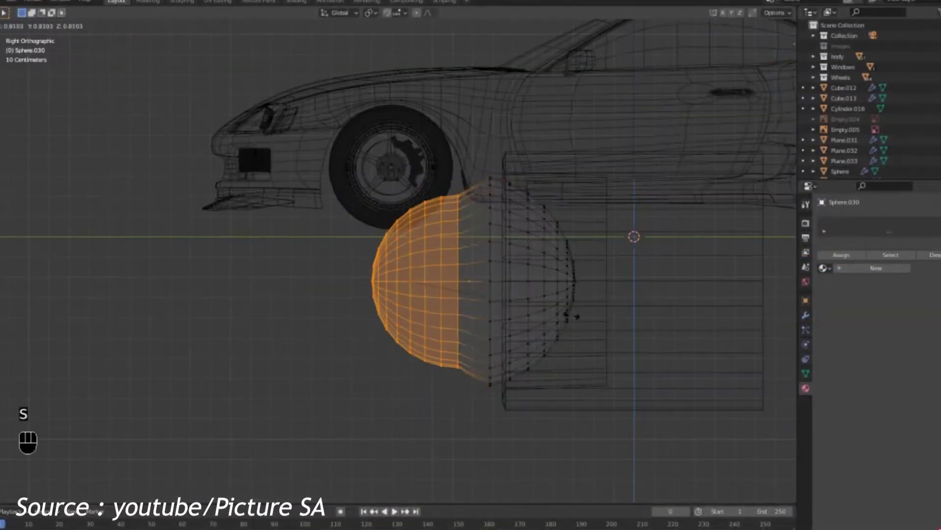
key(s)
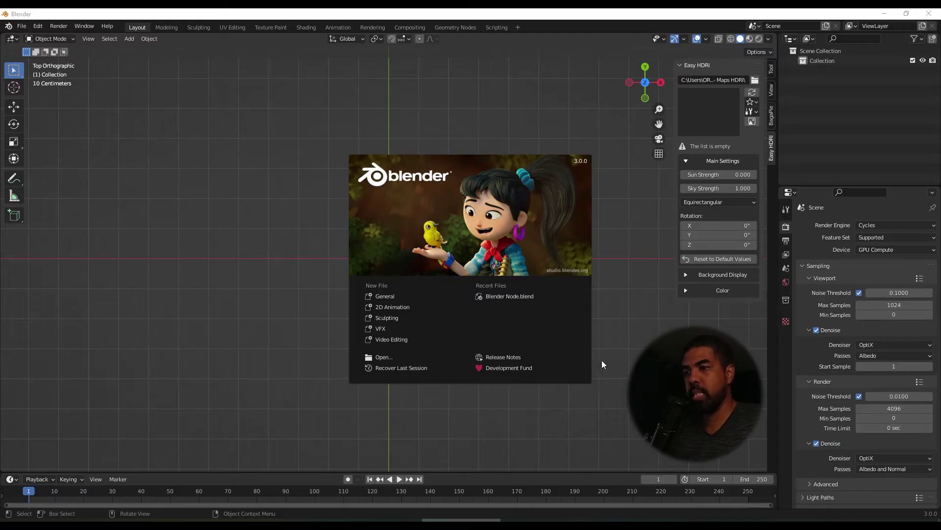
- Dismiss the splash screen and reload the factory settings to get the default scene
click(375, 298)
click(22, 26)
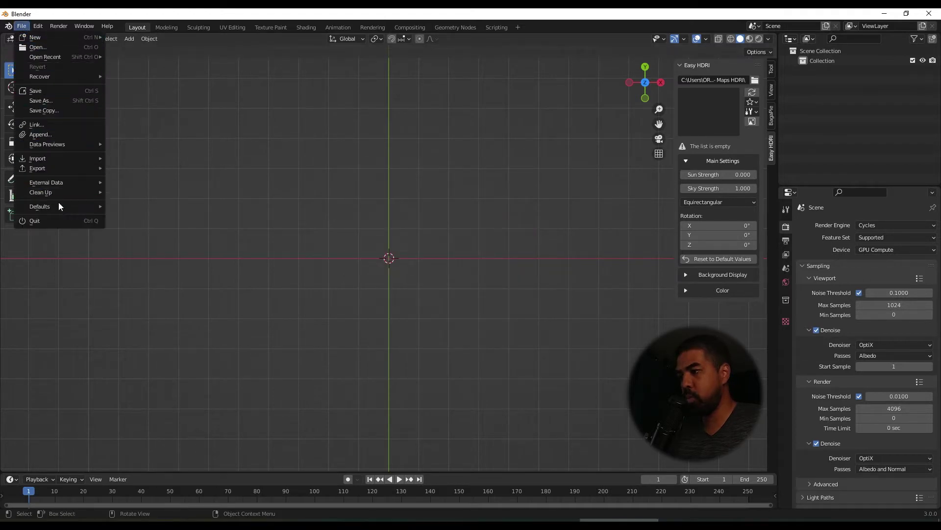
mouse_move(58, 208)
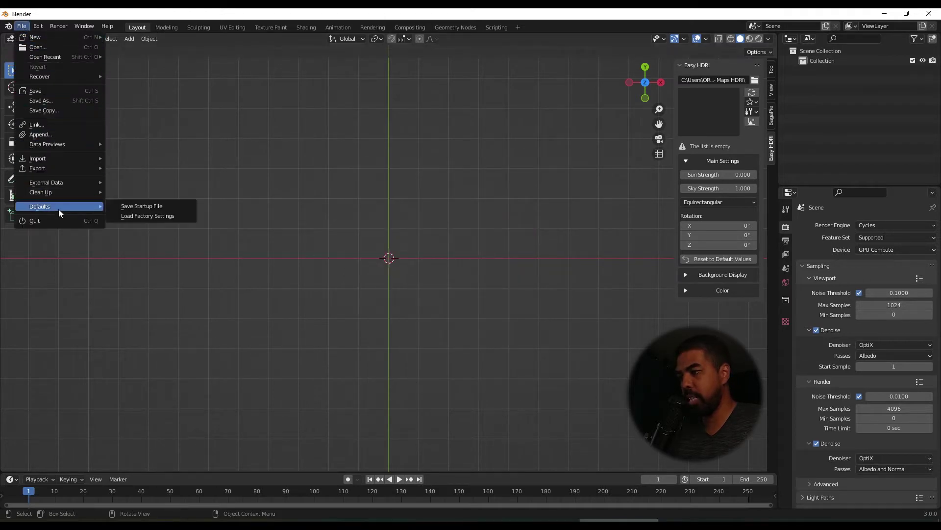
click(158, 216)
click(129, 218)
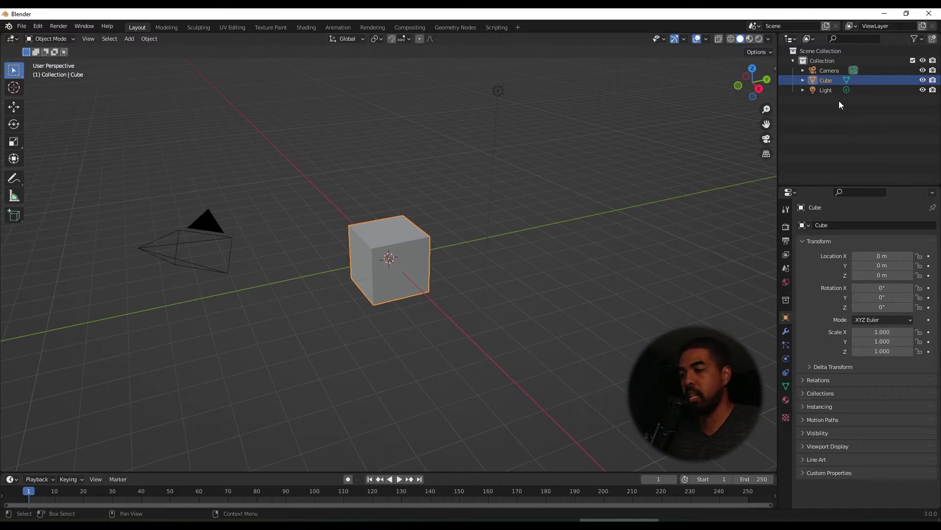
- Select the default camera, light and cube in turn to examine each object's properties
click(206, 222)
click(497, 91)
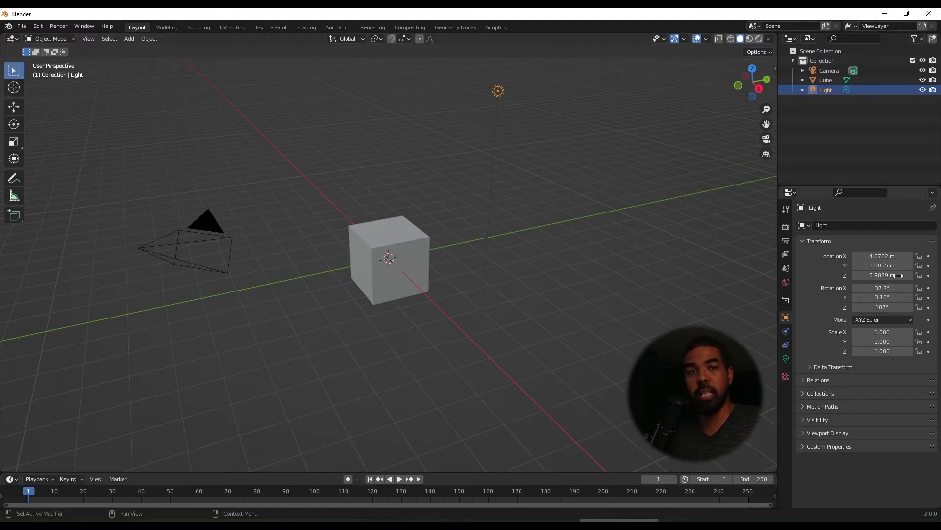
click(422, 244)
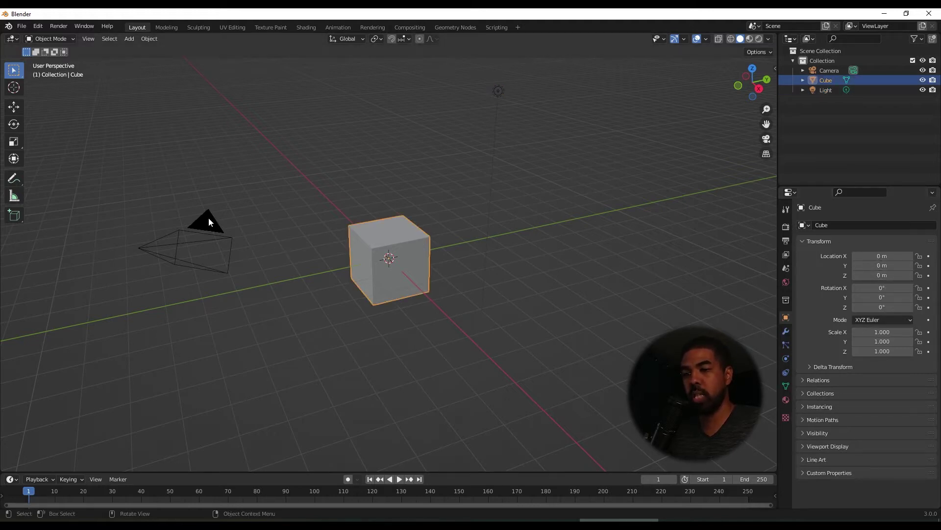
click(208, 218)
click(407, 252)
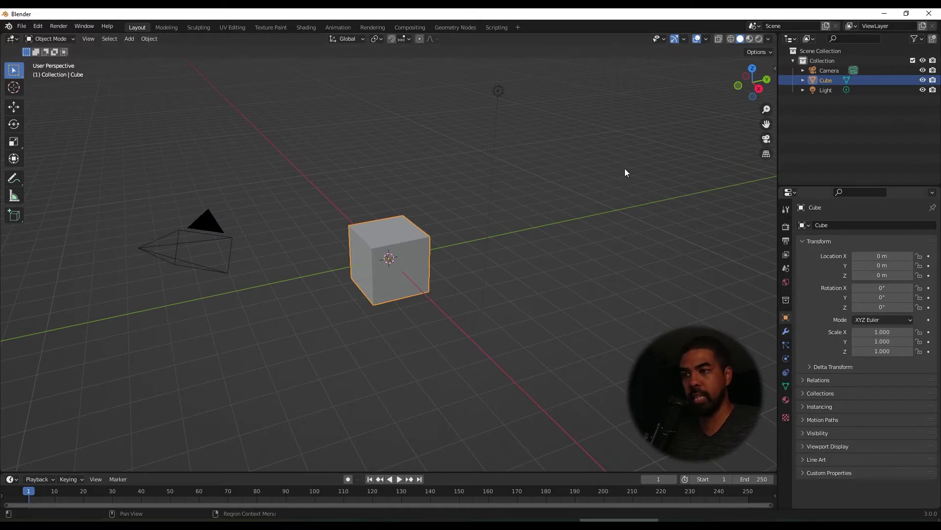
click(494, 95)
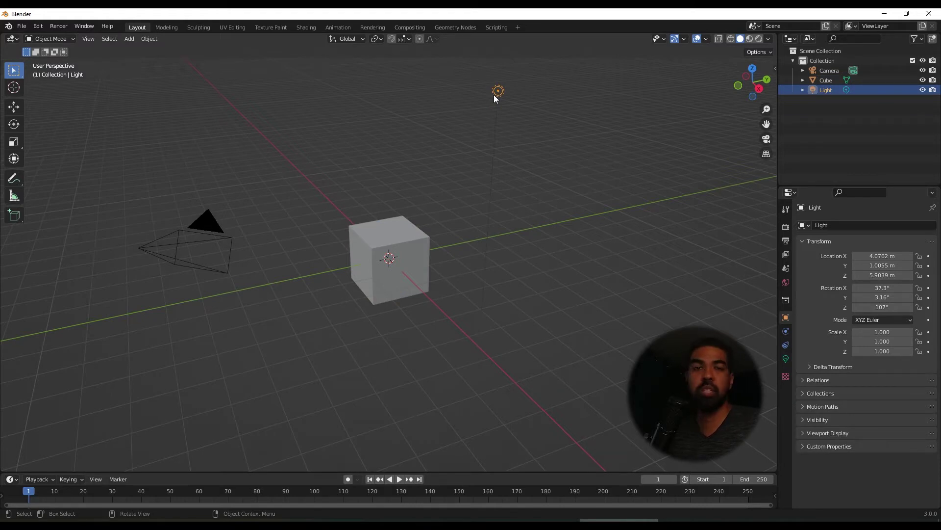
click(199, 224)
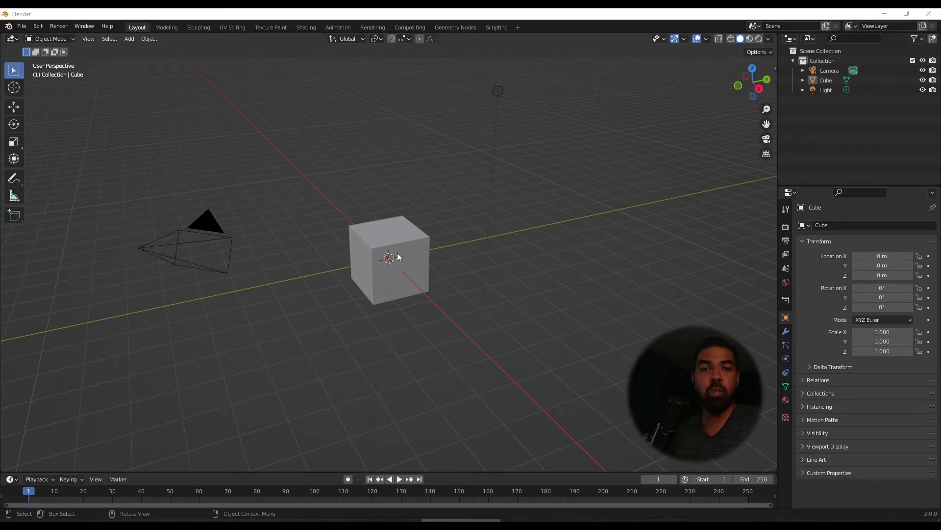
- Look over the default scene around the cube from different distances and angles
scroll(398, 255, up, 8)
scroll(398, 257, down, 5)
scroll(397, 255, down, 5)
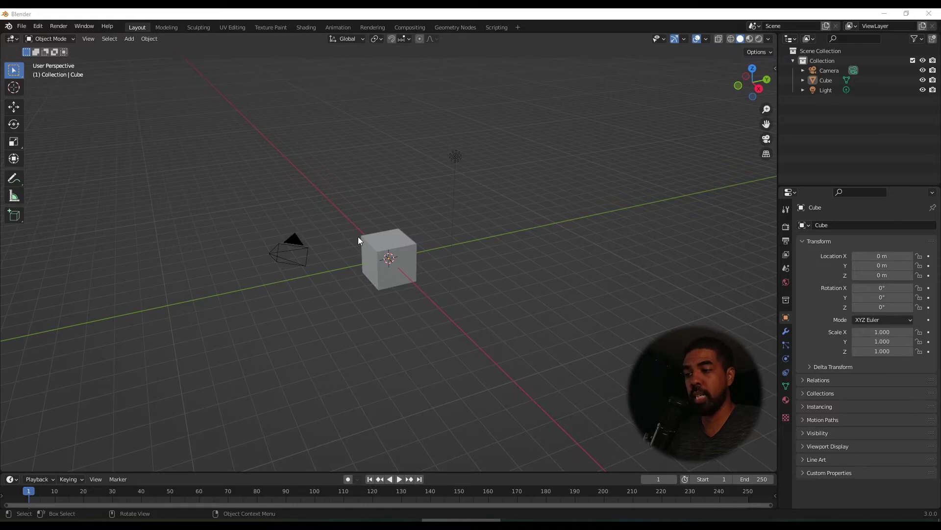
mouse_move(358, 236)
middle_down()
mouse_move(472, 295)
mouse_move(525, 179)
mouse_move(278, 227)
mouse_move(442, 318)
mouse_move(361, 139)
mouse_move(284, 343)
mouse_move(478, 225)
mouse_move(372, 246)
middle_up()
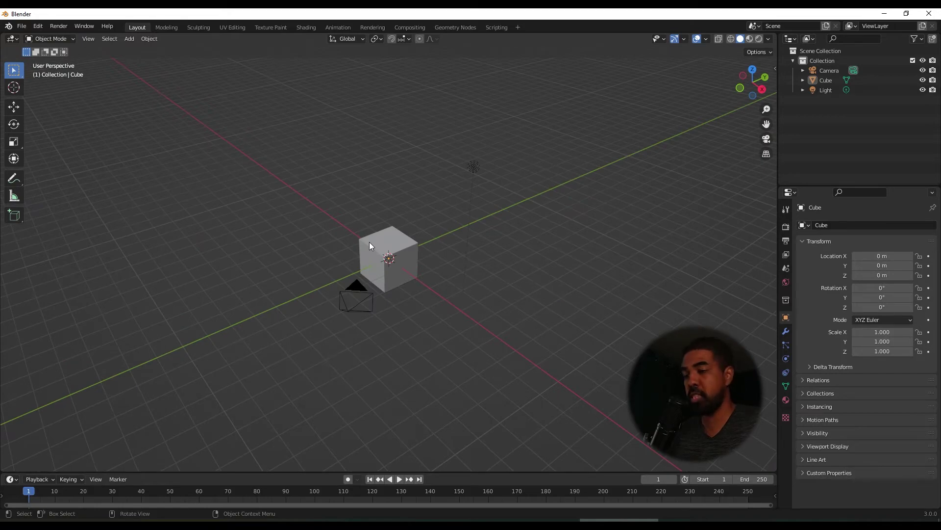
middle_drag(385, 246, 407, 253)
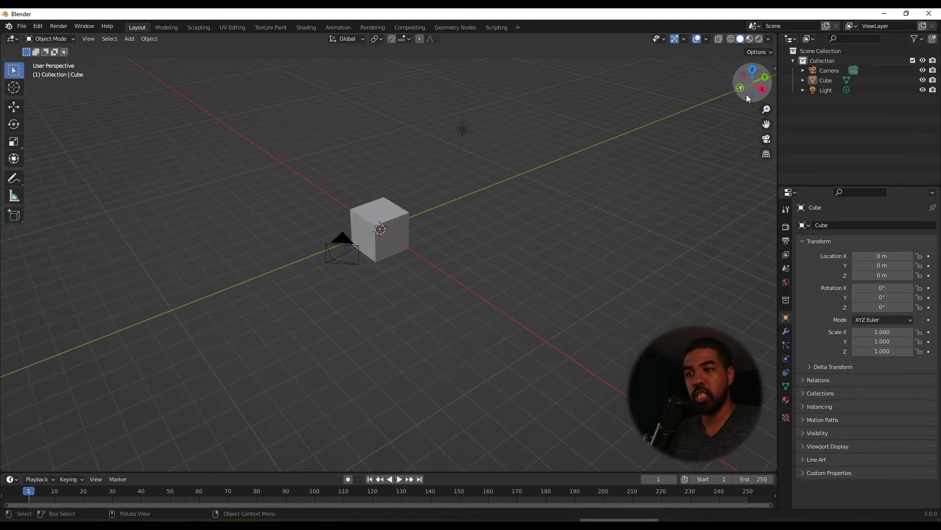
- View the scene straight along the X, Y and Z axes, and return to an angled perspective view
mouse_move(748, 87)
mouse_down()
mouse_move(706, 98)
mouse_move(735, 91)
mouse_move(711, 98)
mouse_move(749, 99)
mouse_up()
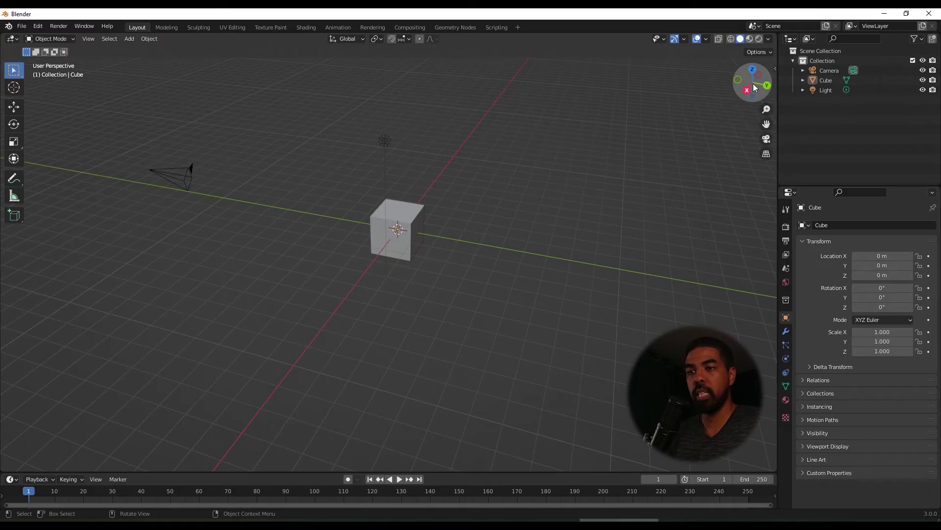
click(747, 88)
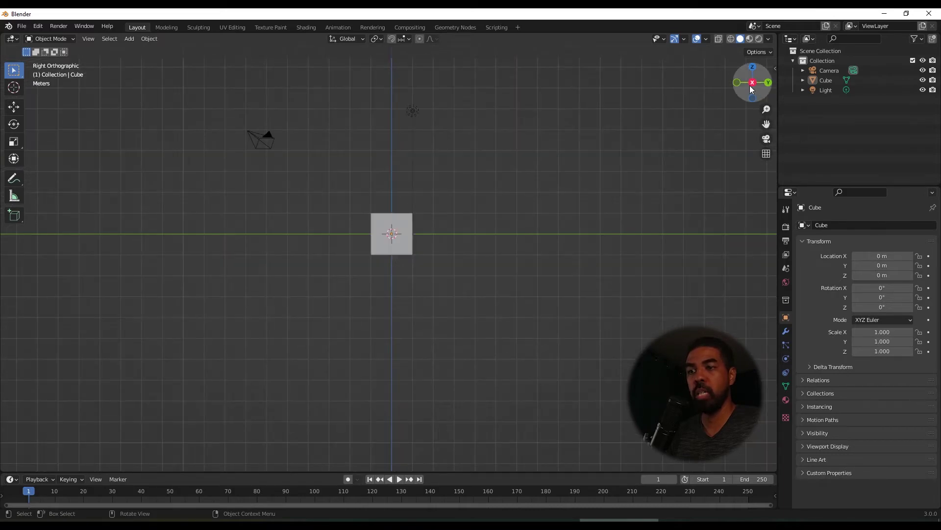
click(768, 82)
click(753, 69)
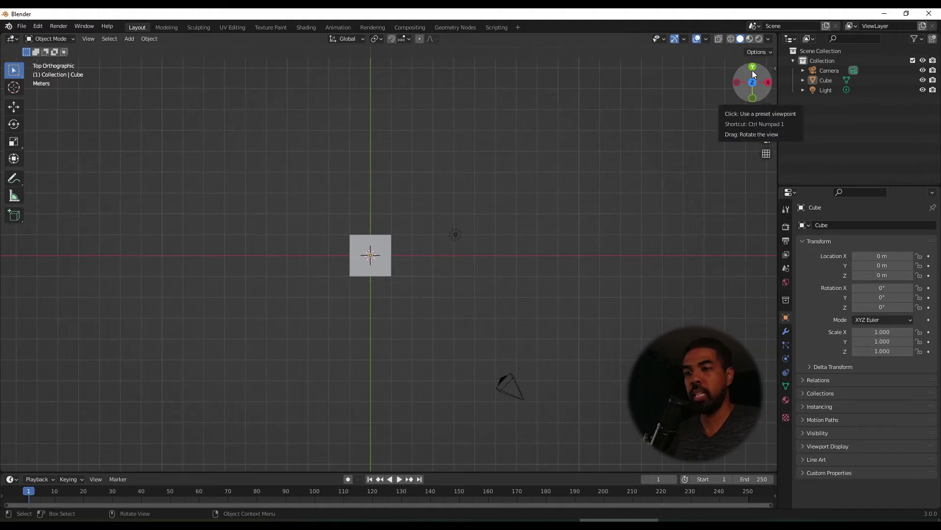
drag(749, 91, 497, 255)
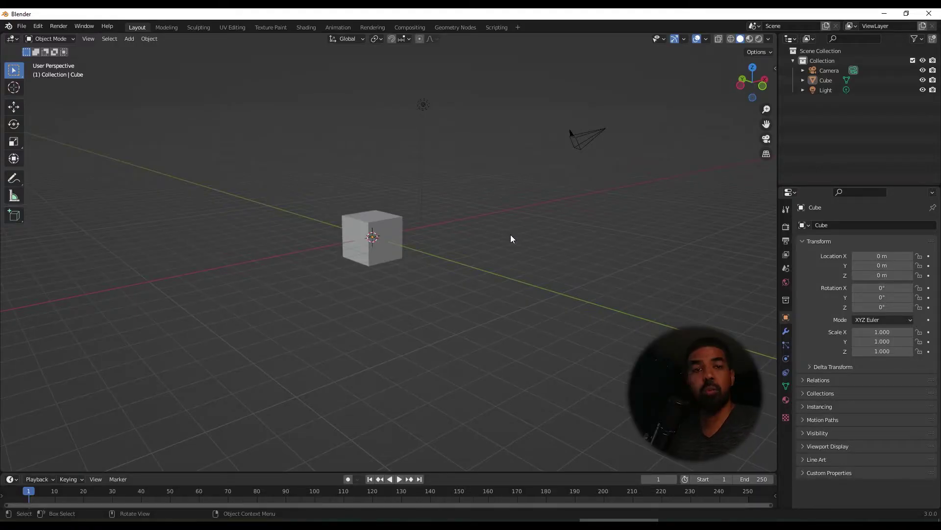
- Move the cube freely to about X 3.4 m, Y -3.33 m, Z -1.25 m, and undo the move
click(402, 232)
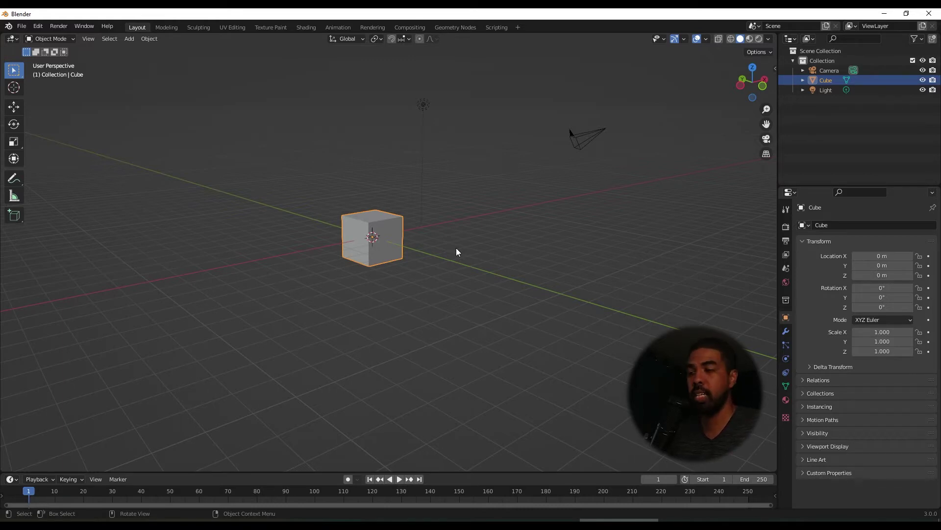
key(g)
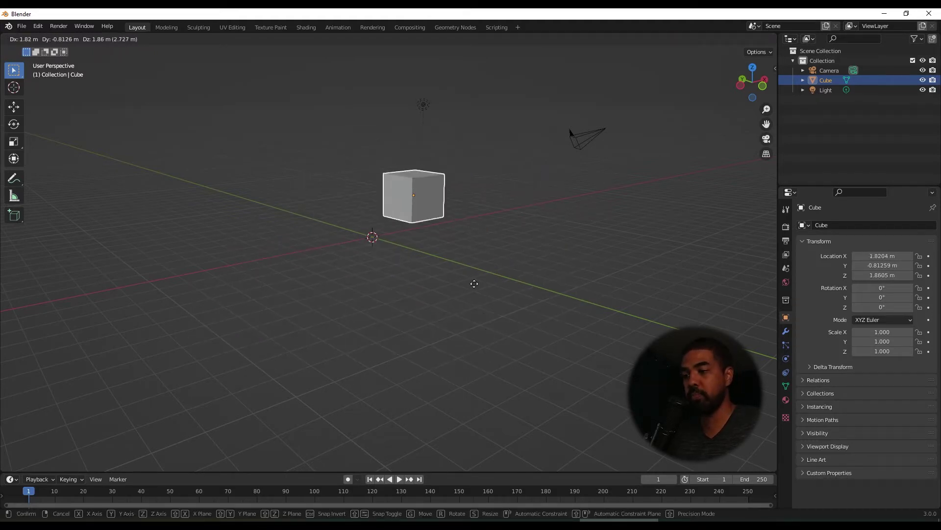
click(558, 275)
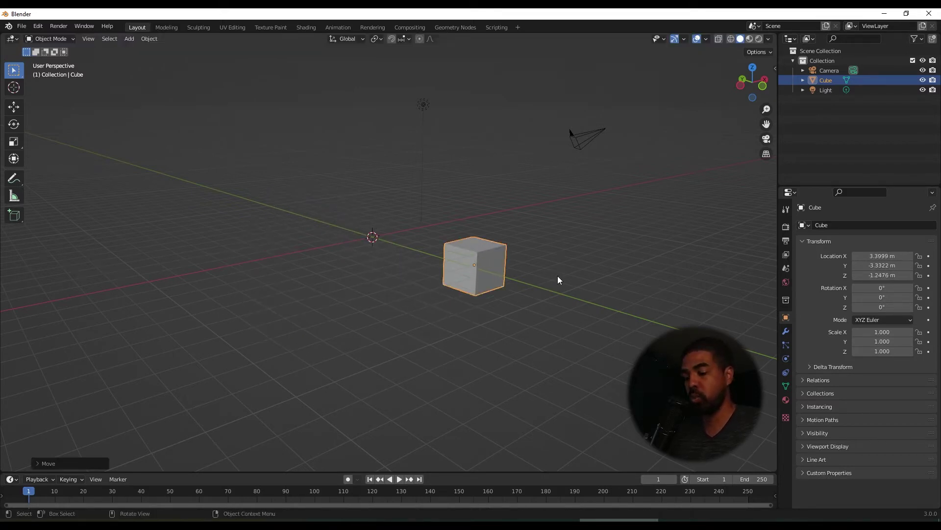
key(ctrl+z)
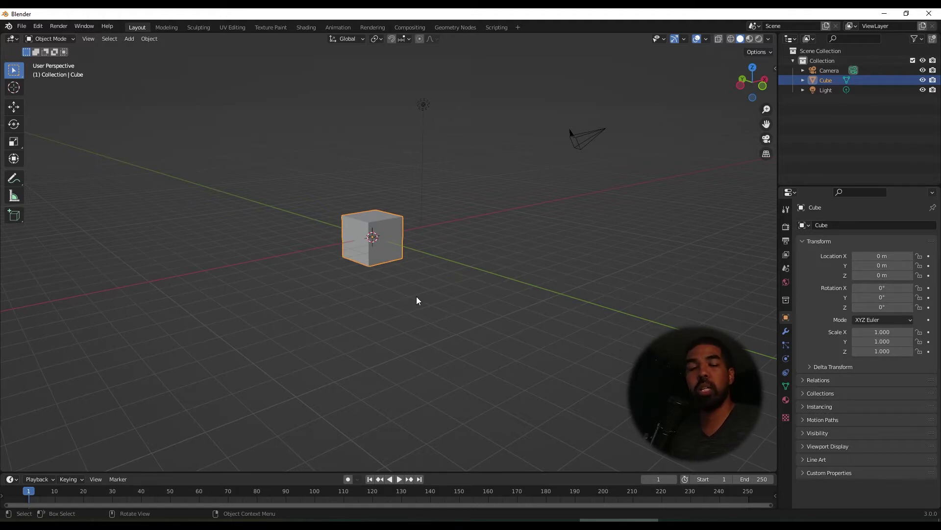
- Try rotating and scaling the cube freely, and cancel both transforms
key(r)
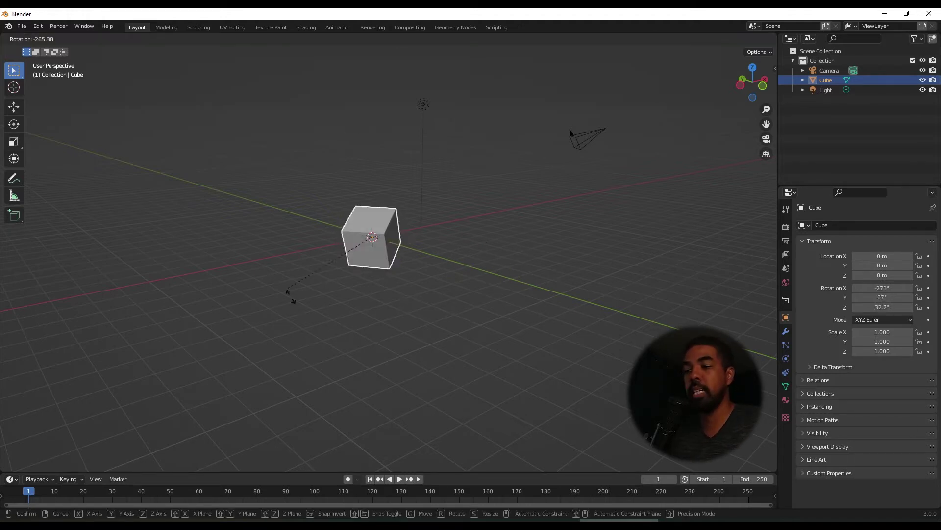
right_click(346, 224)
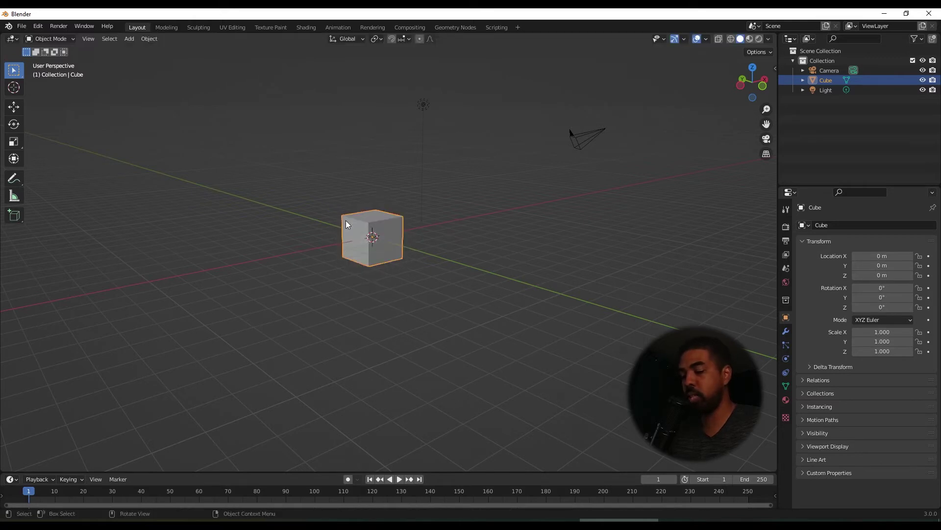
key(s)
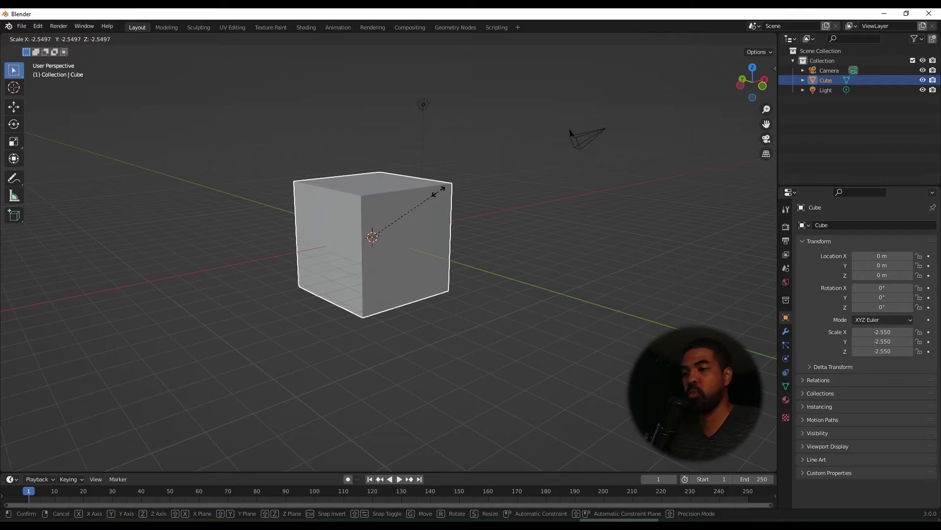
key(Escape)
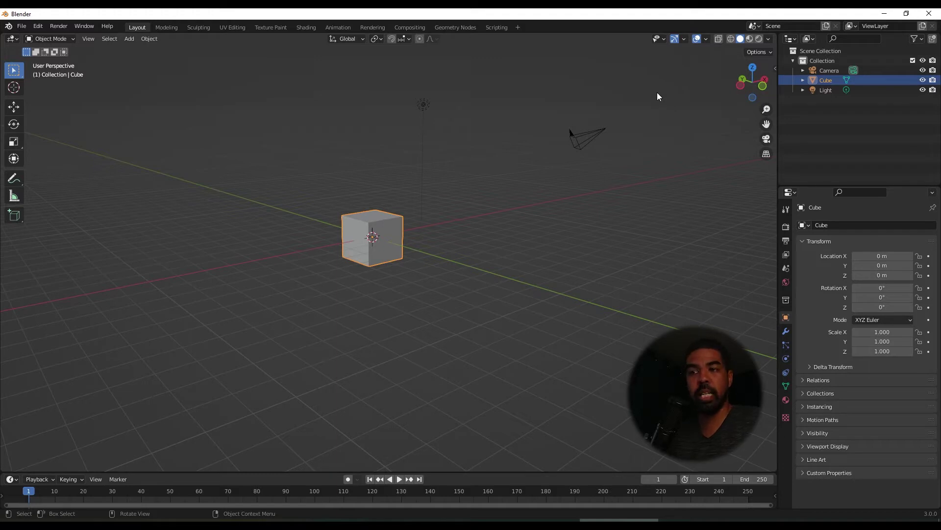
- Show the cube's transform values in the viewport and try moving, rotating and scaling it, cancelling each transform
key(n)
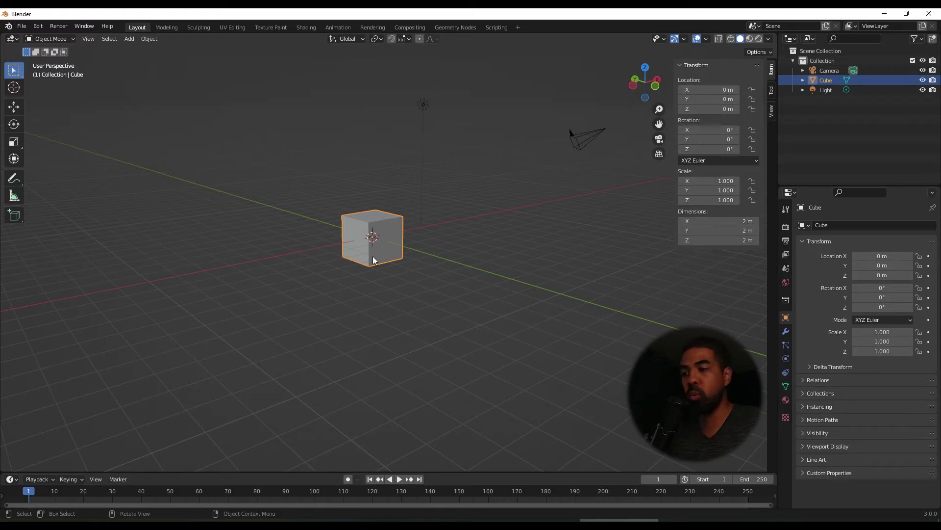
drag(353, 259, 392, 248)
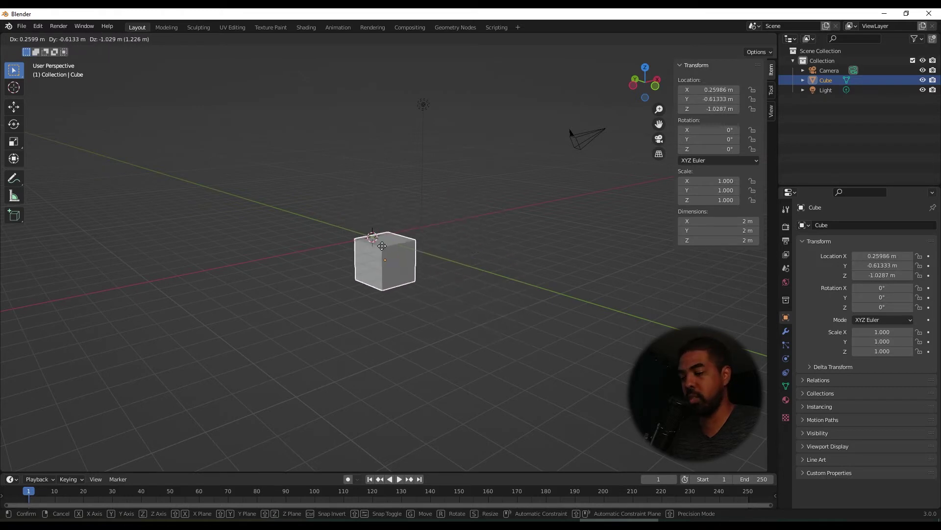
right_click(382, 249)
key(r)
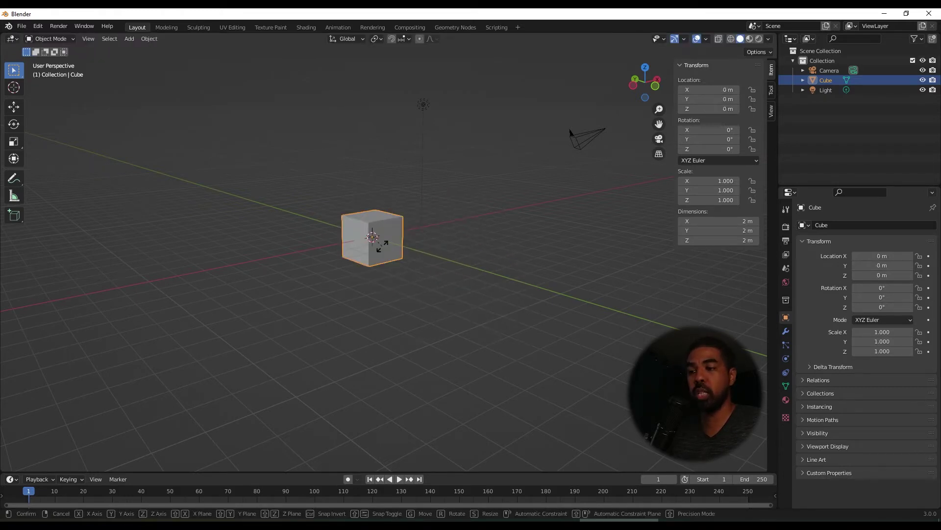
drag(428, 198, 380, 211)
right_click(380, 212)
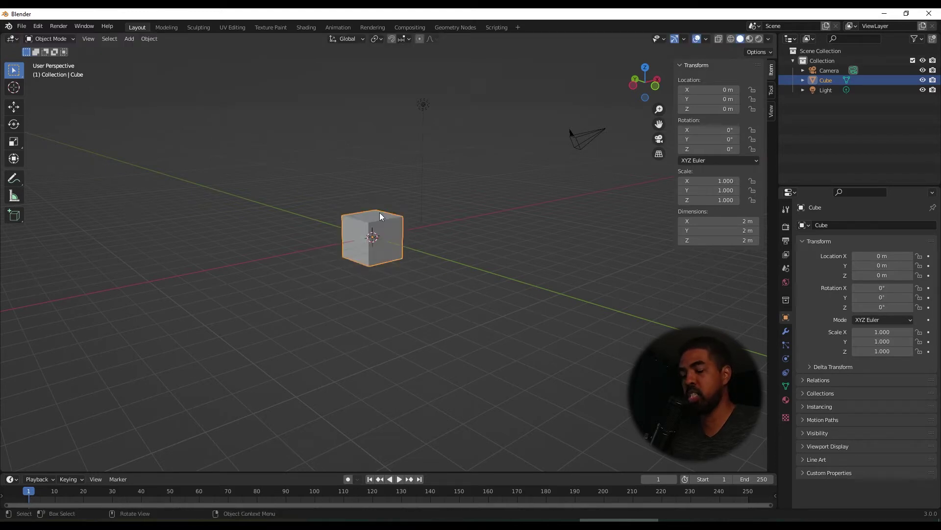
key(s)
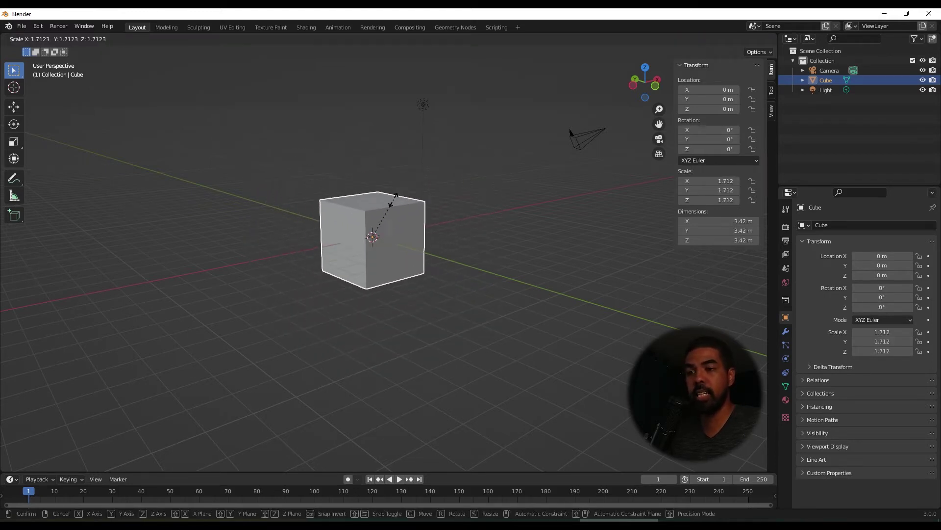
right_click(430, 175)
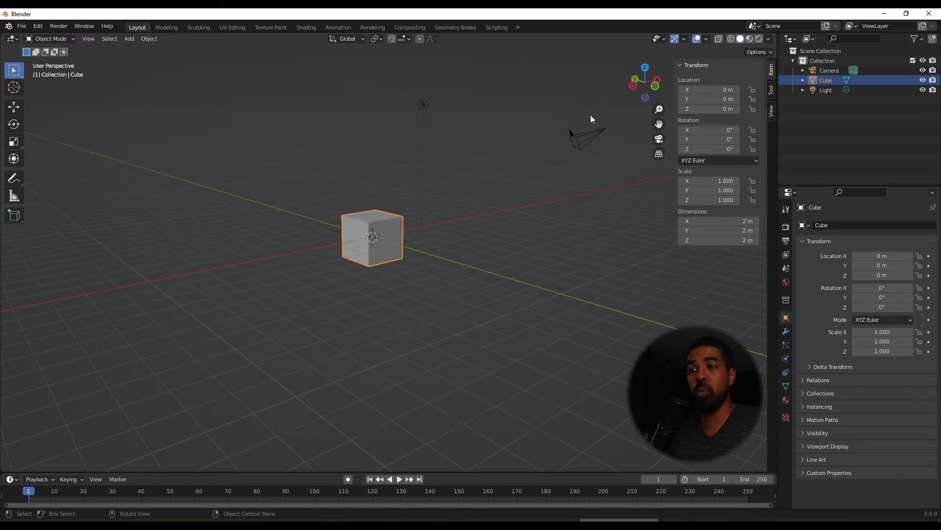
- Set the cube's X location to 5 m, and clear its location back to the origin
click(706, 90)
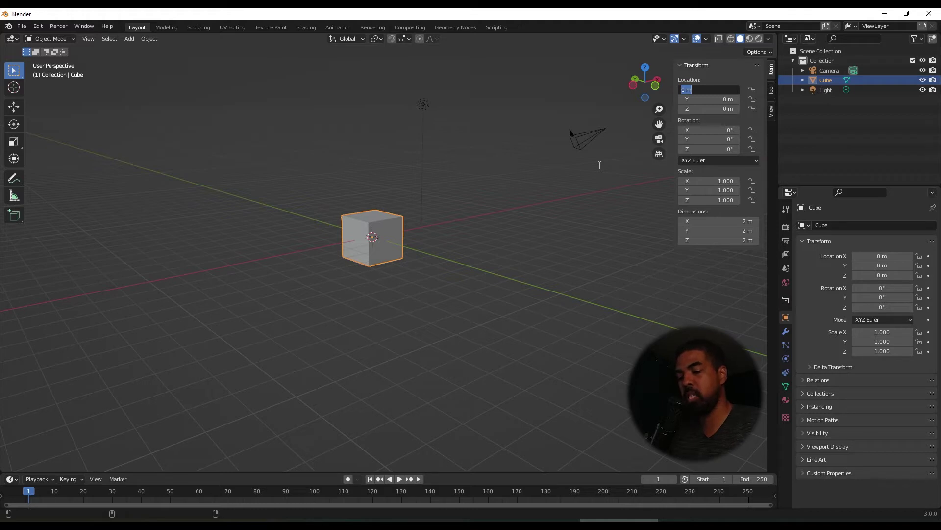
text(5)
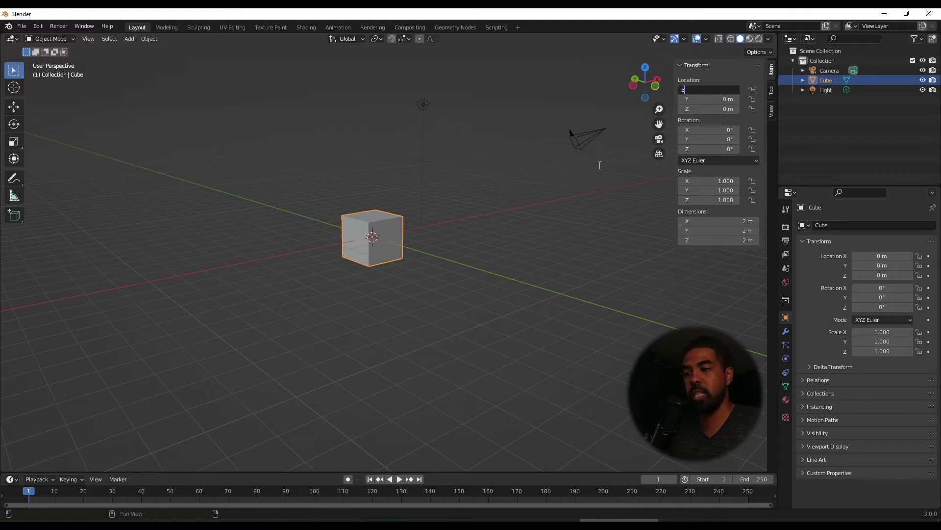
key(Return)
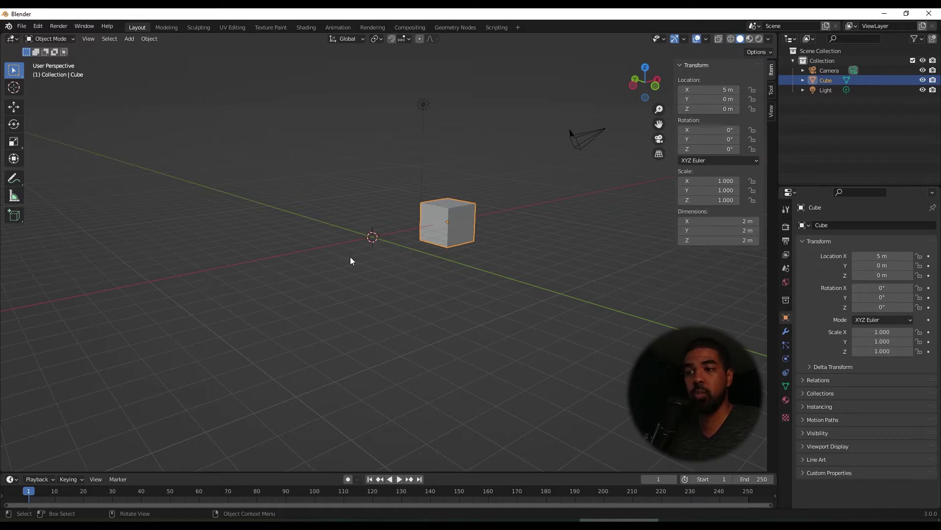
key(alt+g)
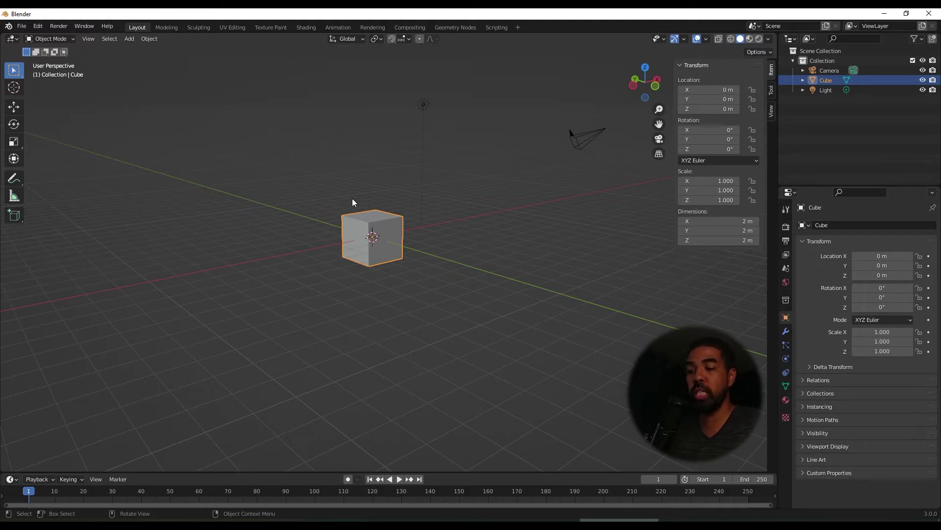
- Try moving the cube along the X, Y and Z axes in turn, and cancel the move
key(g)
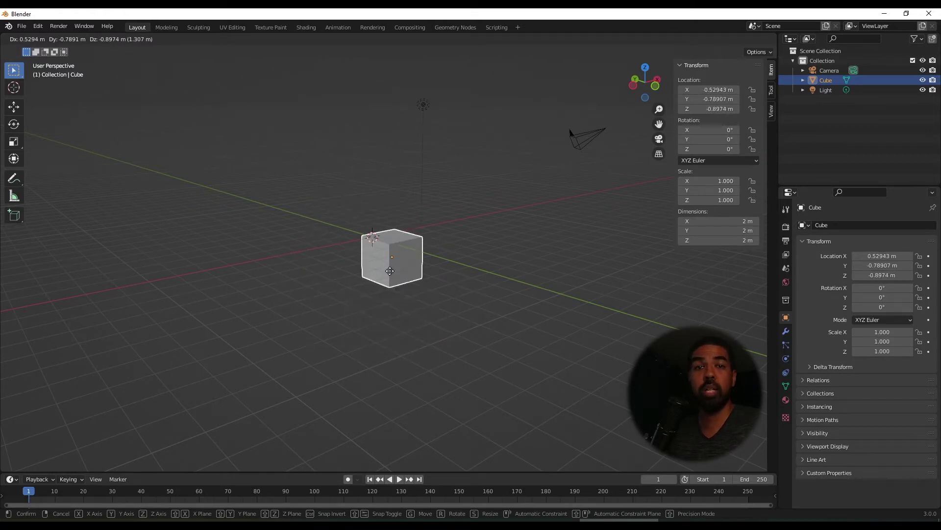
key(x)
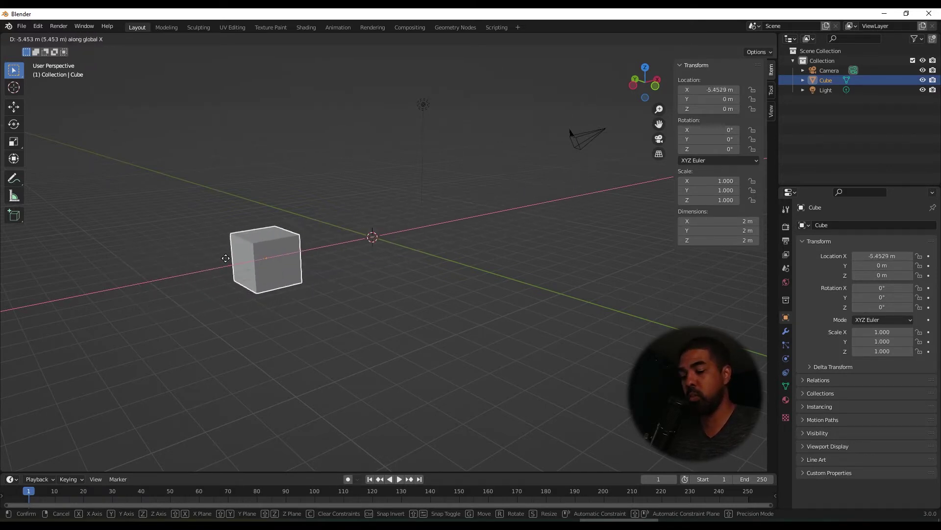
key(y)
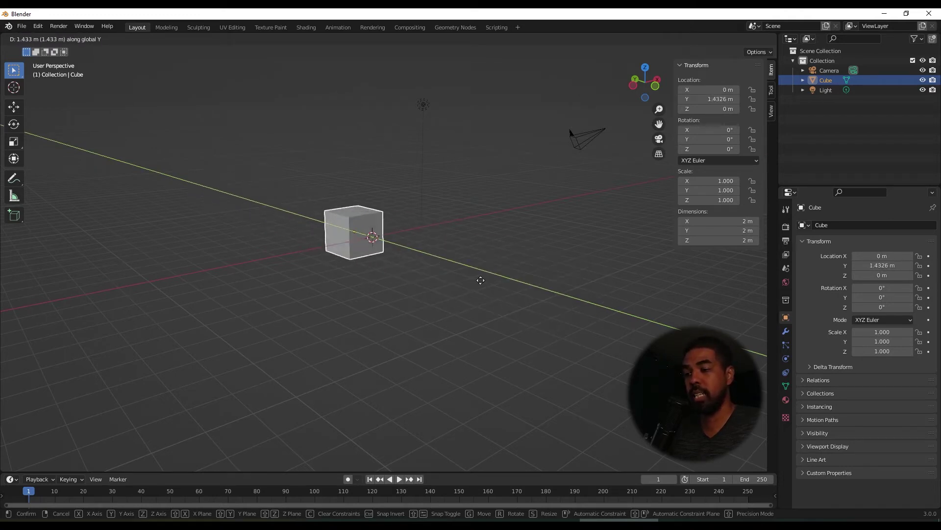
key(z)
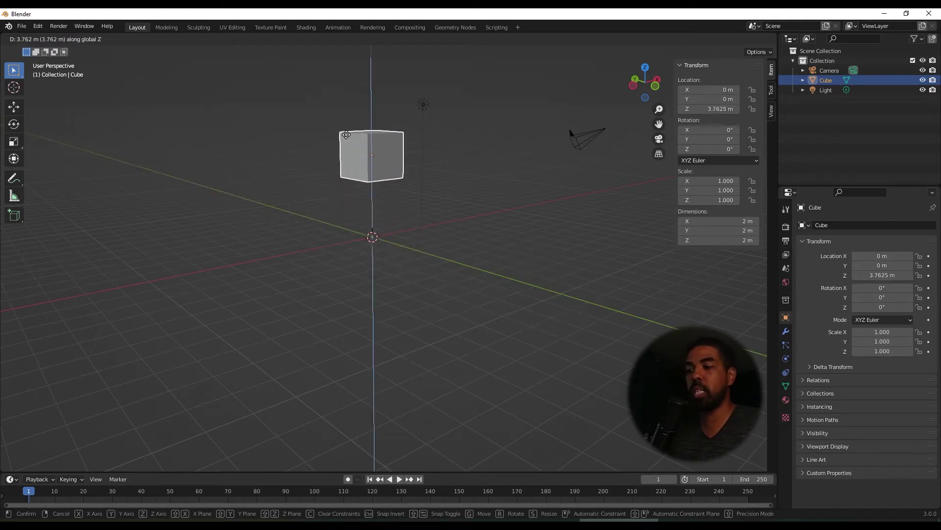
right_click(440, 294)
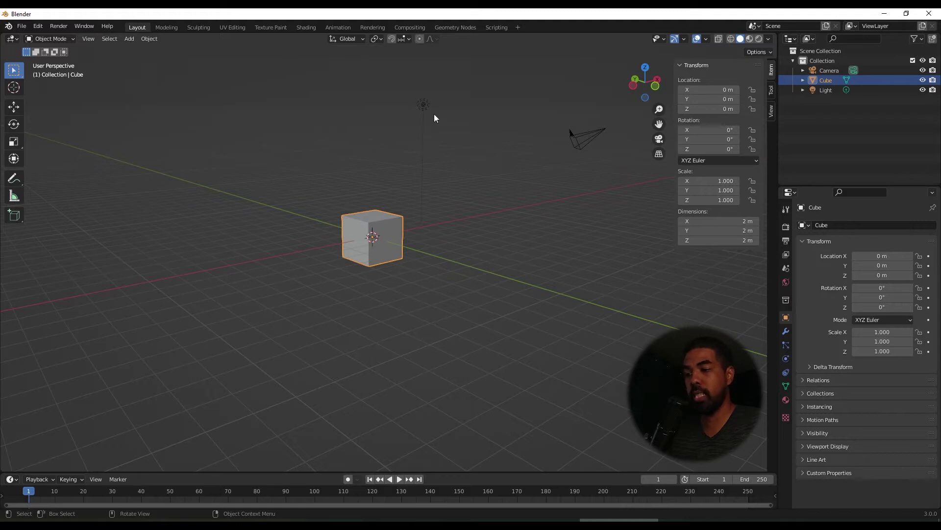
- Try rotating the cube about the Y axis and scaling it along the X axis, cancelling both transforms
key(r)
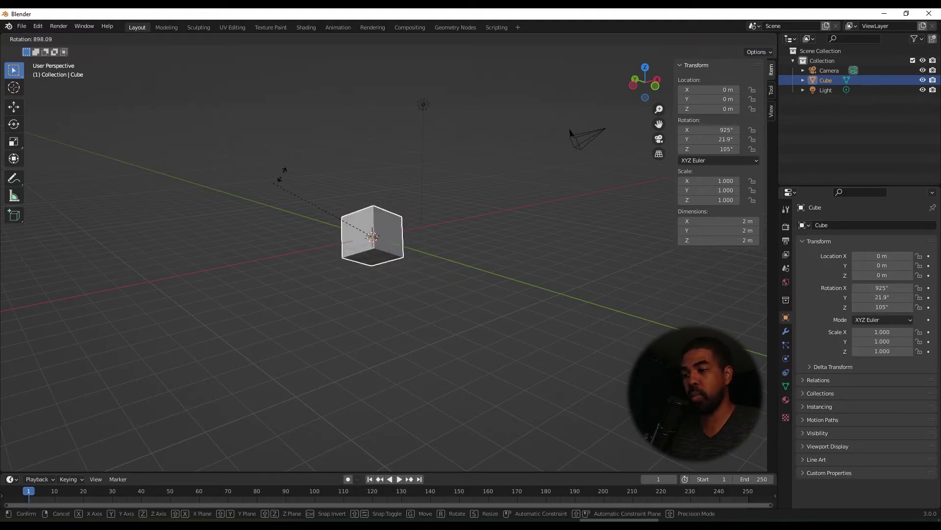
key(y)
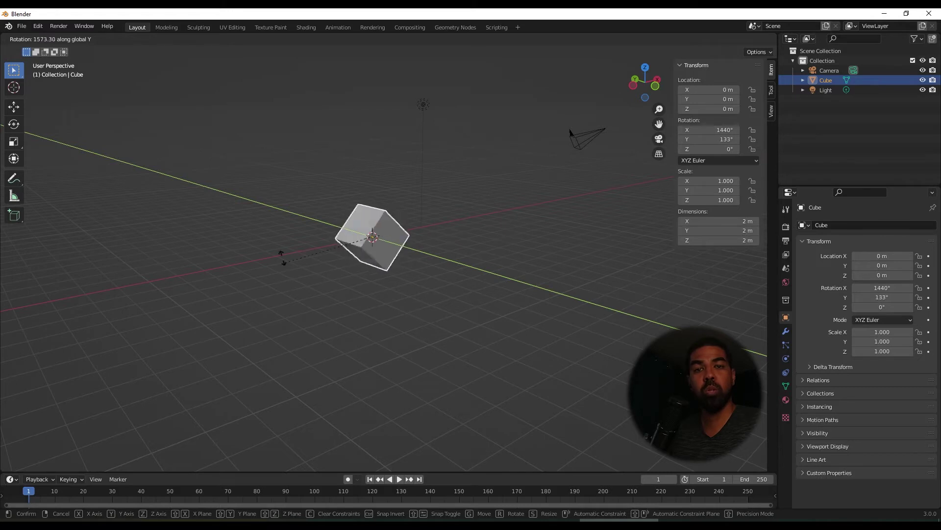
key(Escape)
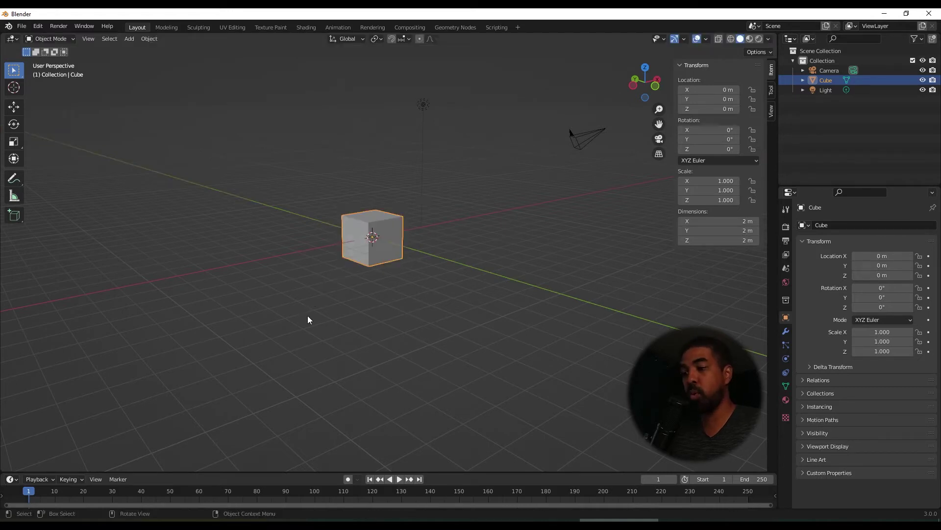
key(s)
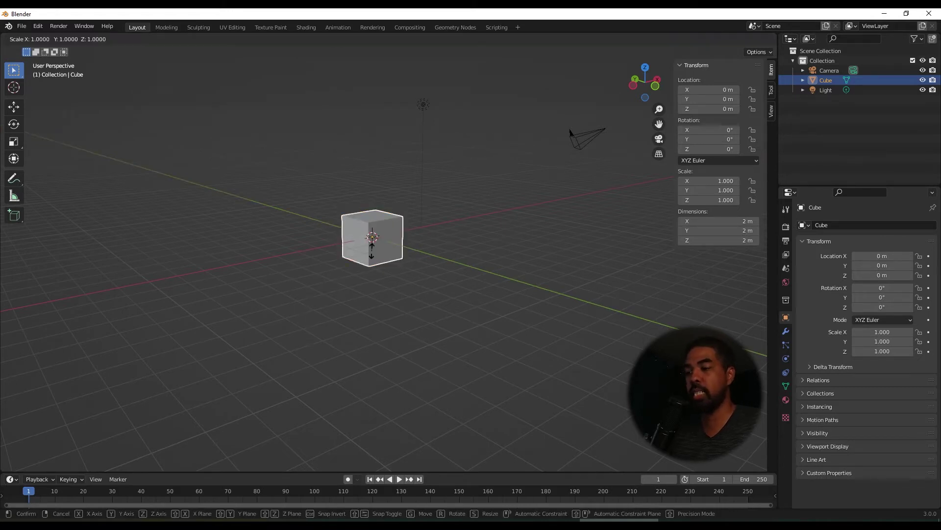
key(x)
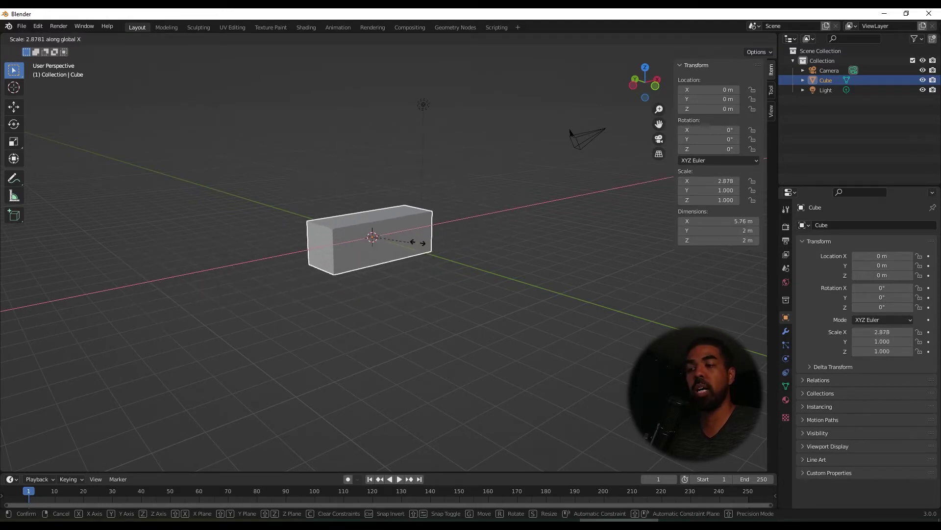
right_click(307, 277)
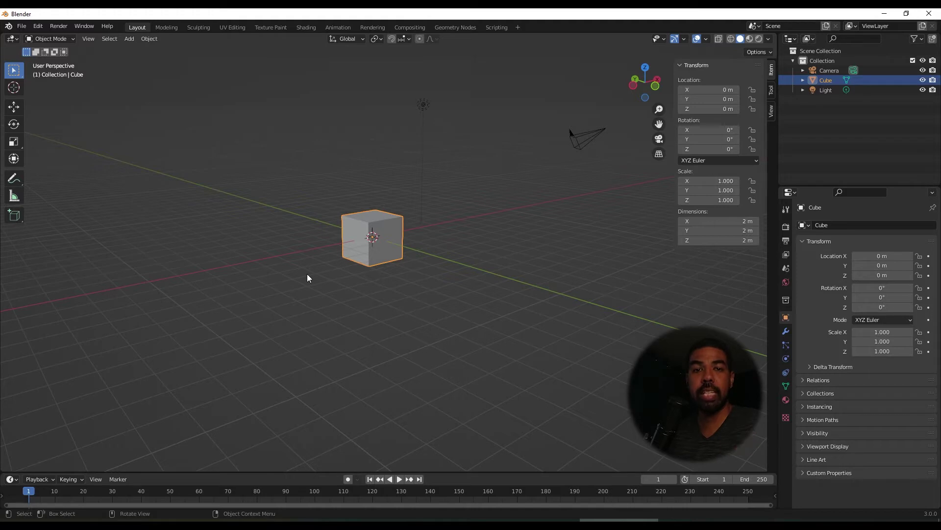
- Try moving the cube with the Z axis locked and with the Y axis locked, and cancel the move
key(g)
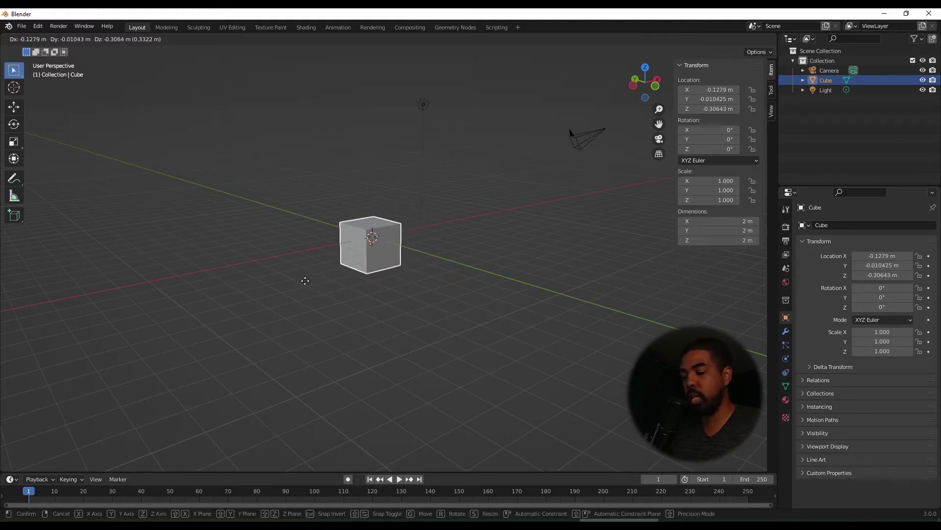
key(shift+z)
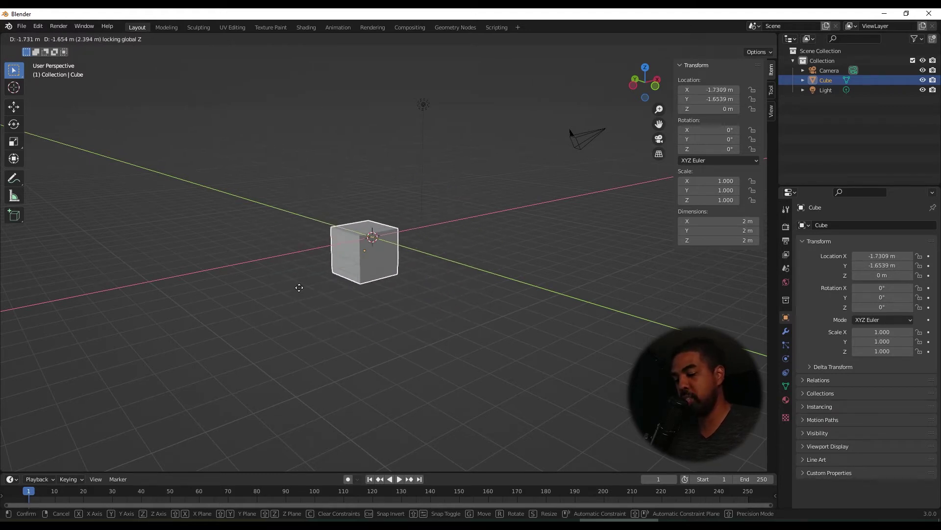
key(shift+y)
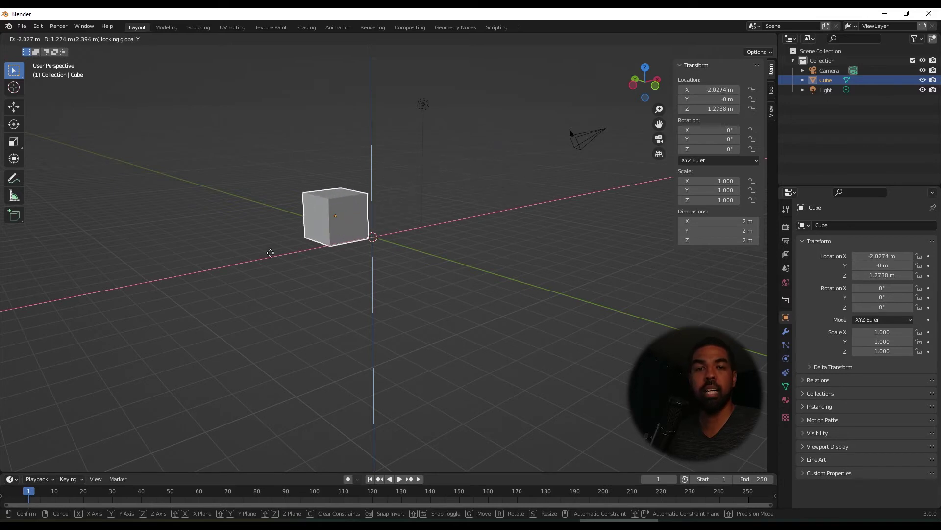
key(Escape)
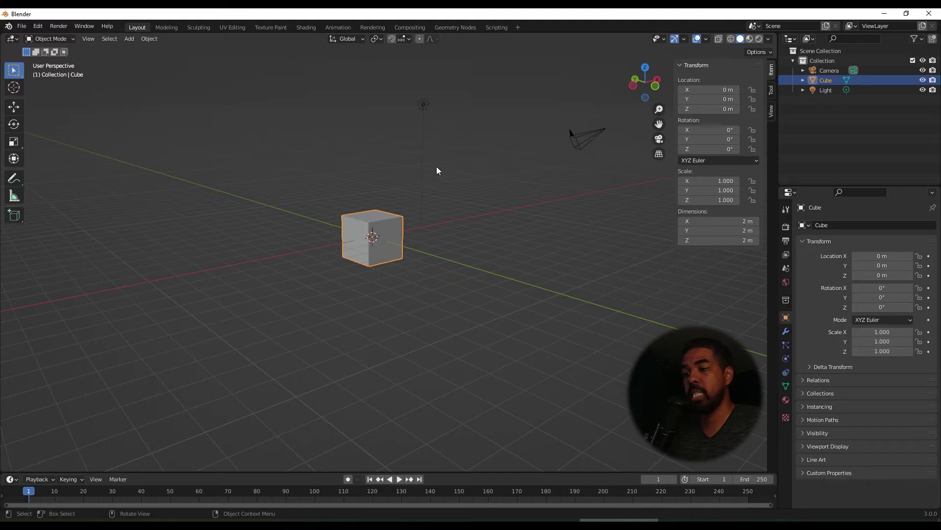
- Switch to the top orthographic view and try moving and rotating the cube freely, cancelling both transforms
click(645, 70)
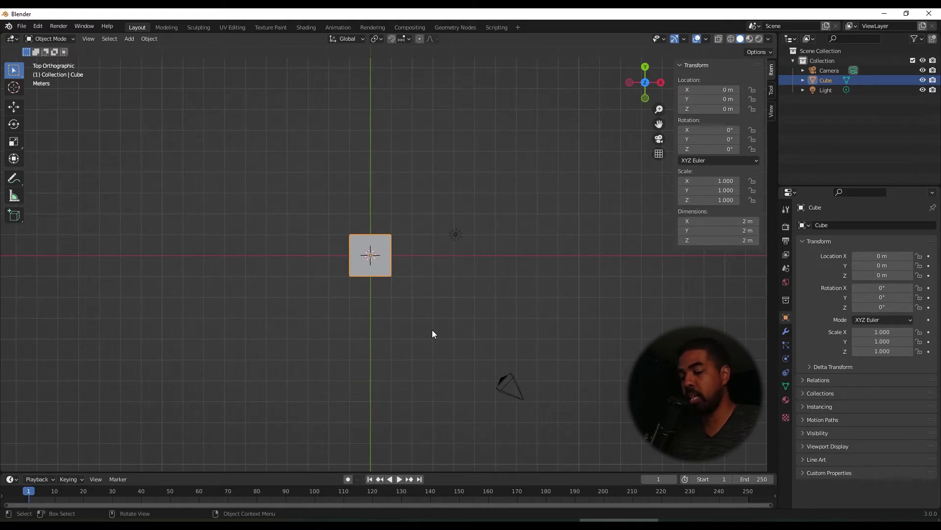
key(g)
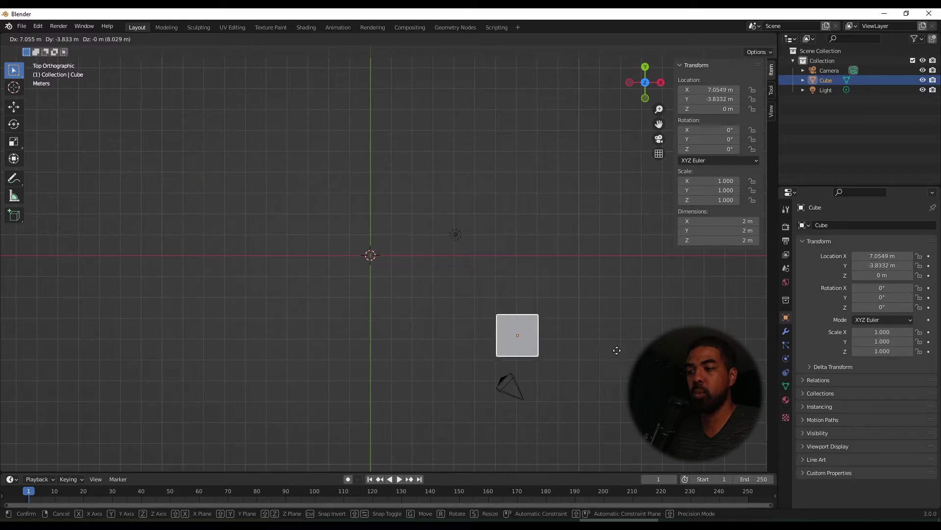
key(Escape)
key(r)
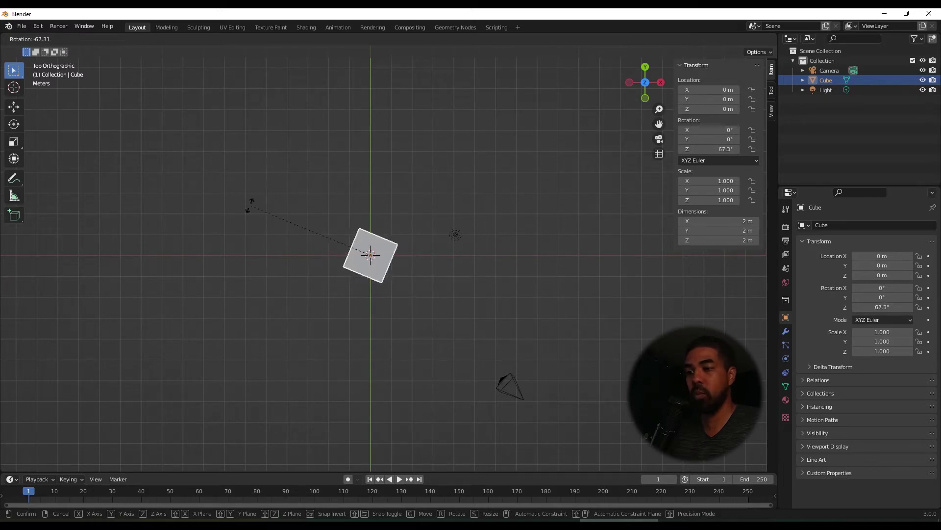
key(Escape)
- Scale the cube uniformly to about 3.07, and clear its scale back to 1
key(s)
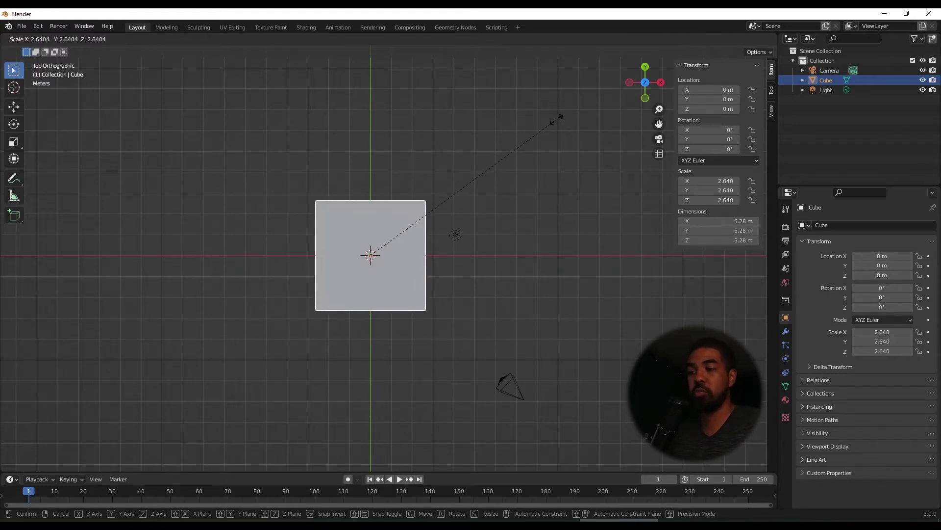
click(586, 97)
middle_drag(425, 277, 466, 192)
scroll(466, 192, down, 4)
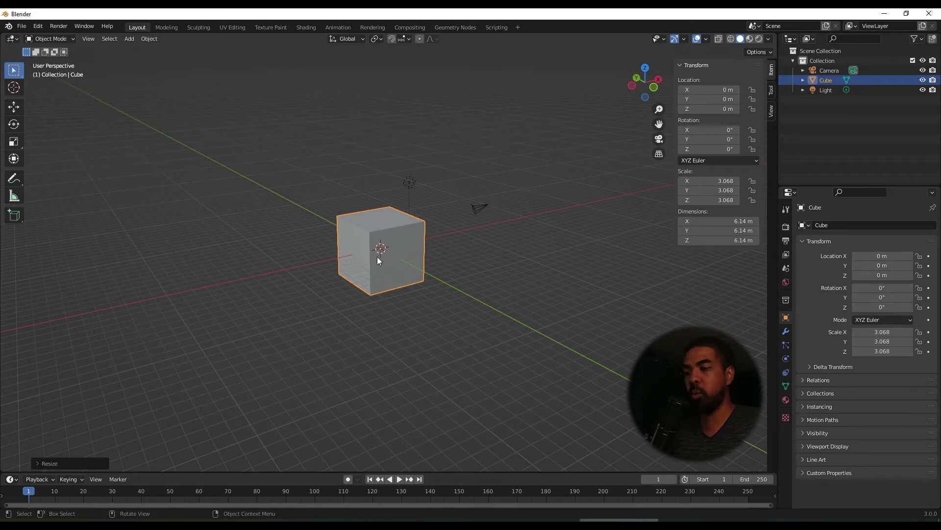
key(alt+s)
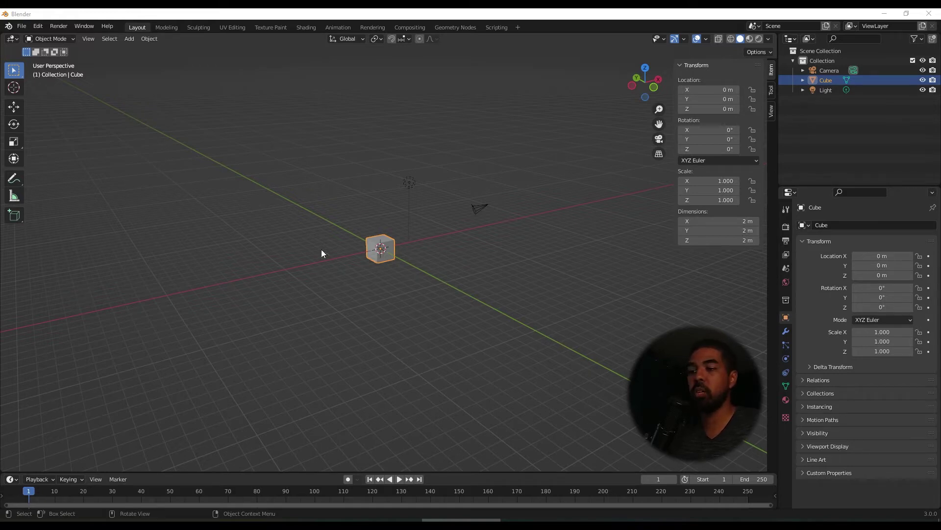
- Switch the cube to Edit Mode and toggle between Object Mode and Edit Mode several times, ending in Edit Mode
click(69, 40)
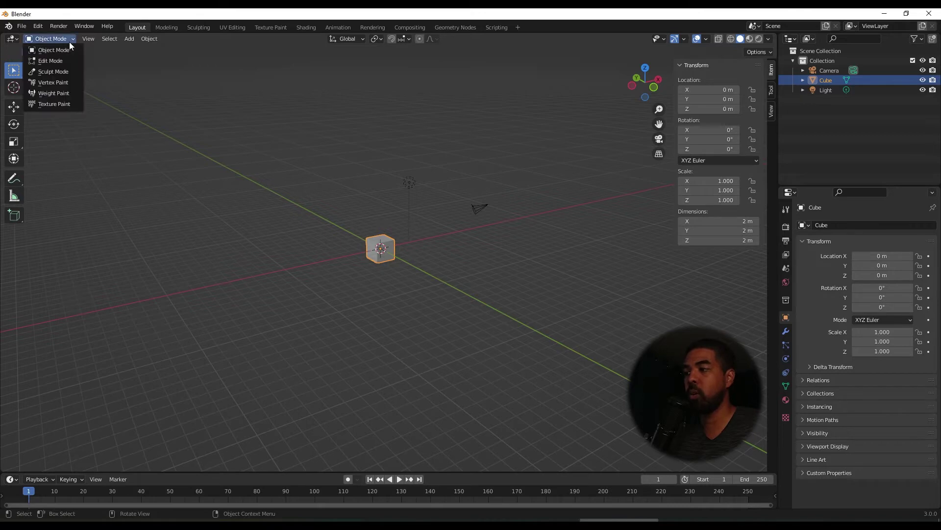
click(59, 61)
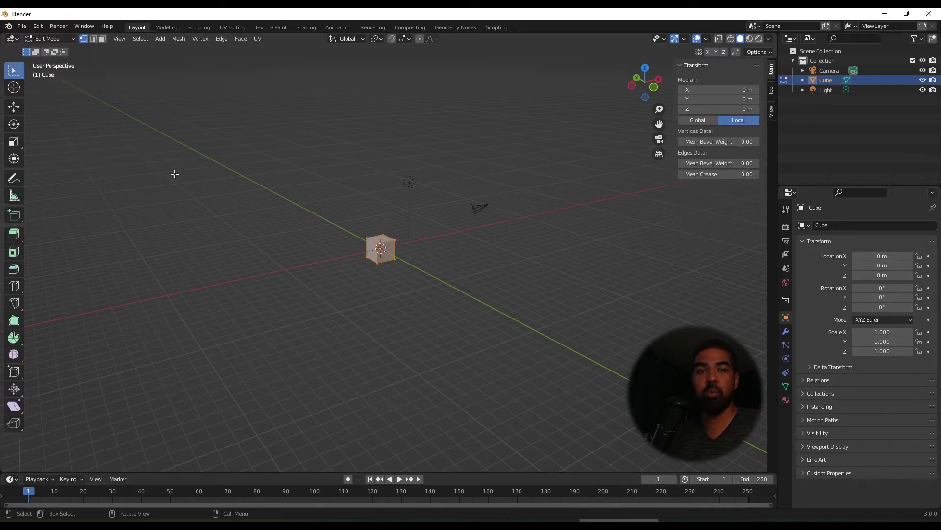
key(Tab)
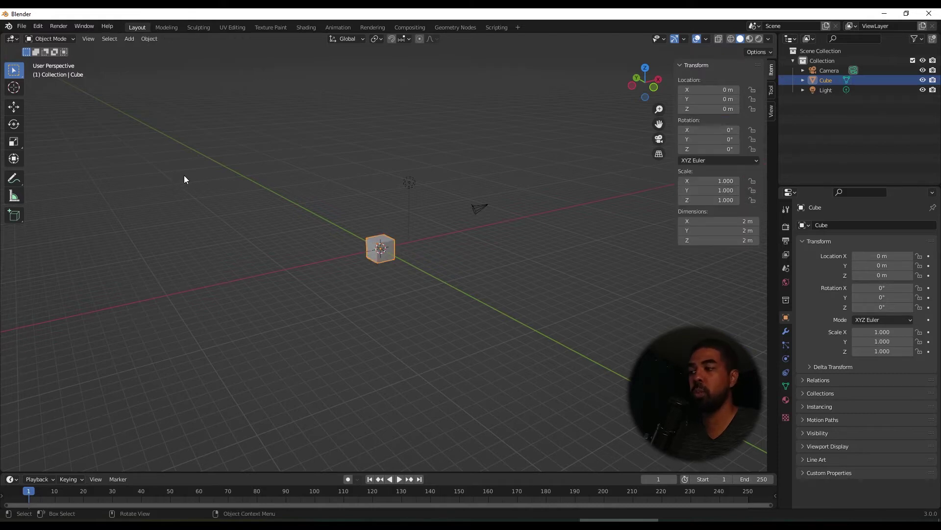
key(Tab)
key(Tab)
key(Tab)
key(Tab)
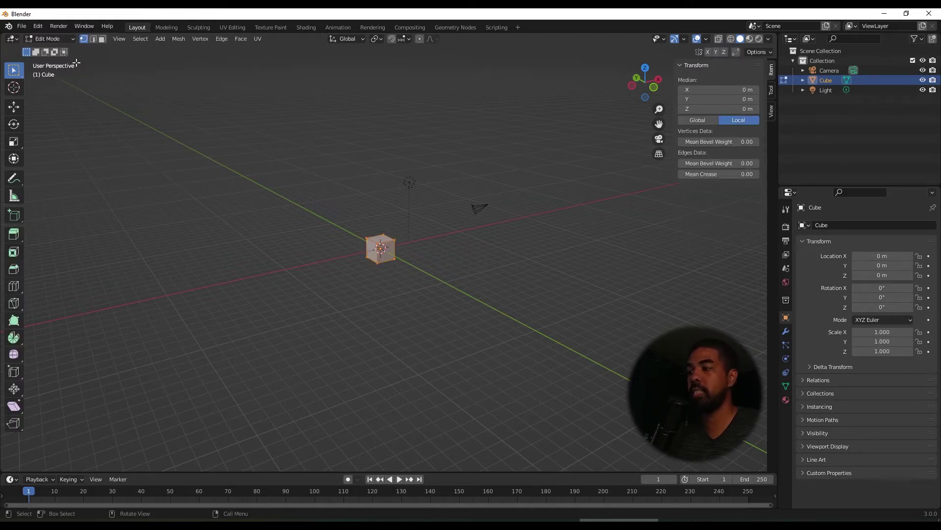
key(Tab)
- Select three of the cube's top corner vertices one at a time, starting with the nearest corner
scroll(387, 266, up, 5)
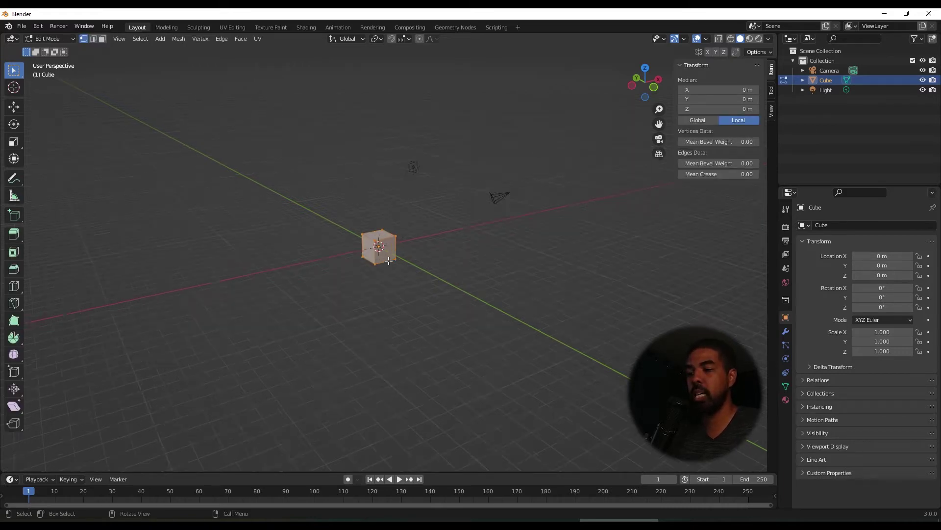
scroll(336, 217, up, 2)
shift+middle_drag(336, 201, 399, 278)
scroll(381, 241, up, 2)
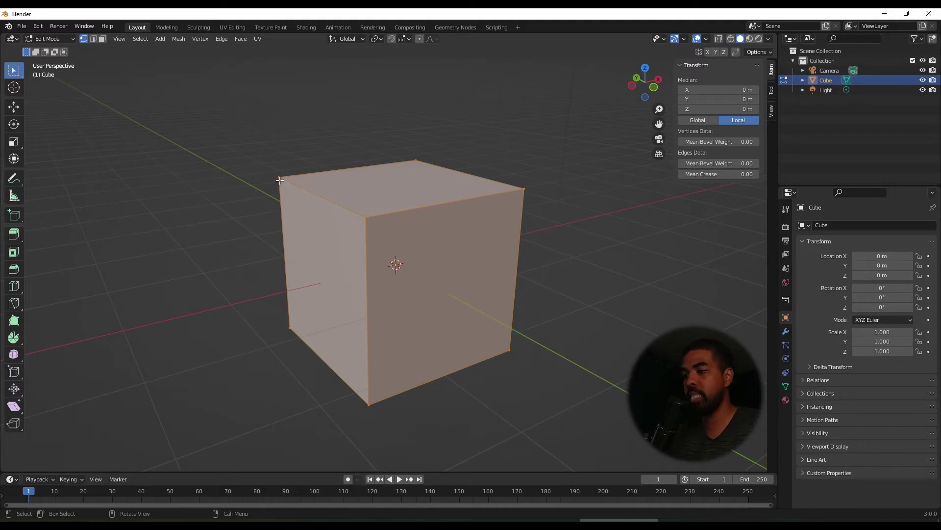
click(365, 218)
click(525, 189)
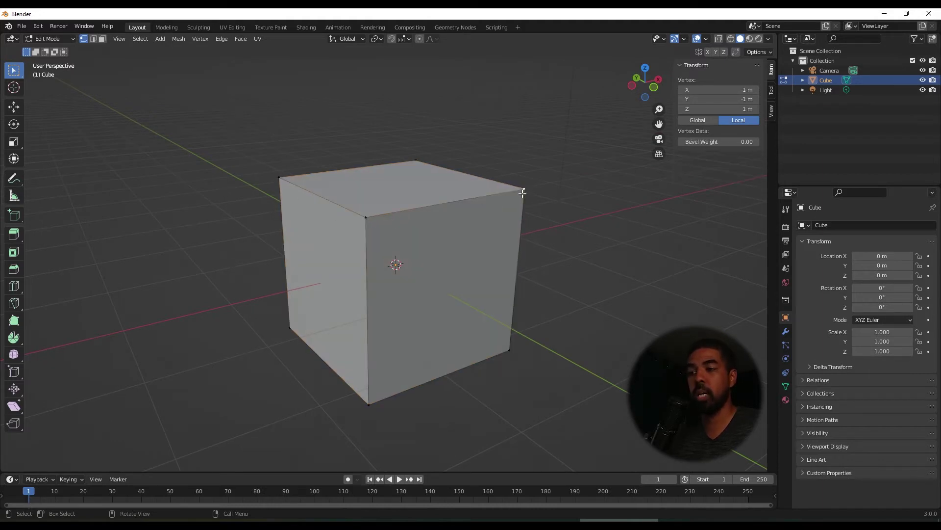
click(417, 160)
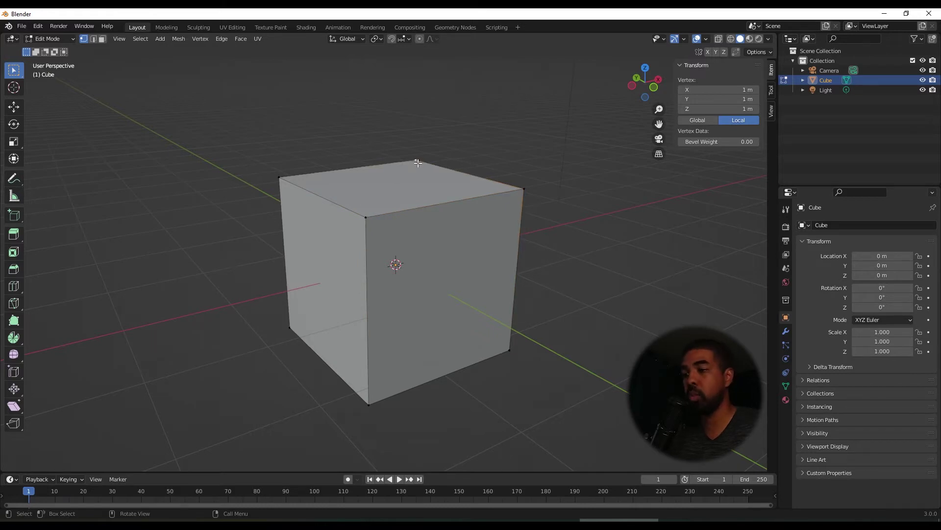
- Switch to edge selection and select two top edges and the nearest vertical edge of the cube individually
click(93, 38)
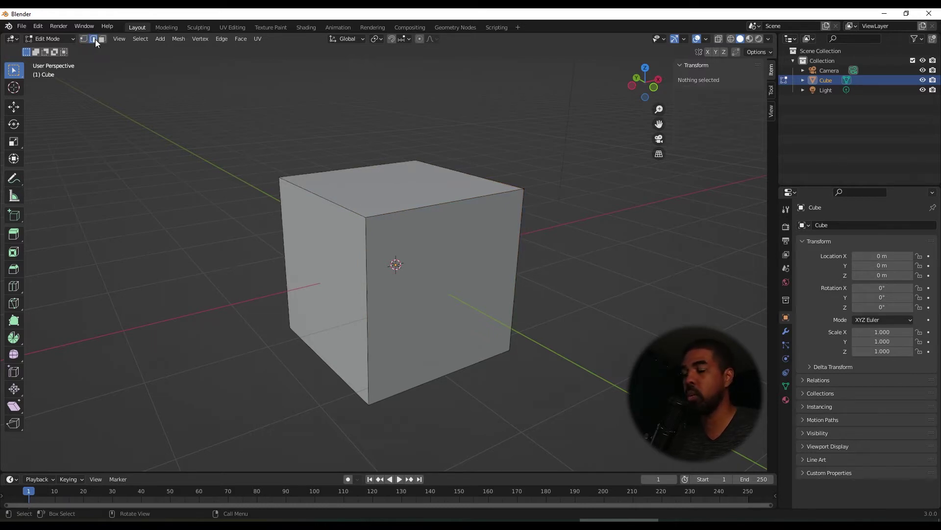
click(320, 196)
click(423, 206)
click(367, 249)
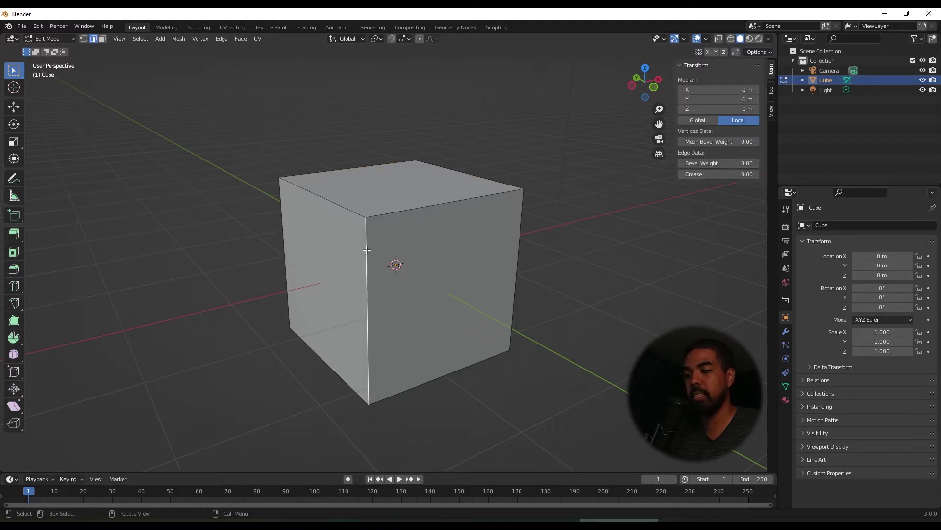
click(343, 205)
- Switch to face selection and select the cube's negative-X side face and its top face individually
click(102, 39)
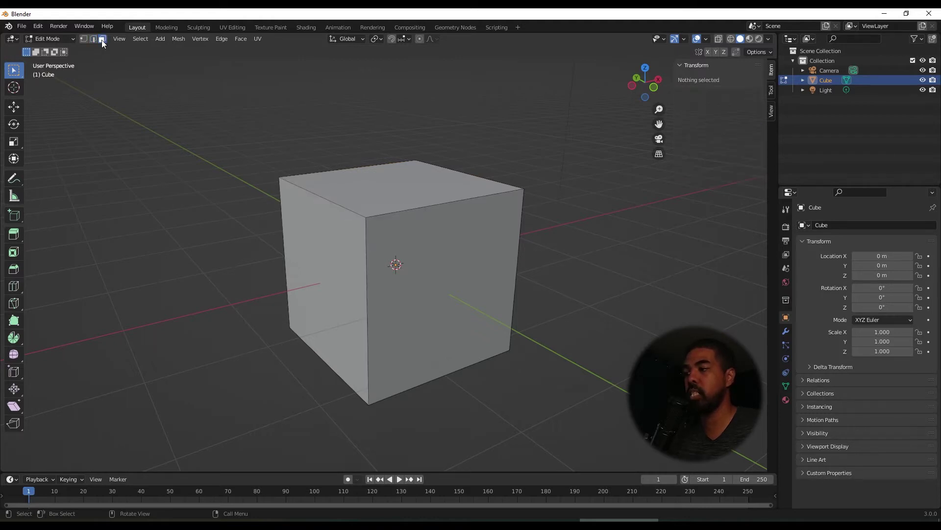
click(321, 235)
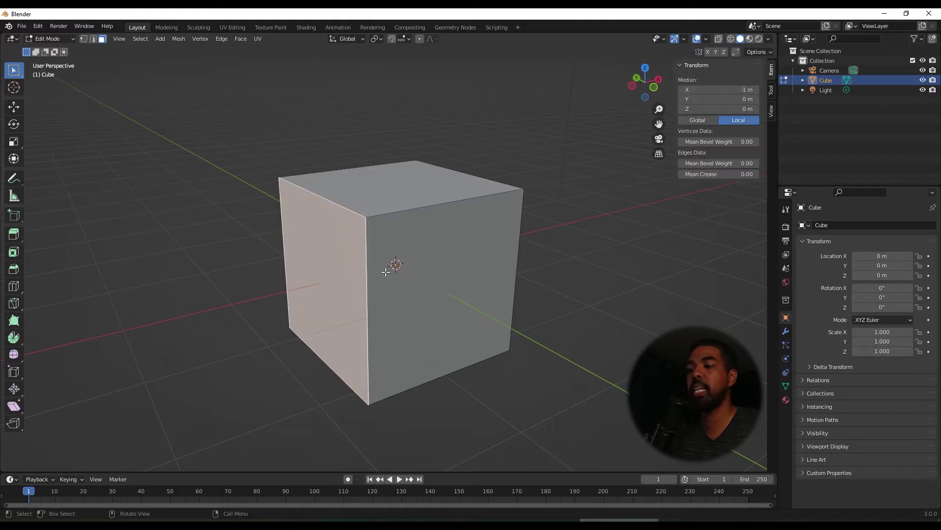
click(406, 209)
click(401, 194)
- Select the cube's negative-X side face and try moving it freely
click(350, 246)
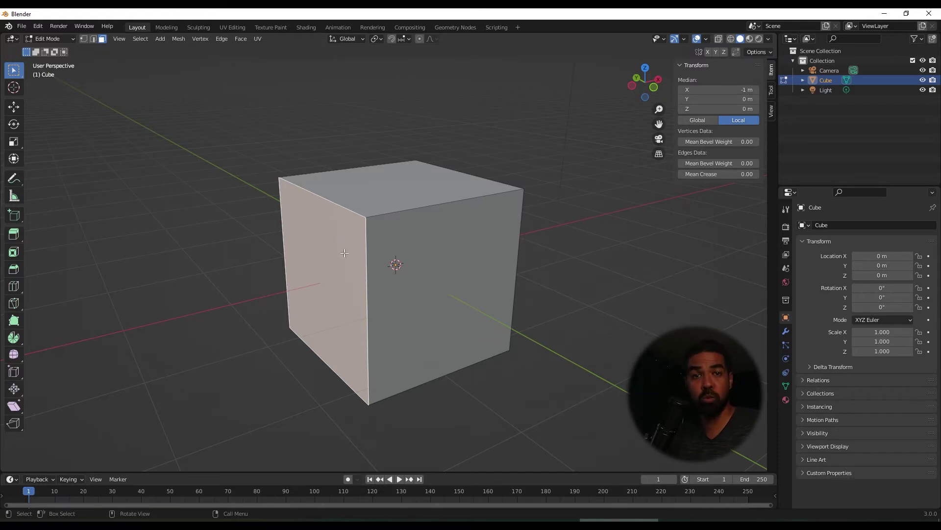
scroll(321, 248, down, 5)
key(g)
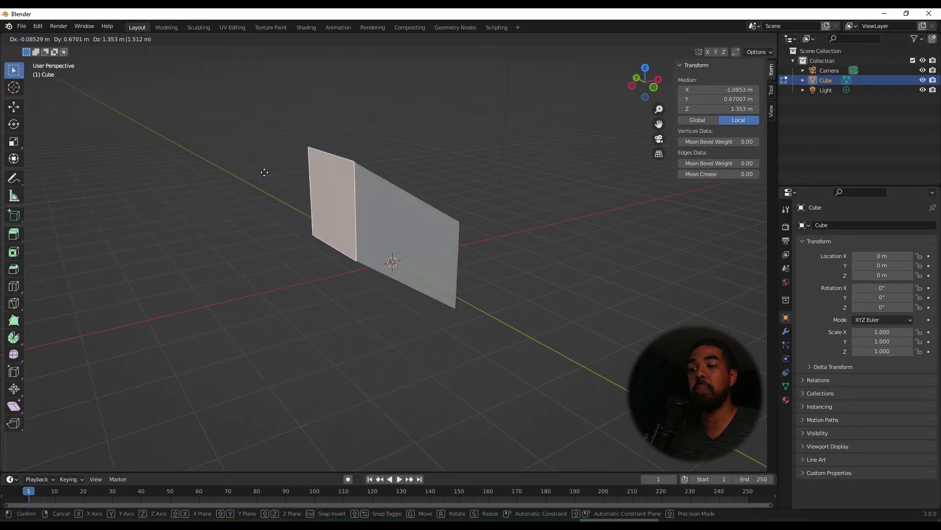
right_click(269, 274)
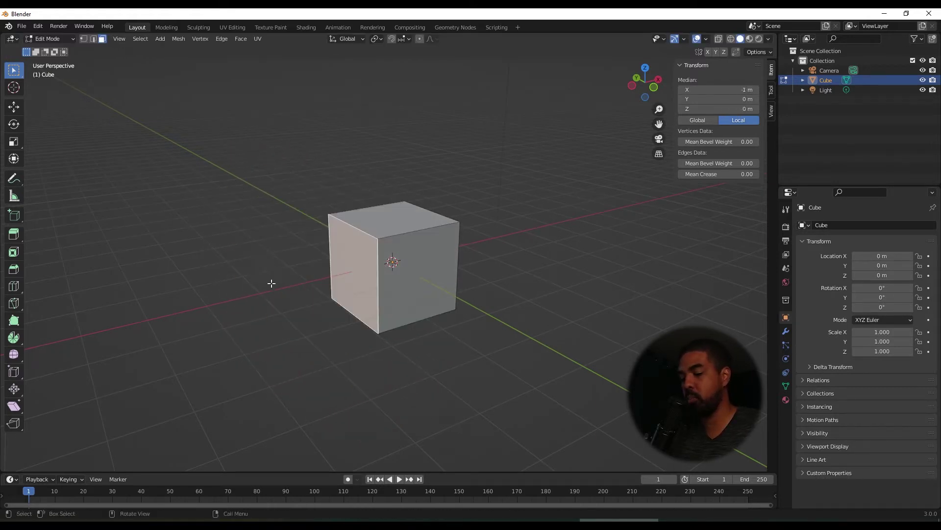
- Try scaling and rotating the selected negative-X side face freely
key(s)
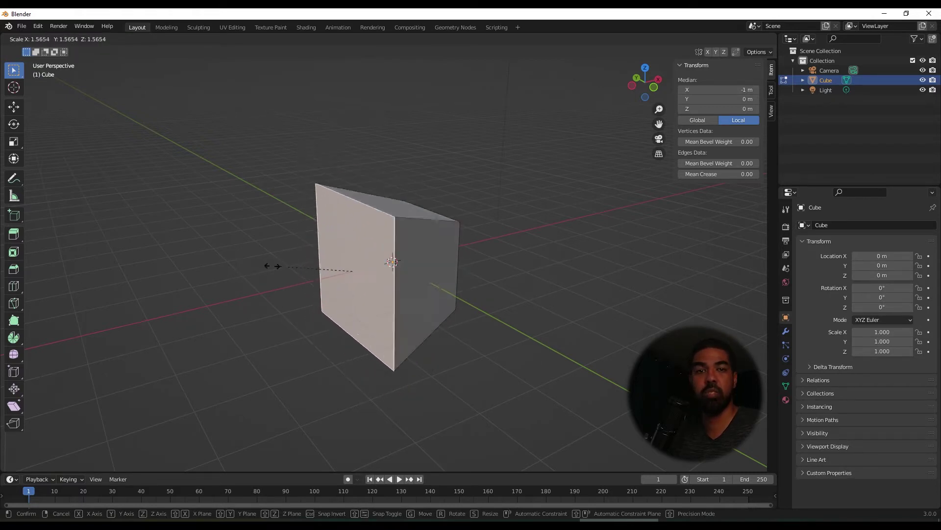
right_click(265, 265)
key(r)
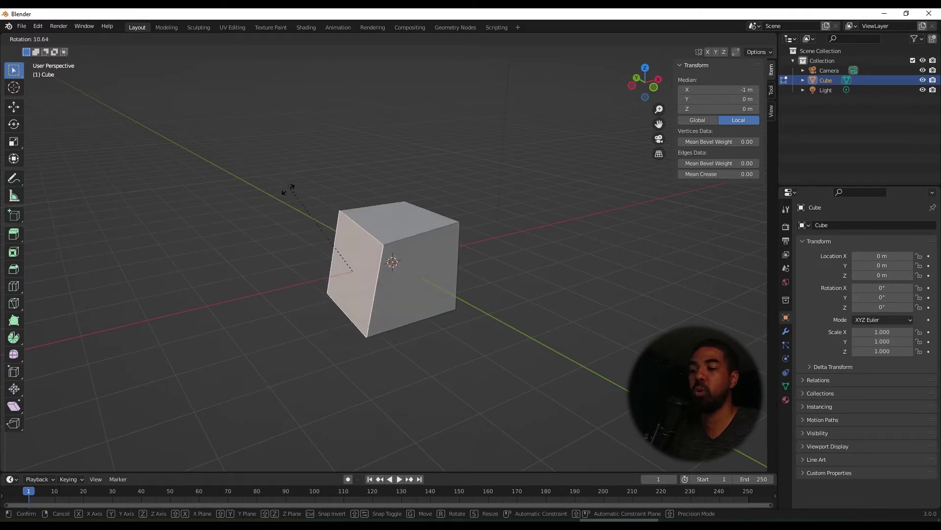
right_click(301, 238)
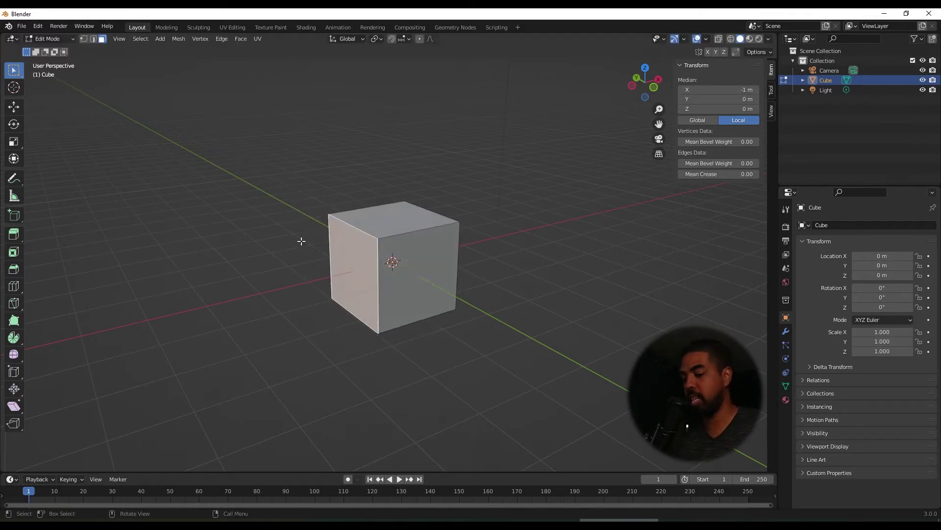
- Try moving the selected side face along the global X axis and the Z axis
scroll(354, 264, down, 2)
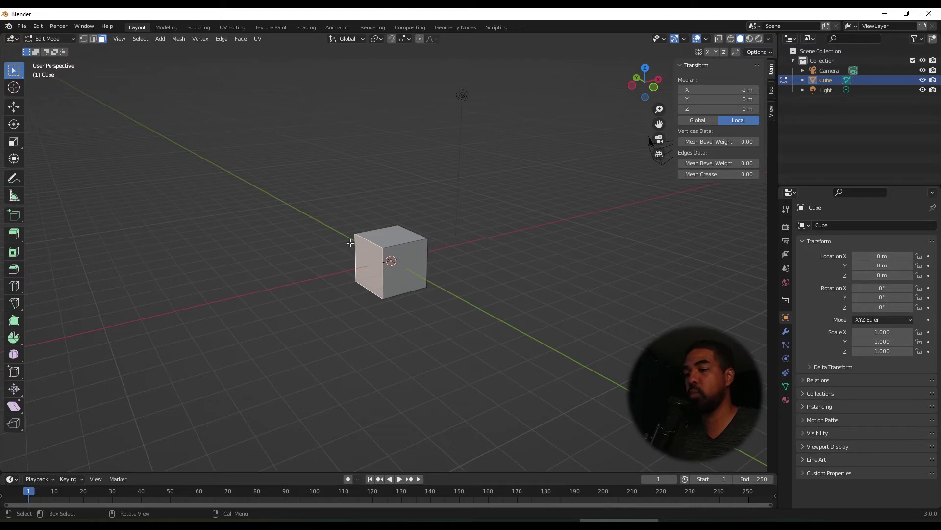
key(g)
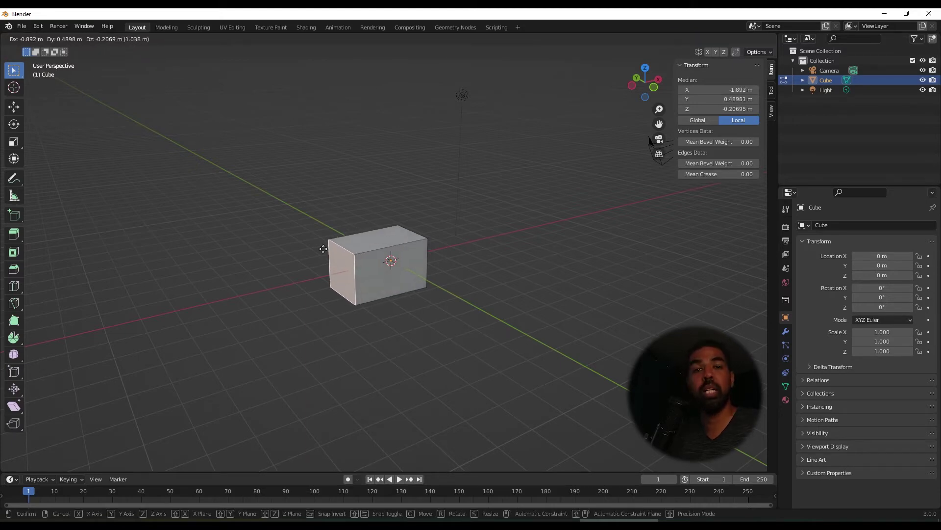
key(x)
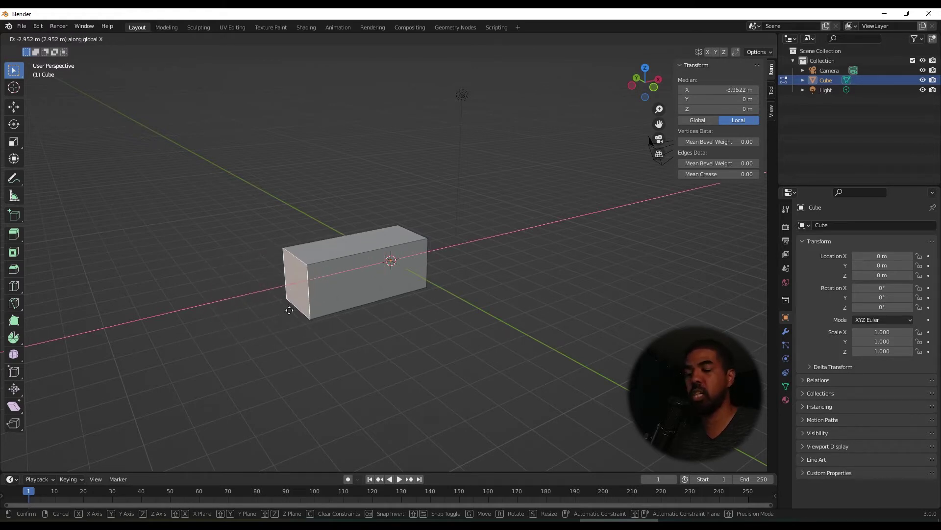
key(z)
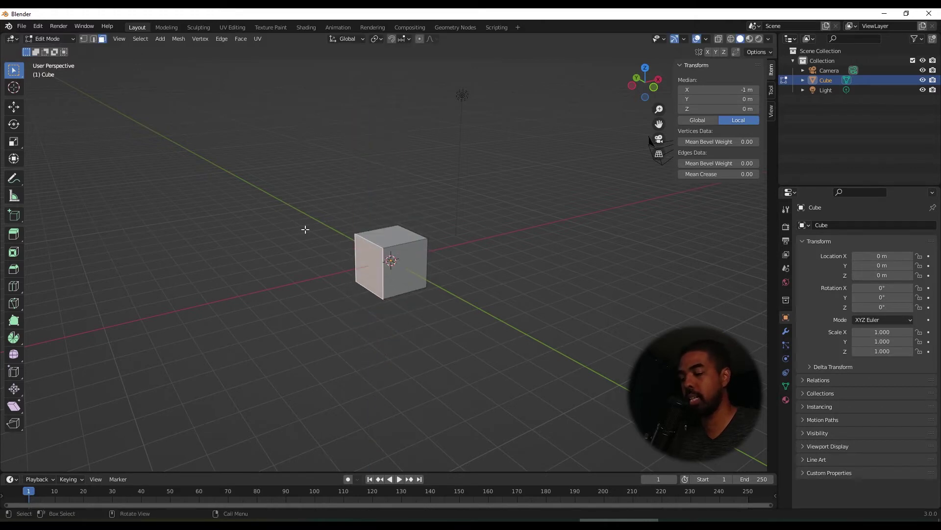
- Try rotating the selected side face around the global X axis
key(r)
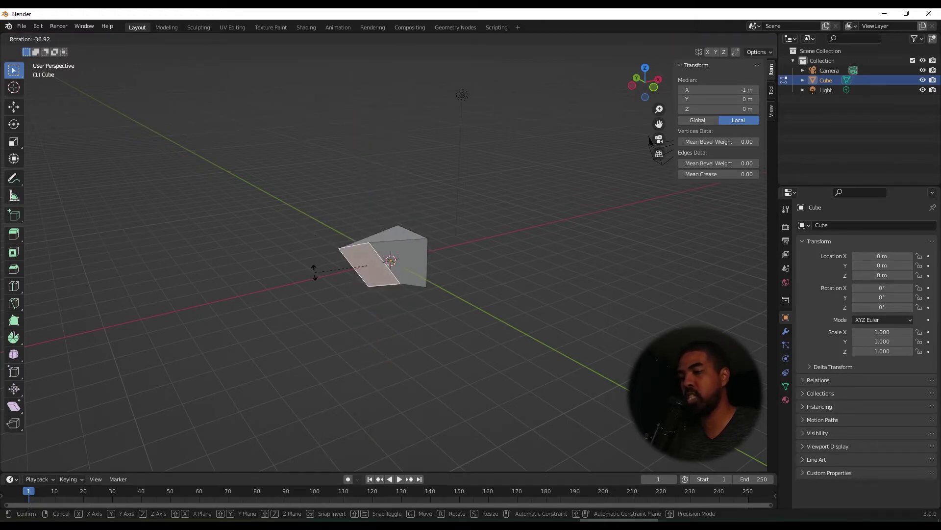
key(x)
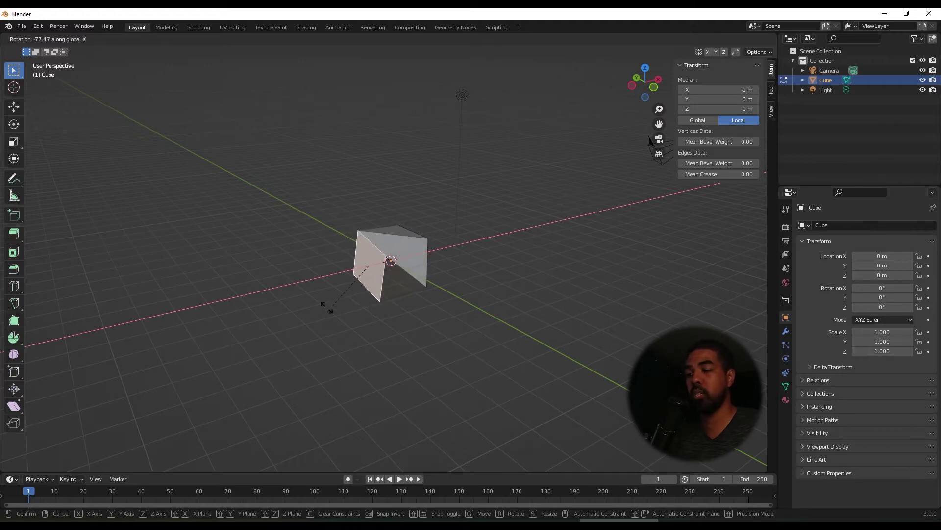
key(Escape)
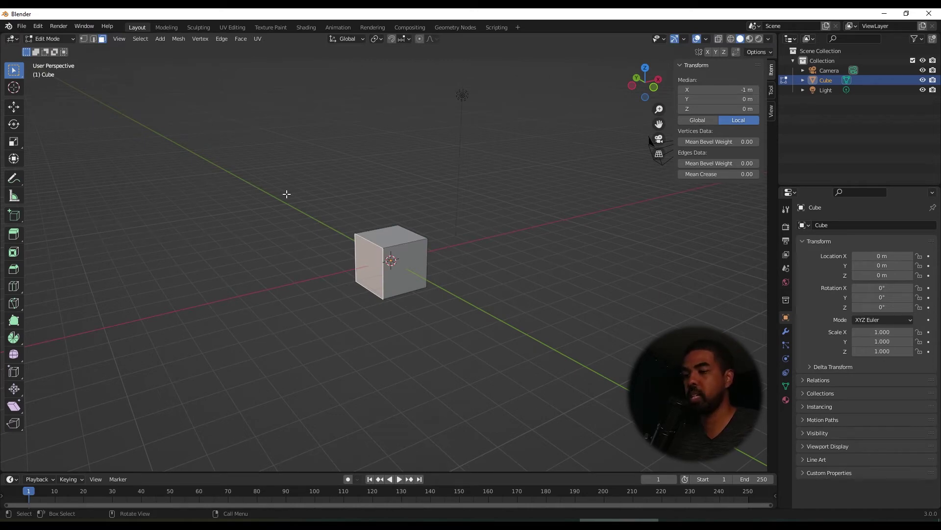
- Switch to vertex selection, select the top corner vertex at X -1 m, Y 1 m, and try moving it freely
click(84, 39)
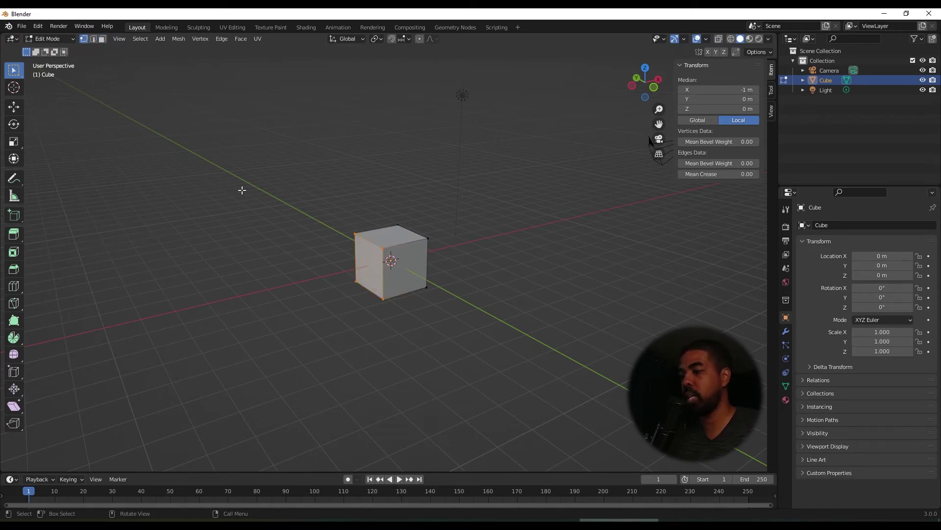
scroll(362, 241, up, 3)
click(331, 218)
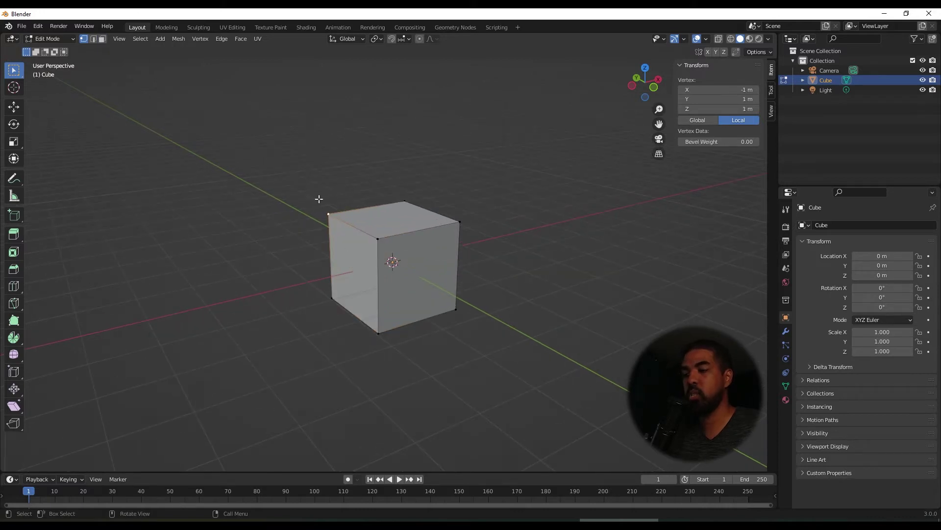
key(g)
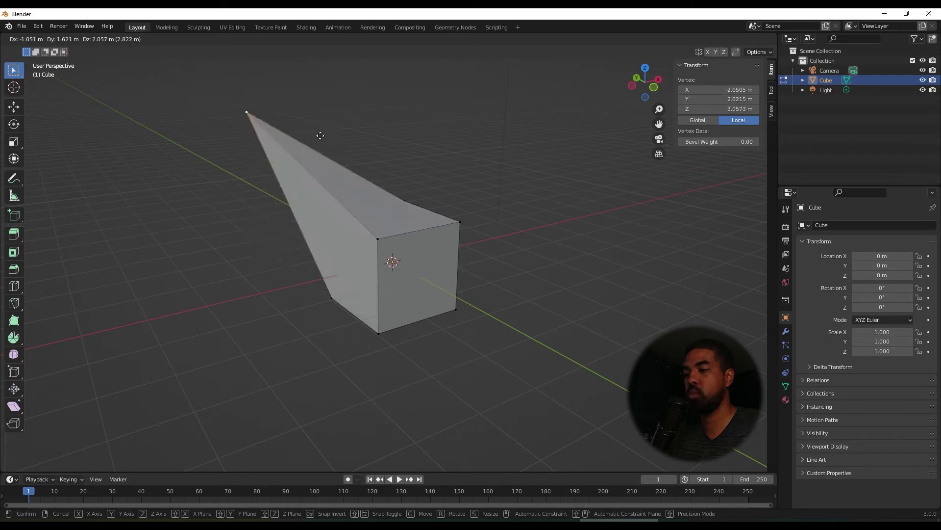
key(Escape)
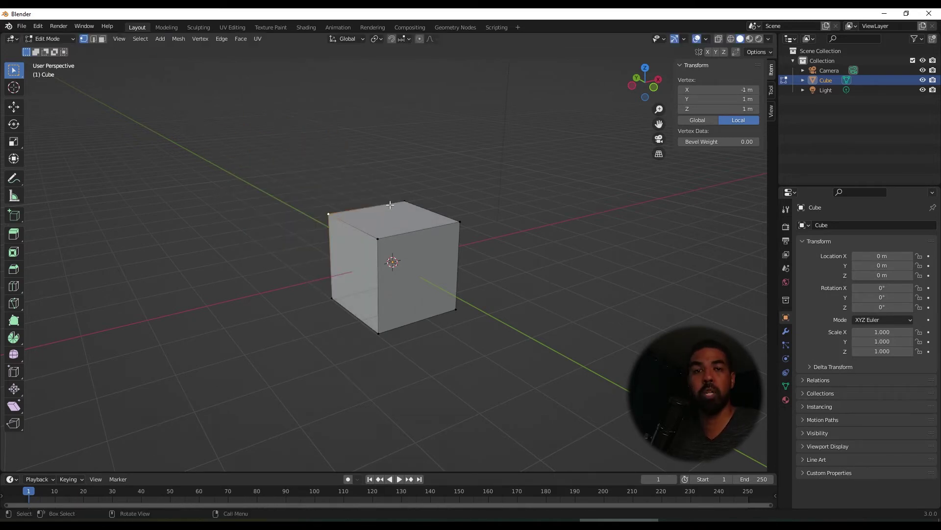
- Add the nearest top corner vertex to the selection and try moving both vertices together
shift+click(377, 239)
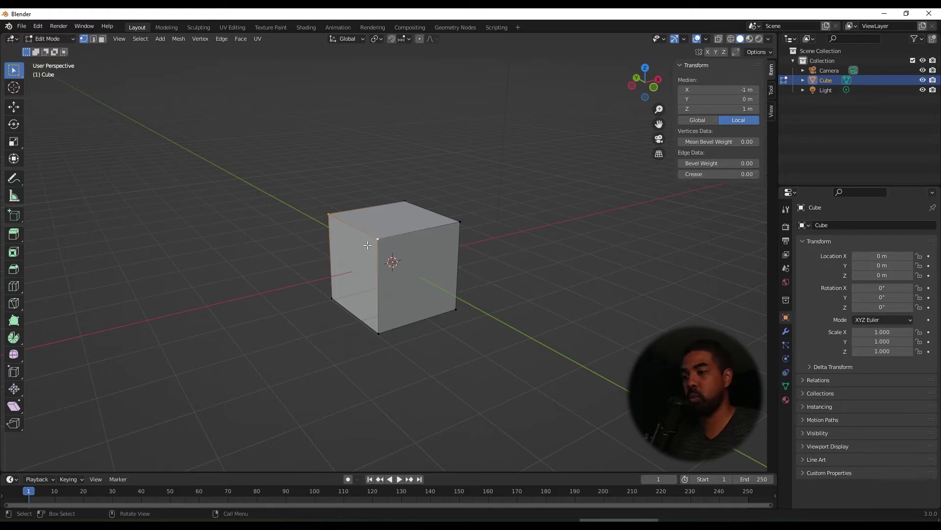
scroll(265, 159, up, 3)
scroll(294, 196, down, 8)
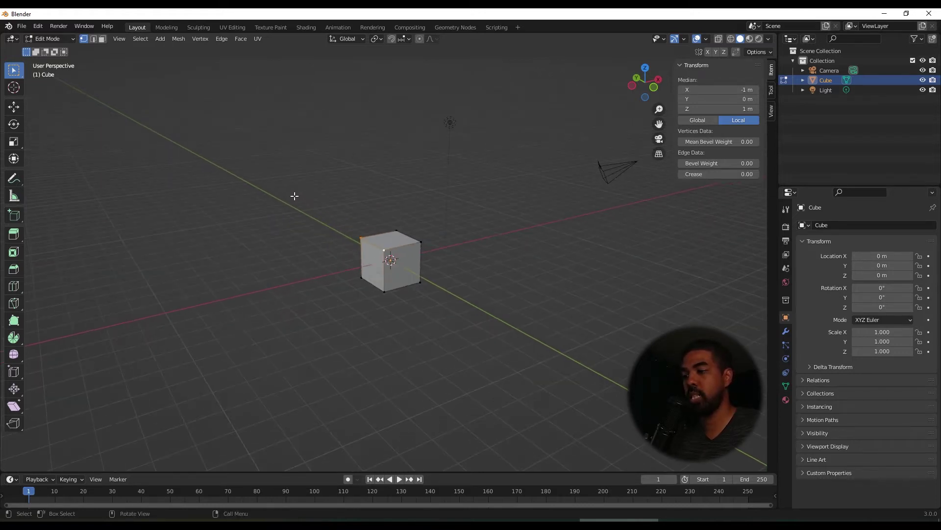
key(g)
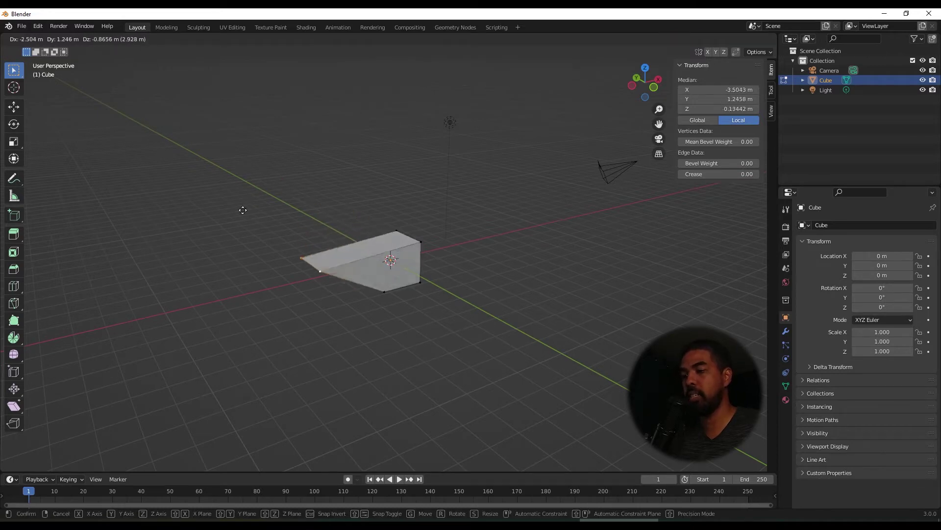
key(Escape)
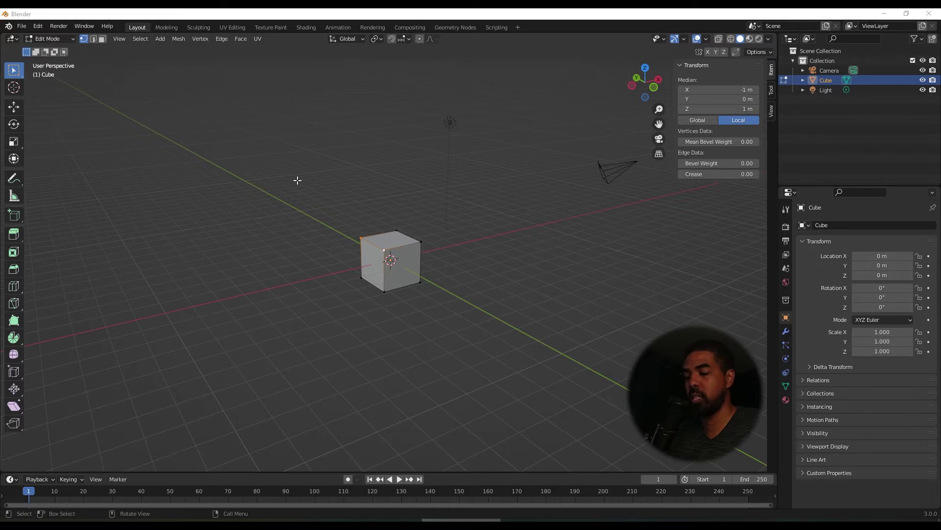
- Return to Object Mode and add a plane mesh to the scene
key(Tab)
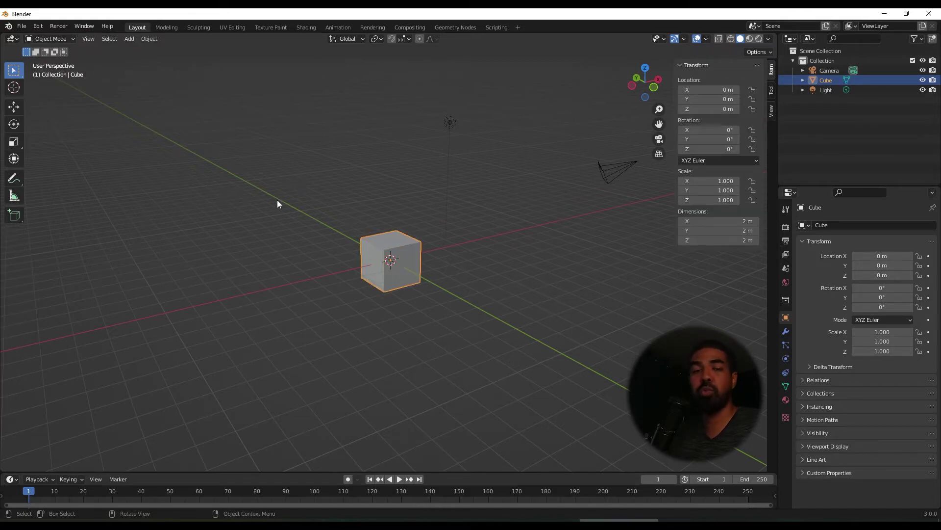
key(shift+a)
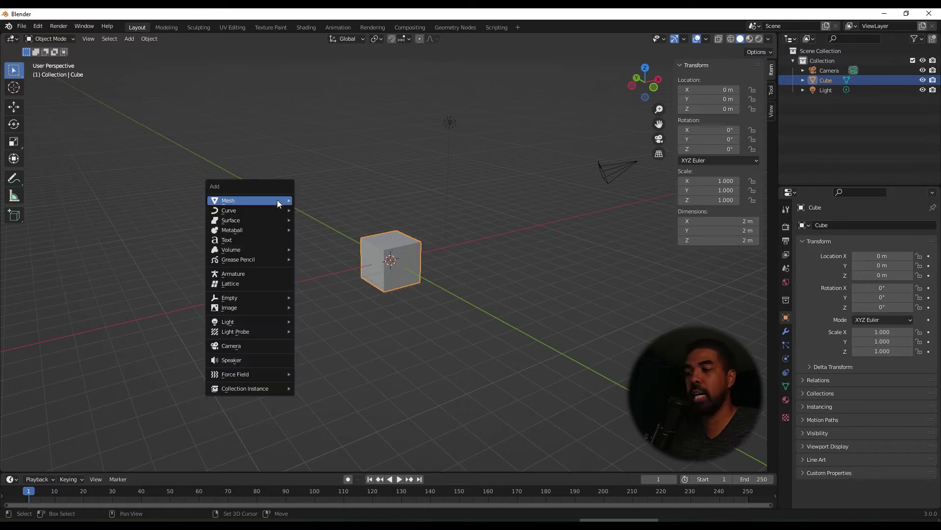
mouse_move(278, 201)
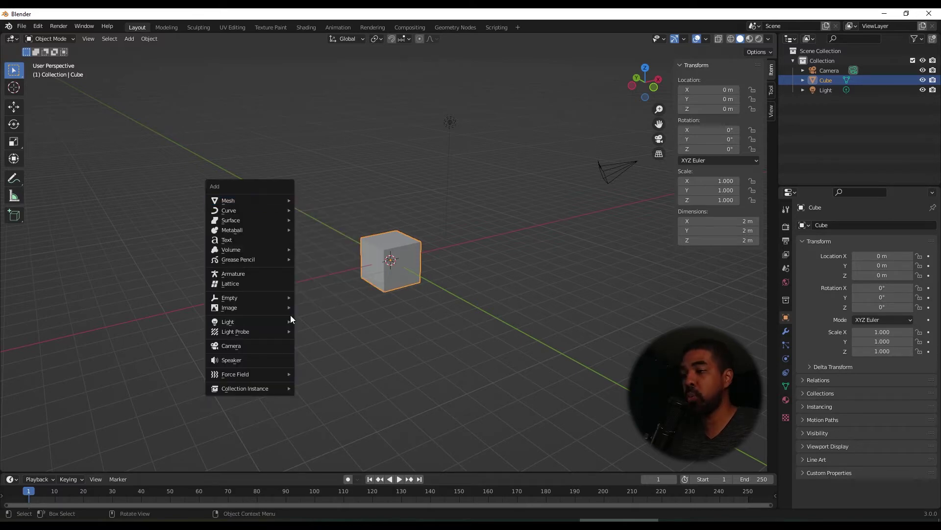
mouse_move(245, 203)
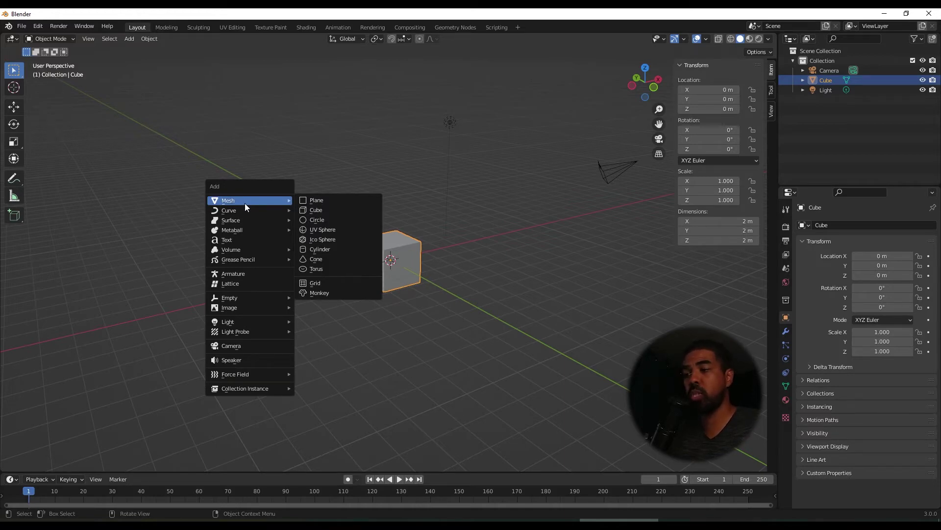
click(345, 199)
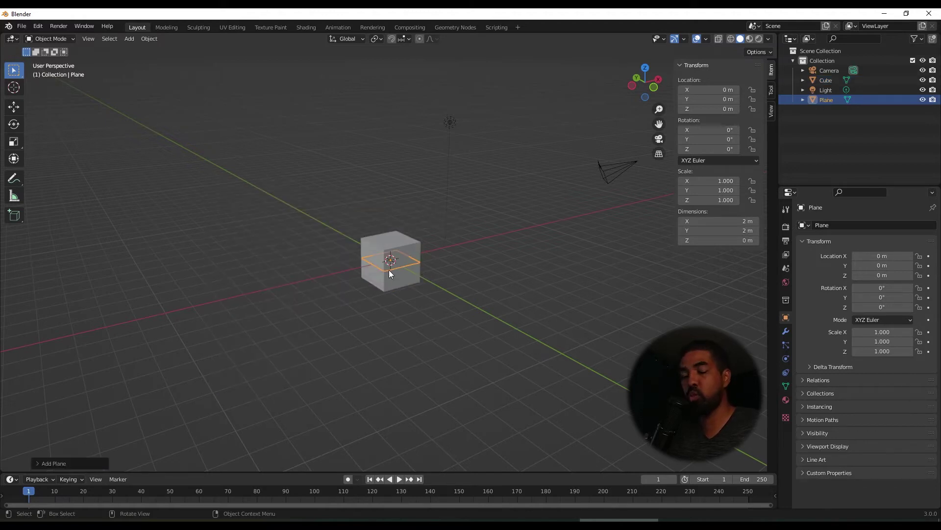
- Move the plane along the global X axis to about -5.4 m, clear of the cube
key(g)
key(x)
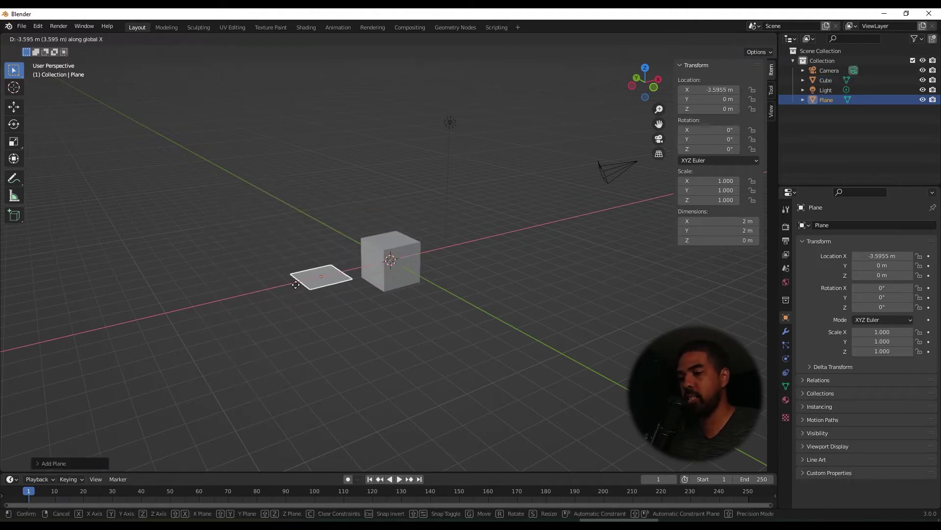
click(277, 290)
- Add a second cube mesh to the scene and try moving it freely
scroll(246, 290, up, 4)
shift+middle_drag(247, 289, 333, 302)
scroll(415, 284, down, 4)
key(shift+a)
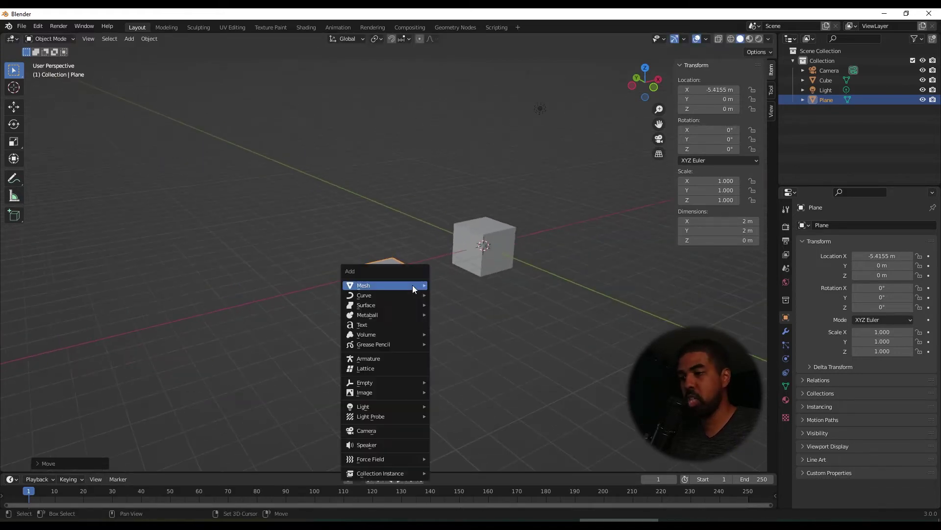
mouse_move(413, 284)
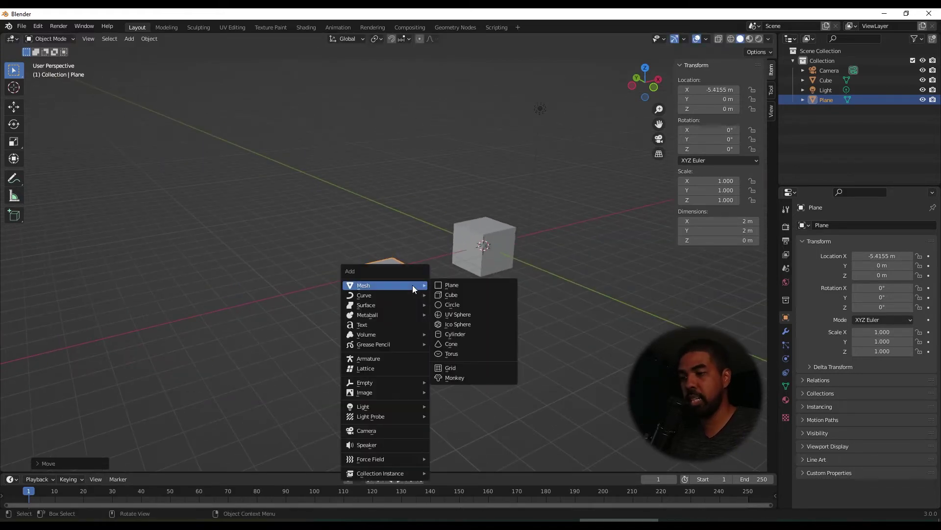
click(464, 293)
key(g)
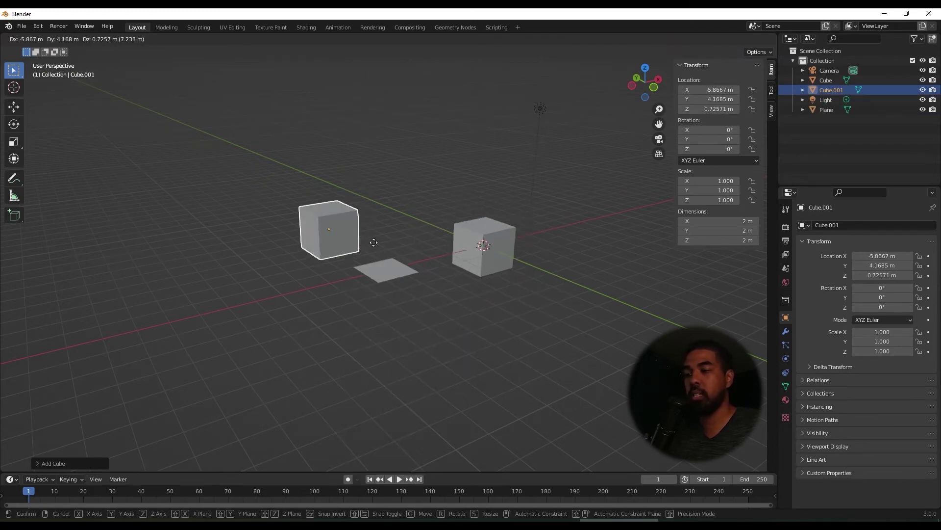
right_click(339, 201)
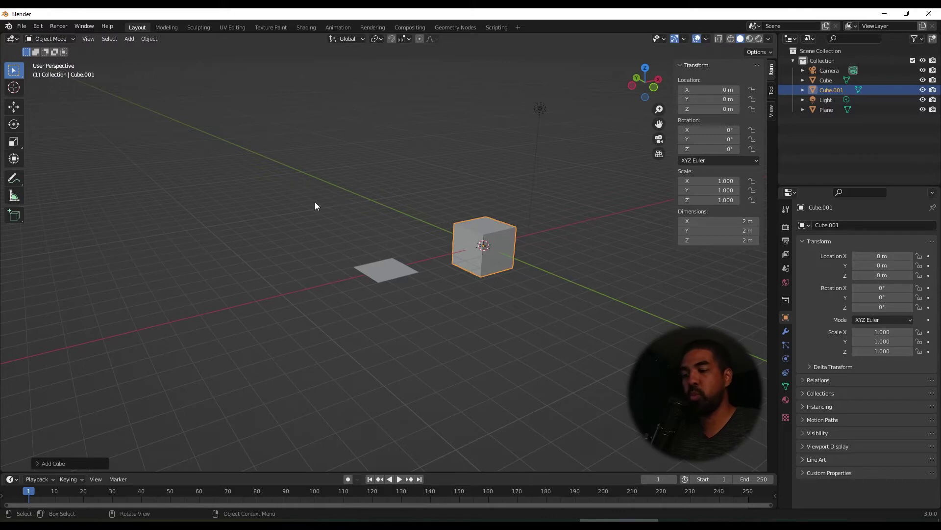
- Add a circle mesh and move it freely to about X -7.9 m, Y 5.2 m, Z 0 m, beyond the plane
key(shift+a)
mouse_move(315, 202)
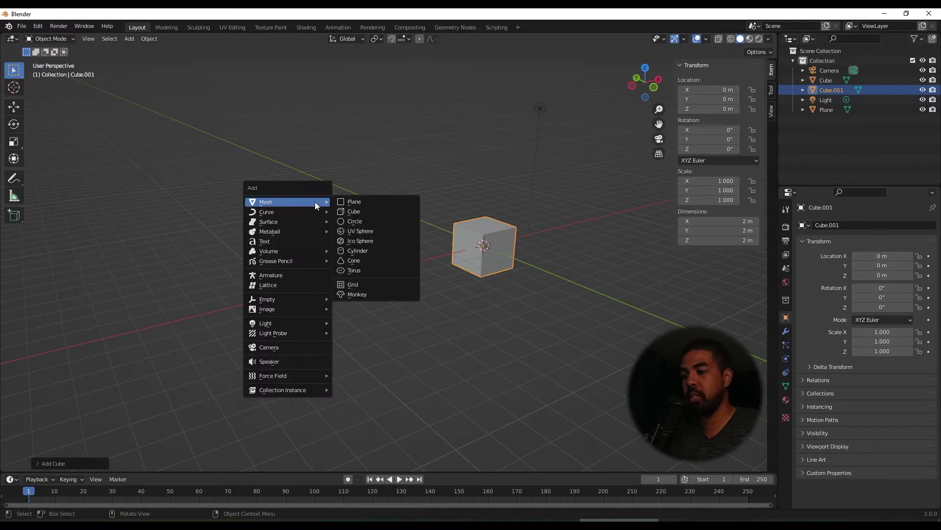
click(367, 221)
key(g)
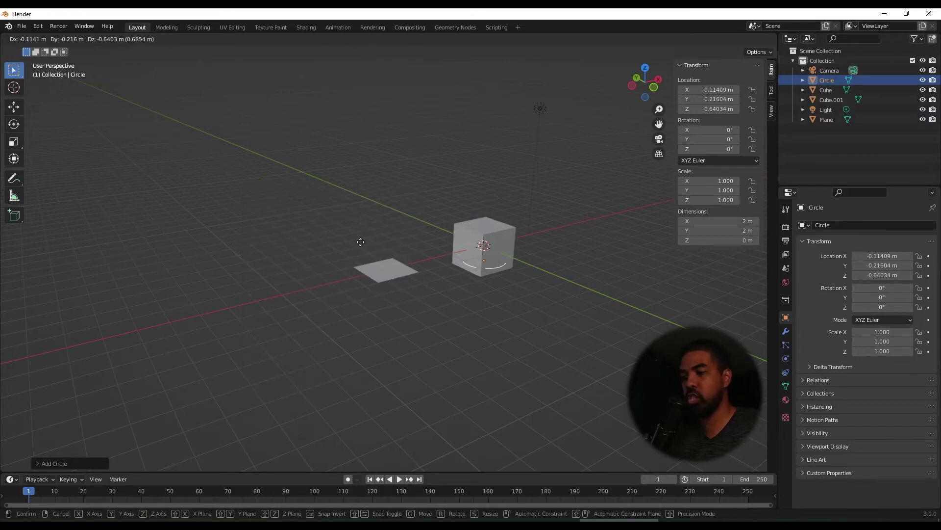
click(164, 211)
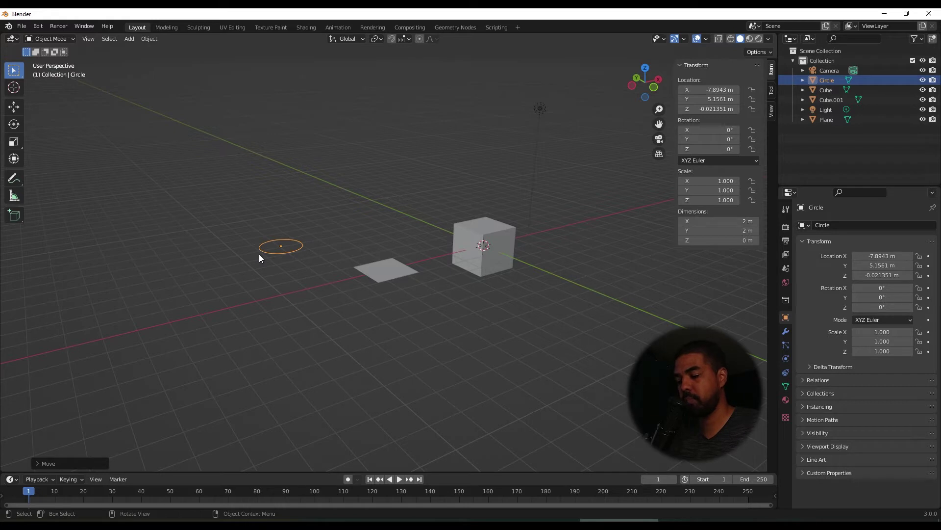
- Add a UV sphere mesh and move it freely to about X -9.1 m, Y 4.4 m, Z -3.4 m
key(shift+a)
mouse_move(259, 254)
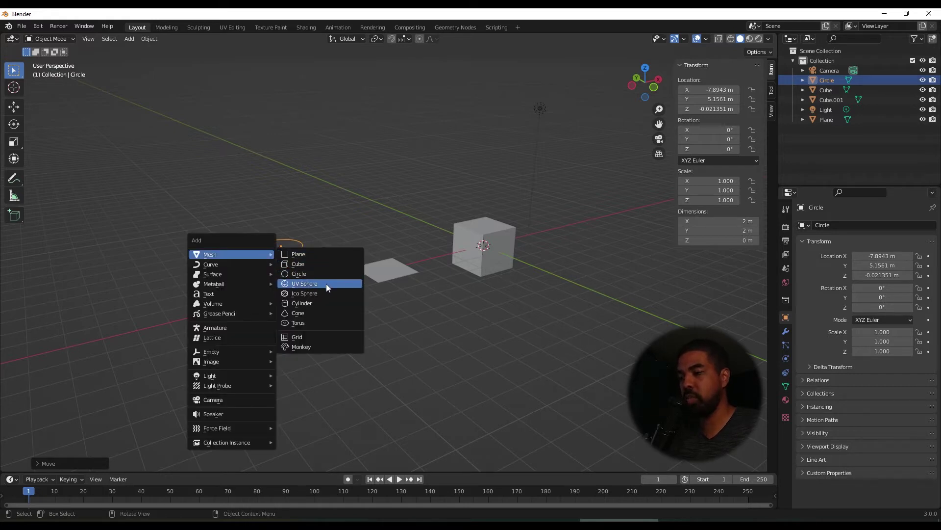
click(326, 284)
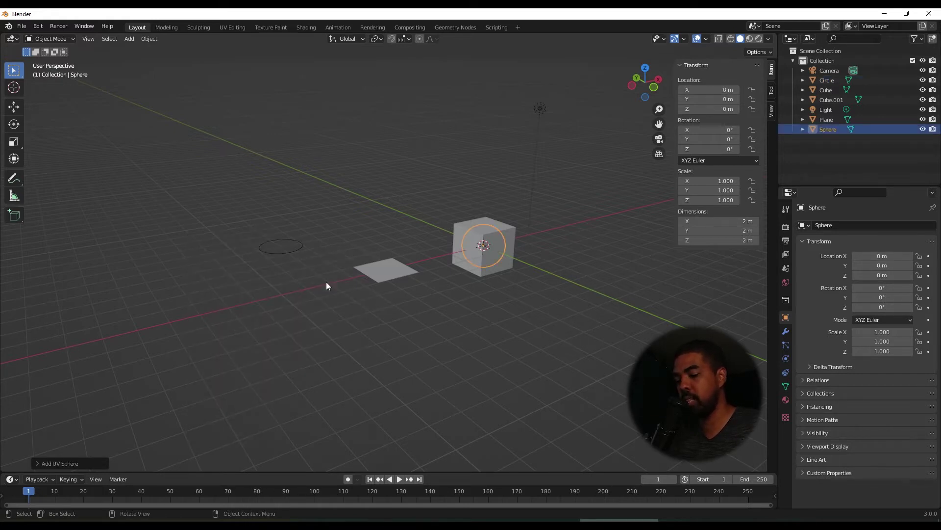
key(g)
click(110, 358)
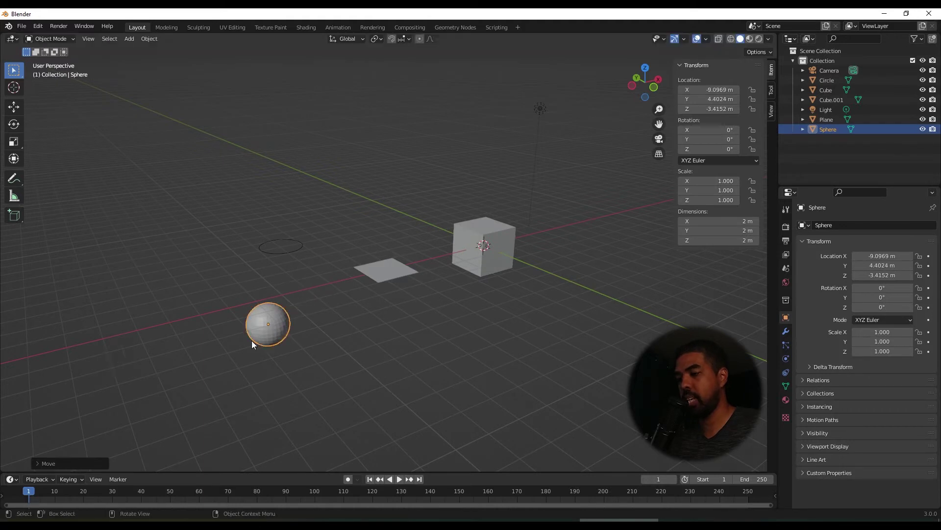
- Select all the mesh objects together, keeping the camera and light out of the selection, and delete them
scroll(251, 340, up, 5)
middle_drag(213, 357, 119, 347)
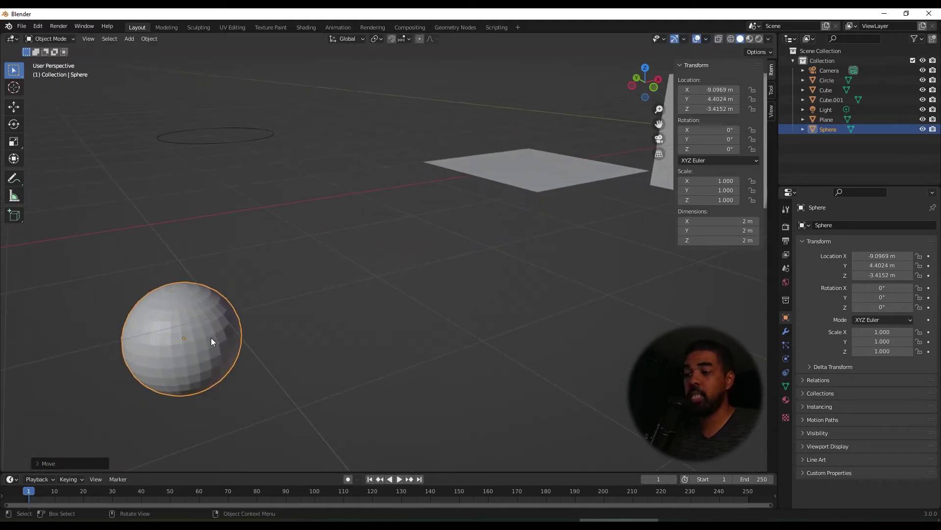
scroll(270, 233, down, 3)
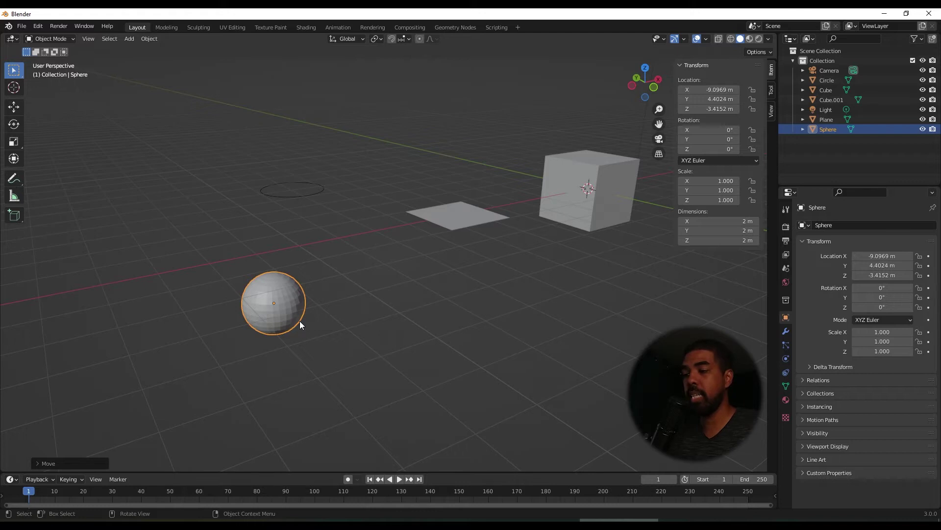
scroll(257, 308, down, 5)
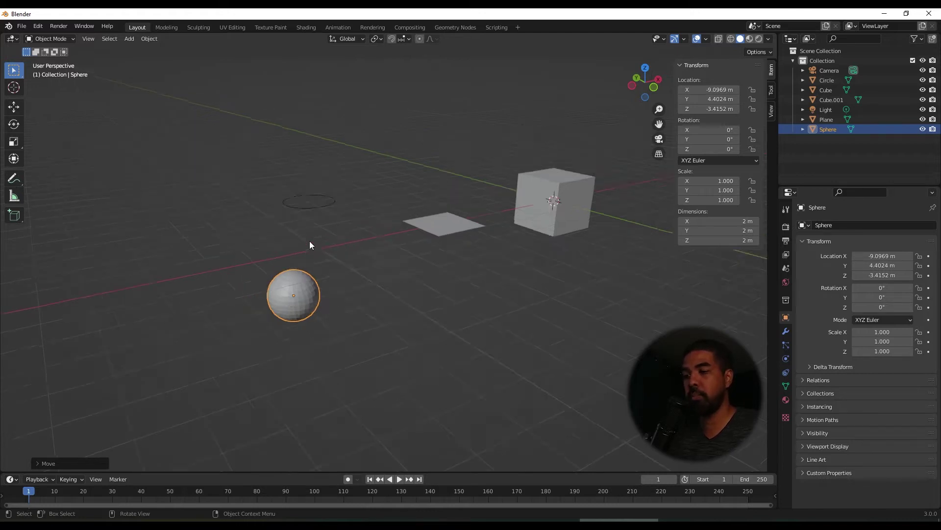
key(shift+b)
drag(276, 195, 273, 192)
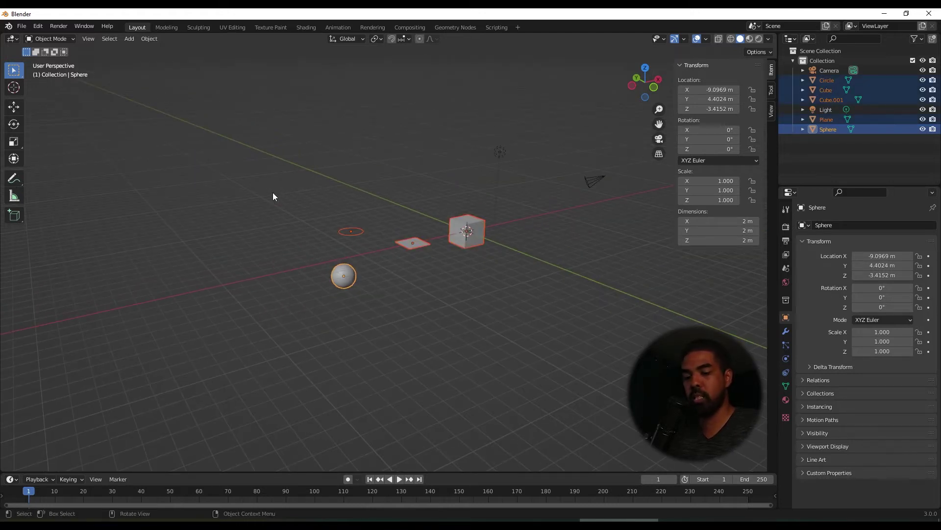
key(Delete)
- Add a UV sphere at the world origin and raise its resolution to 103 segments and 118 rings
scroll(460, 237, up, 3)
shift+middle_drag(518, 193, 355, 213)
key(shift+a)
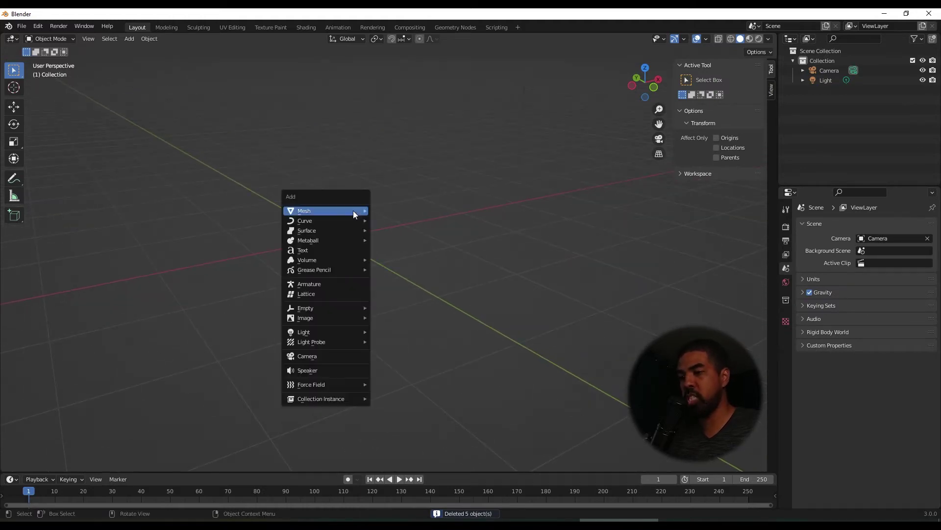
mouse_move(357, 210)
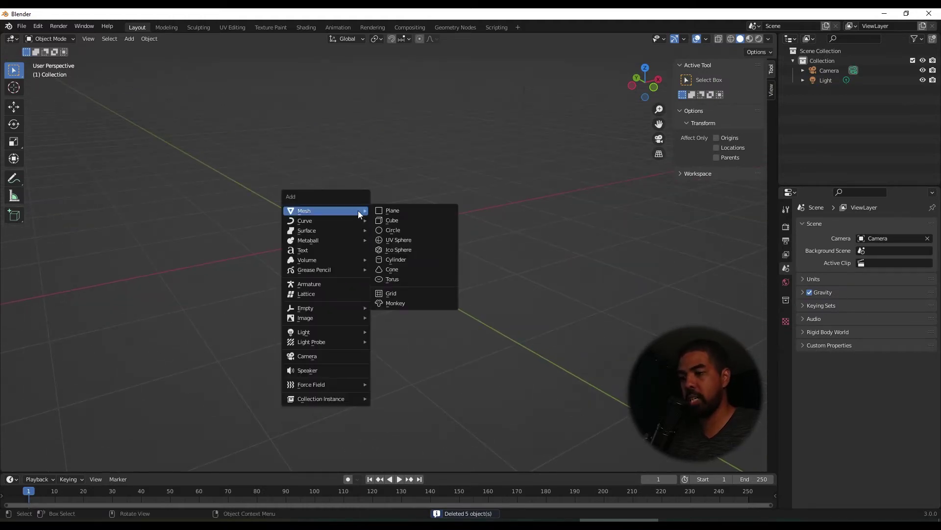
click(416, 239)
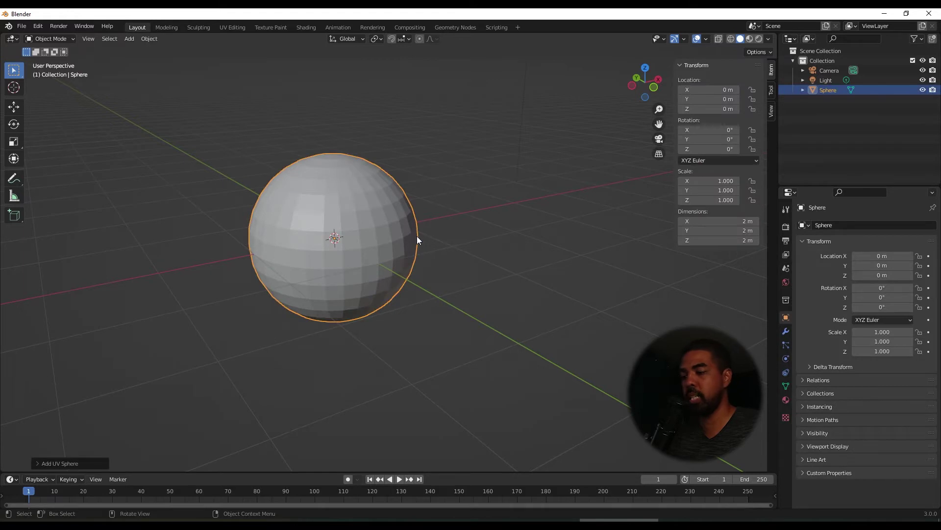
click(38, 464)
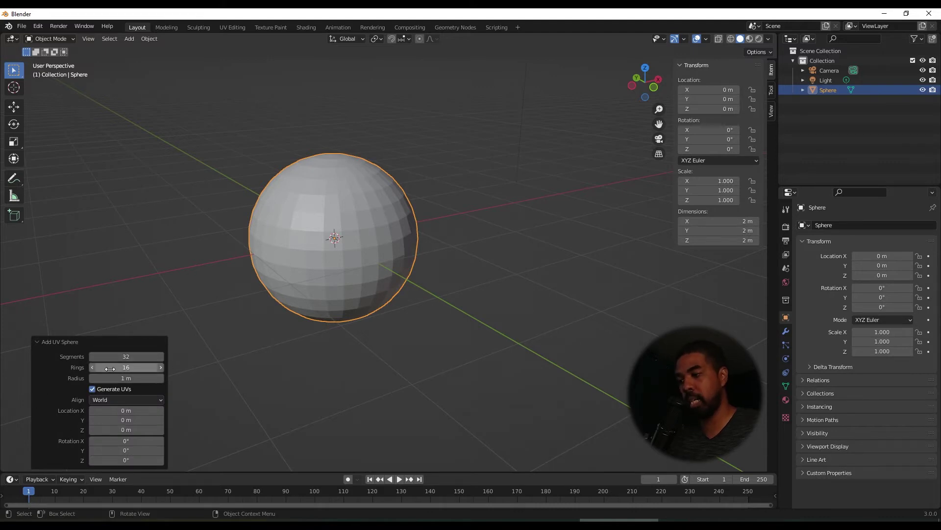
drag(108, 356, 164, 391)
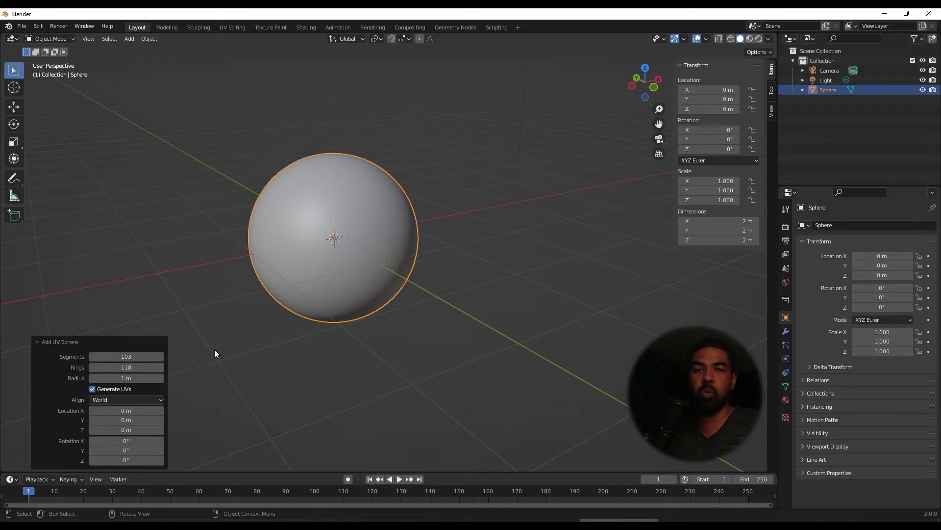
click(245, 312)
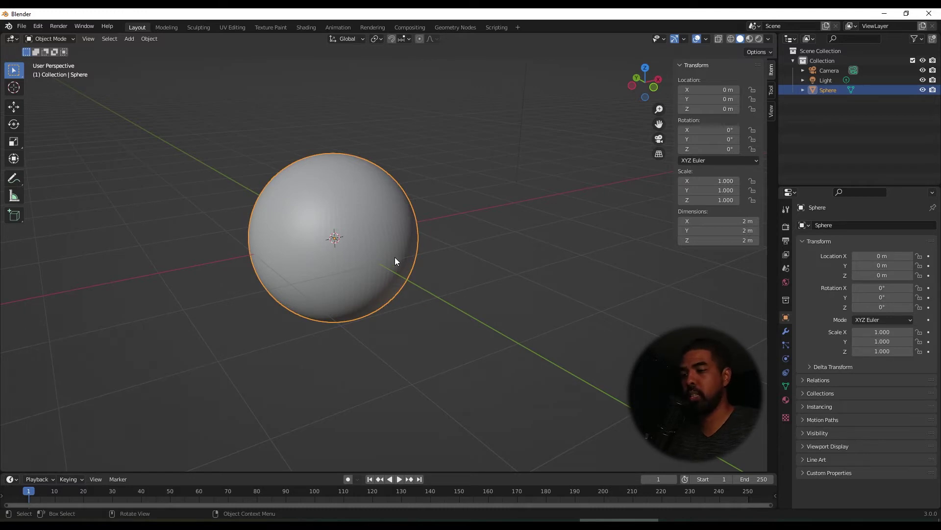
- Delete the dense sphere and add a fresh UV sphere at the world origin
key(Delete)
key(shift+a)
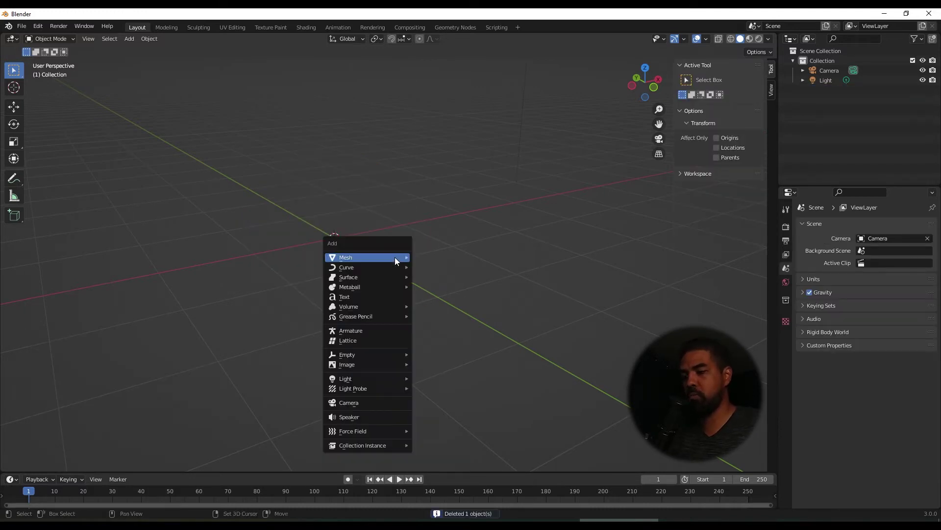
mouse_move(396, 257)
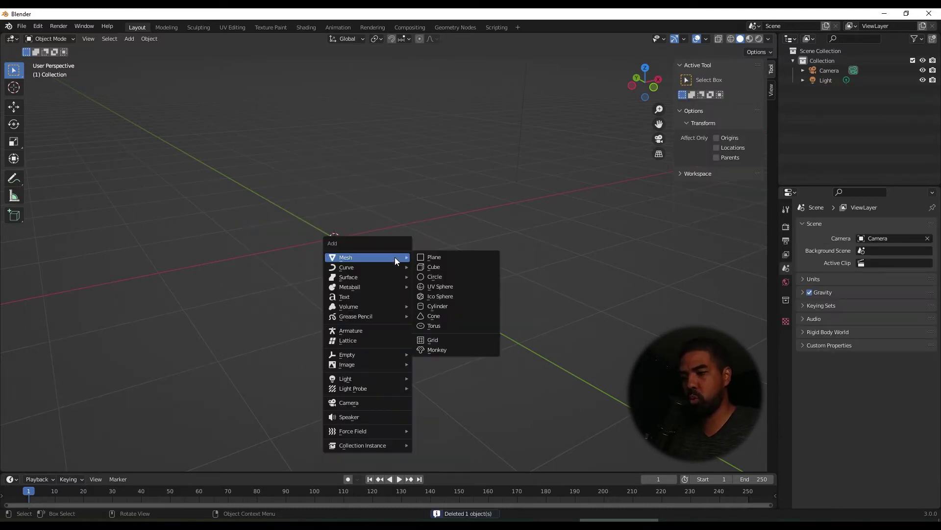
click(487, 286)
- Set the new UV sphere's resolution to 24 segments and 10 rings
click(135, 356)
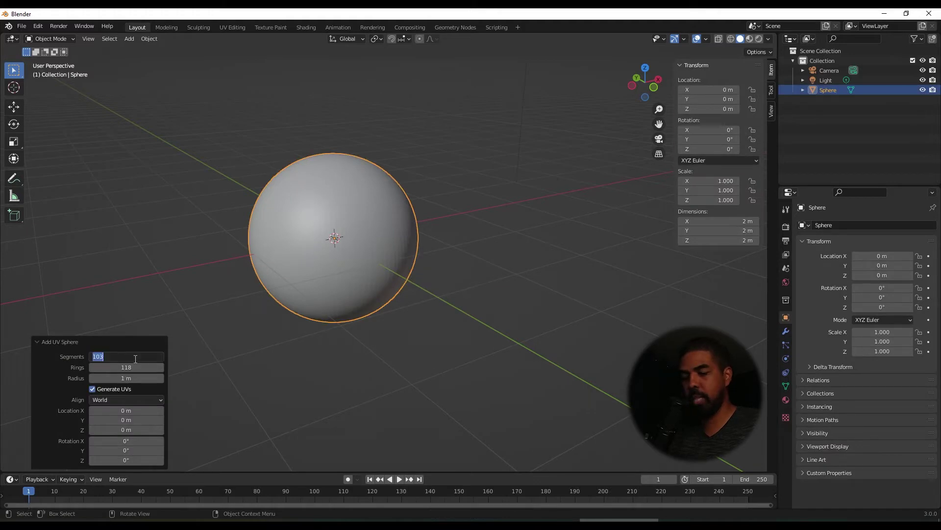
text(24)
key(Return)
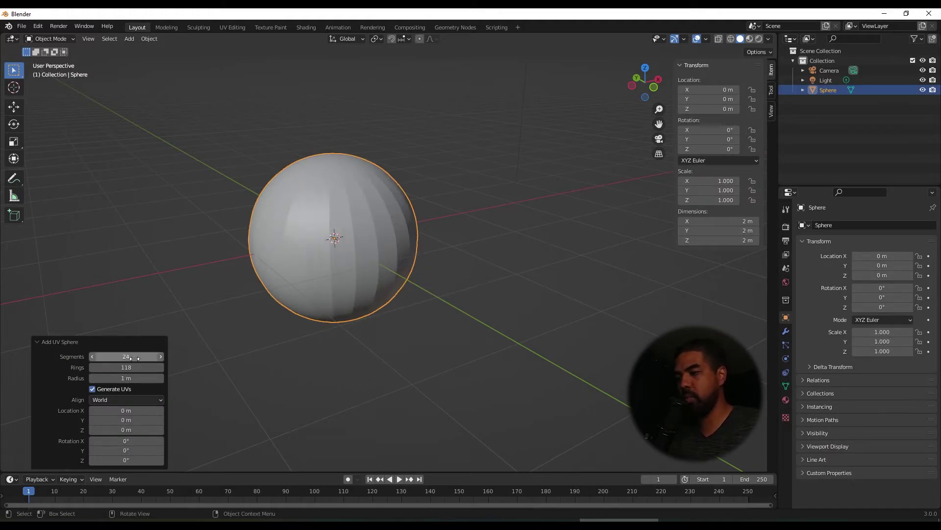
click(146, 367)
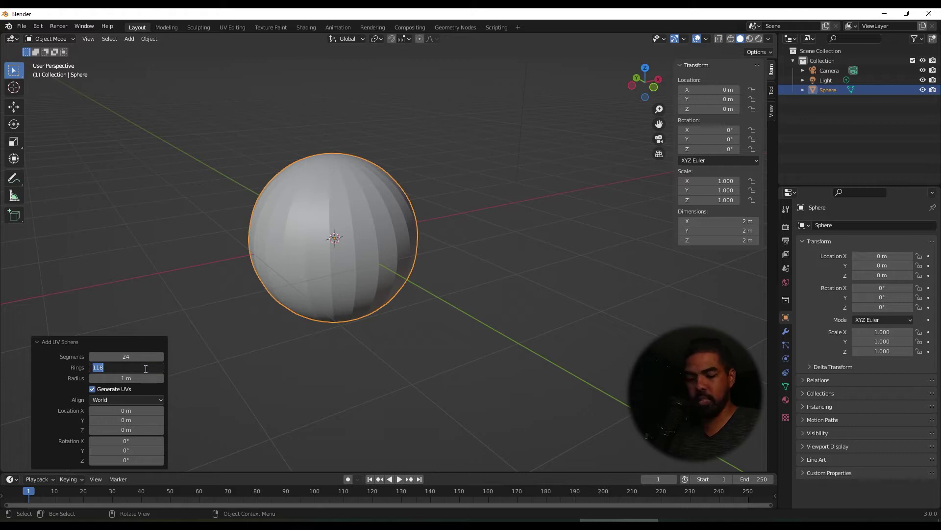
text(10)
key(Return)
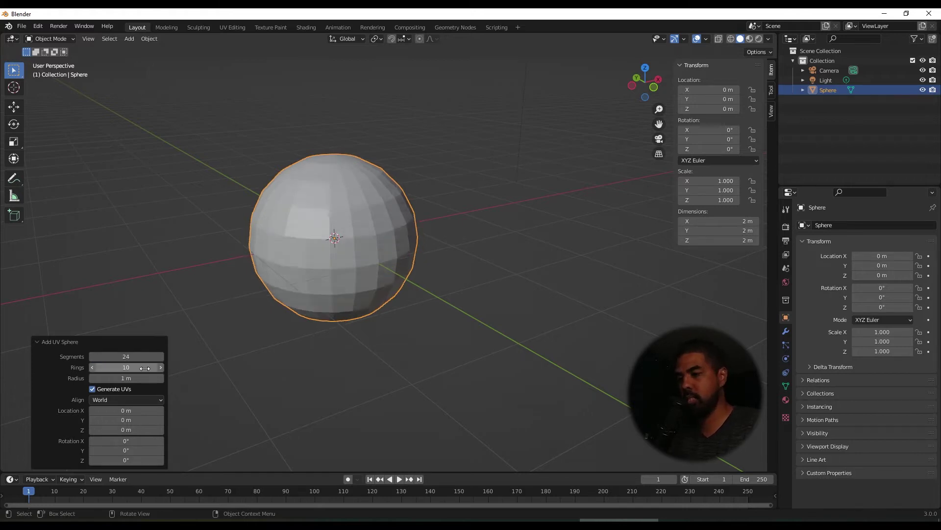
- Deselect the sphere to inspect its faceted surface, and apply Shade Smooth to it
click(453, 243)
scroll(453, 243, up, 5)
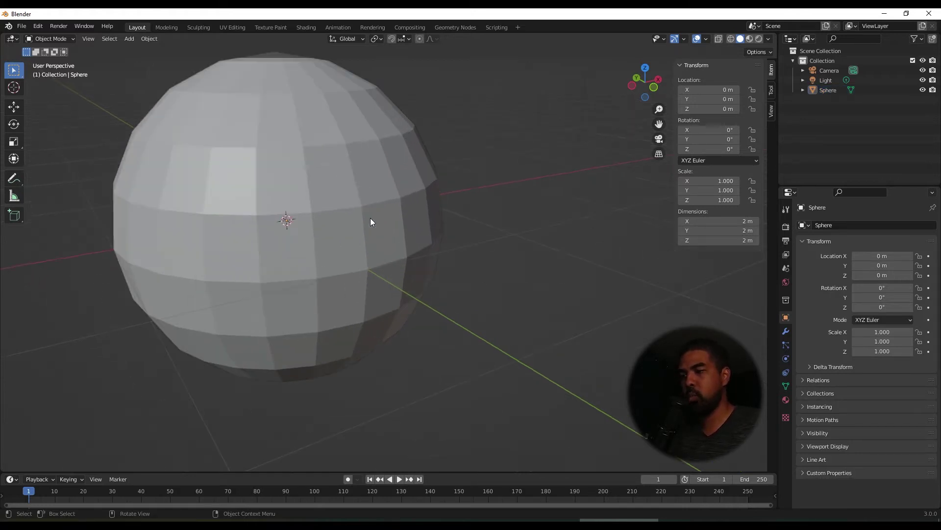
scroll(343, 240, down, 4)
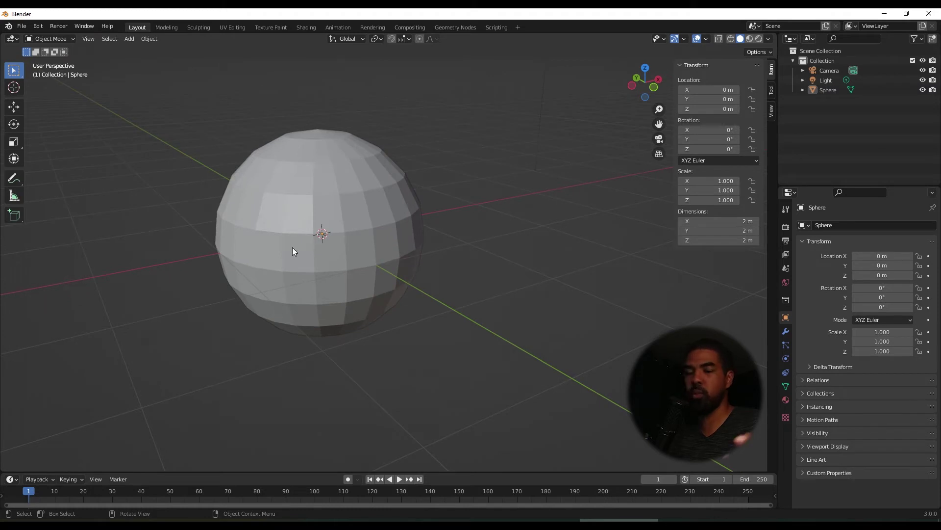
click(366, 192)
right_click(366, 192)
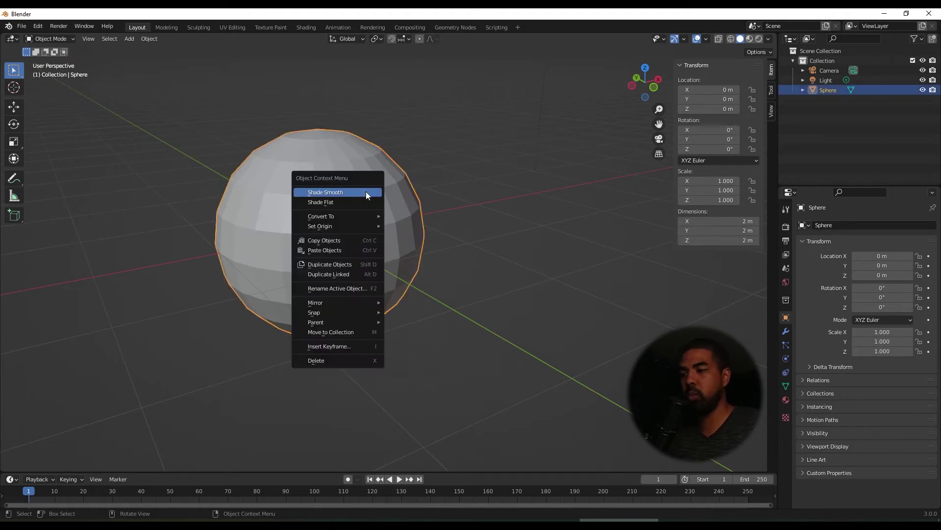
click(357, 192)
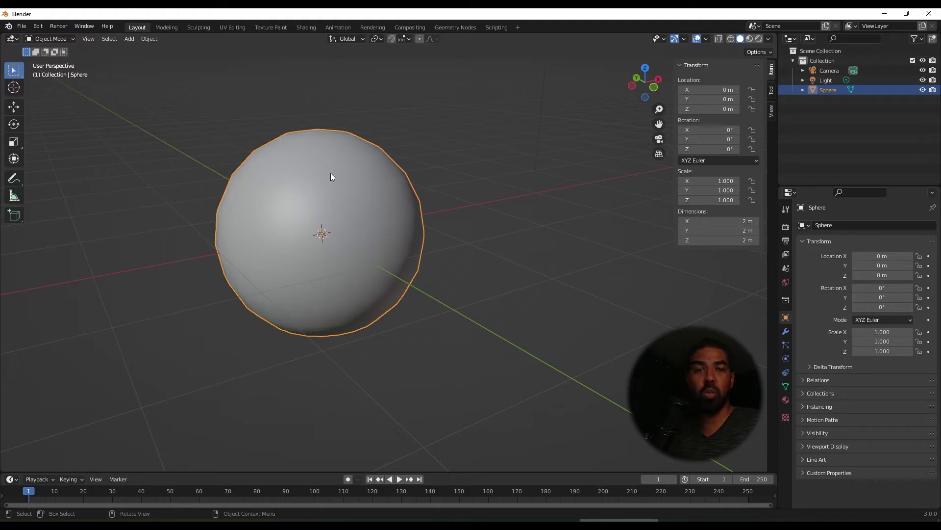
- Examine the smooth-shaded sphere's outline and its underlying mesh in Edit Mode, and return to Object Mode
scroll(312, 133, up, 4)
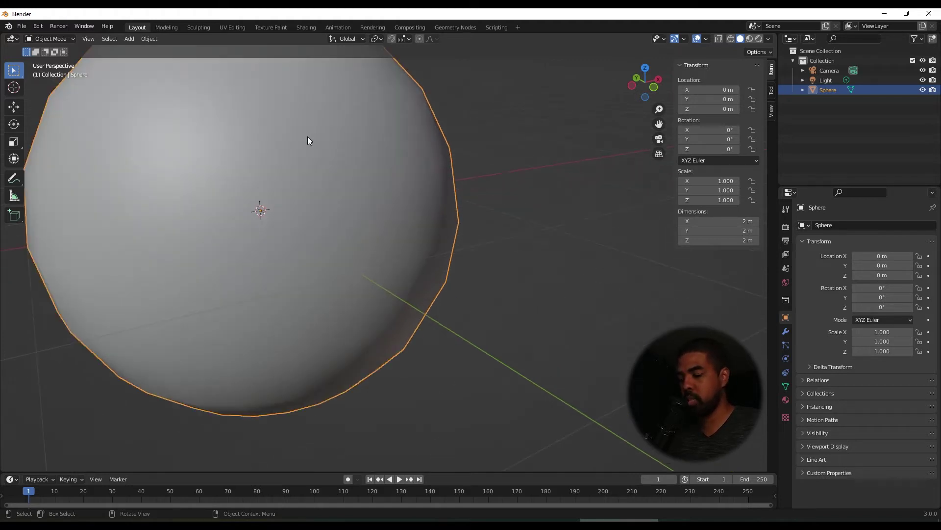
shift+middle_drag(298, 162, 383, 240)
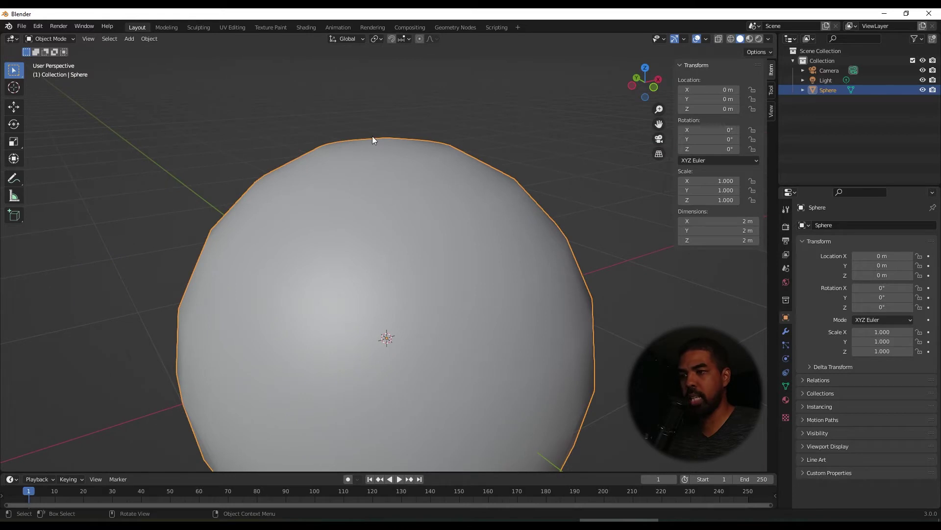
scroll(294, 219, down, 4)
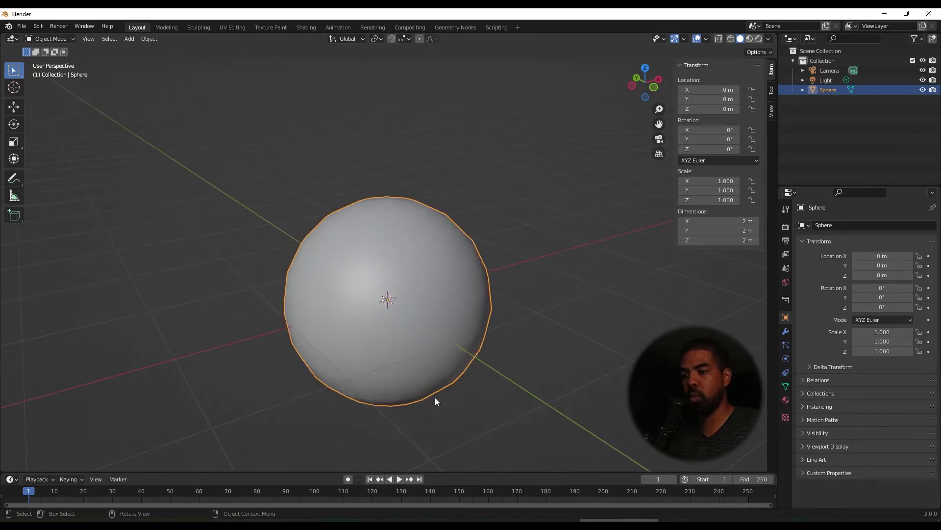
key(Tab)
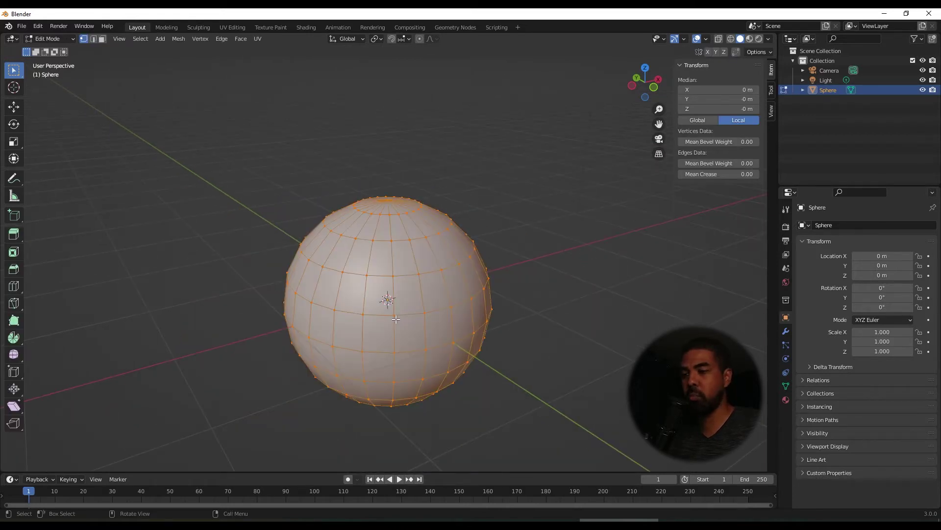
middle_drag(389, 255, 391, 259)
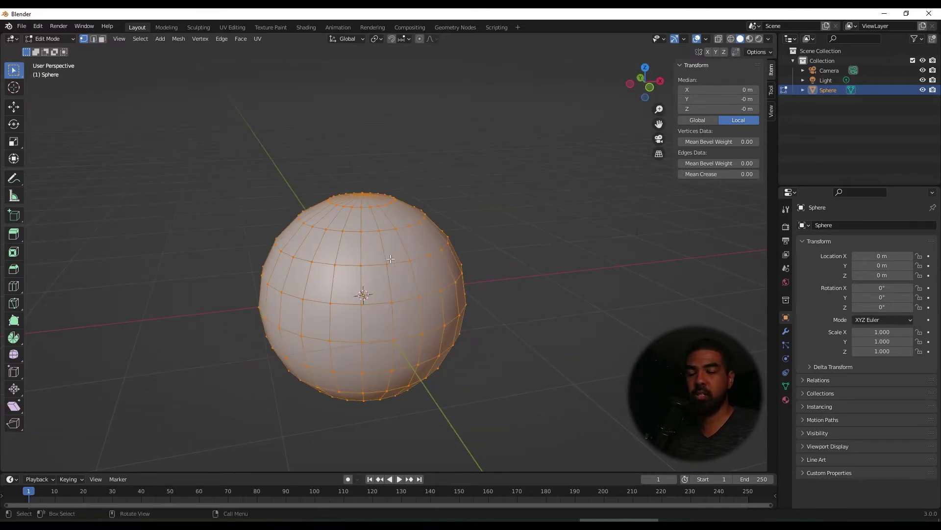
key(Tab)
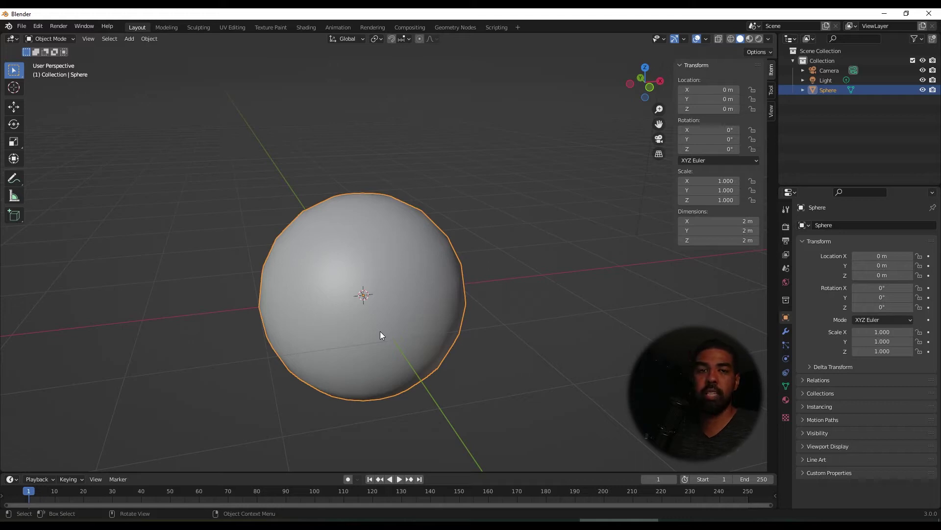
- Apply Shade Flat to the sphere, and delete it from the scene
right_click(390, 260)
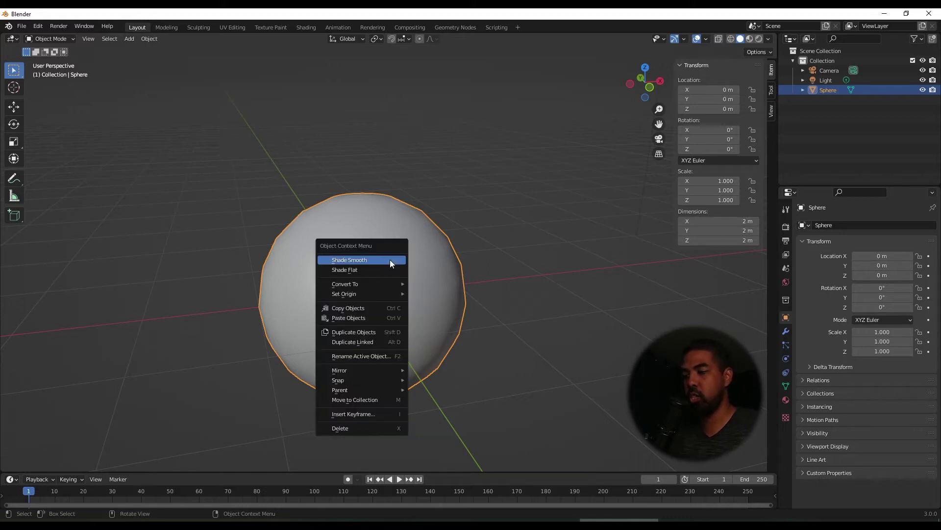
click(377, 270)
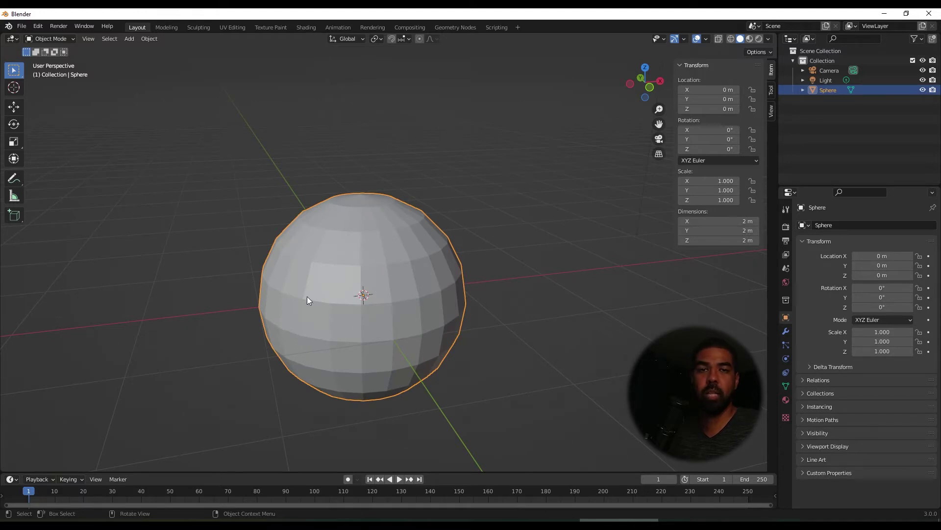
scroll(398, 323, down, 8)
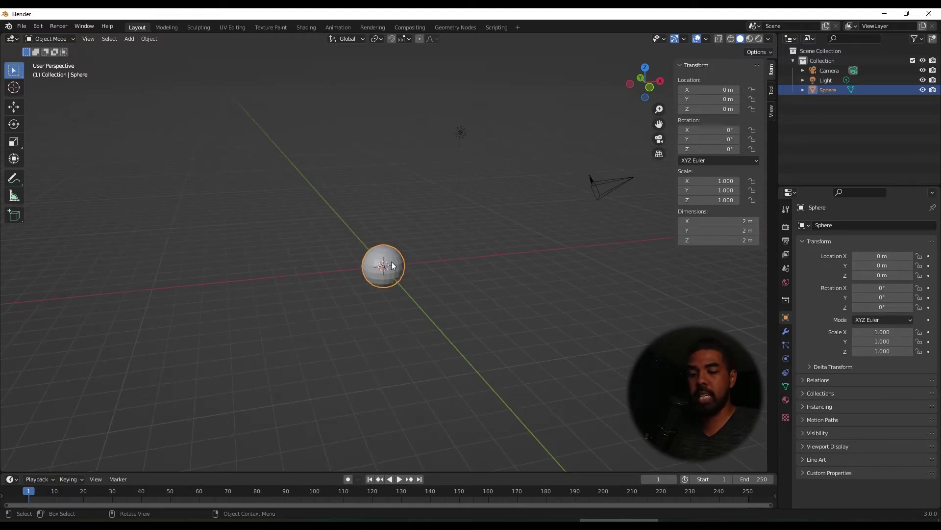
key(Delete)
key(shift+a)
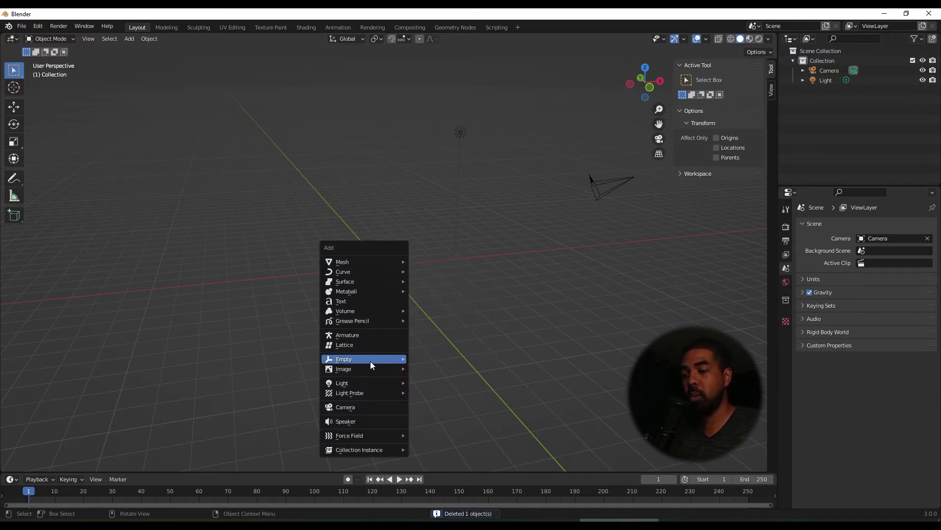
mouse_move(381, 384)
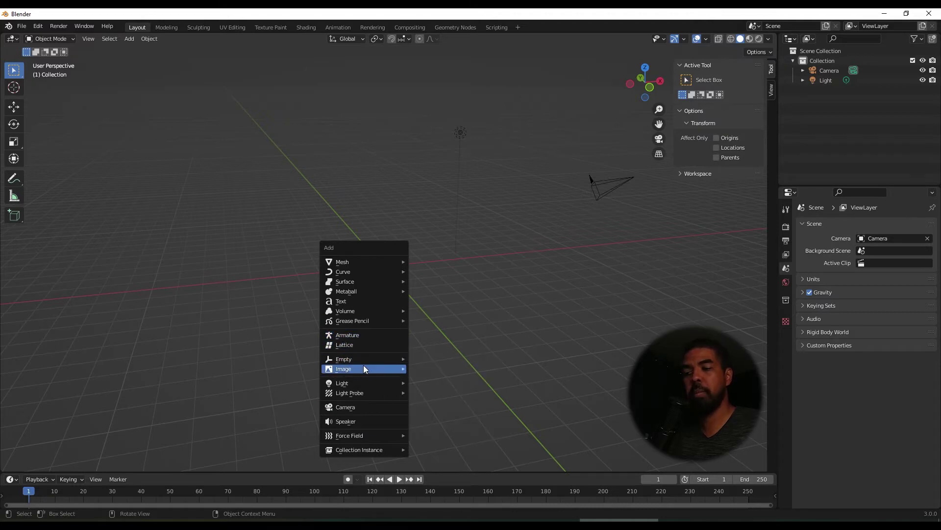
mouse_move(355, 368)
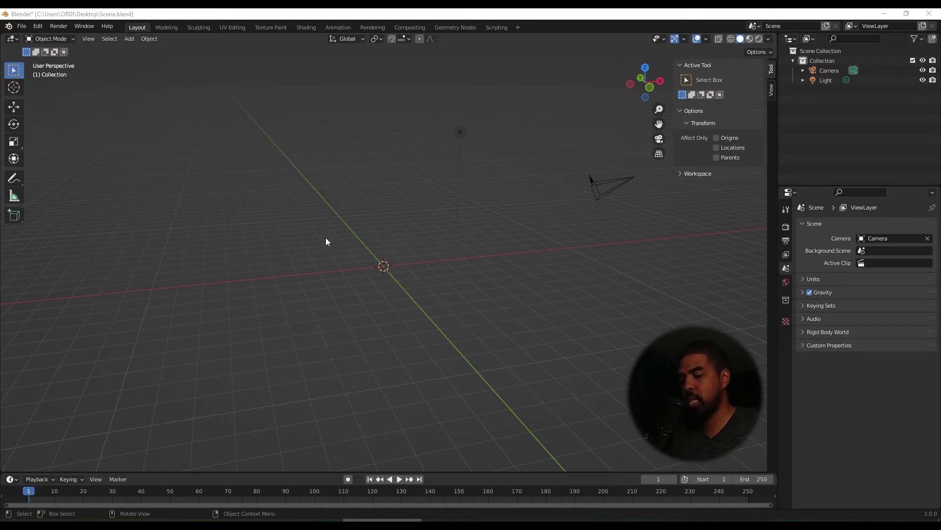
- Add a cube mesh and move it about -4.5 m along the X axis
key(shift+a)
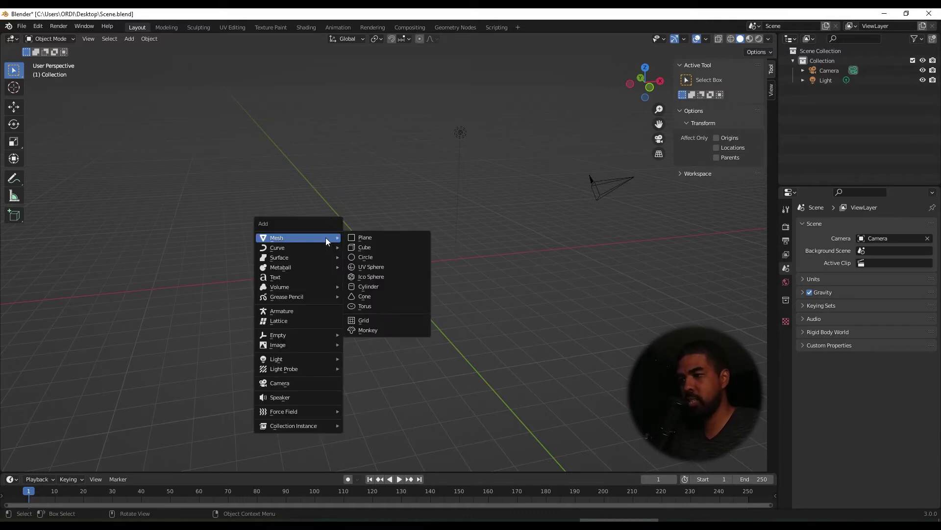
click(373, 247)
key(g)
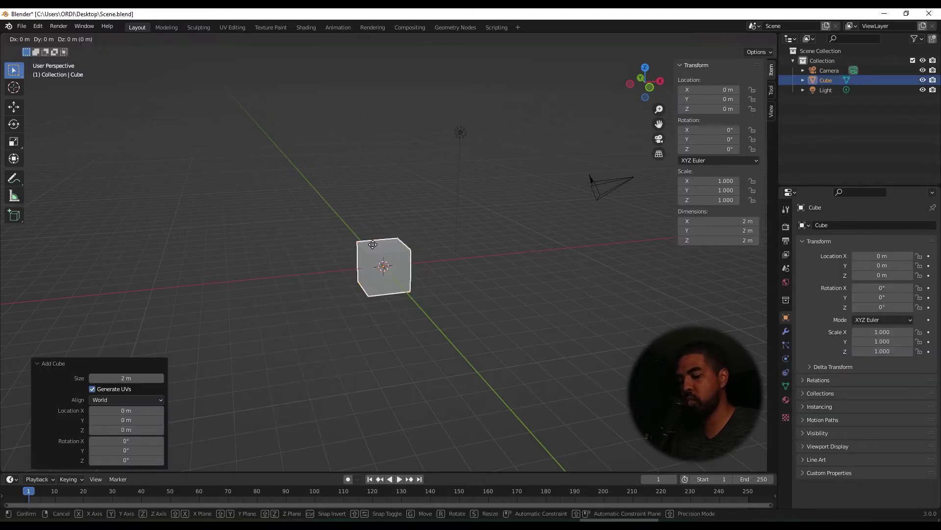
key(x)
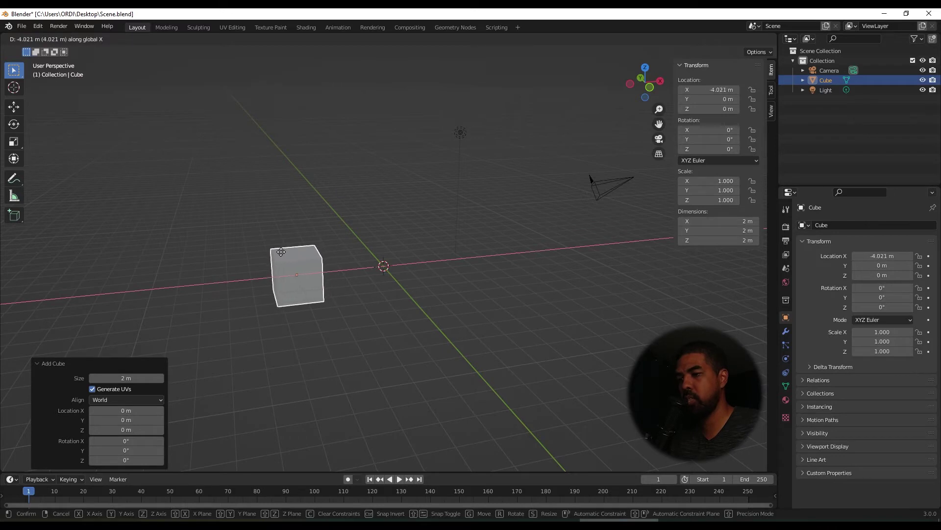
click(275, 252)
- Add a UV sphere and move it about 5.6 m along the X axis, on the opposite side from the cube
key(shift+a)
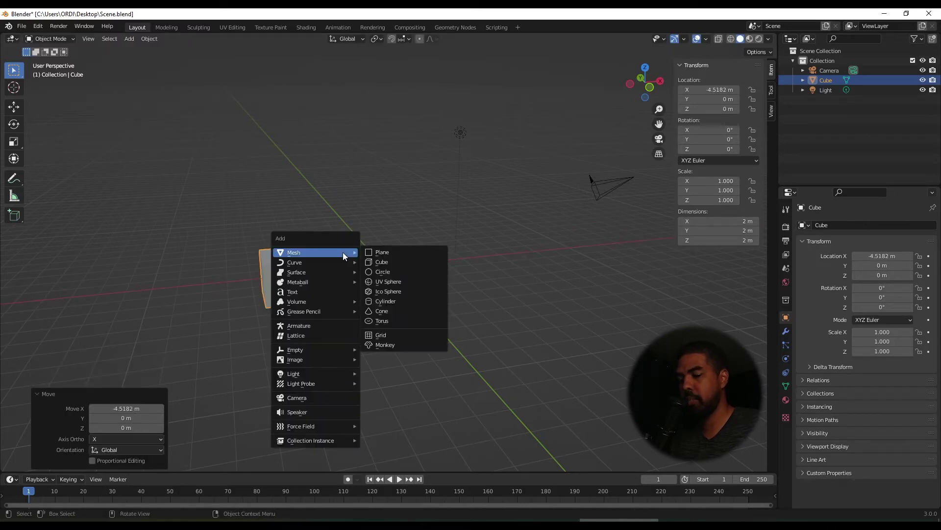
click(388, 281)
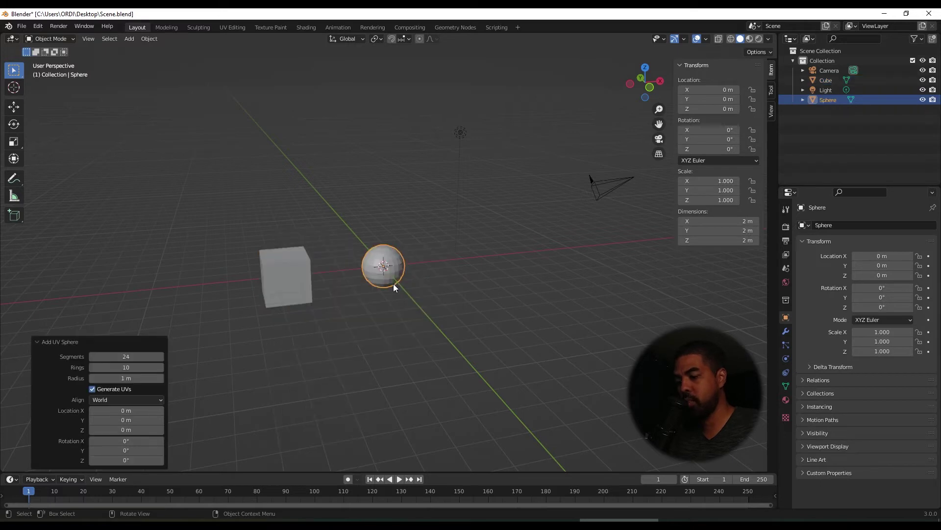
key(g)
key(x)
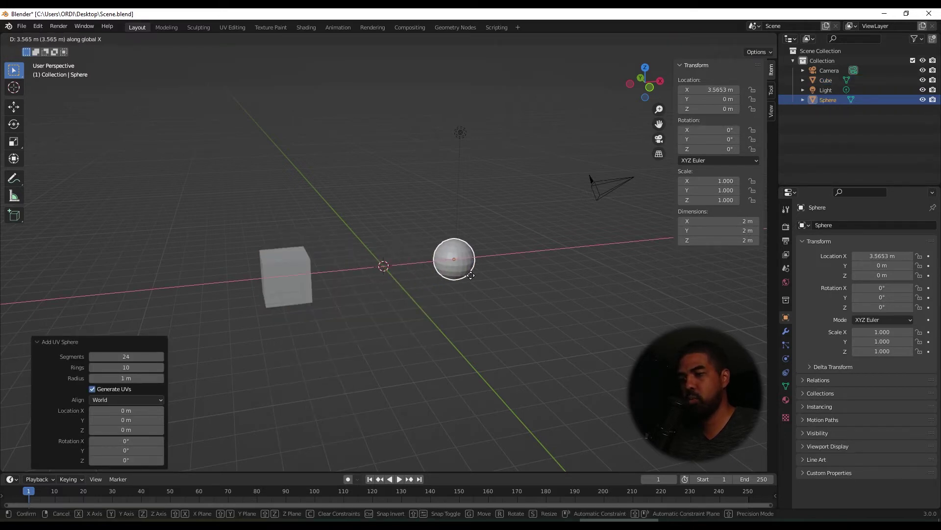
click(502, 271)
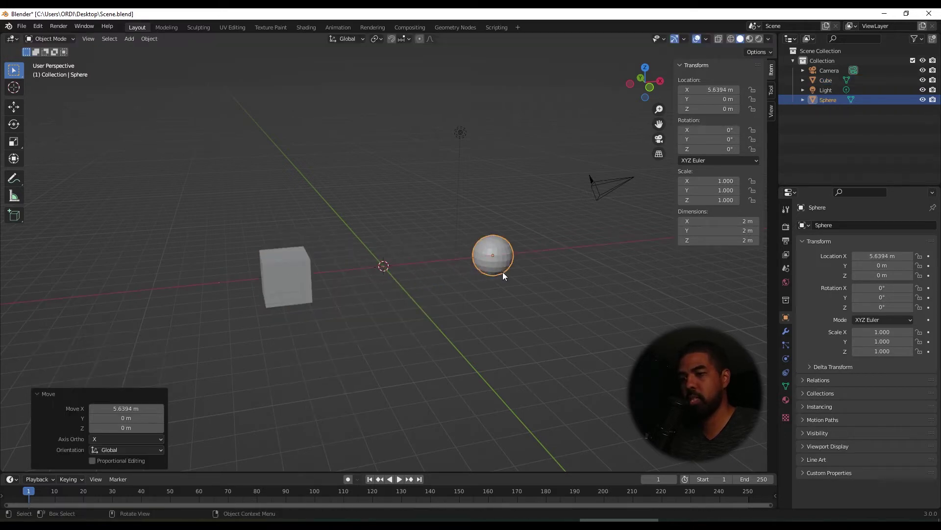
- Add a cylinder mesh at the world origin, between the cube and the sphere
key(shift+a)
mouse_move(422, 247)
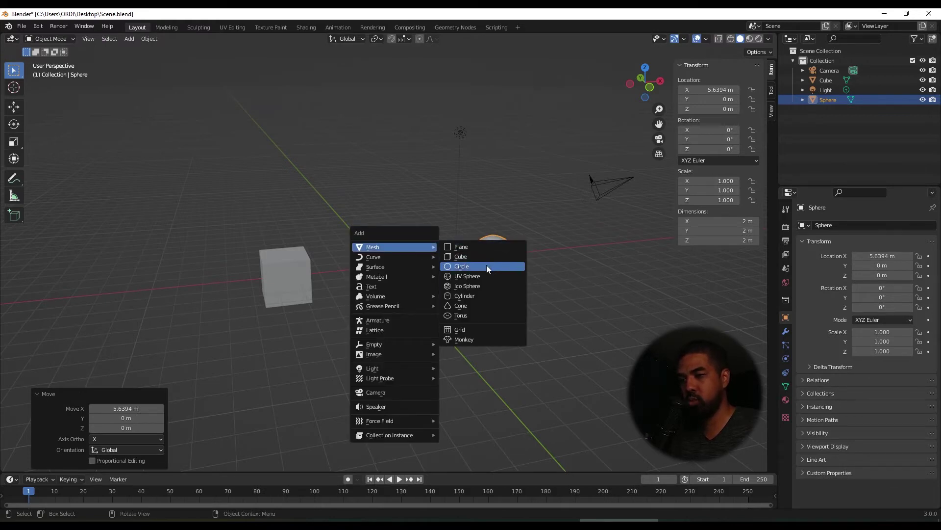
click(477, 295)
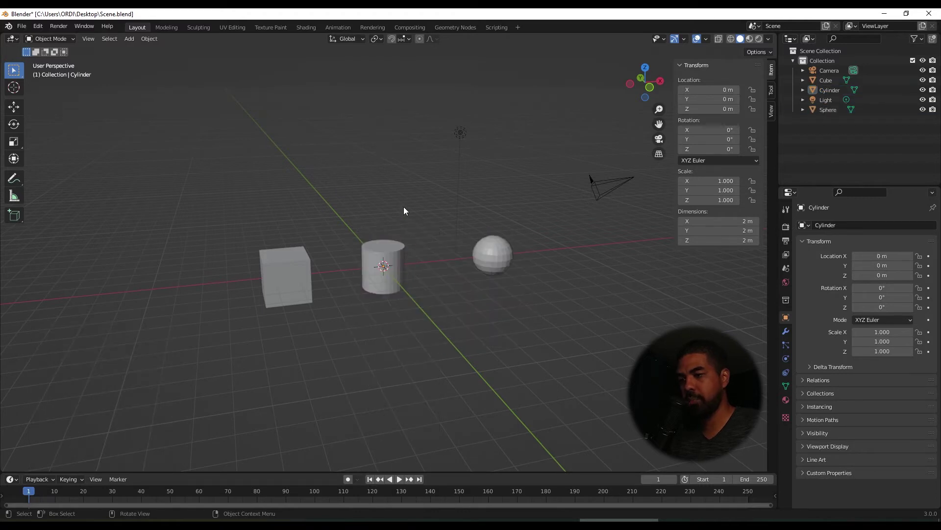
- Add a plane mesh and scale it uniformly to about 16.8 m wide so it extends under all three objects
key(shift+a)
mouse_move(404, 207)
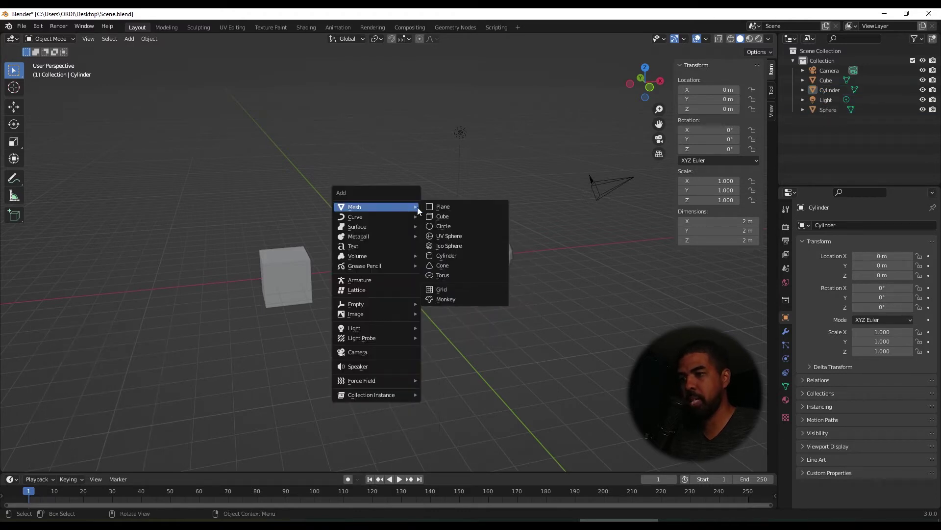
click(437, 207)
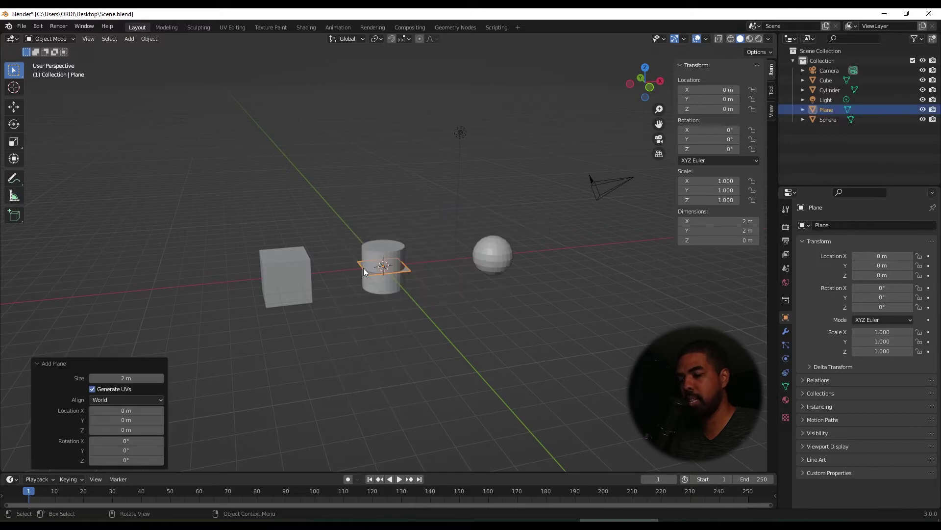
key(s)
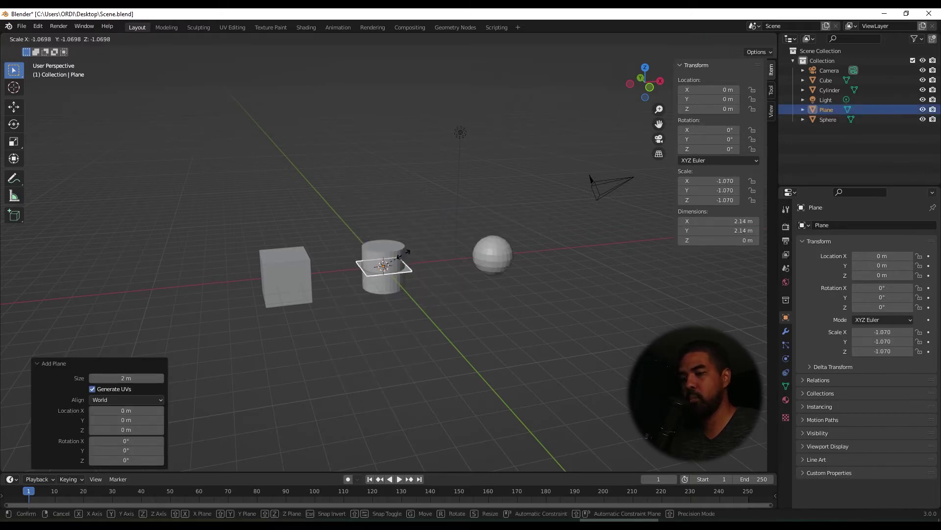
click(540, 195)
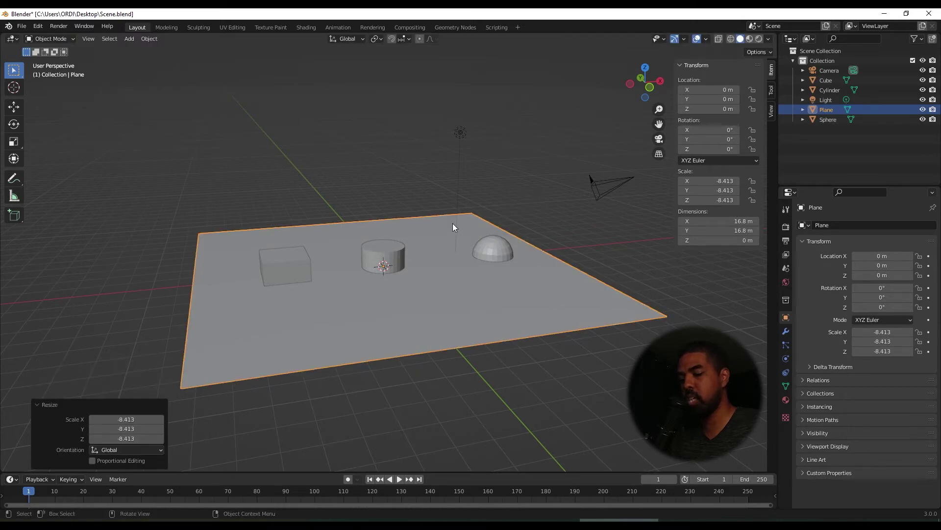
- Lower the plane along Z to about -1.21 m, just beneath the cube, cylinder and sphere, and deselect it
key(g)
key(z)
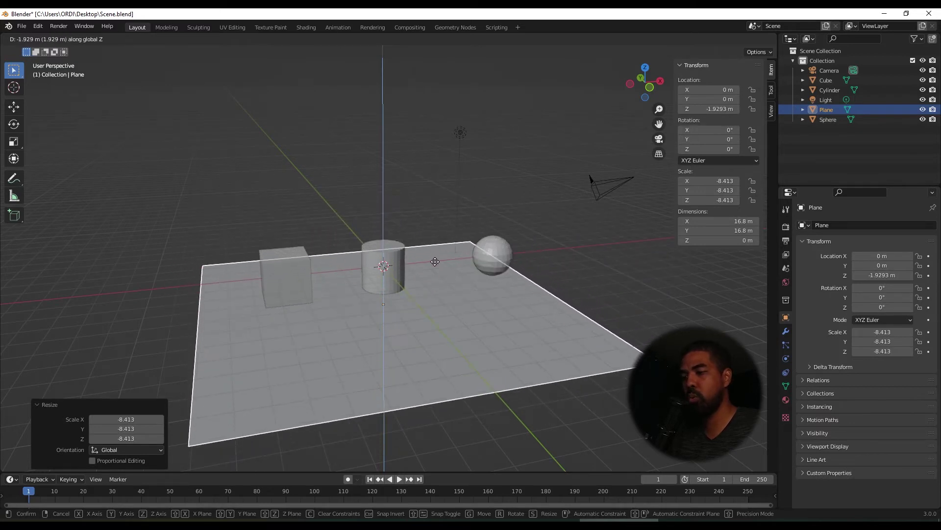
click(435, 258)
middle_drag(395, 281, 418, 268)
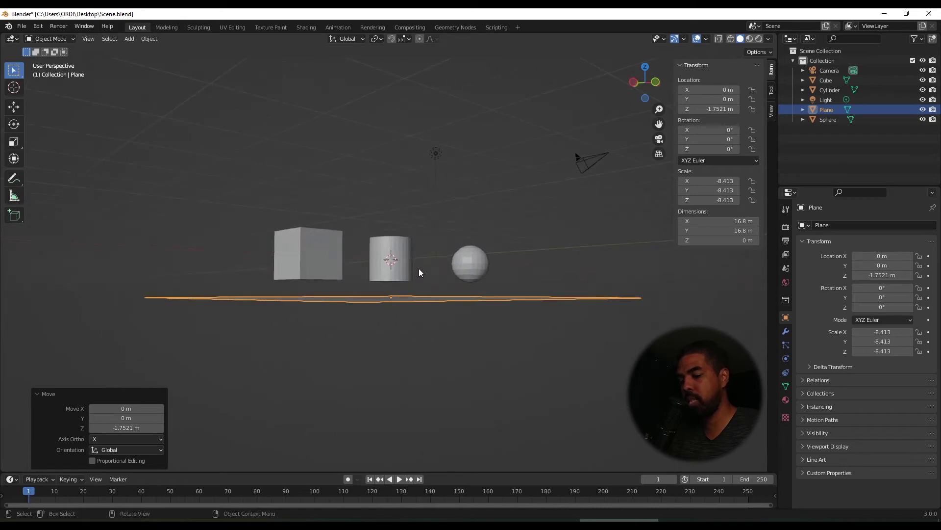
key(g)
key(z)
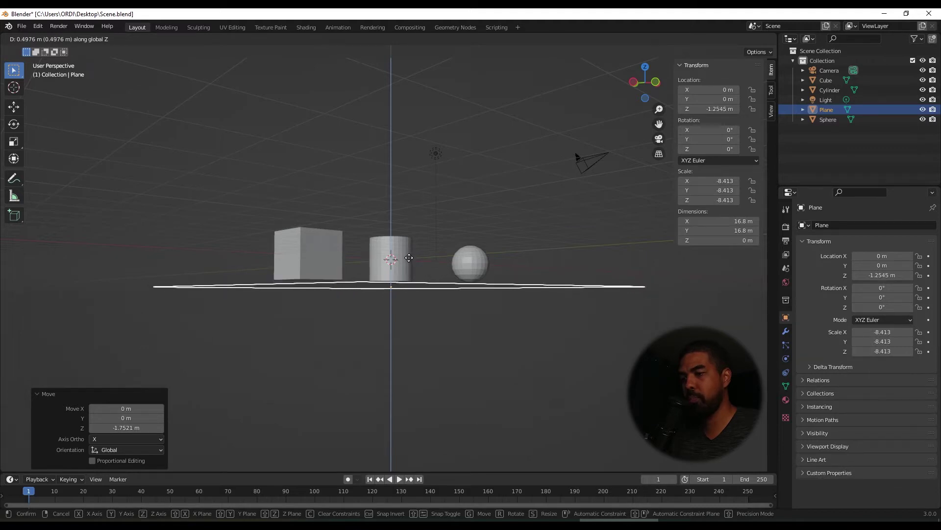
click(414, 248)
middle_drag(413, 248, 391, 270)
click(379, 183)
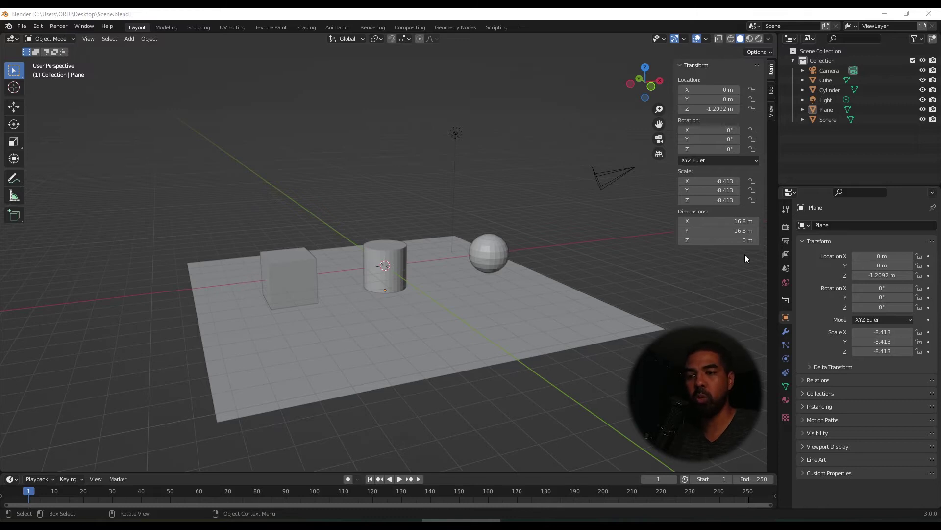
- Display the scene's render engine settings and switch the viewport to Rendered shading
click(786, 228)
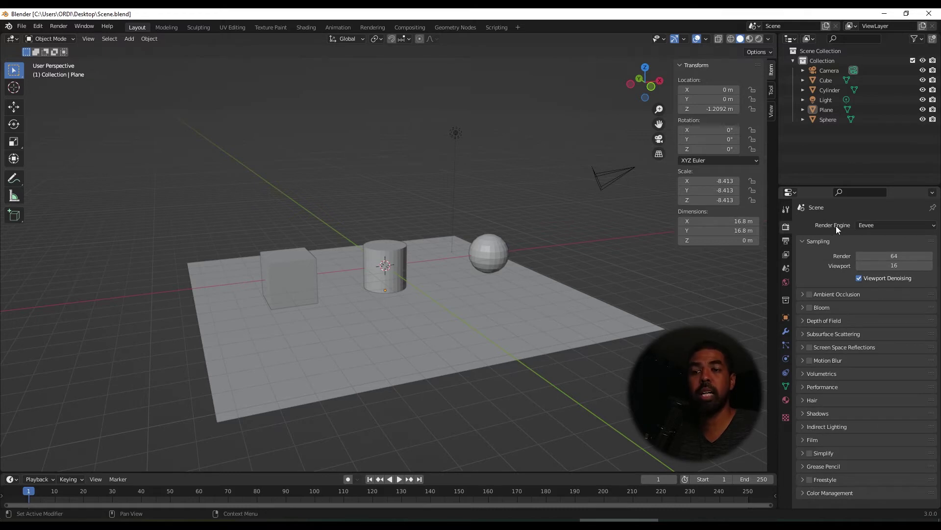
click(869, 226)
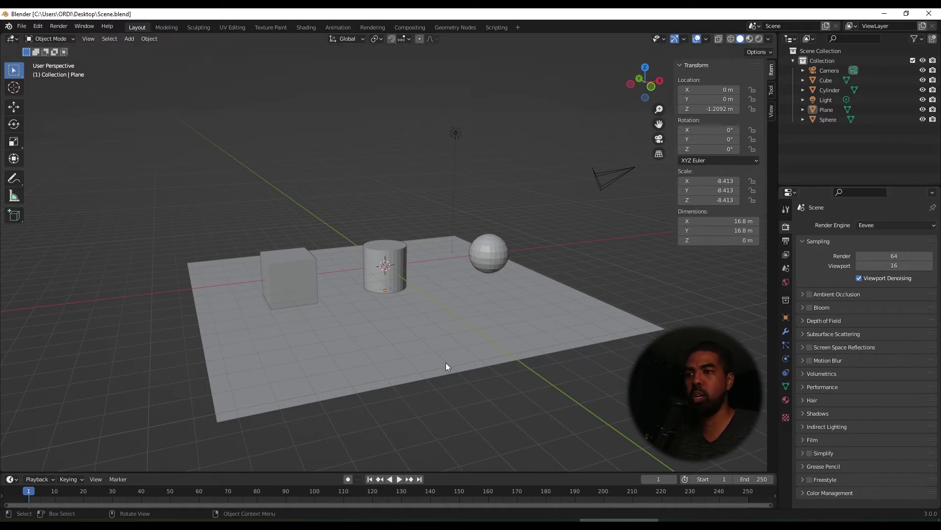
click(759, 39)
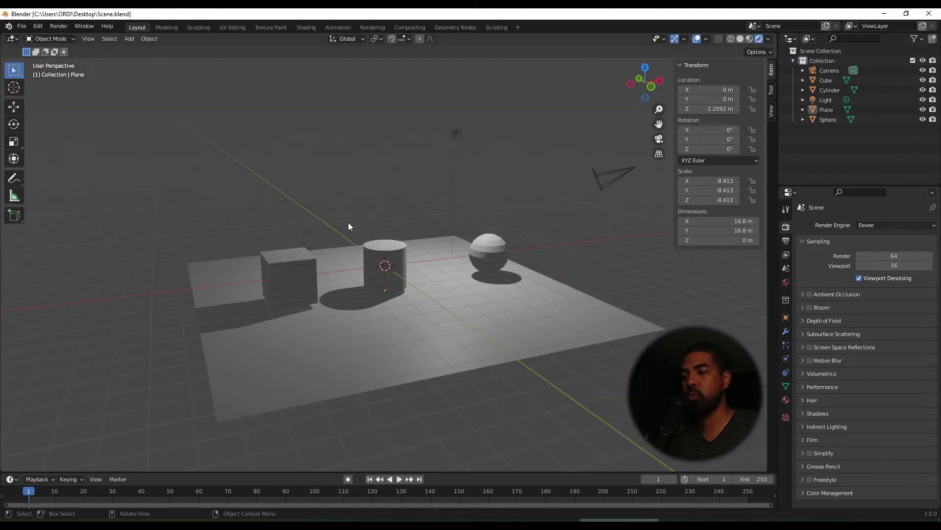
mouse_move(349, 233)
middle_down()
mouse_move(507, 238)
mouse_move(338, 261)
mouse_move(344, 240)
middle_up()
- Try moving the light around above the objects, first freely and with Z locked, to preview the shadows
click(460, 132)
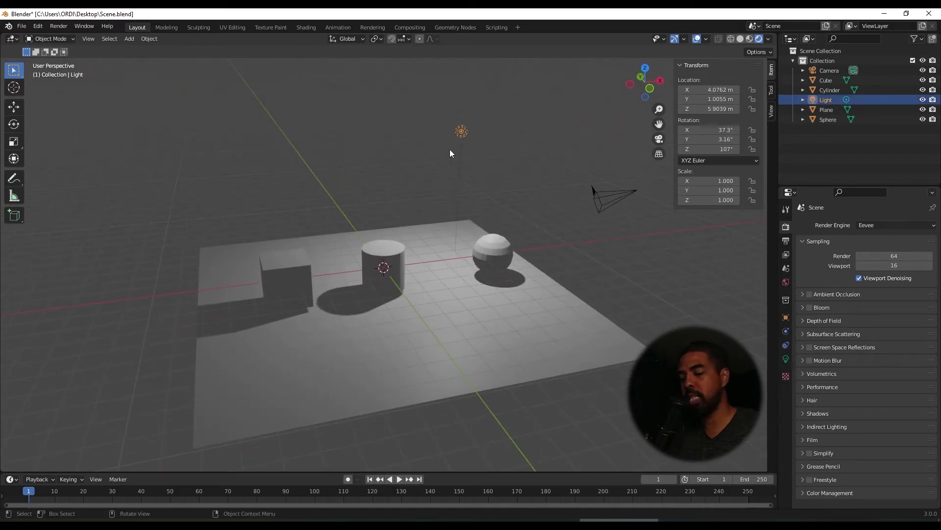
key(g)
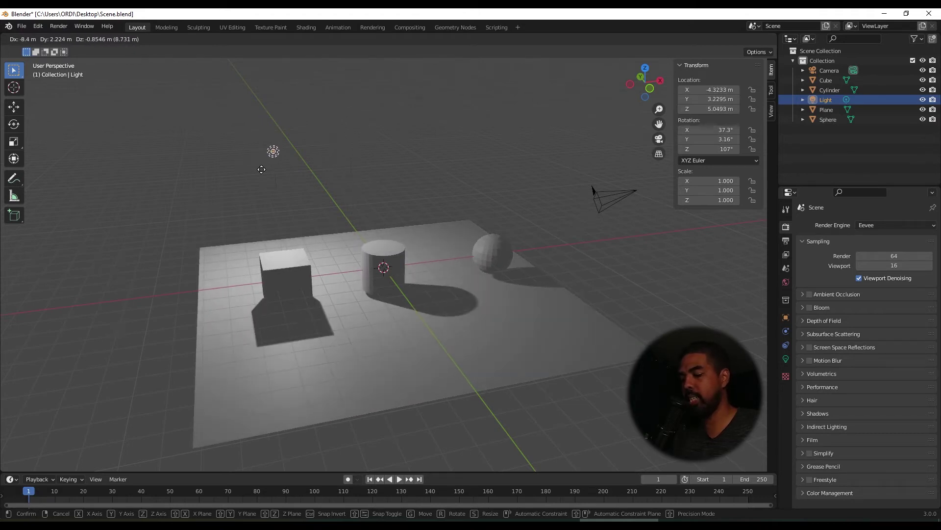
key(shift+z)
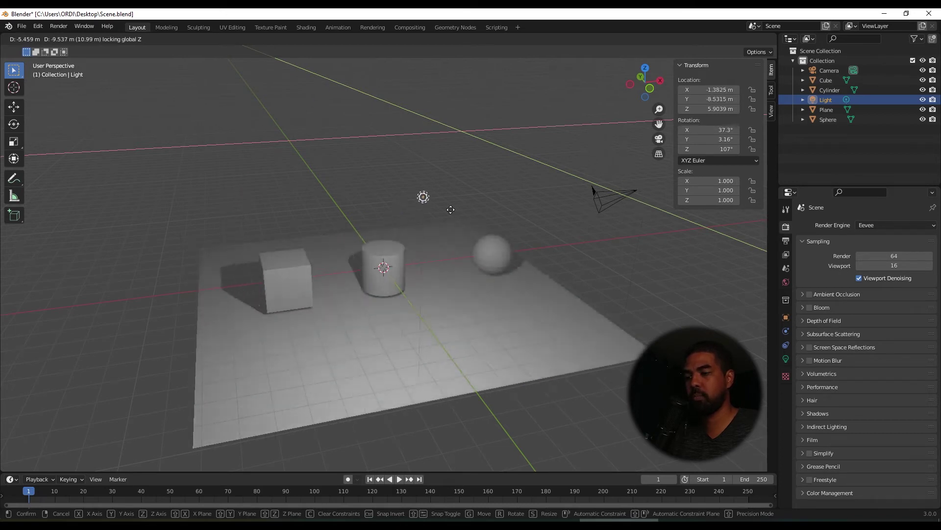
click(413, 196)
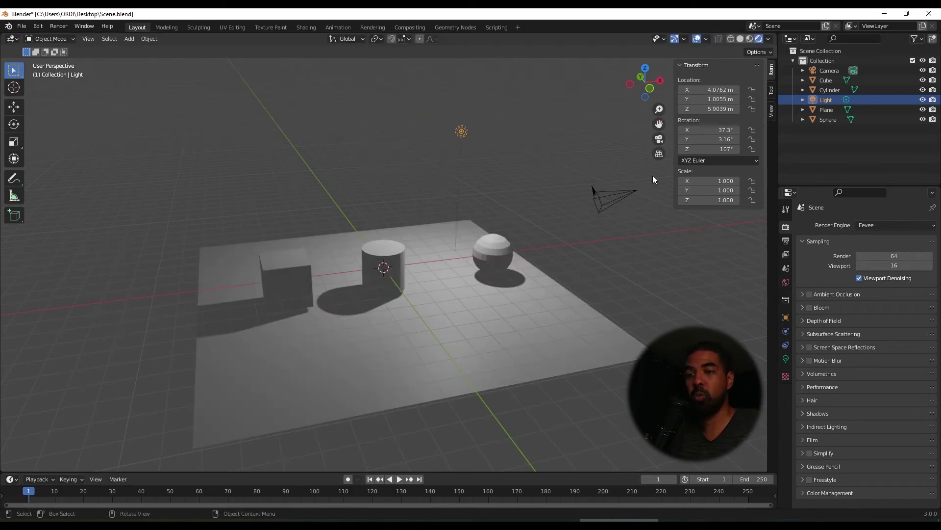
- Set the render engine to Cycles and examine the lighting and shadows on the objects from different views
click(893, 223)
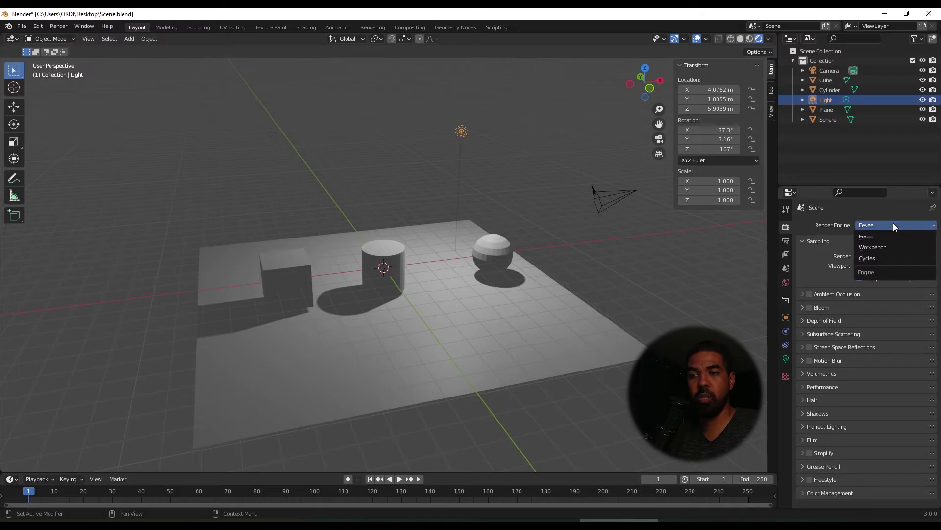
click(885, 256)
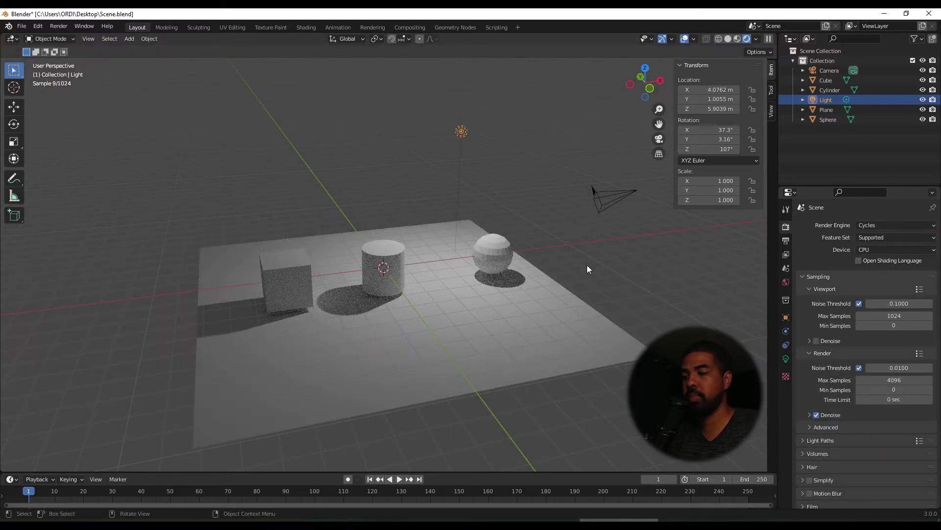
scroll(337, 313, up, 1)
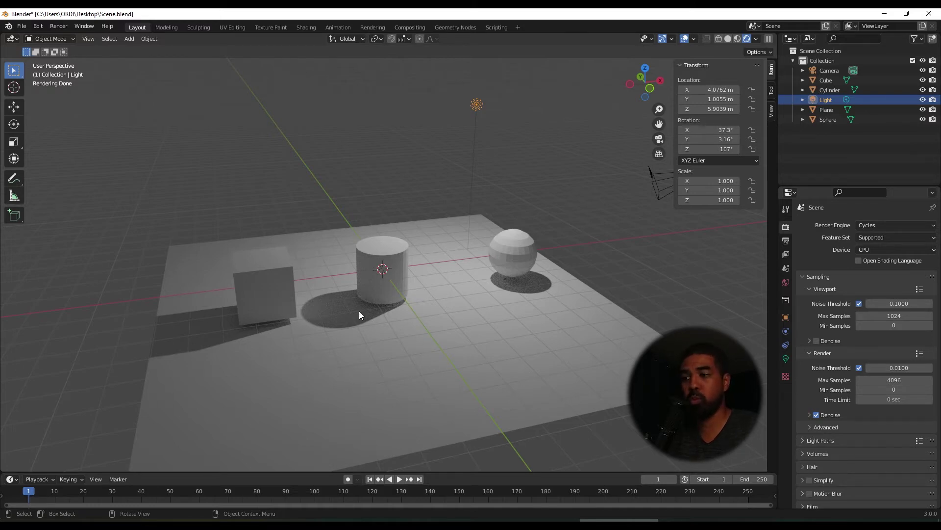
mouse_move(359, 312)
middle_down()
mouse_move(410, 311)
mouse_move(351, 317)
middle_up()
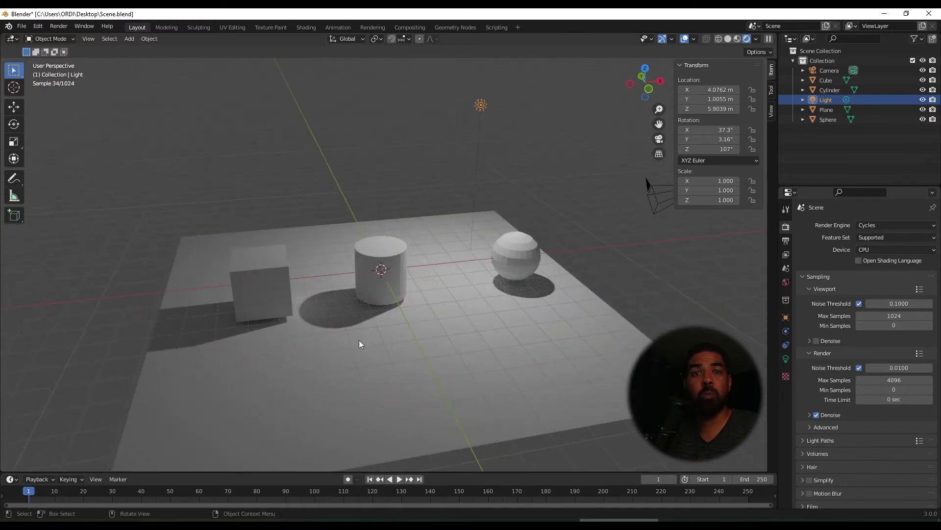
scroll(376, 265, down, 2)
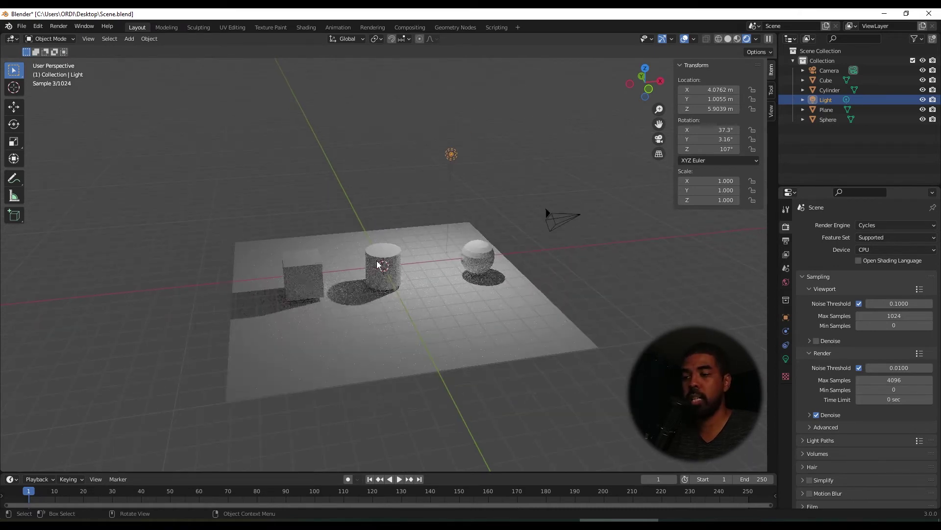
scroll(376, 264, up, 1)
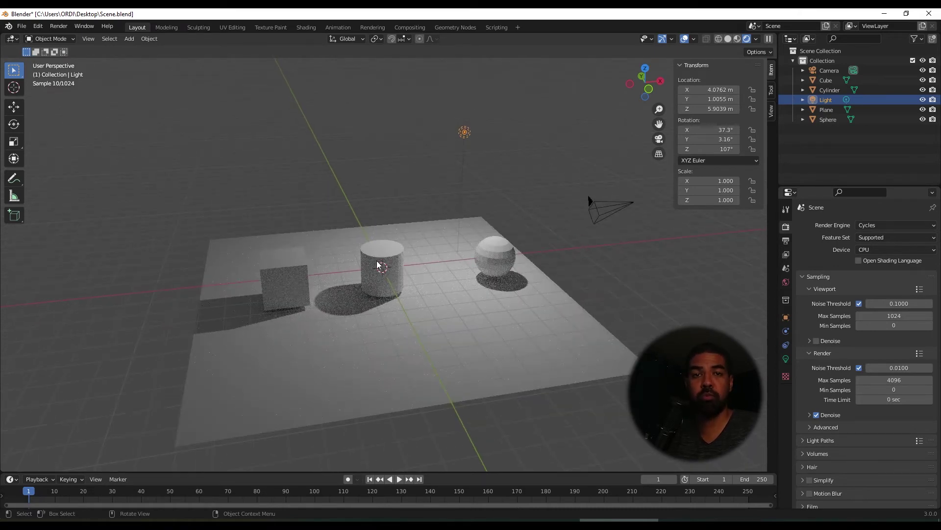
- Set the render engine to Eevee, render the image from the camera, view the whole result, and close the render window
click(861, 225)
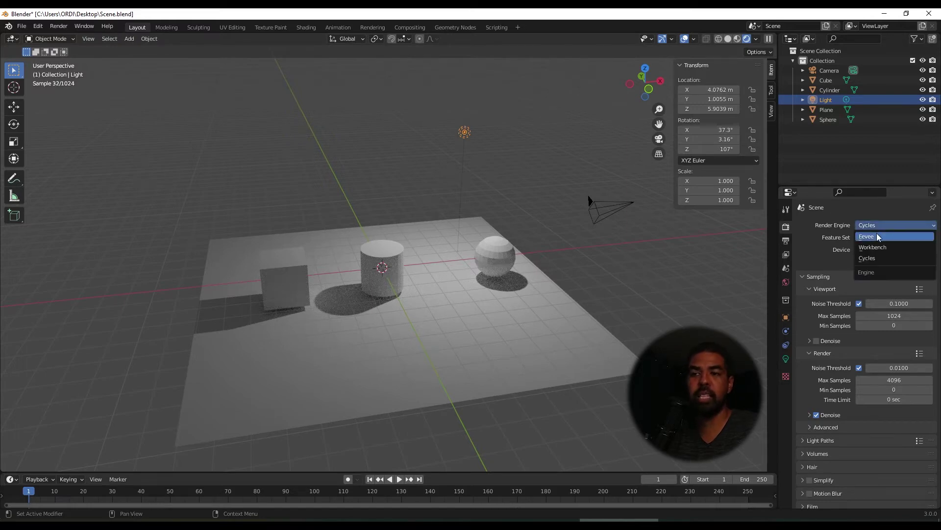
click(877, 234)
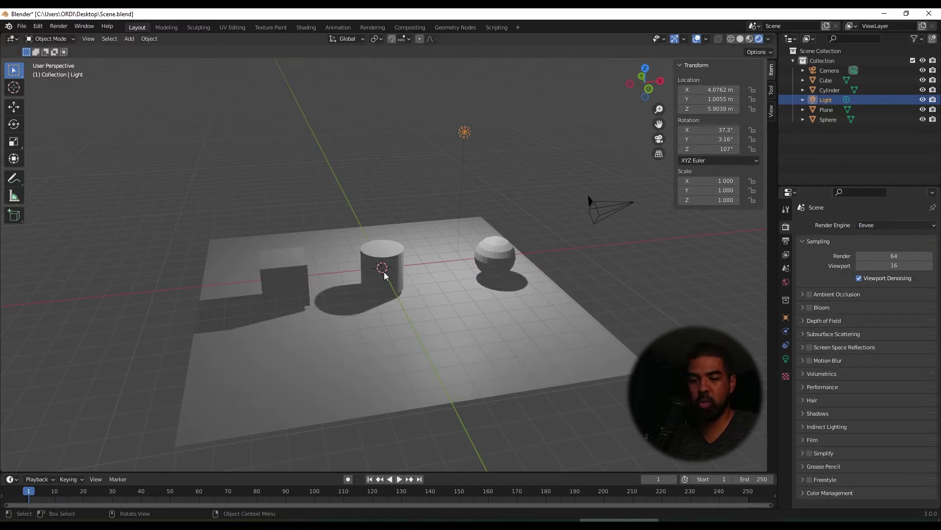
key(F12)
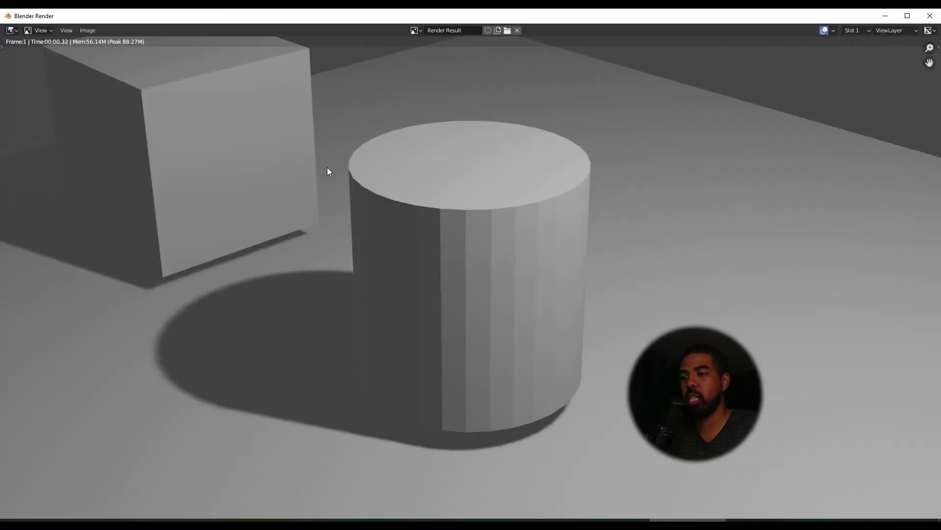
scroll(429, 191, down, 3)
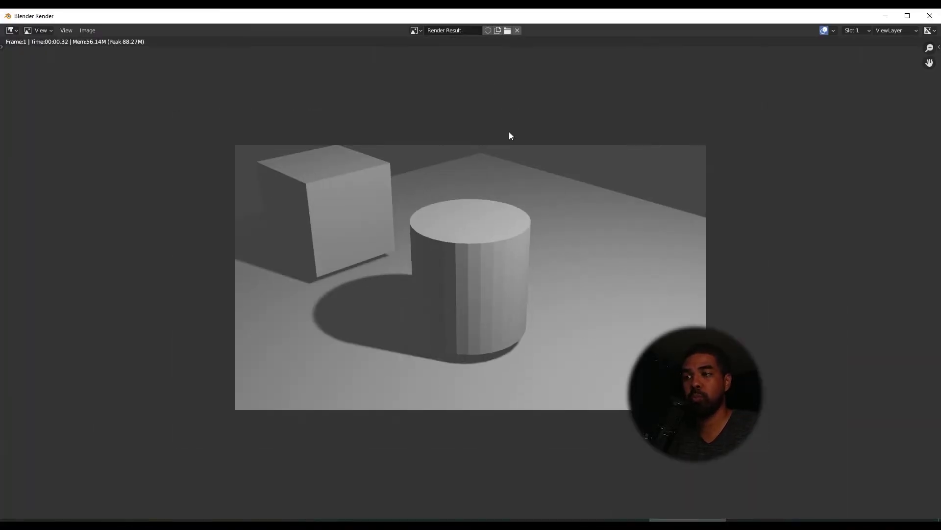
click(931, 16)
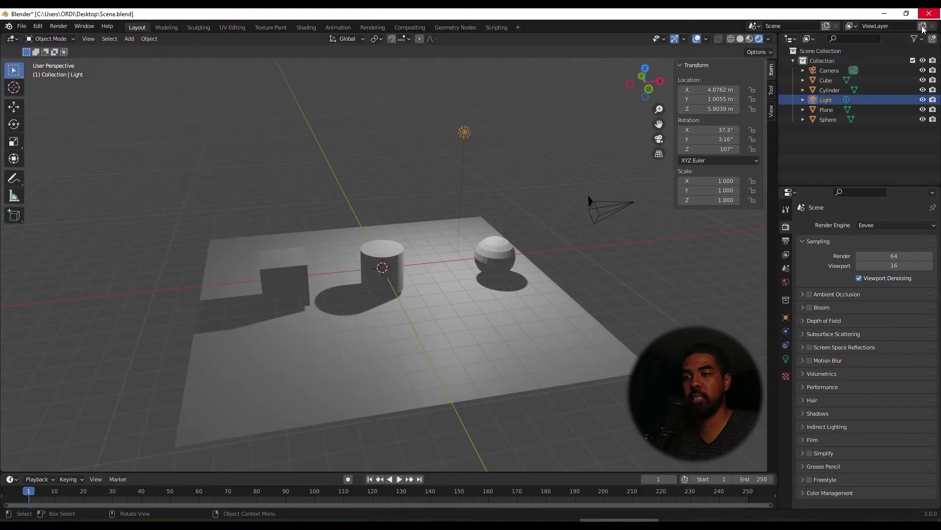
- Set the render engine to Cycles, render the image from the camera, and close the render
click(898, 225)
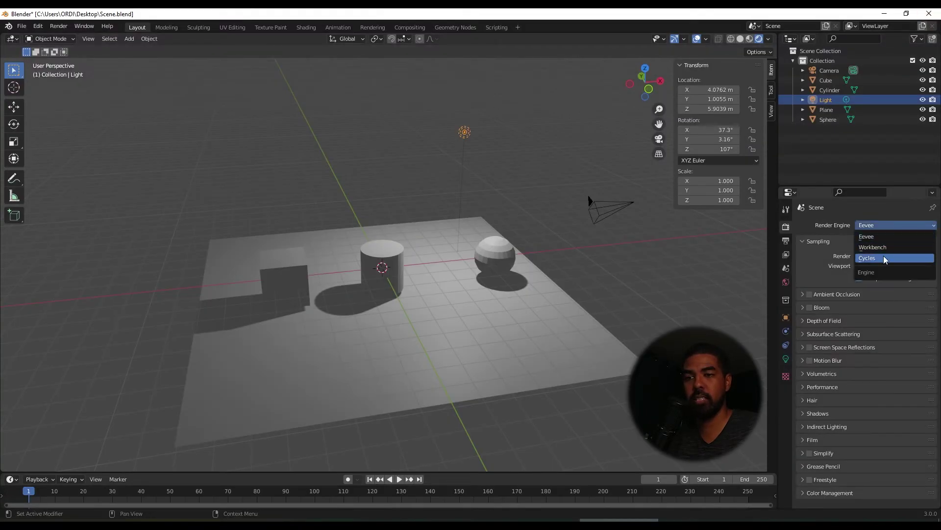
click(884, 255)
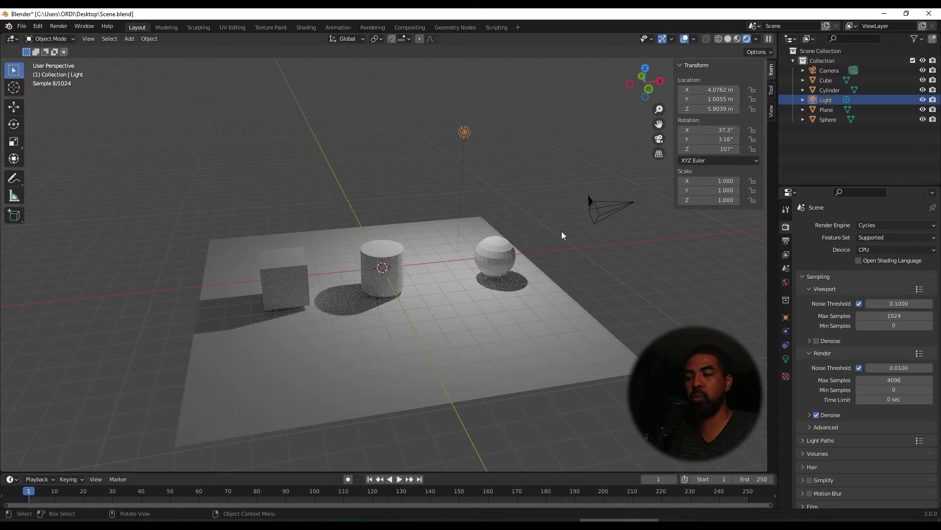
key(F12)
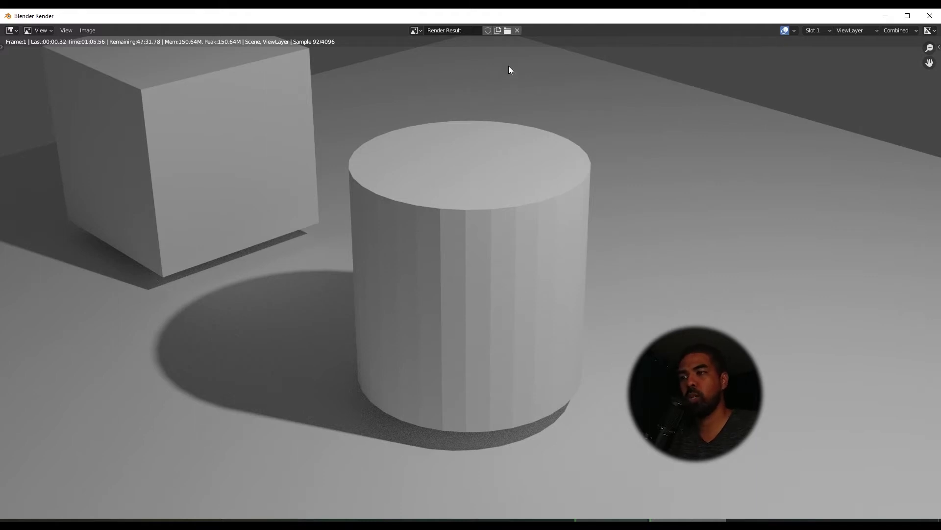
key(Escape)
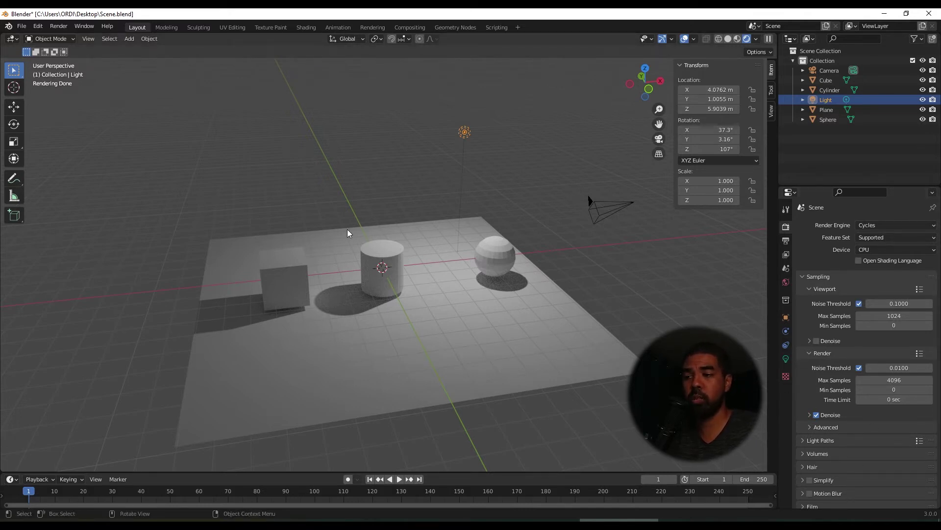
- Set the Cycles rendering device to GPU Compute
click(908, 250)
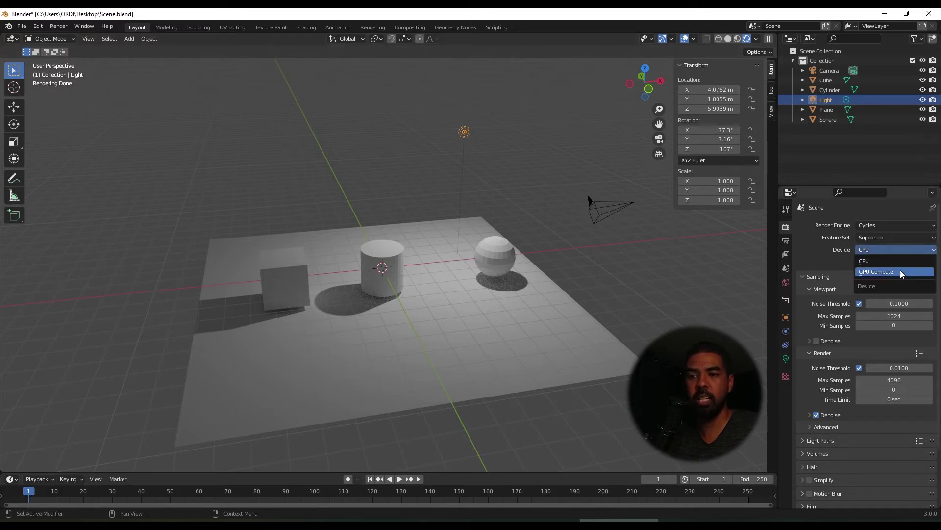
click(900, 271)
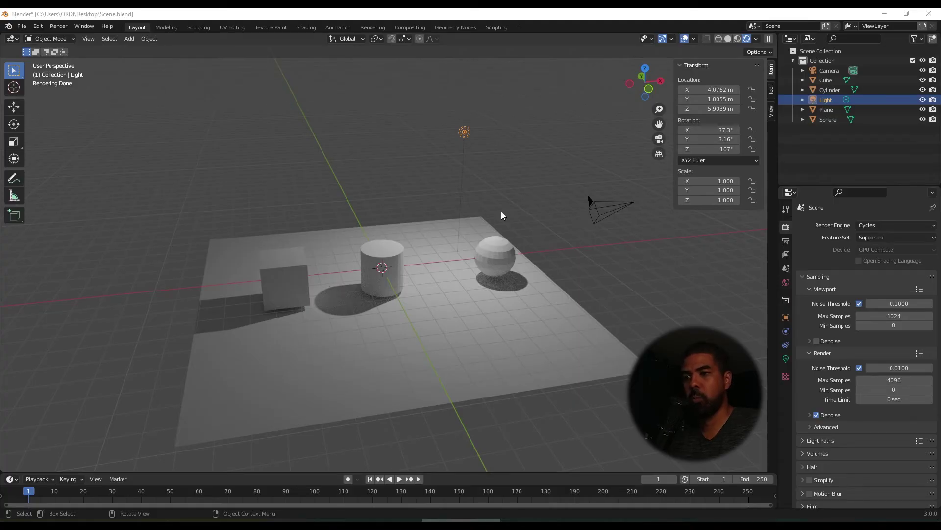
- Set the render engine back to Eevee, render the image with nothing selected, and close the render window
click(863, 227)
click(869, 239)
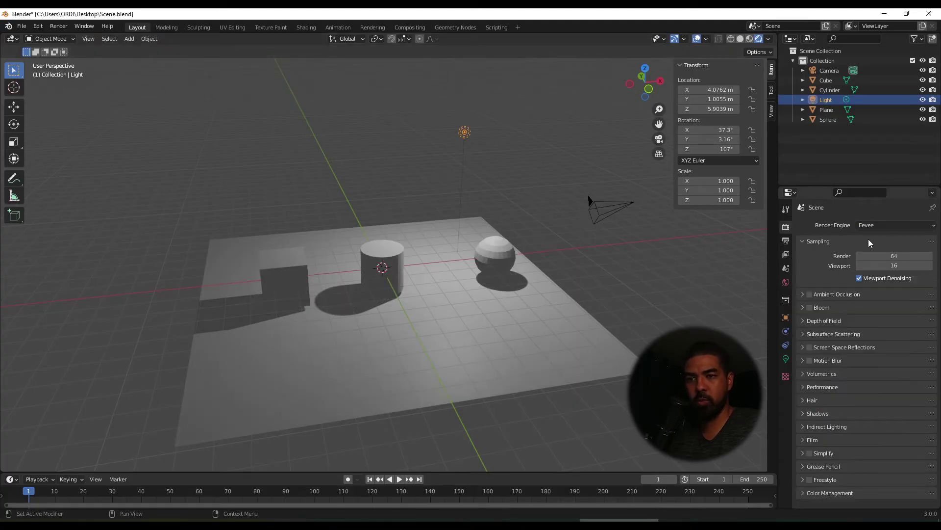
click(369, 177)
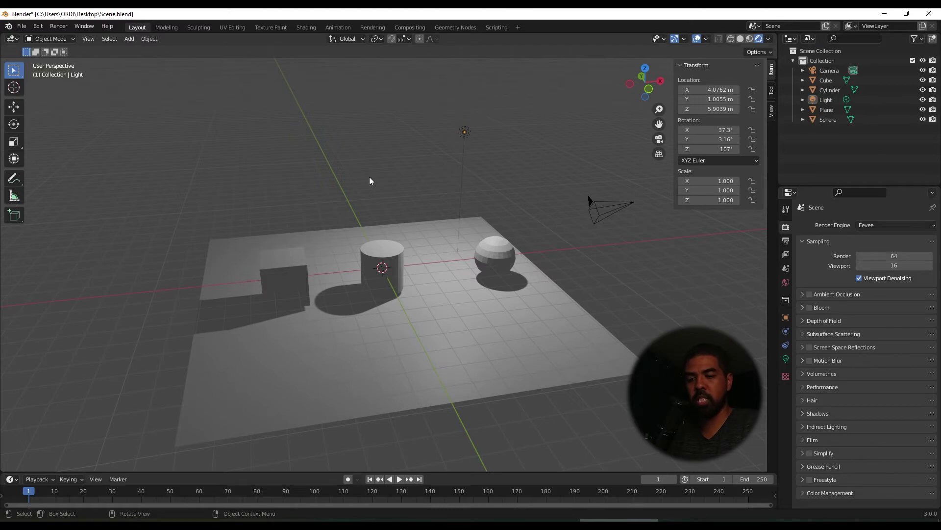
key(F12)
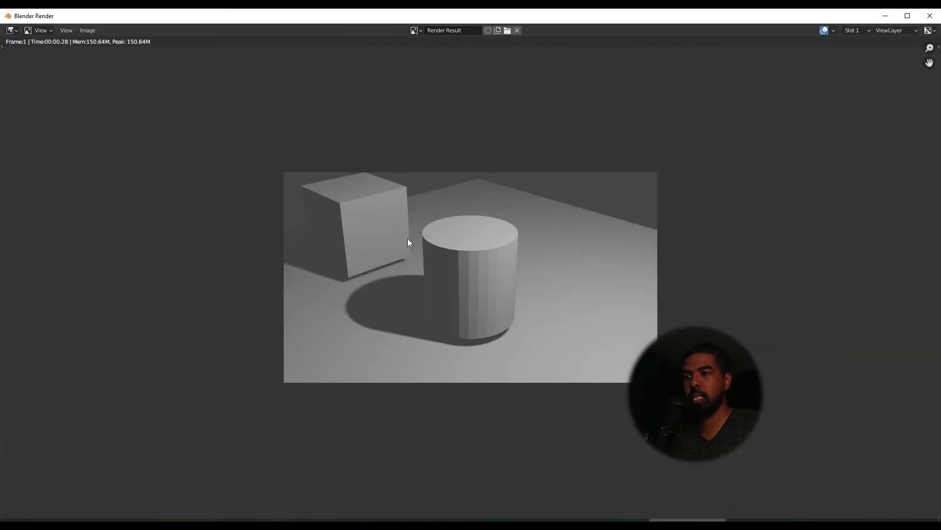
click(516, 31)
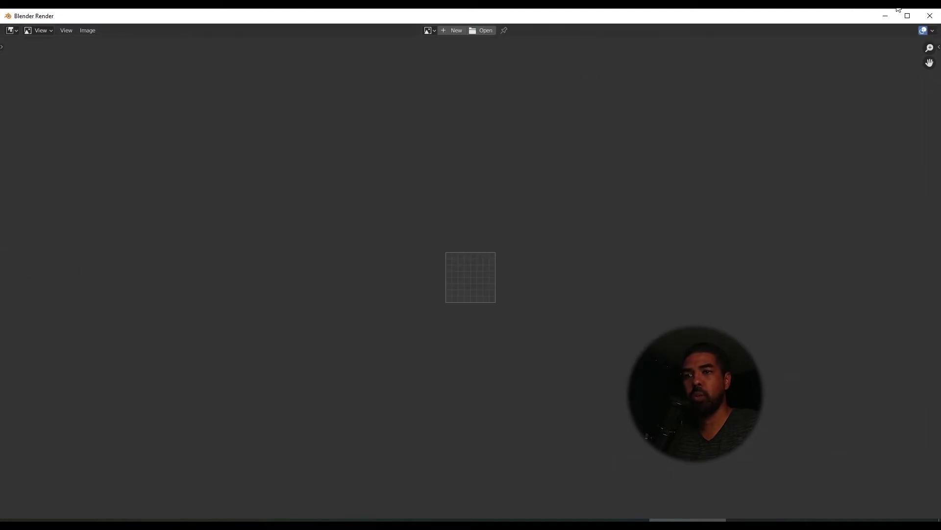
click(930, 15)
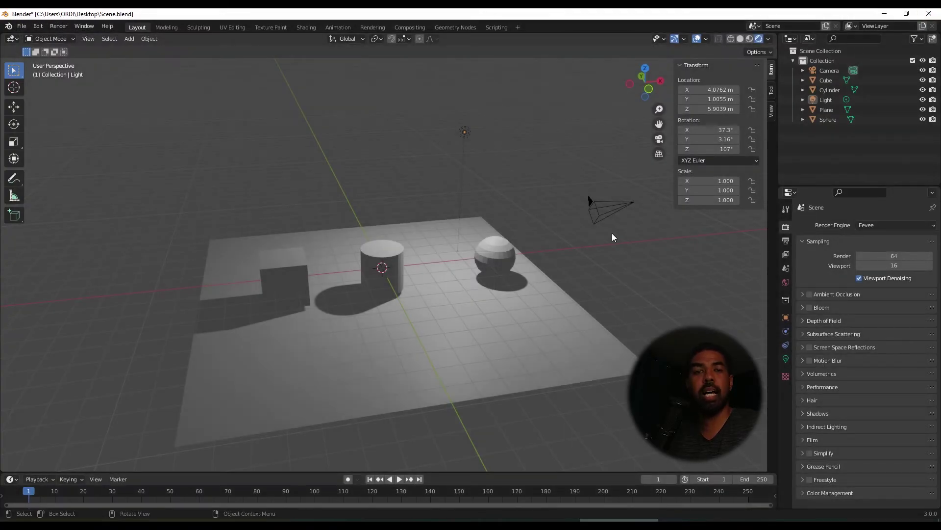
- Select the camera, examine its placement relative to the objects, and look through it
click(598, 201)
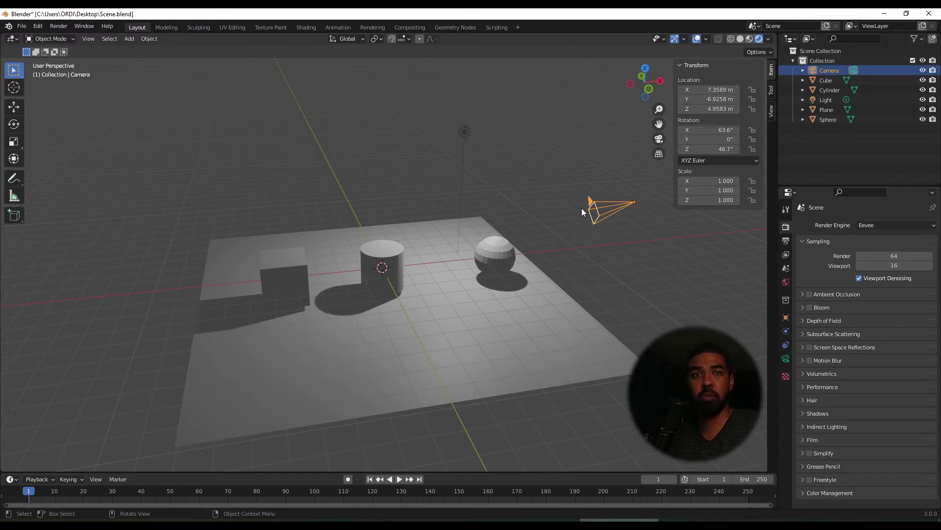
middle_drag(602, 204, 408, 248)
key(KP_Decimal)
scroll(360, 230, down, 6)
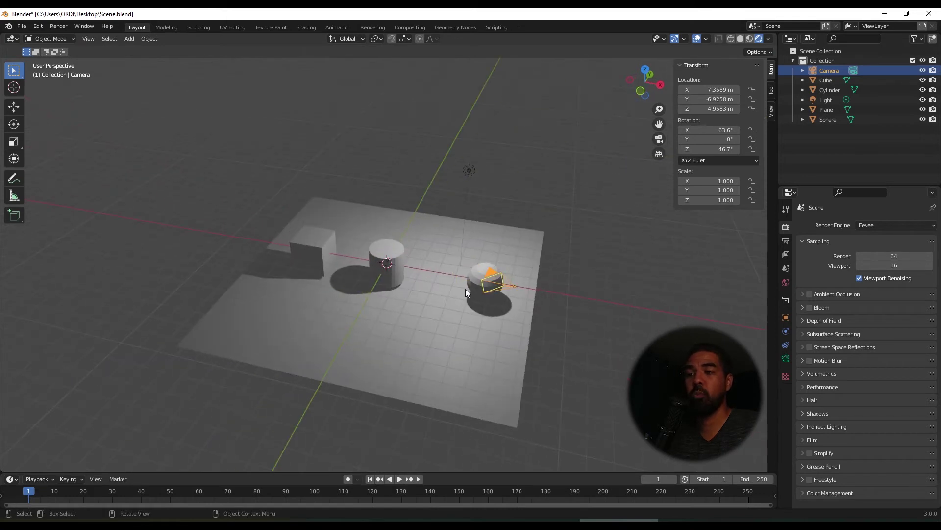
middle_drag(466, 289, 480, 277)
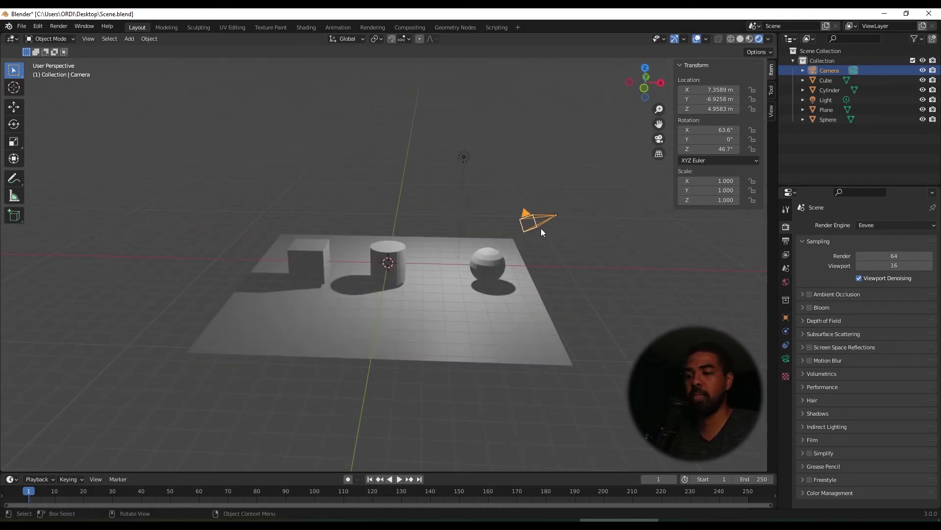
click(659, 141)
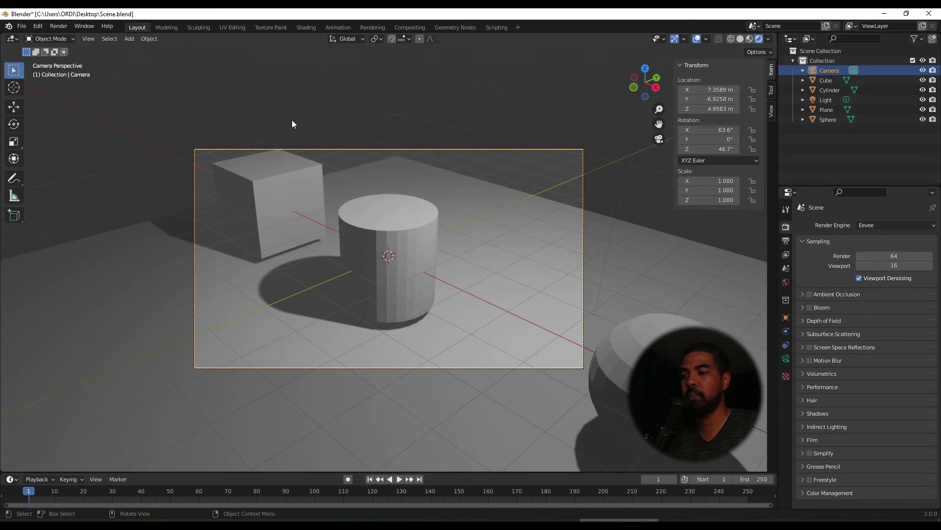
- In the top view, move the camera away from the plane to about X 17.45 m, Y -12.29 m, and check the framing through it
middle_drag(292, 124, 320, 125)
scroll(320, 124, down, 5)
middle_drag(413, 236, 399, 169)
scroll(384, 165, up, 3)
scroll(399, 168, down, 2)
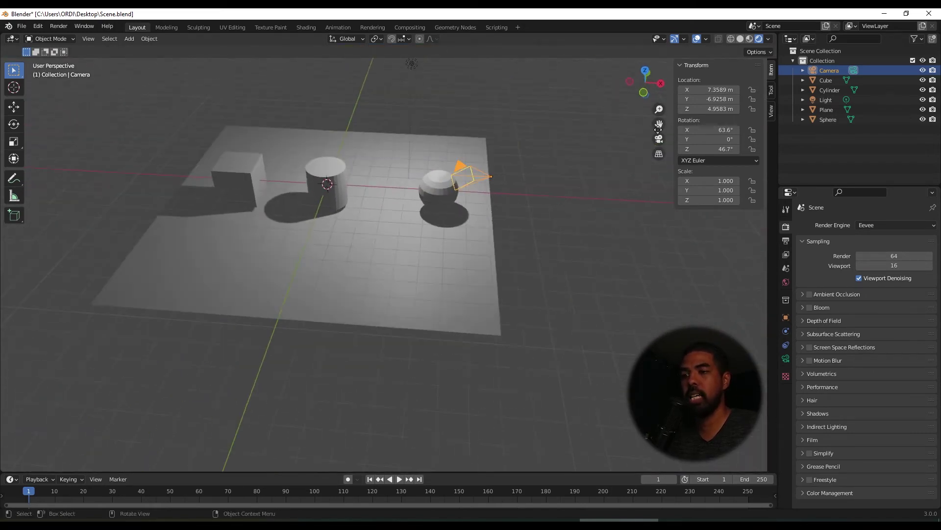
click(647, 79)
click(646, 82)
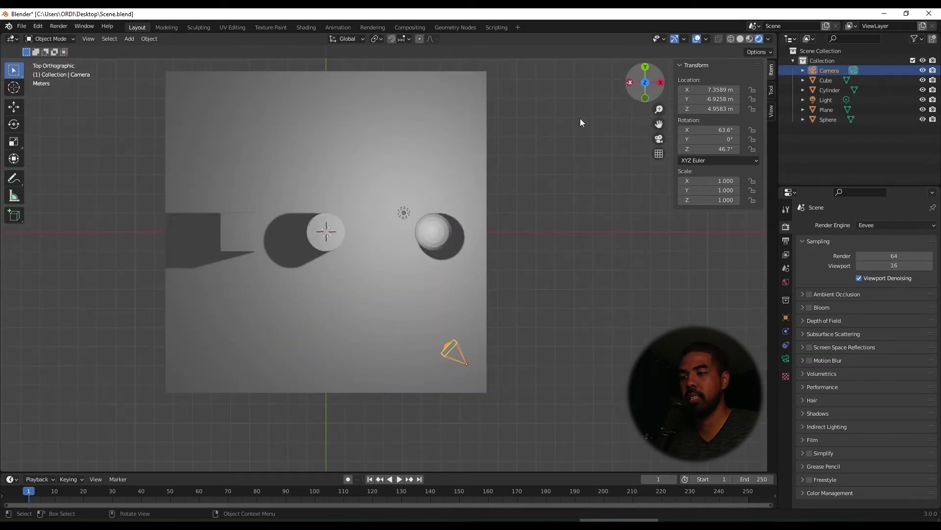
key(g)
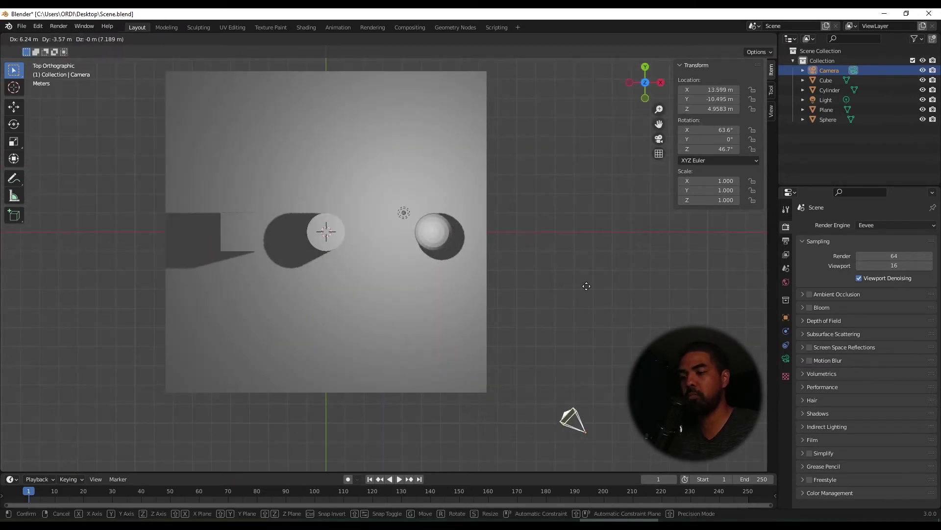
click(627, 295)
shift+middle_drag(628, 296, 545, 207)
scroll(546, 207, down, 3)
key(g)
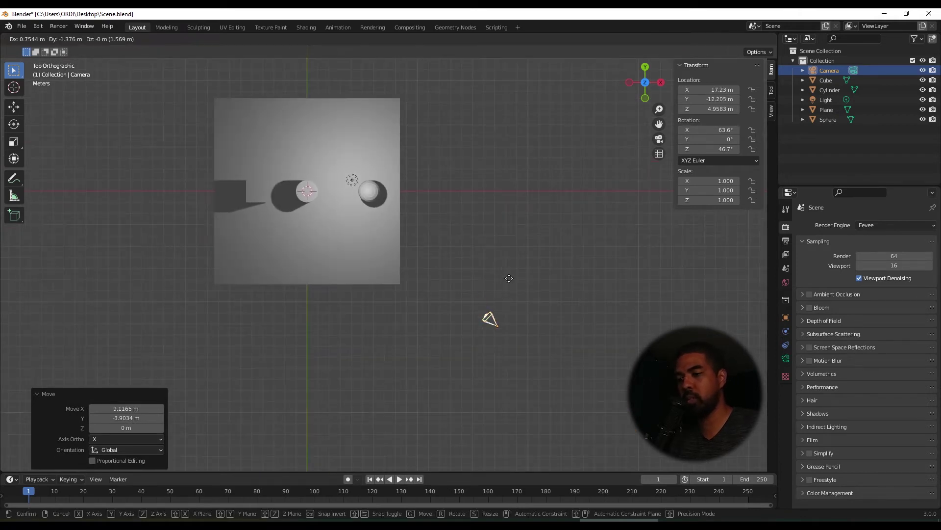
click(505, 275)
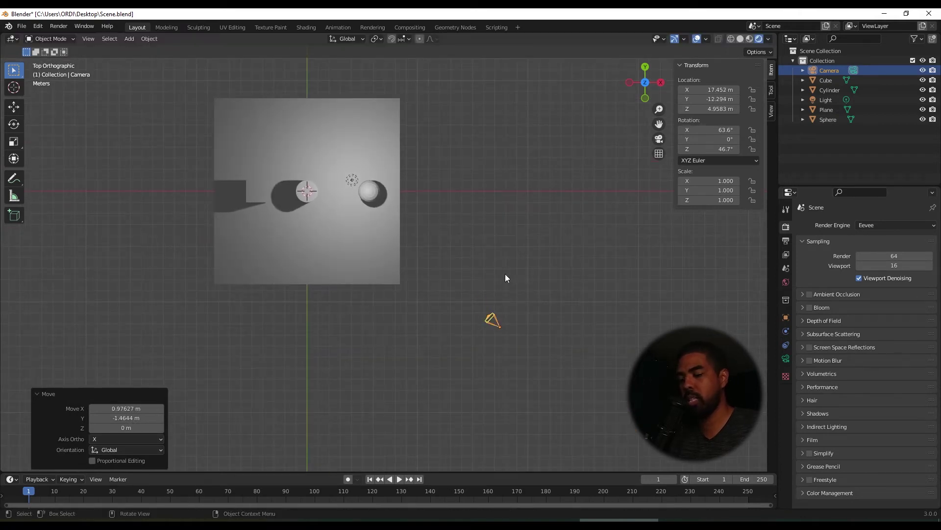
click(659, 143)
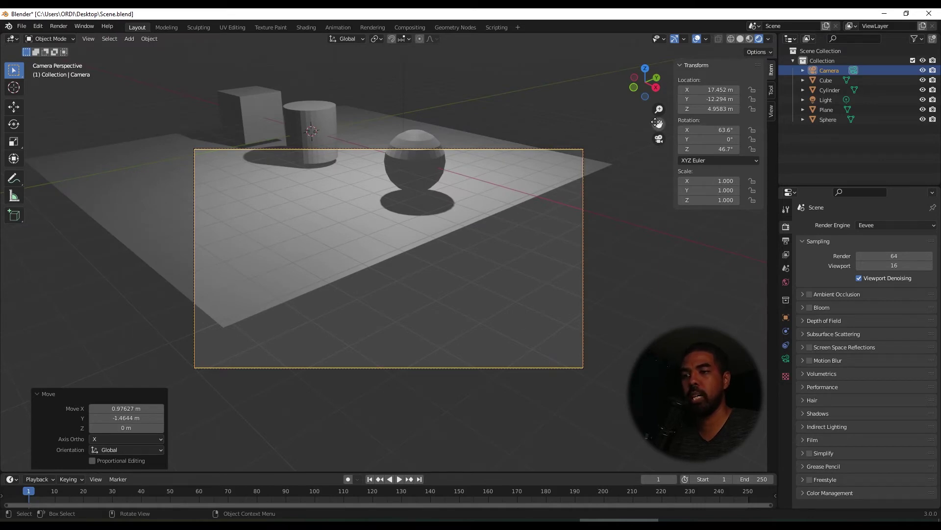
- Rotate the camera about 19.6° in the view, move it to about X 14.3 m, Y -13.8 m, Z 5.2 m, and check its framing
drag(642, 73, 496, 206)
scroll(496, 202, down, 3)
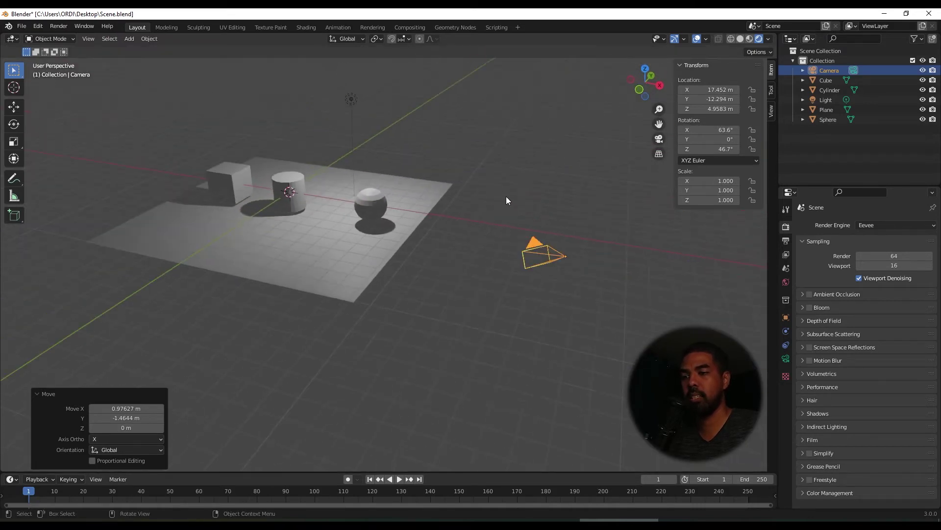
middle_drag(506, 197, 446, 190)
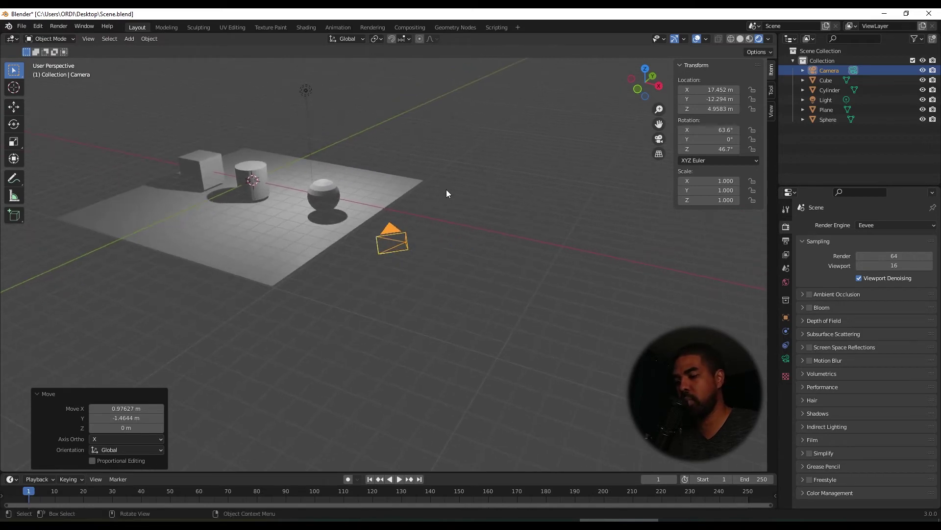
key(r)
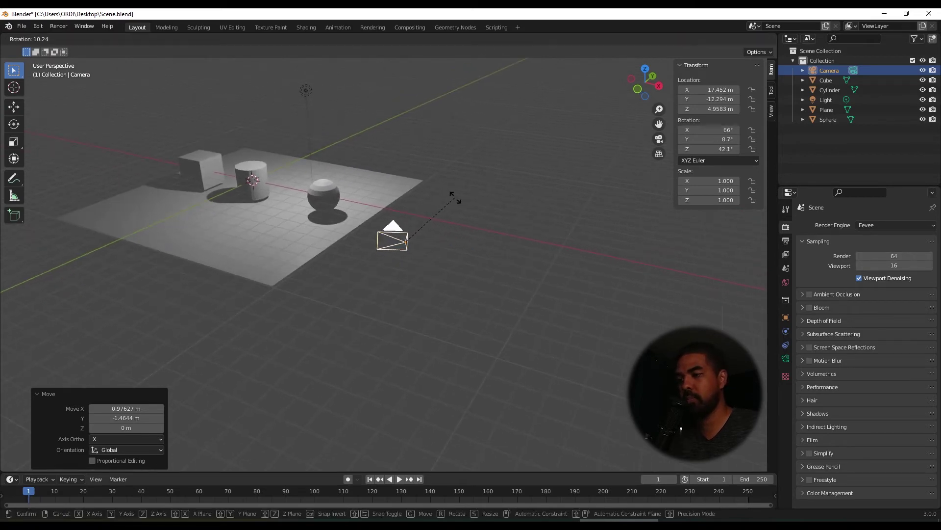
click(466, 201)
key(g)
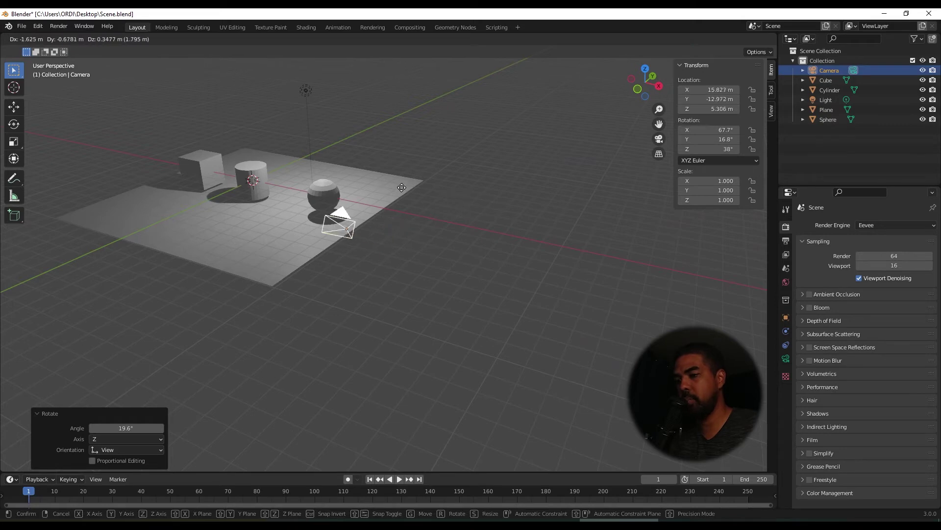
click(356, 192)
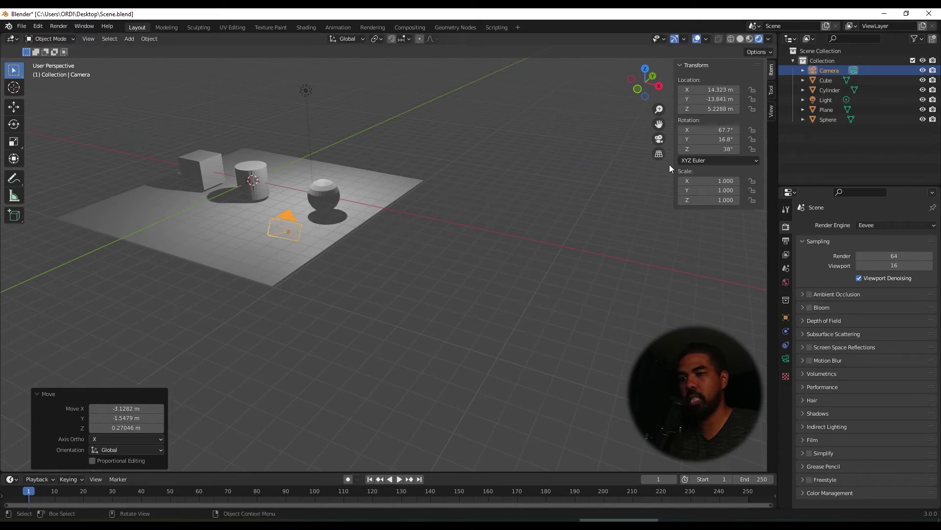
click(659, 141)
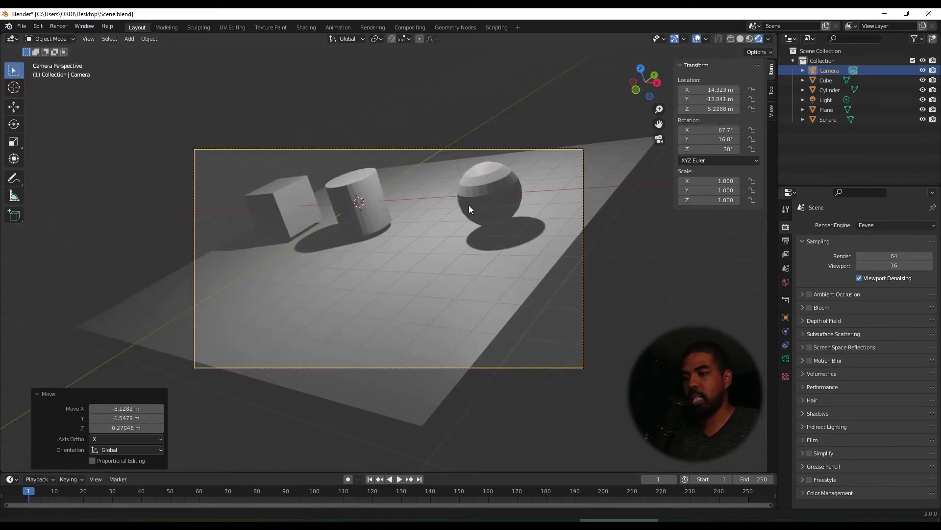
shift+middle_drag(468, 205, 474, 227)
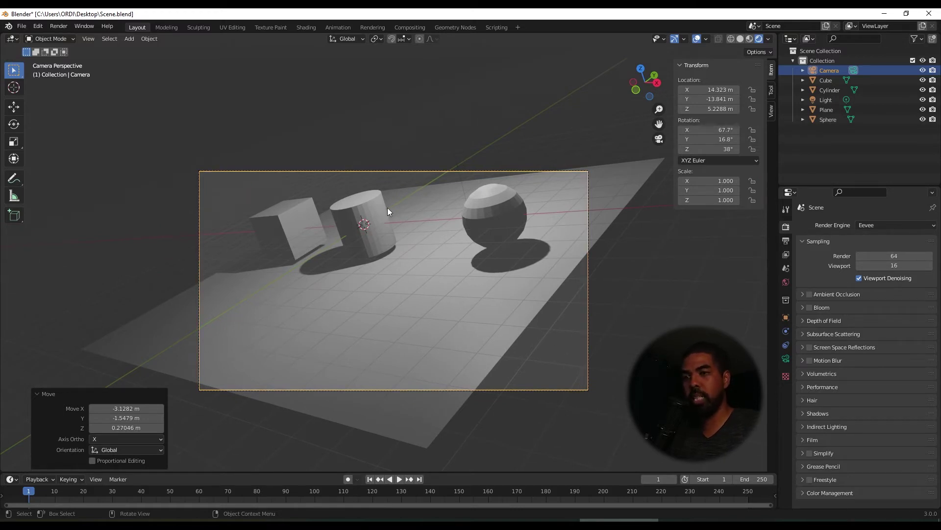
- Lock the camera to the view and reframe the shot from the cube's side with the whole group in frame
click(772, 110)
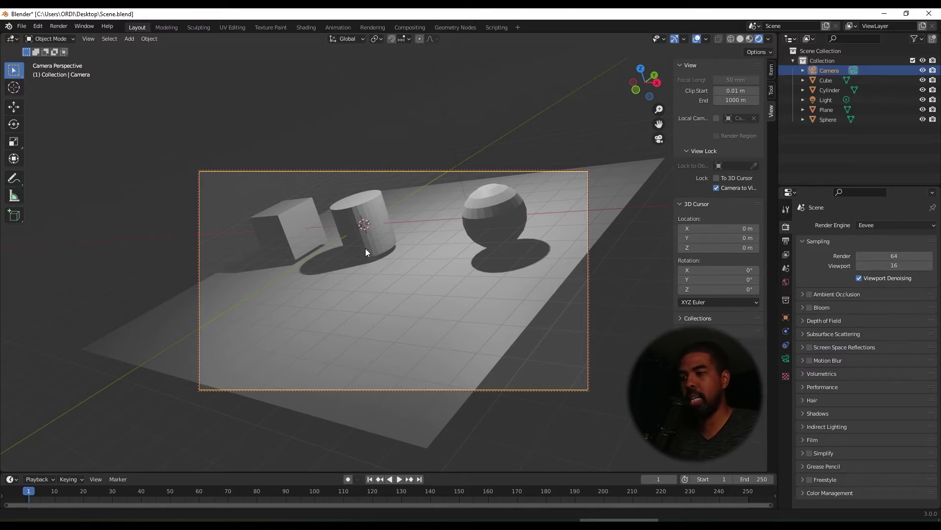
shift+middle_drag(366, 248, 307, 319)
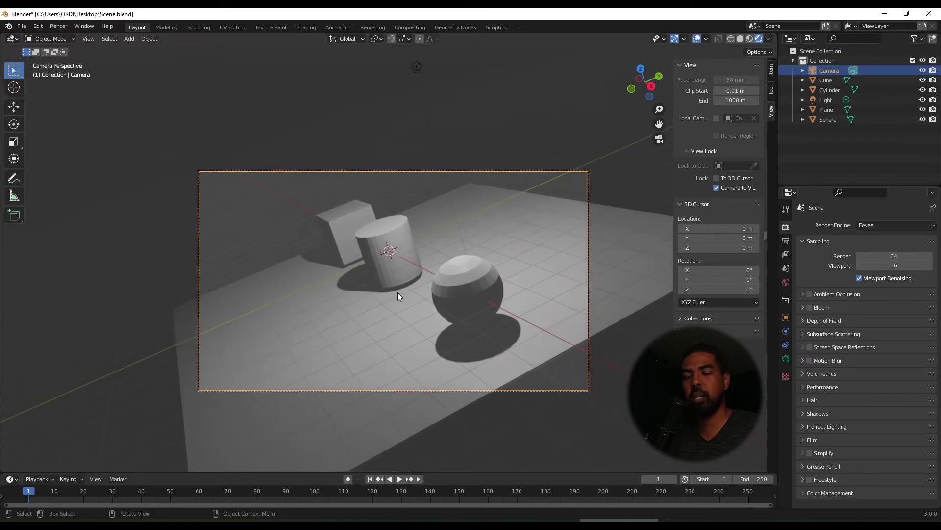
middle_drag(399, 292, 524, 201)
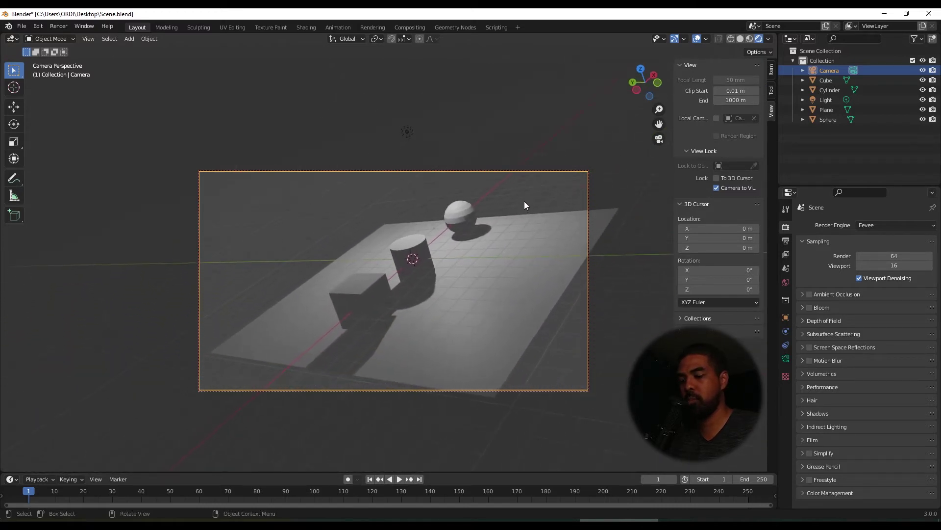
- Rotate the camera about -14.6° in the view, fine-tune the framing of the three objects, and unlock the camera from the view
key(r)
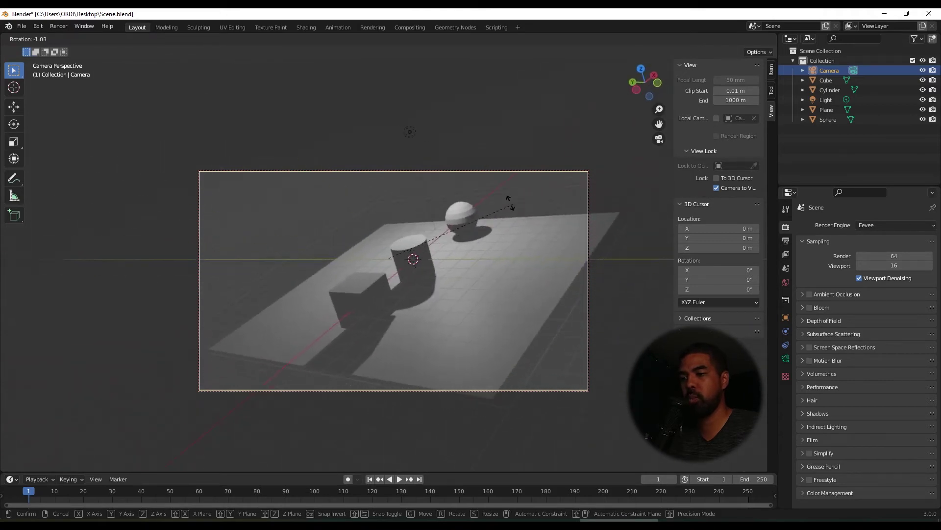
click(470, 202)
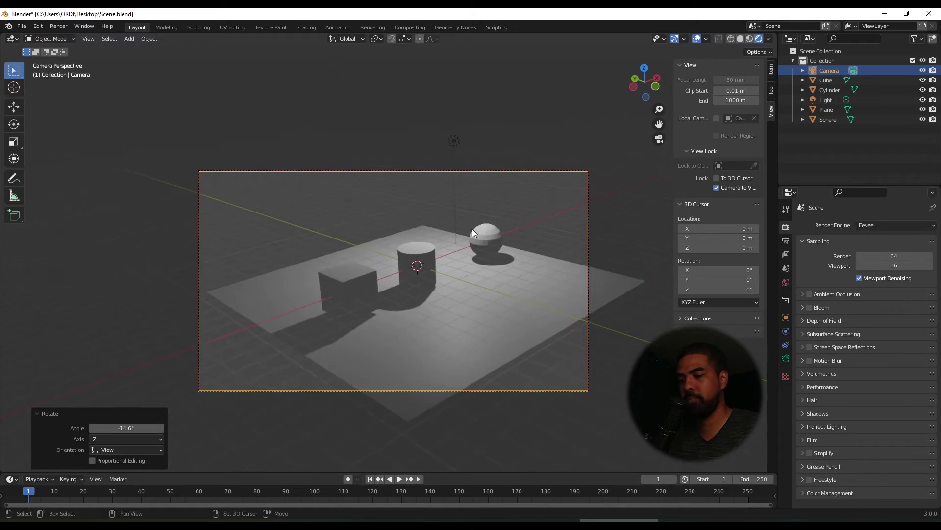
middle_drag(472, 229, 469, 225)
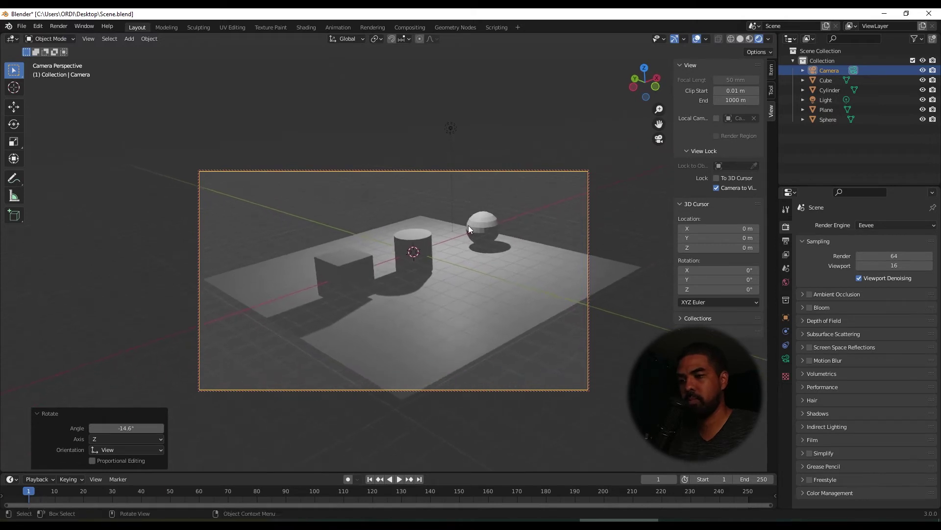
click(716, 188)
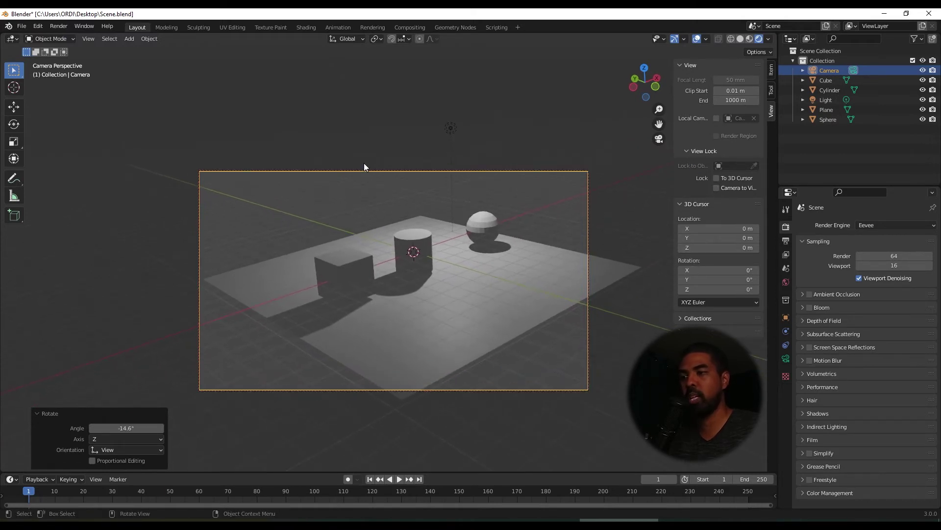
- Leave the camera view to see the camera beside the scene, and render the image
middle_drag(376, 157, 360, 175)
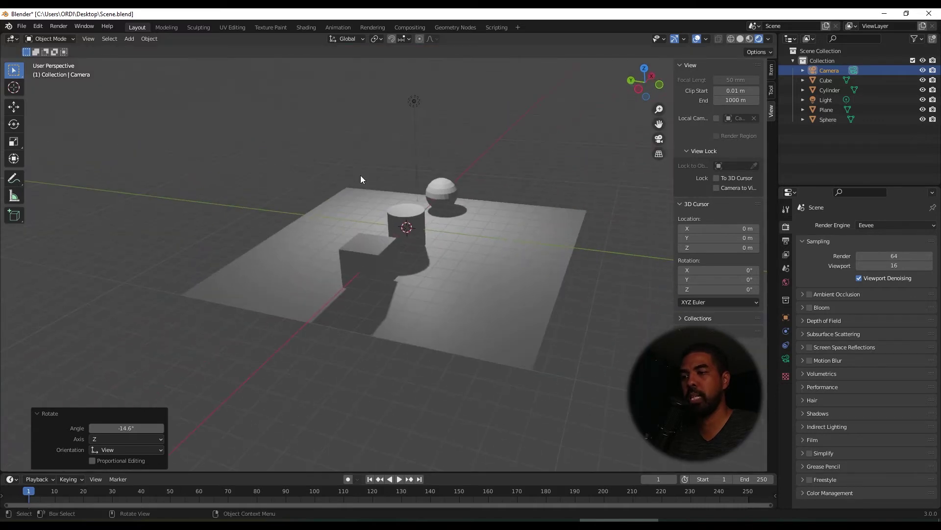
scroll(364, 175, down, 6)
scroll(375, 198, up, 5)
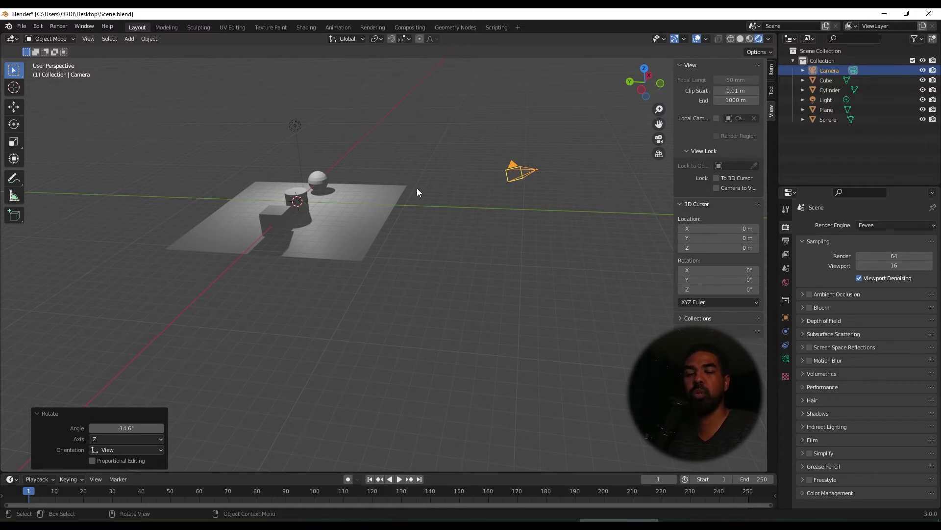
key(F12)
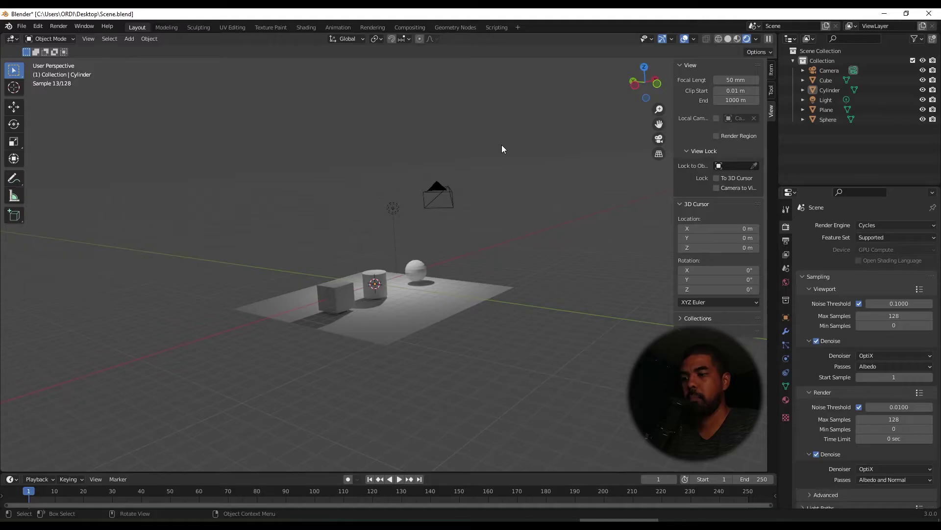
- Select the point light above the plane and set its power to 5000 W
scroll(336, 230, up, 3)
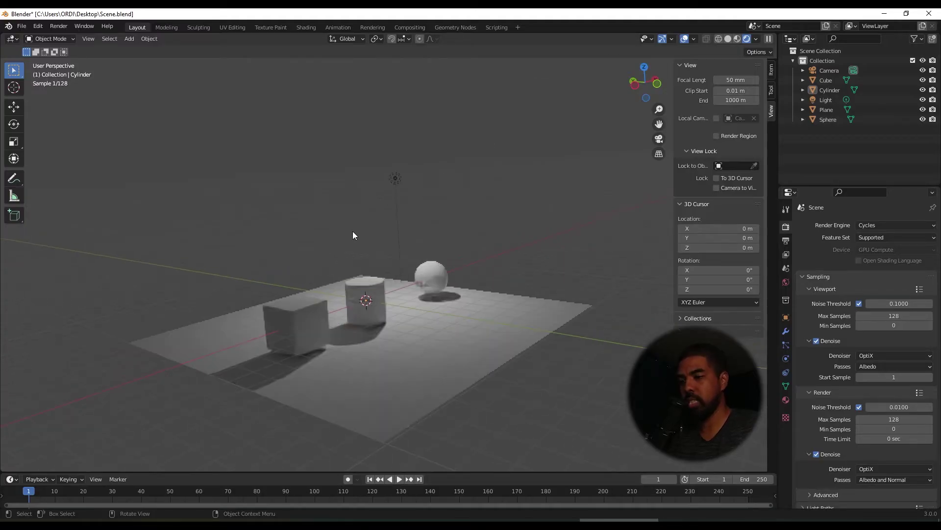
middle_drag(352, 230, 359, 257)
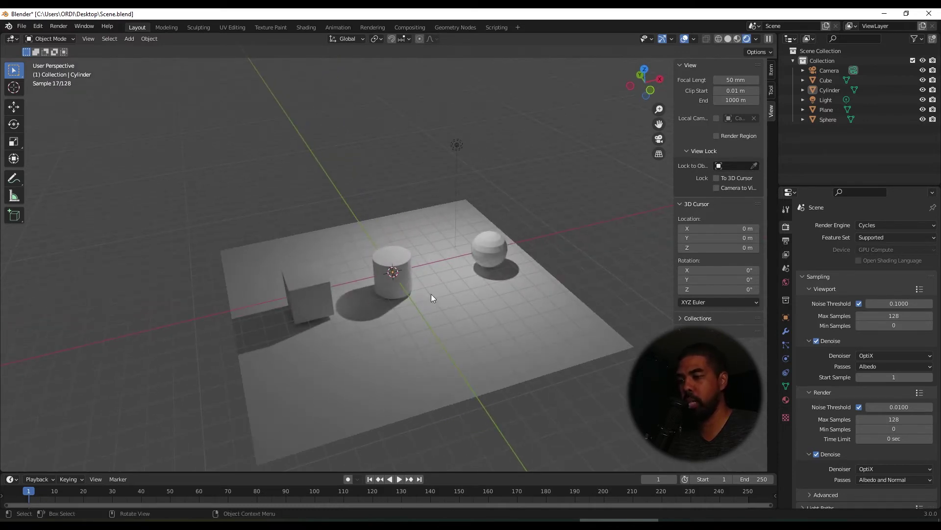
middle_drag(407, 237, 407, 228)
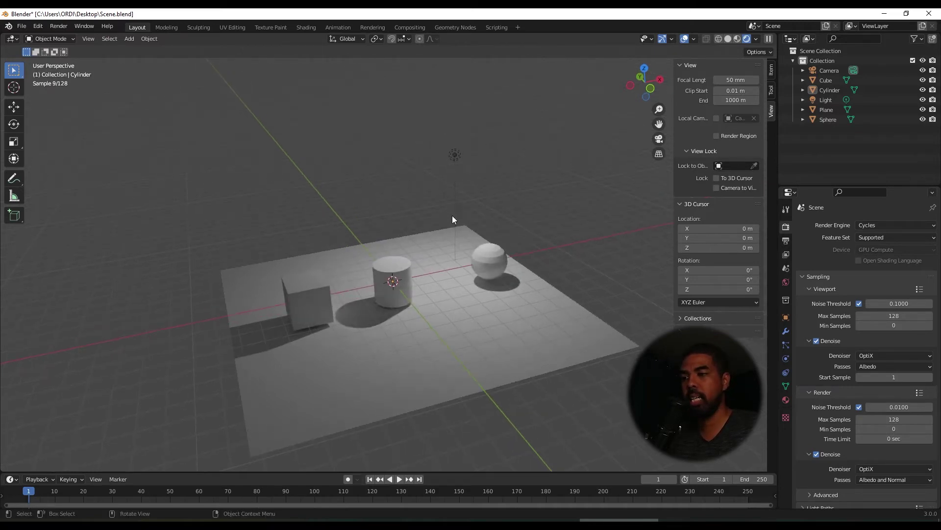
click(457, 156)
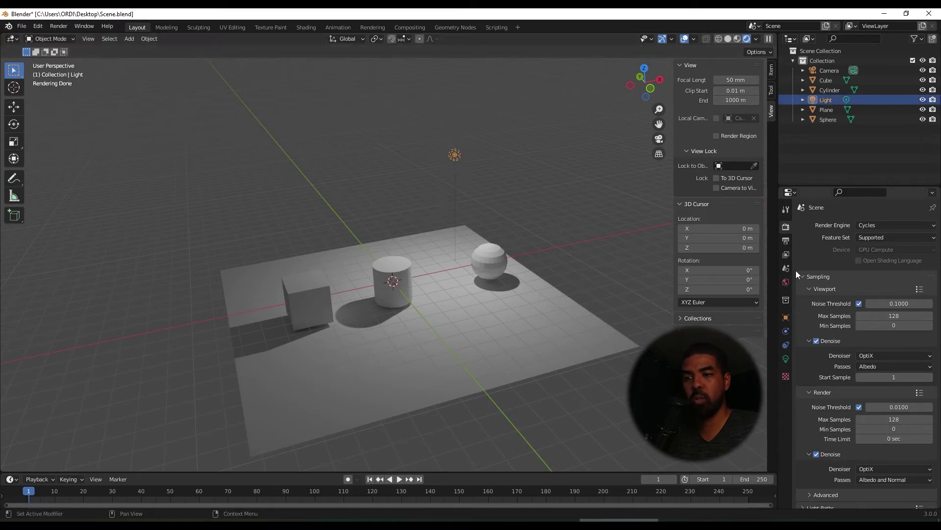
click(786, 359)
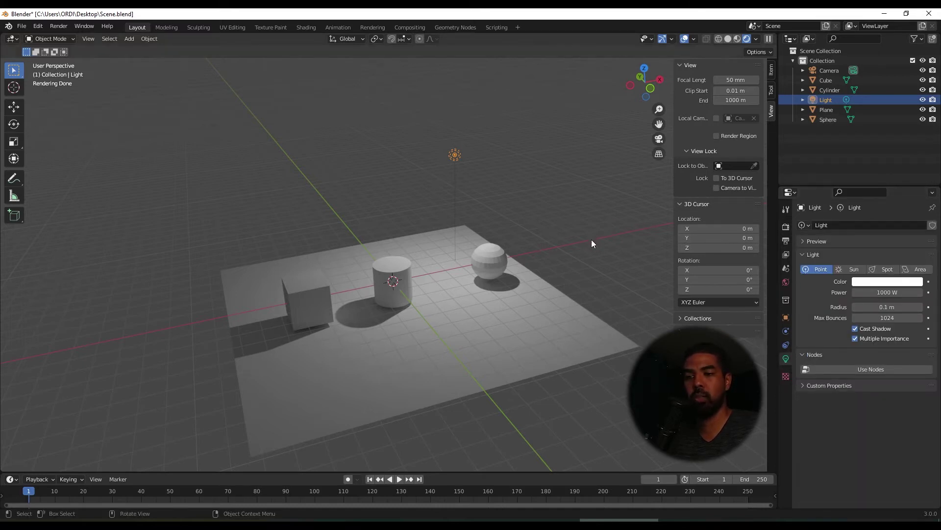
click(885, 293)
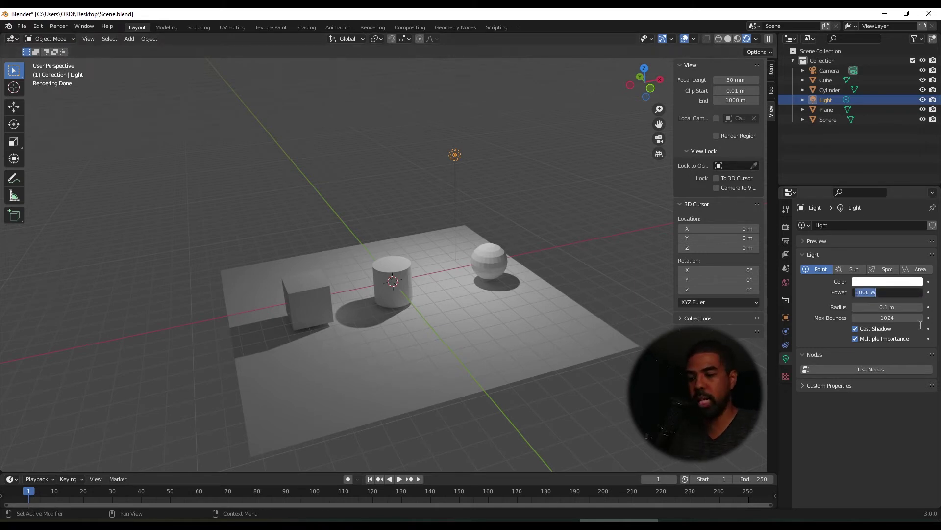
text(5000)
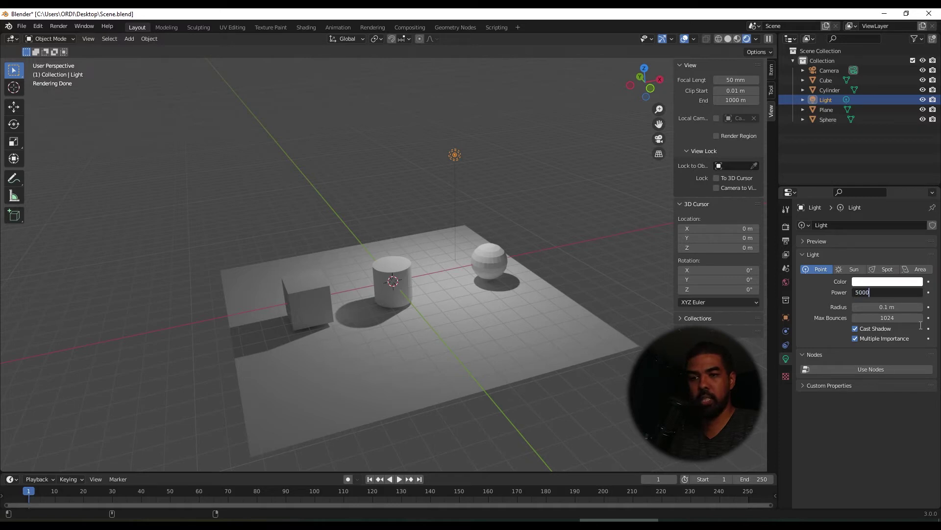
key(Return)
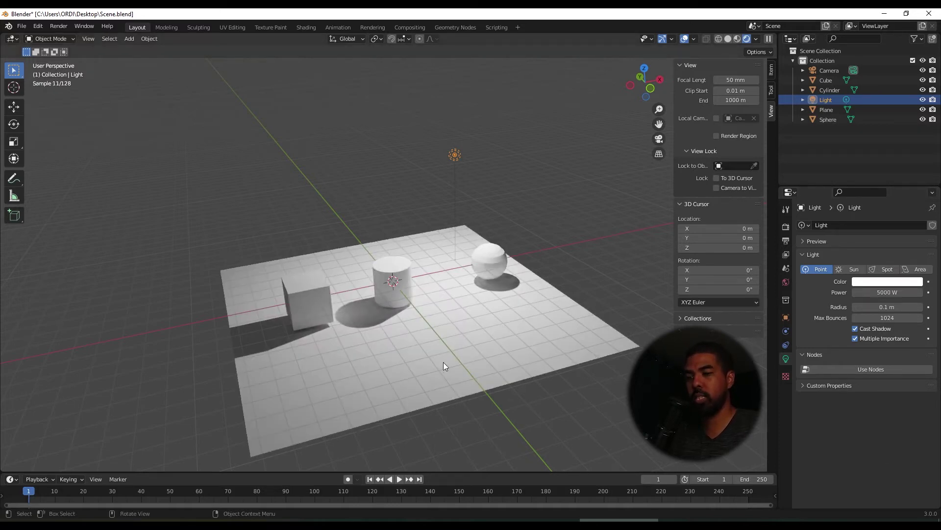
- Increase the point light's radius to 2.44 m, change its colour to light blue, and deselect it
mouse_move(887, 307)
mouse_down()
mouse_move(931, 307)
mouse_move(892, 307)
mouse_up()
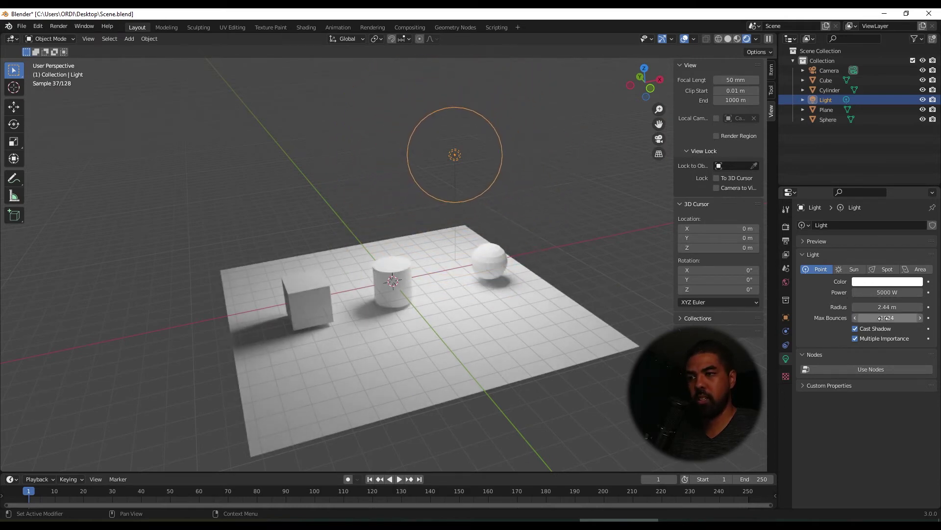
click(885, 282)
drag(875, 187, 890, 206)
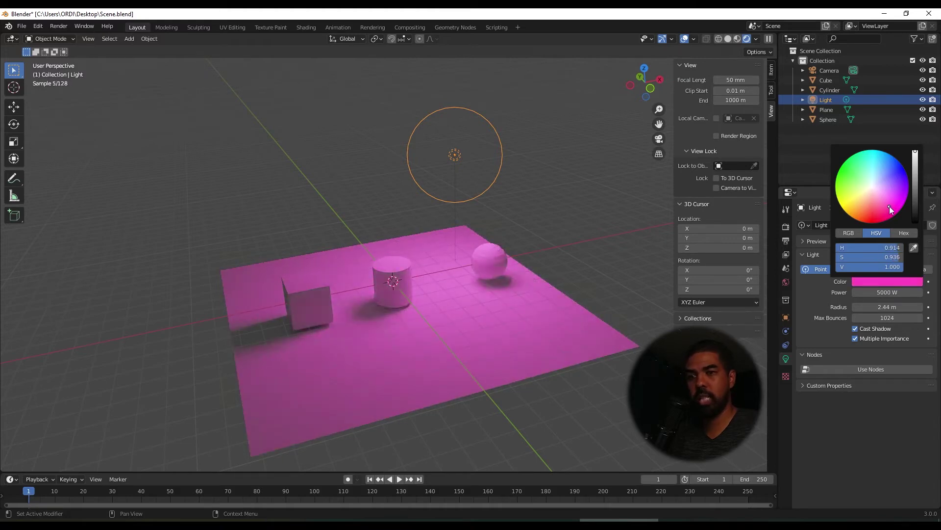
drag(890, 247, 863, 257)
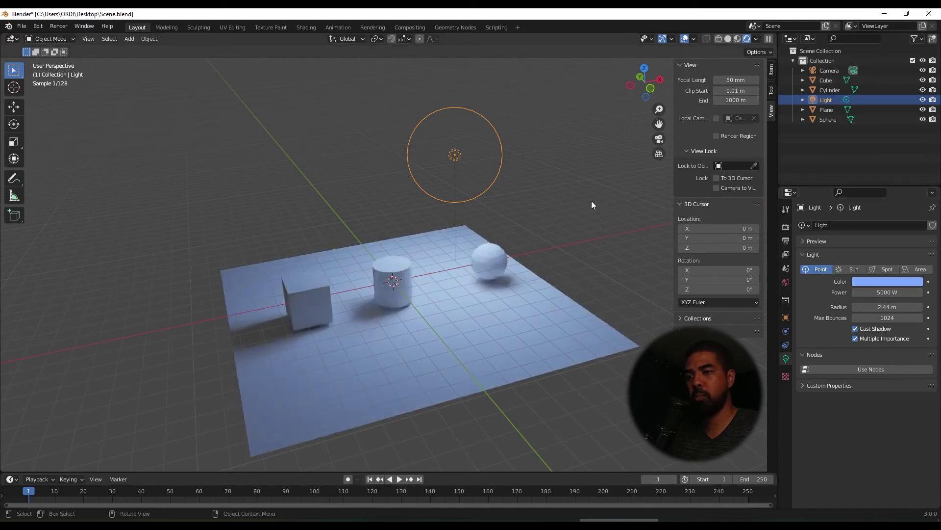
click(575, 202)
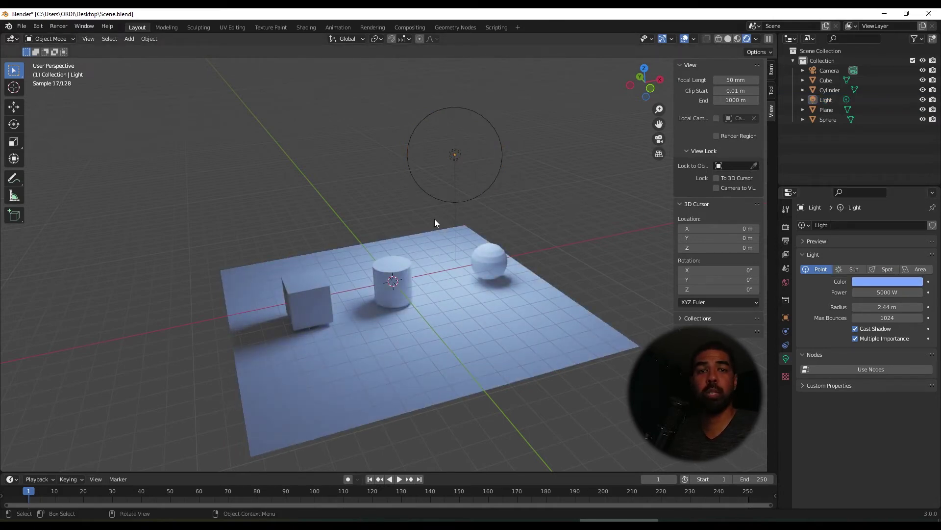
- Add a spot light at the origin and raise it about 9.65 m along the Z axis
key(shift+a)
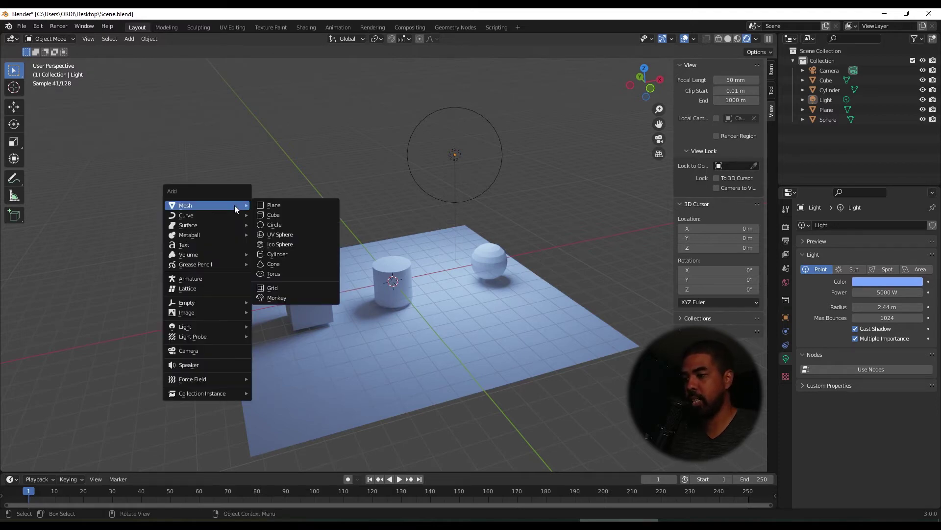
mouse_move(206, 328)
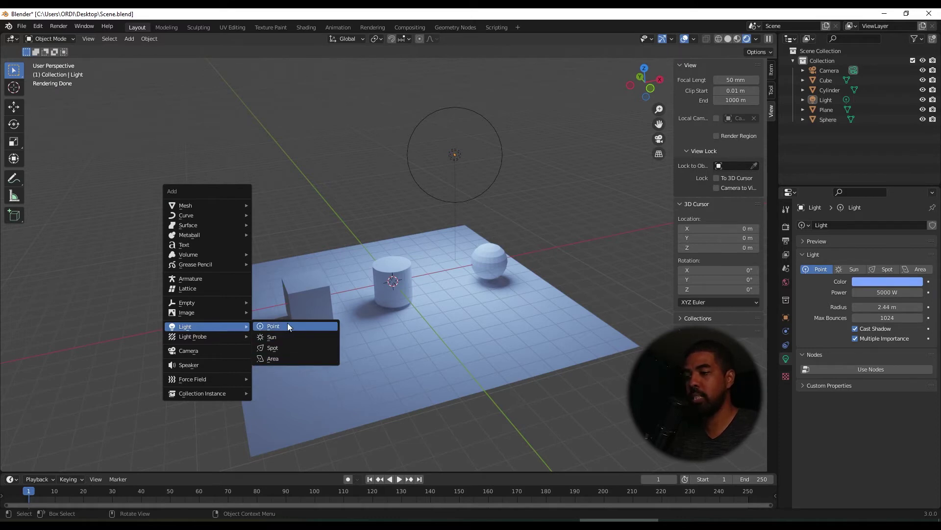
key(shift+a)
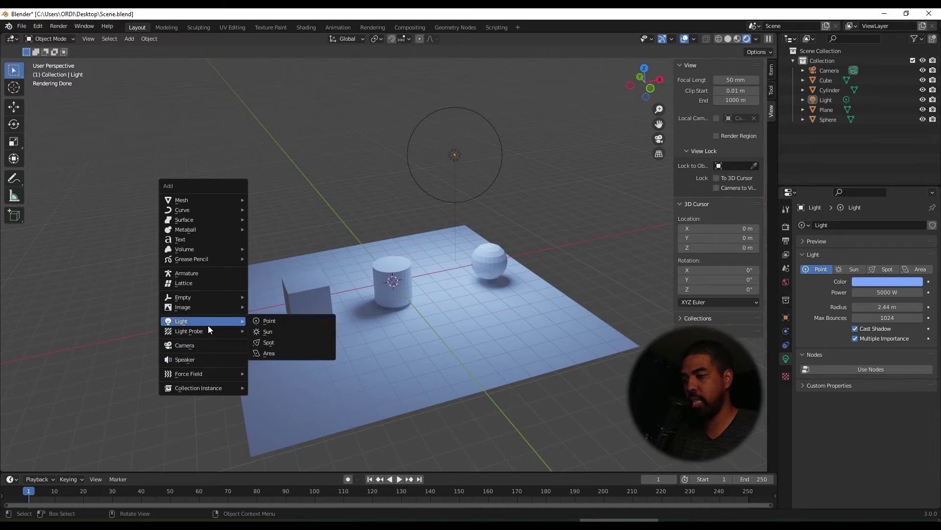
click(297, 341)
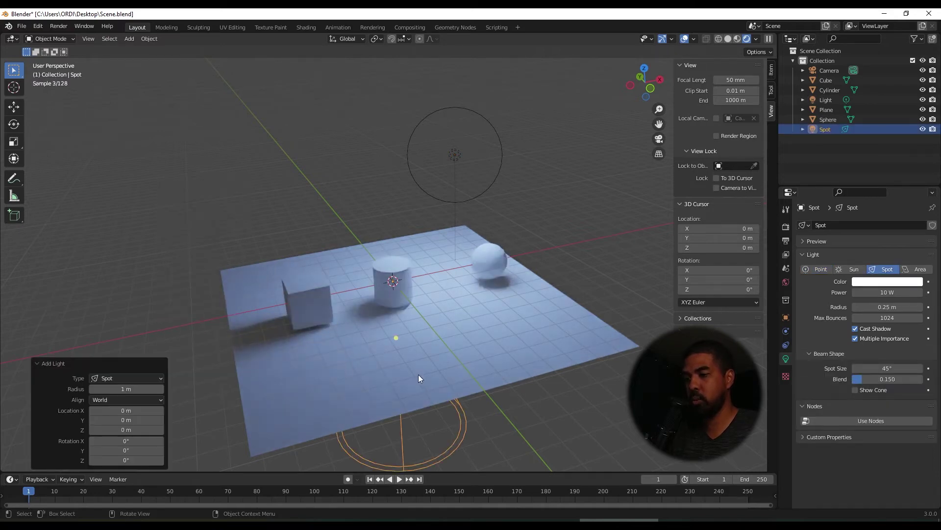
key(g)
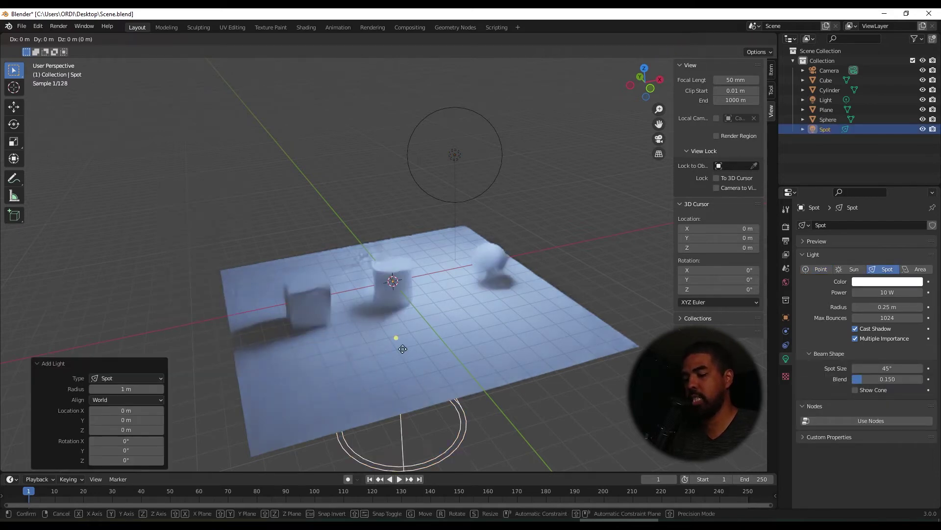
key(z)
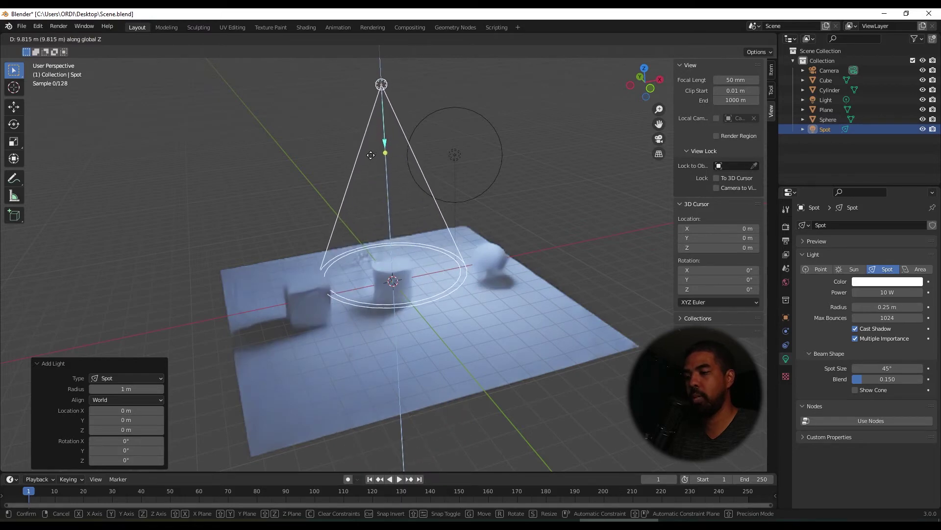
click(371, 157)
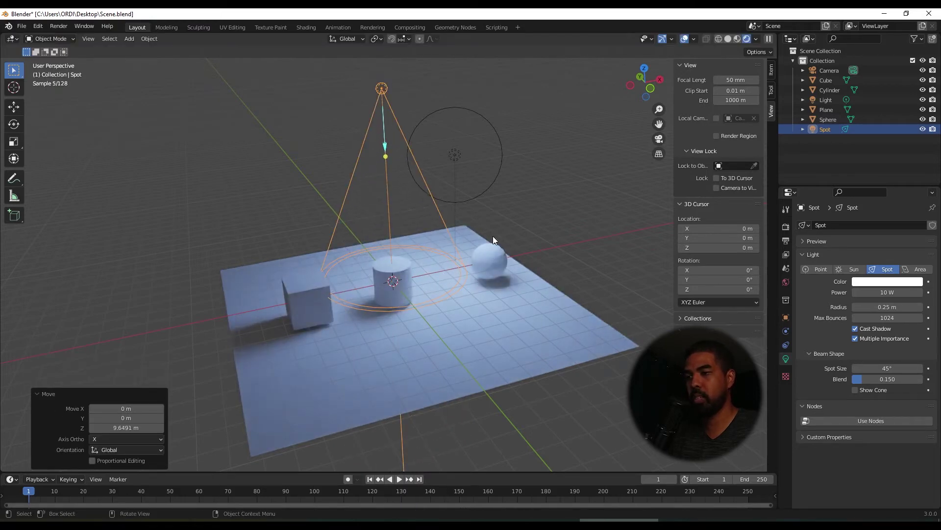
- Delete the blue point light and raise the spot light about 0.88 m along the Z axis
click(452, 154)
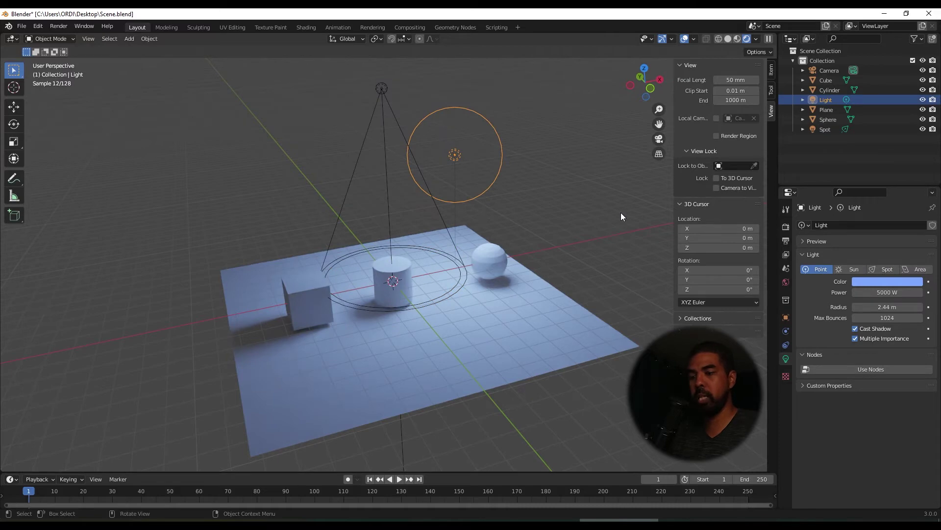
key(x)
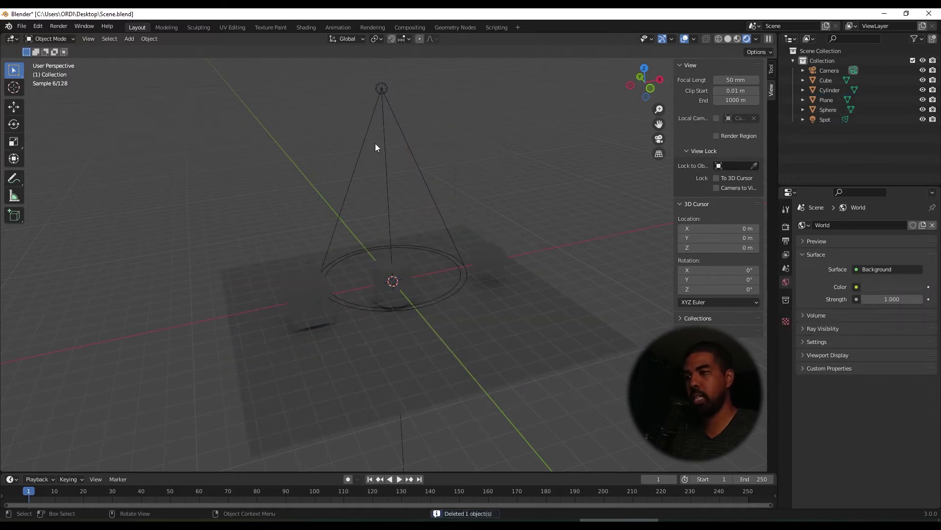
click(387, 92)
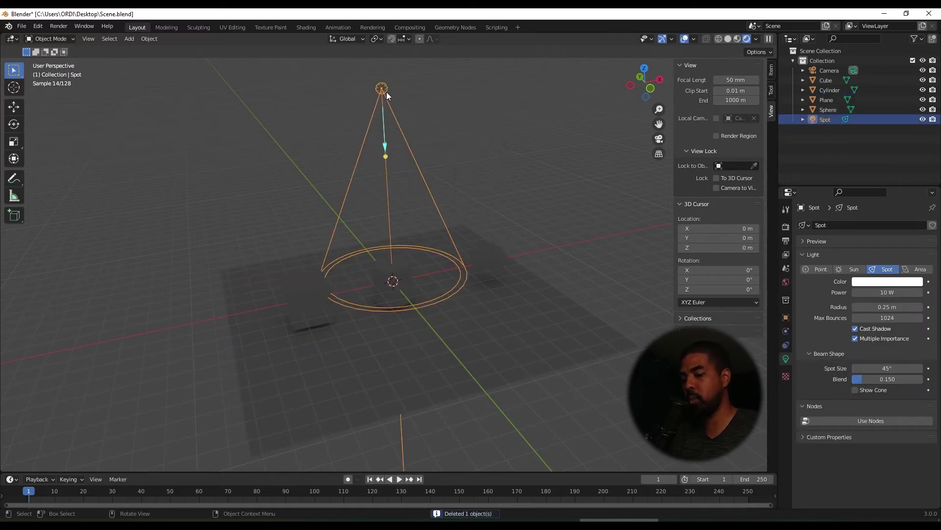
key(g)
key(z)
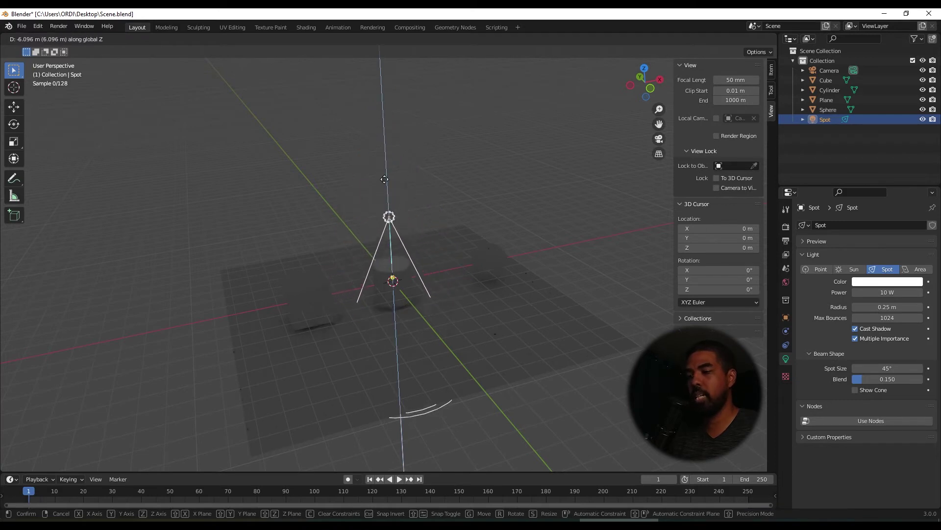
click(381, 70)
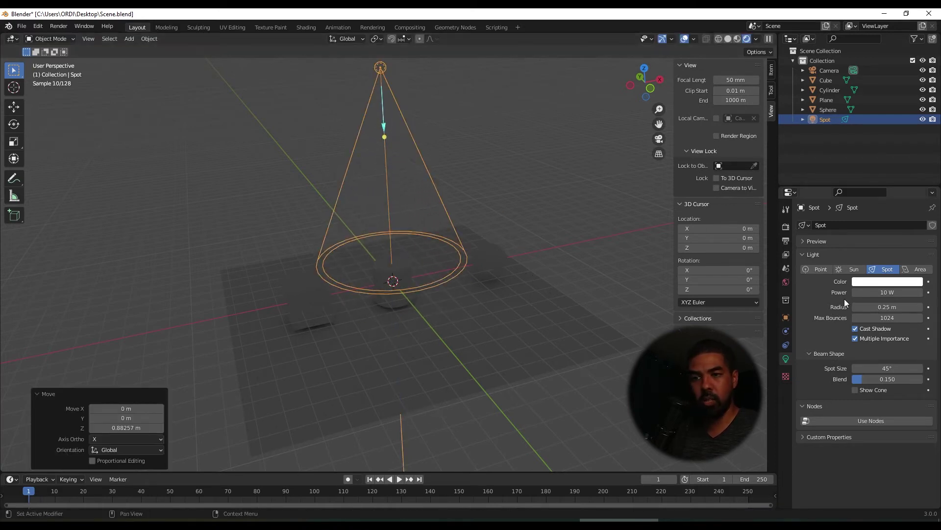
- Set the spot light's power to 1000 W and increase its radius to 3.12 m
click(886, 293)
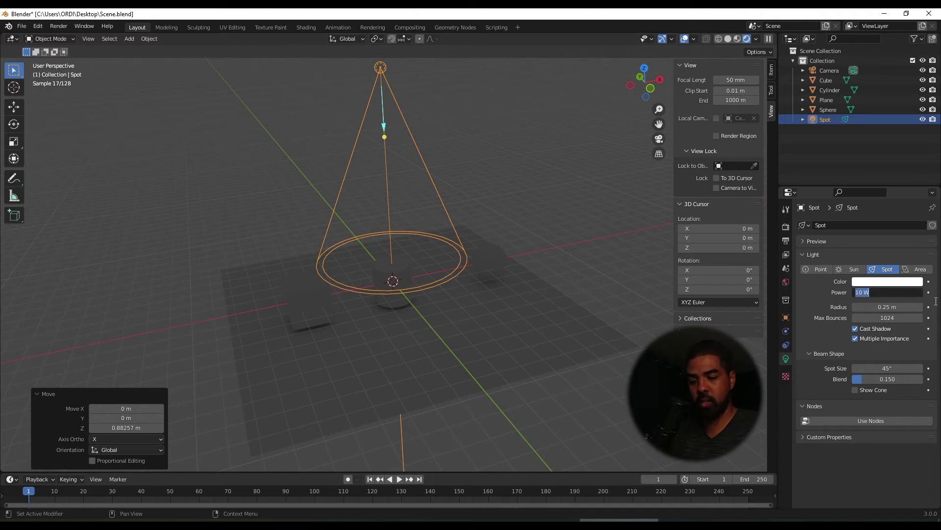
text(1000)
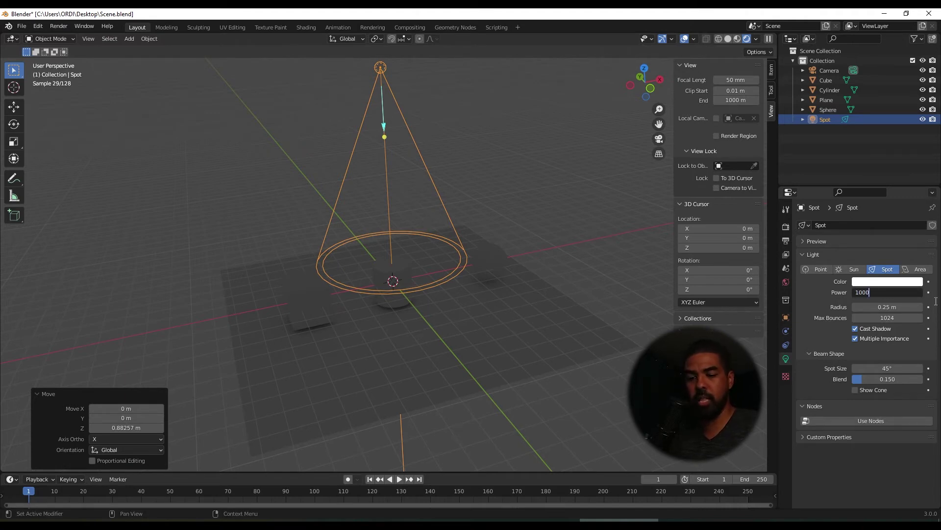
key(Return)
click(391, 170)
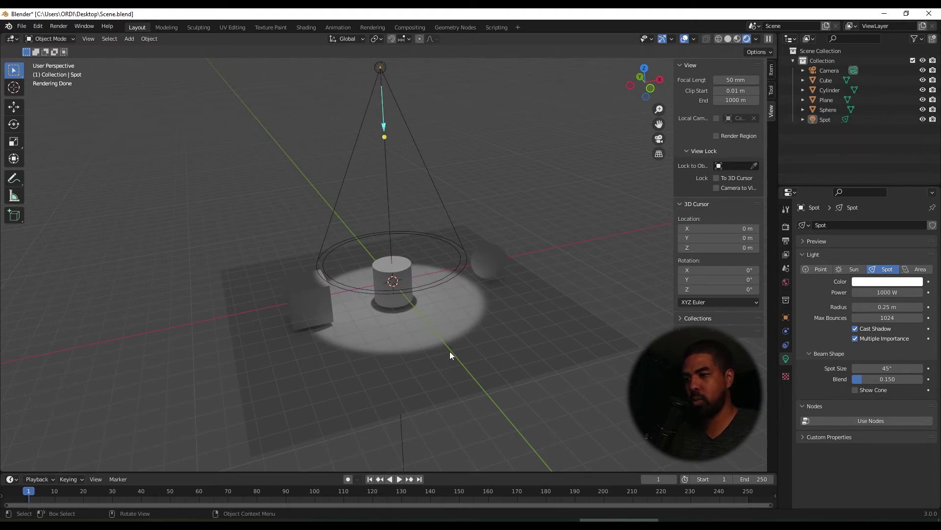
mouse_move(877, 307)
mouse_down()
mouse_move(936, 307)
mouse_move(887, 307)
mouse_up()
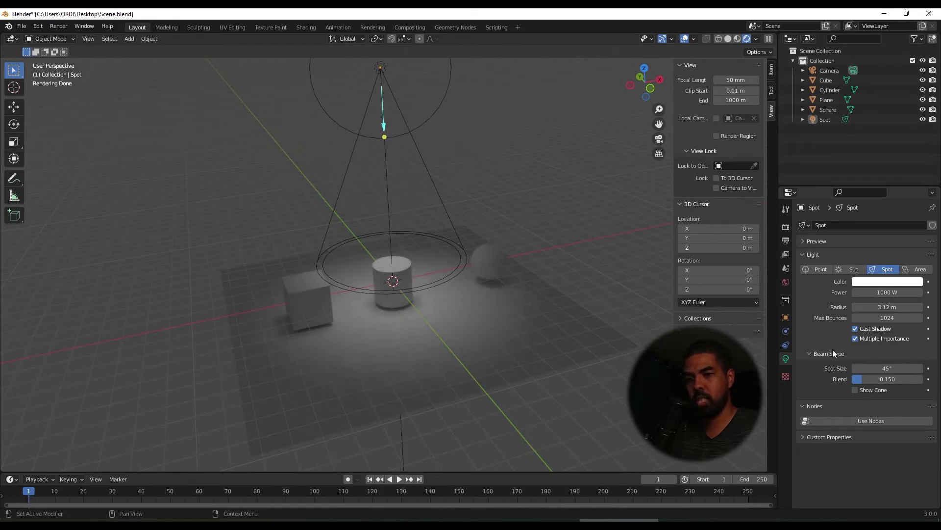
- Widen the spot light's beam to a spot size of 75.8° and change its colour to light green
drag(887, 369, 917, 368)
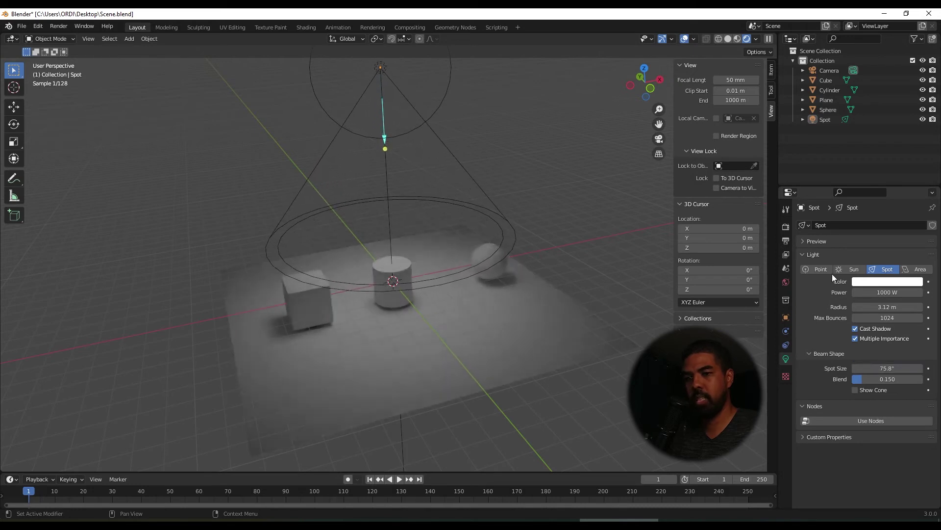
click(872, 283)
drag(869, 216, 844, 182)
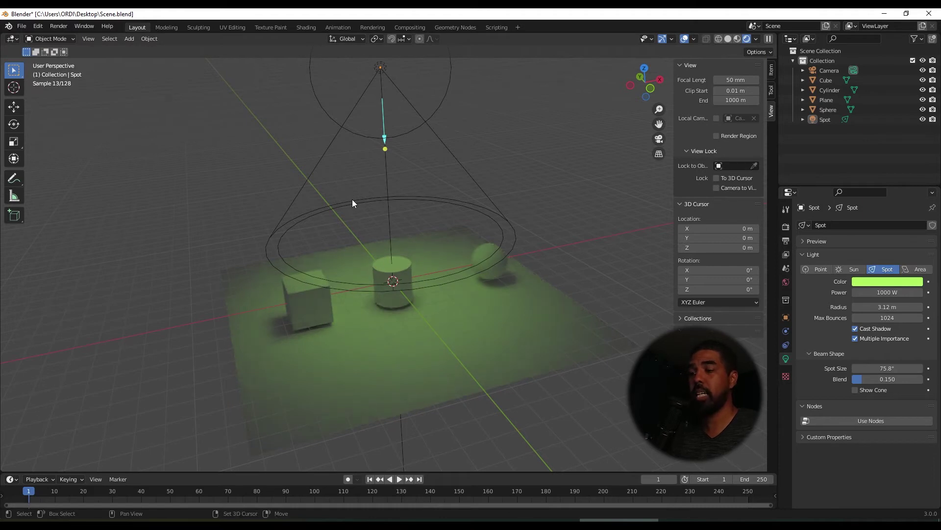
- Add a point light at the origin, raise it along Z and move it about 7.76 m in X, -2.96 m in Y and -0.91 m in Z
key(shift+a)
mouse_move(352, 199)
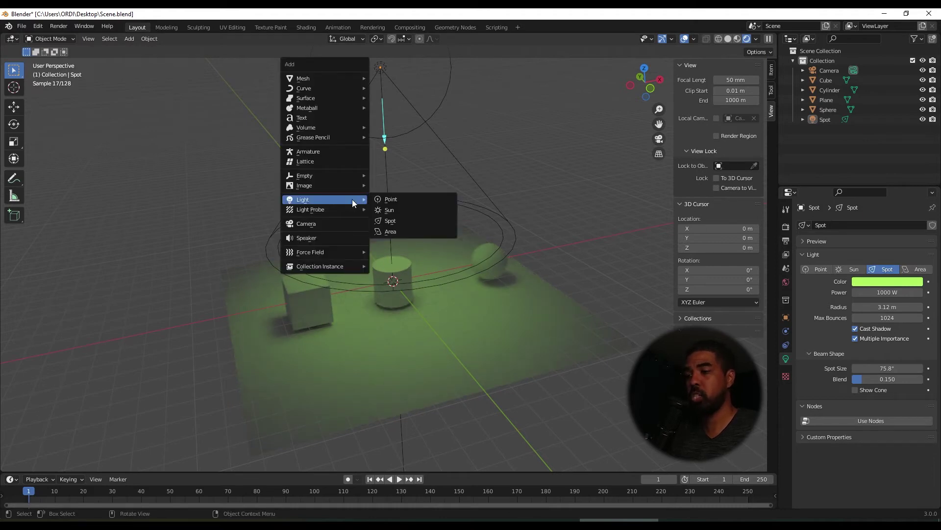
click(405, 199)
key(g)
key(z)
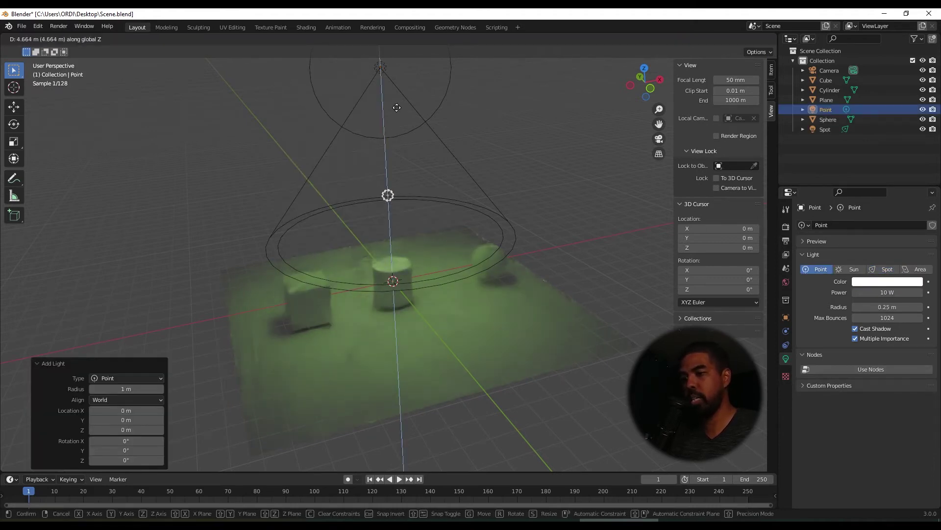
click(387, 173)
key(g)
click(574, 101)
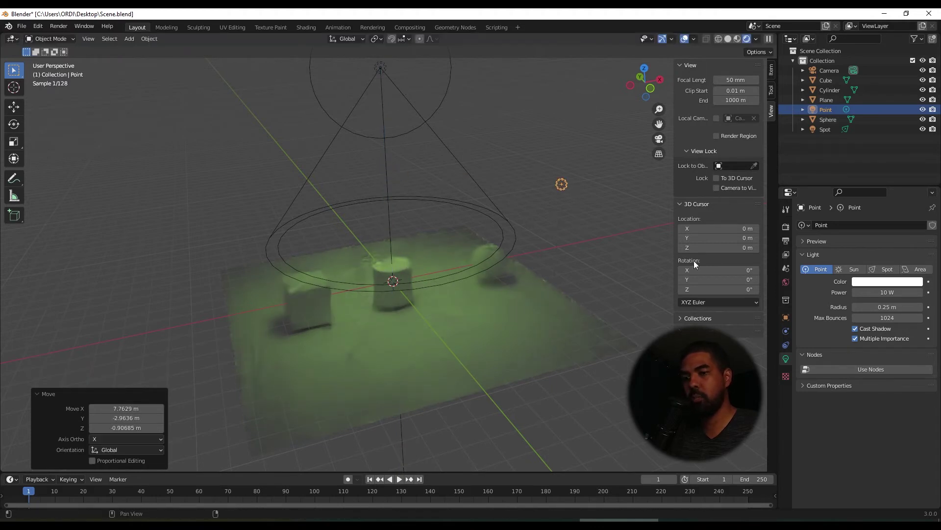
- Change the new point light's colour to pink and set its power to 1000 W
click(897, 281)
click(877, 192)
drag(878, 257, 901, 257)
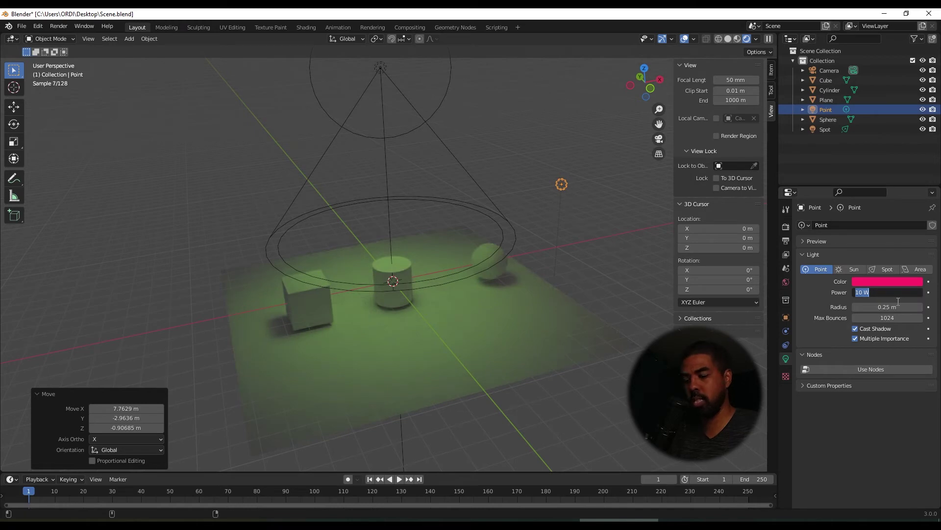
text(10)
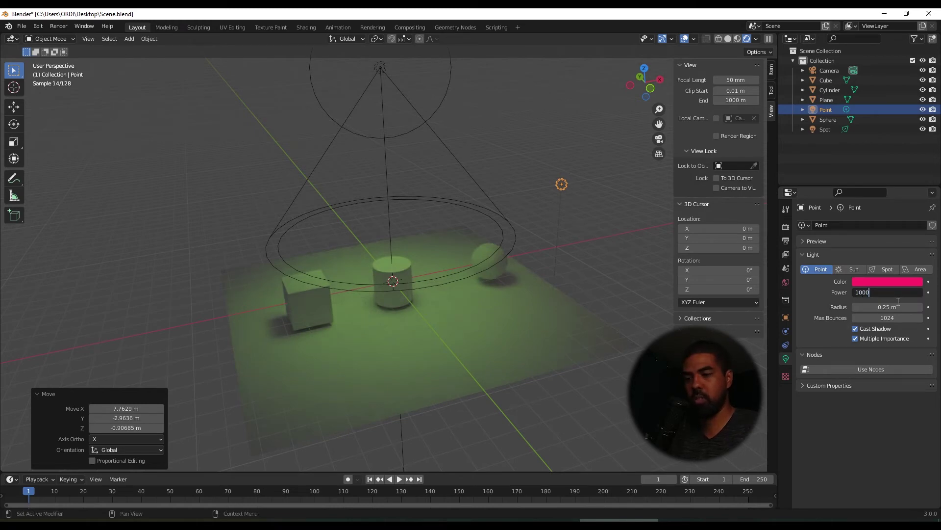
key(Return)
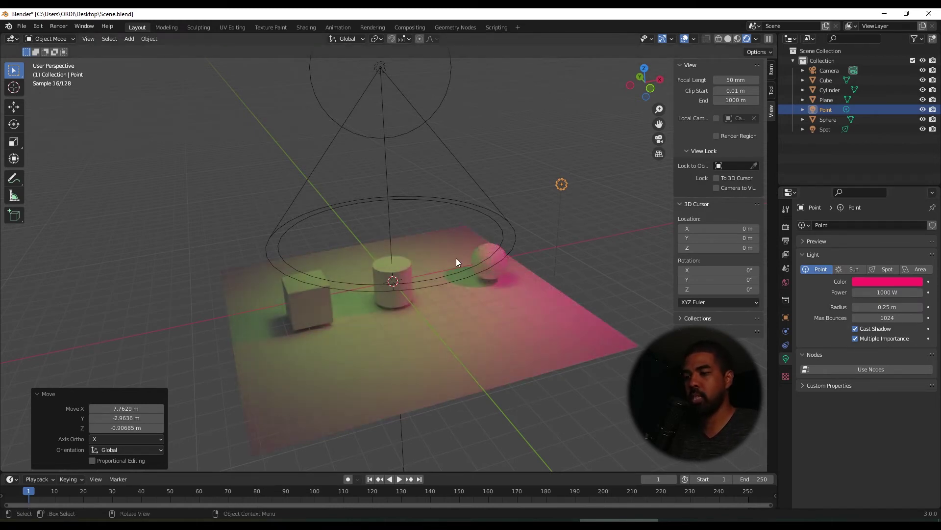
- Try the Spot type on the pink light, convert it to a square area light instead, and scale it up by about 20.16
mouse_move(456, 263)
middle_down()
mouse_move(495, 247)
mouse_move(440, 267)
mouse_move(448, 249)
middle_up()
scroll(444, 275, up, 4)
scroll(448, 273, down, 5)
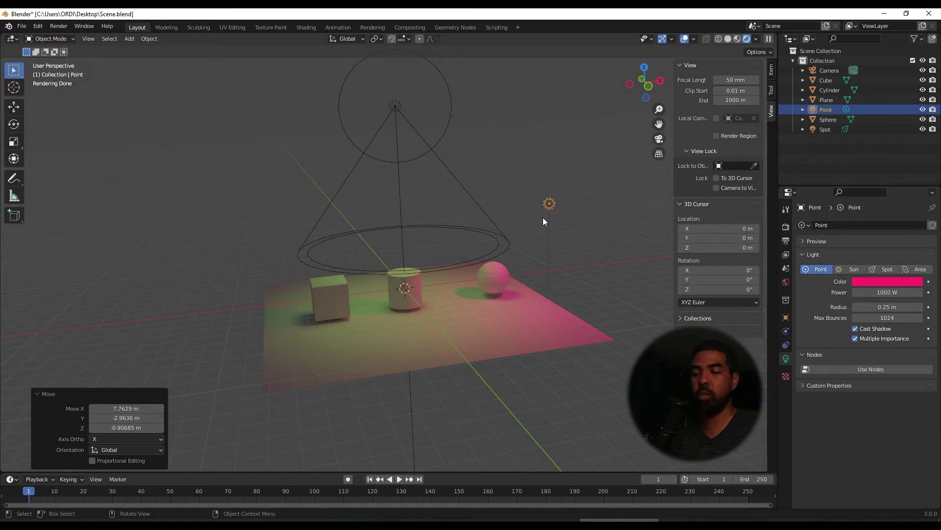
click(888, 270)
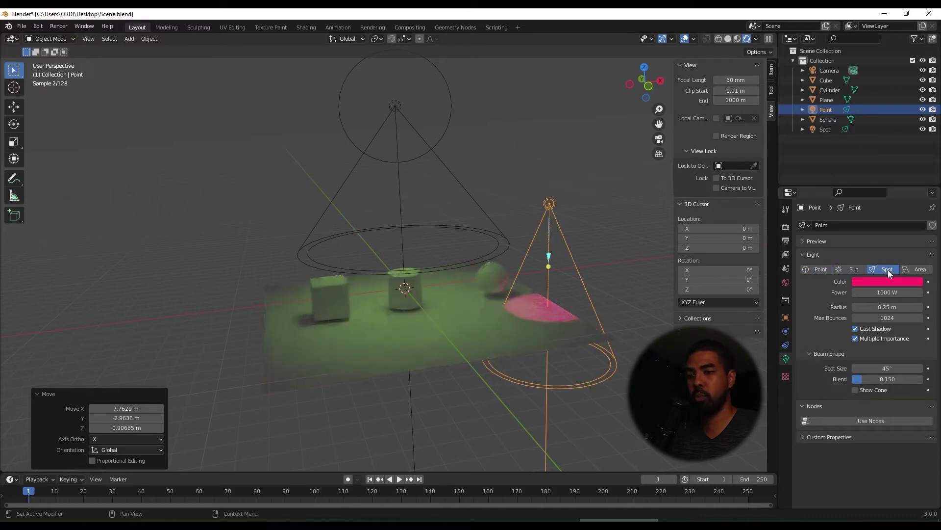
click(915, 272)
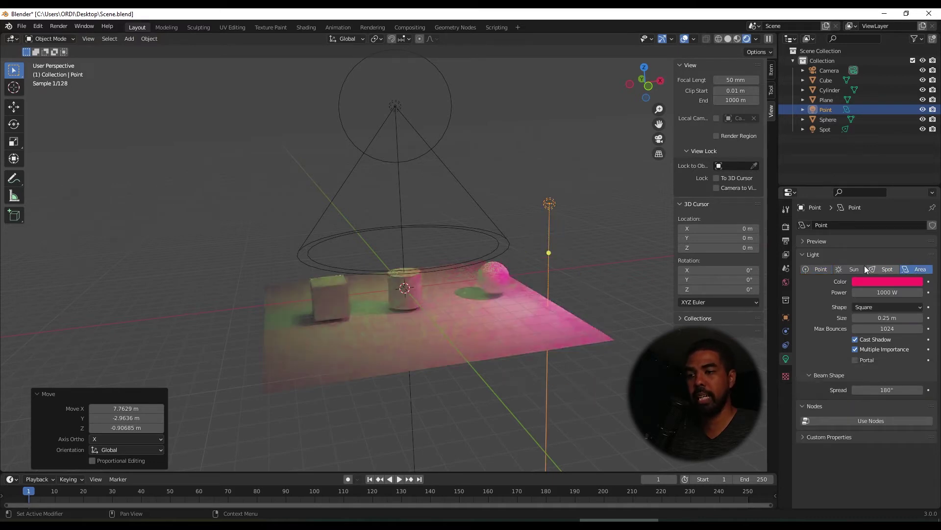
scroll(473, 228, up, 5)
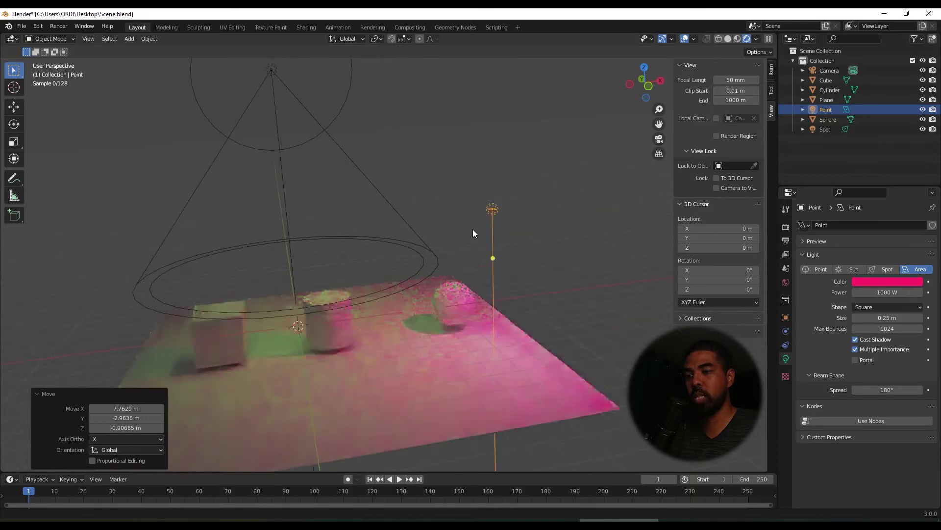
scroll(471, 235, down, 3)
middle_drag(473, 240, 550, 245)
key(s)
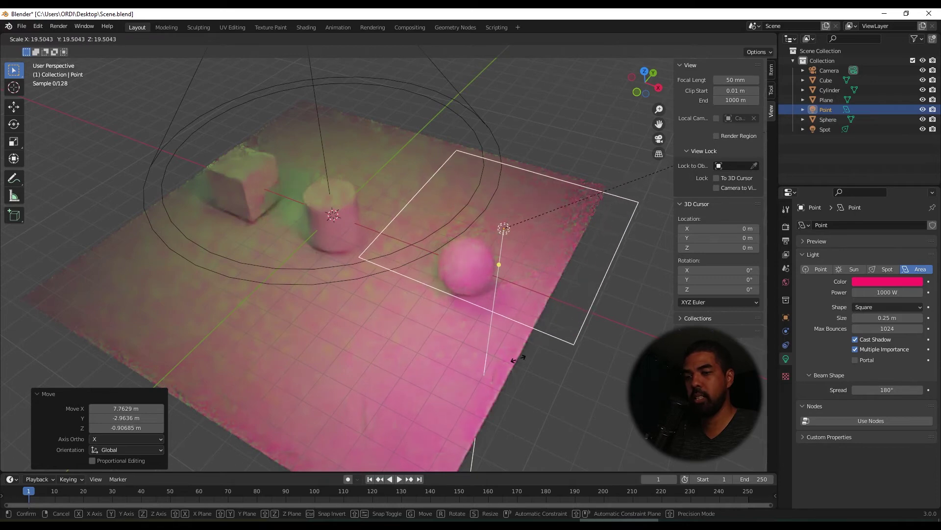
click(568, 347)
- Delete the green spot light and move the pink area light about -6.77 m in X, 4.26 m in Y and 1.05 m in Z
scroll(564, 205, down, 3)
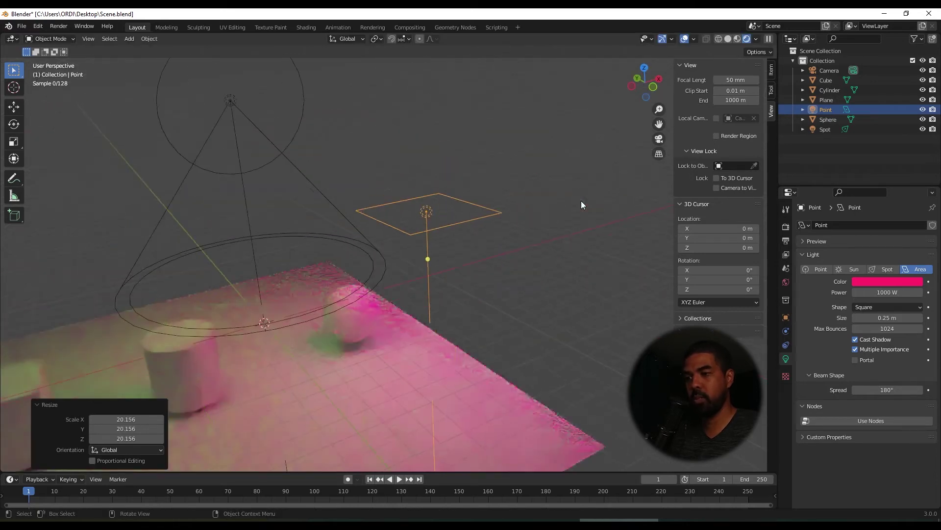
middle_drag(581, 201, 268, 150)
click(262, 129)
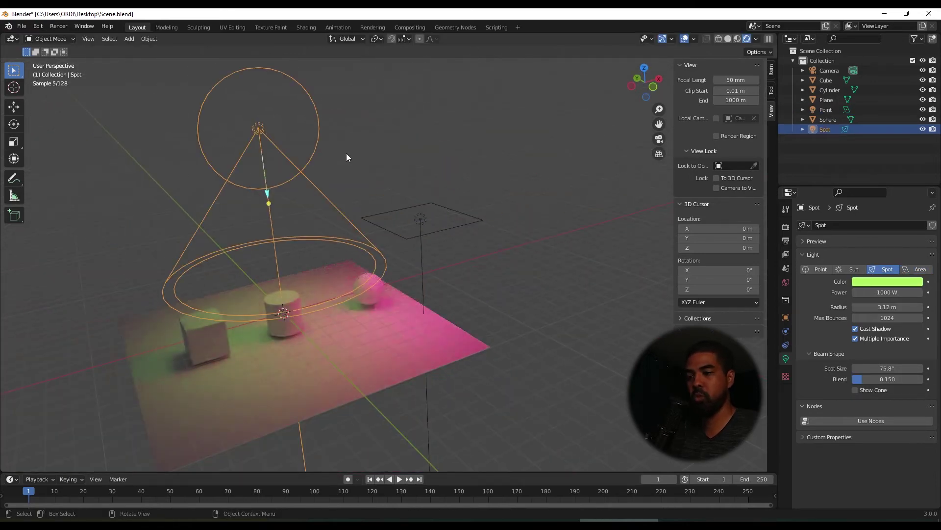
key(Delete)
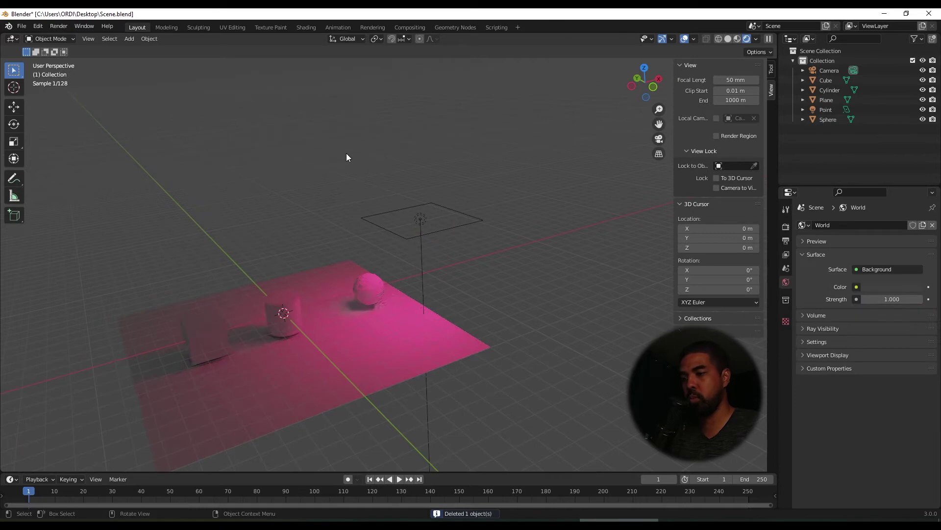
click(387, 234)
key(g)
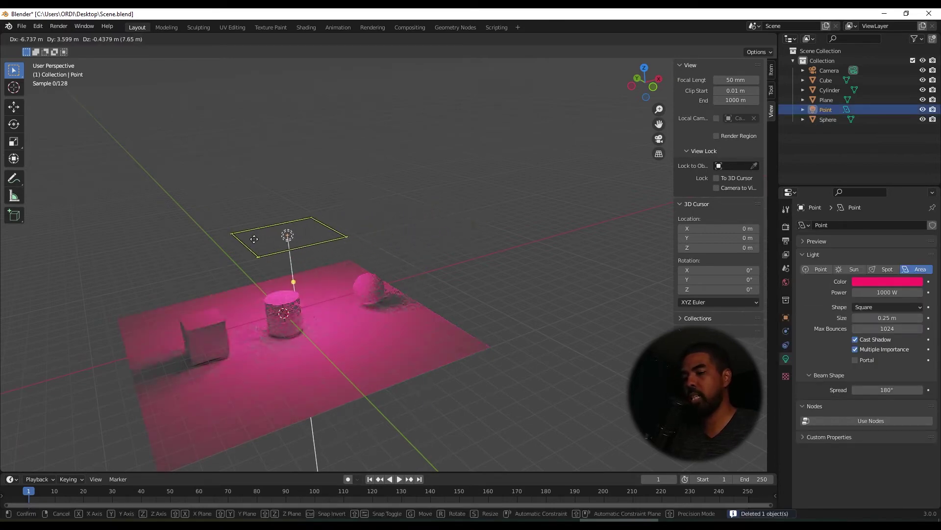
click(246, 214)
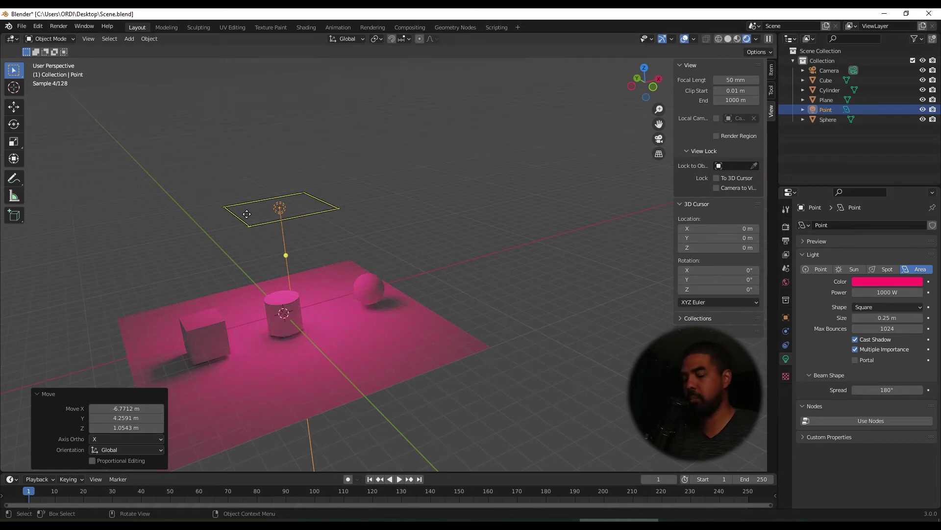
- Replace the pink area light with a sun light at the origin, raised about 9.56 m along the Z axis
middle_drag(309, 231, 351, 208)
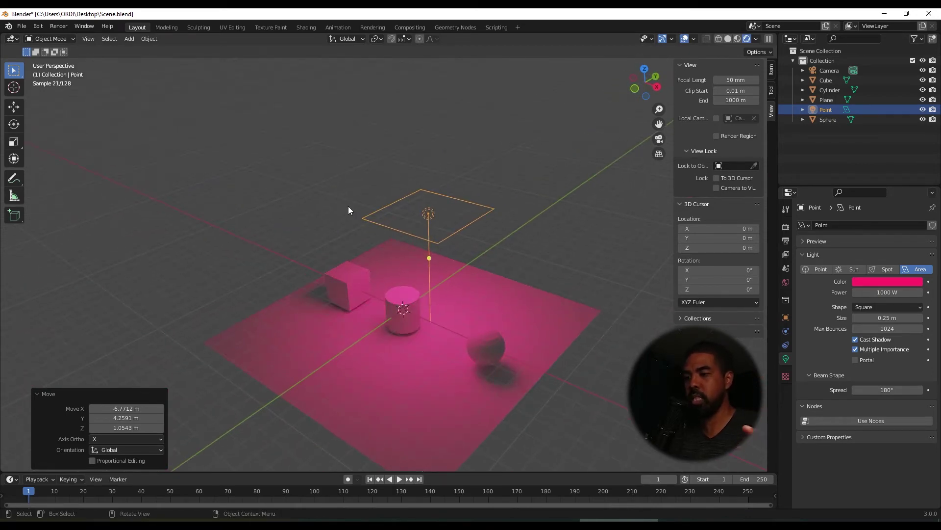
mouse_move(439, 273)
middle_down()
mouse_move(475, 250)
mouse_move(425, 272)
middle_up()
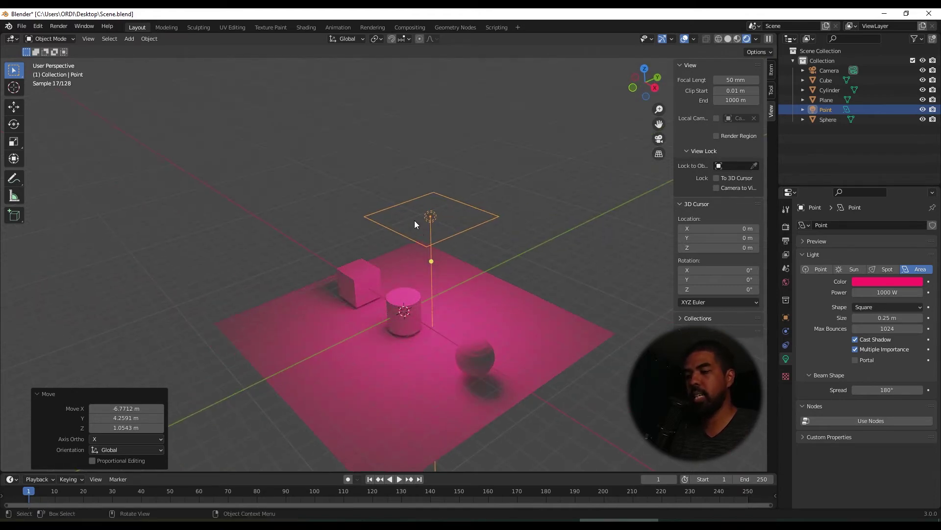
key(Delete)
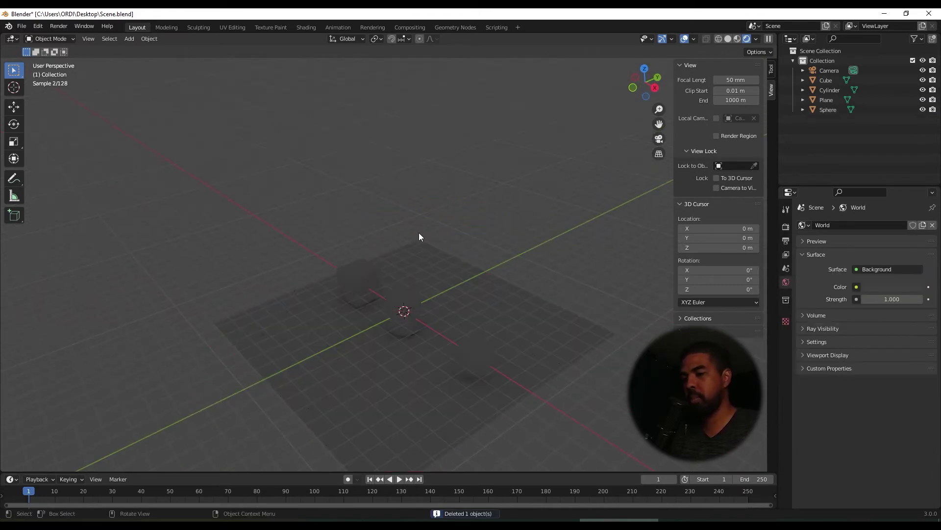
middle_drag(419, 232, 410, 277)
key(shift+a)
mouse_move(404, 278)
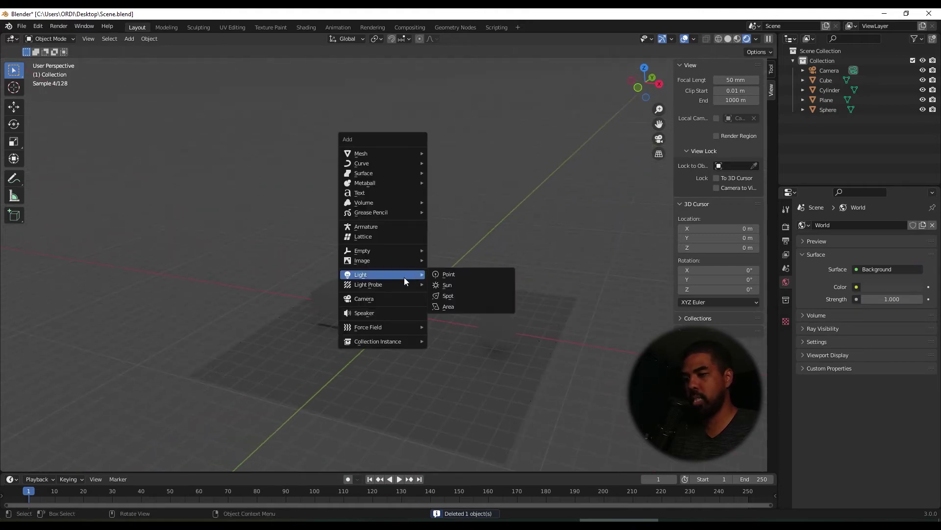
click(453, 284)
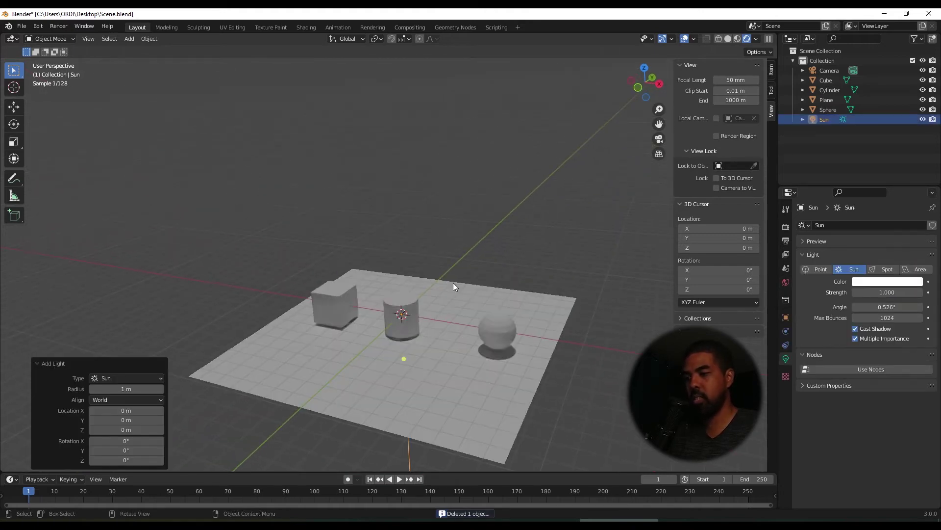
key(g)
key(z)
click(425, 131)
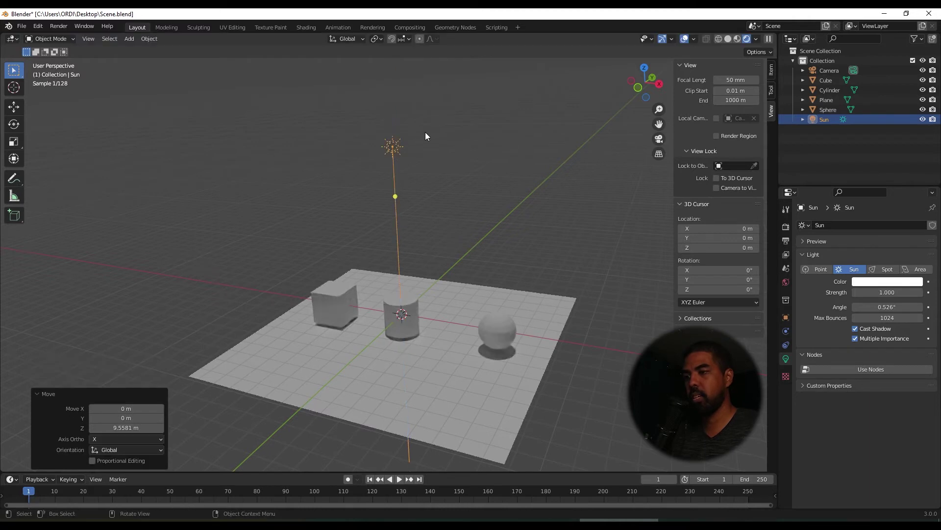
- Tilt the sun light's direction so its rays strike the objects diagonally and cast slanted shadows
middle_drag(393, 149, 323, 153)
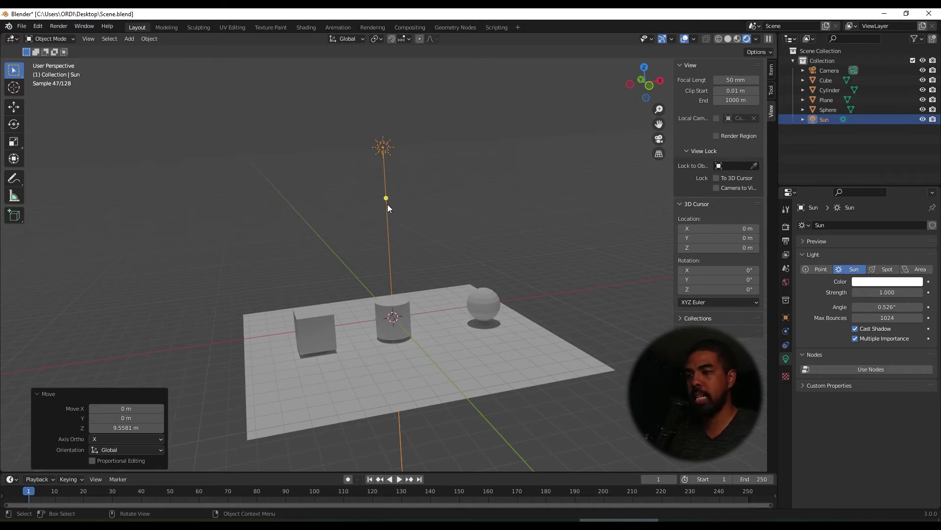
drag(384, 201, 516, 393)
middle_drag(399, 267, 429, 272)
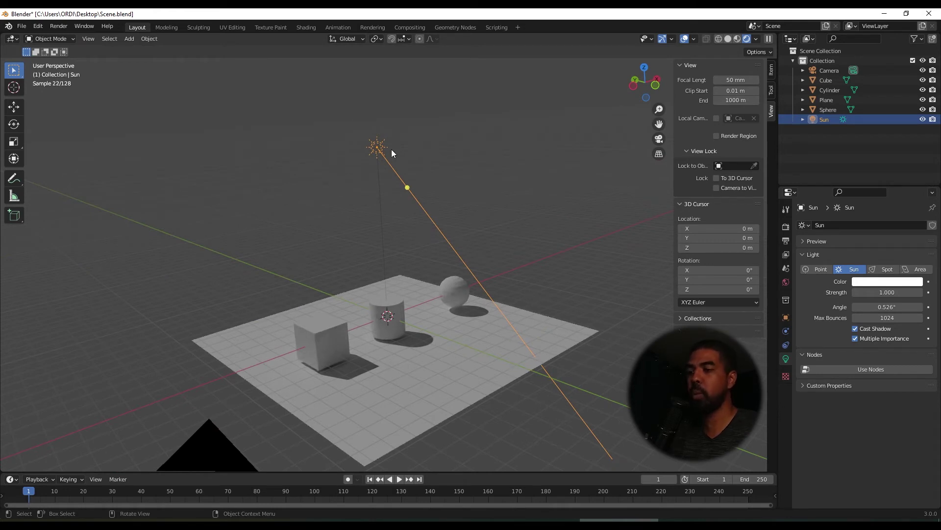
- Lower the sun light about 17.7 m along the Z axis, beneath the ground plane
scroll(406, 225, down, 2)
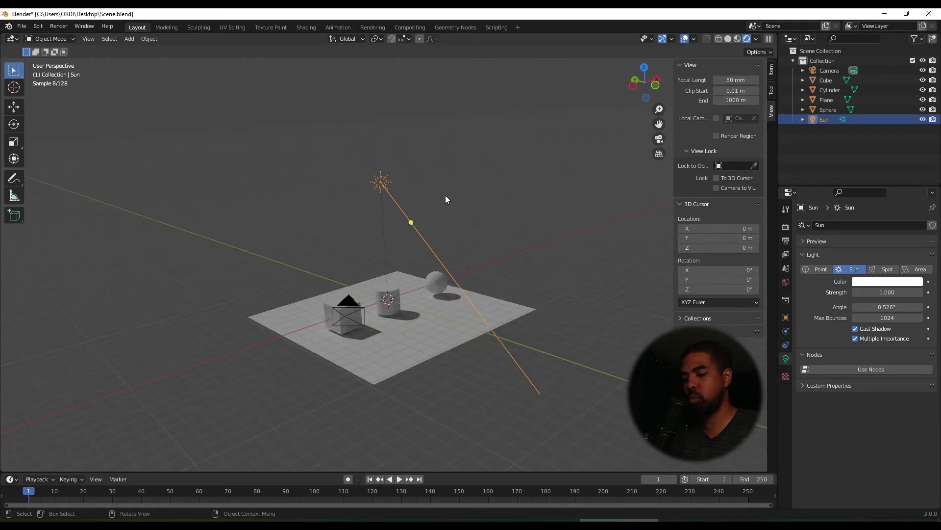
key(g)
key(z)
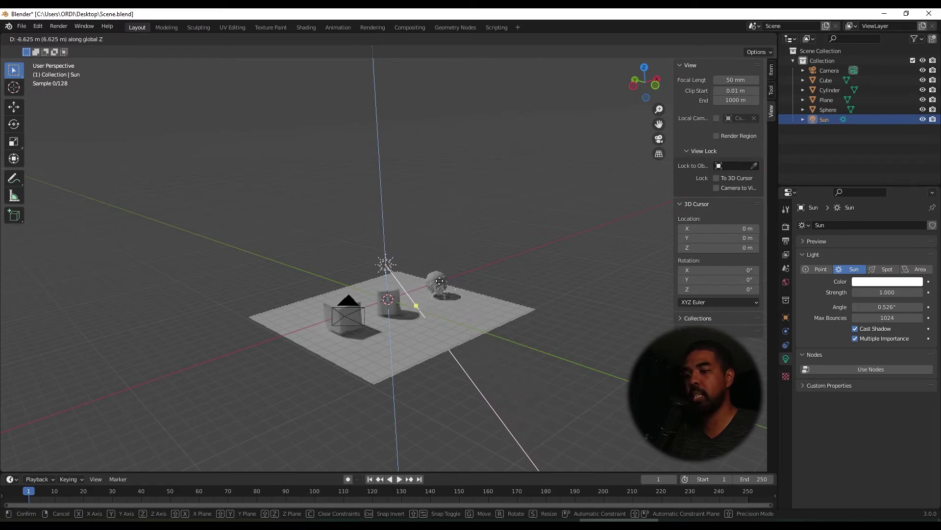
click(425, 373)
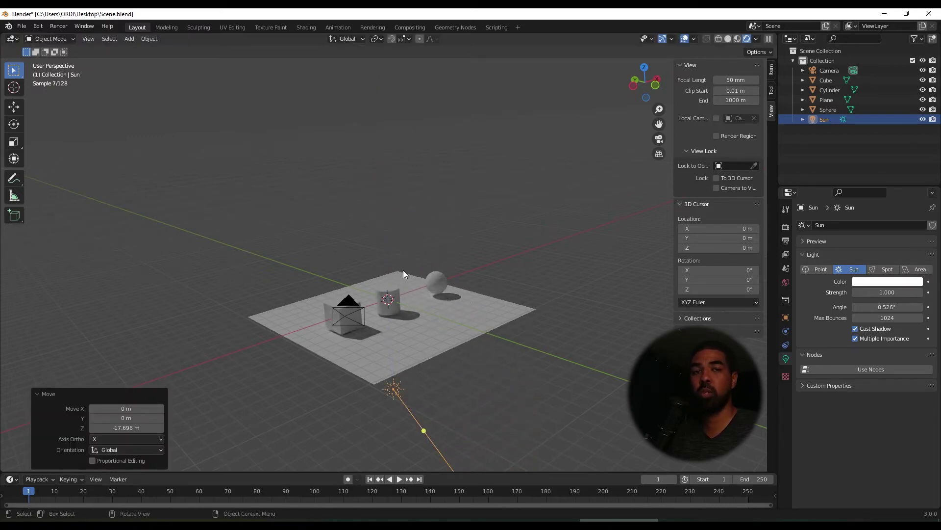
- Raise the sun light about 21.09 m along Z and move it about -13.49 m in X, 11.41 m in Y and 0.48 m in Z
key(g)
key(z)
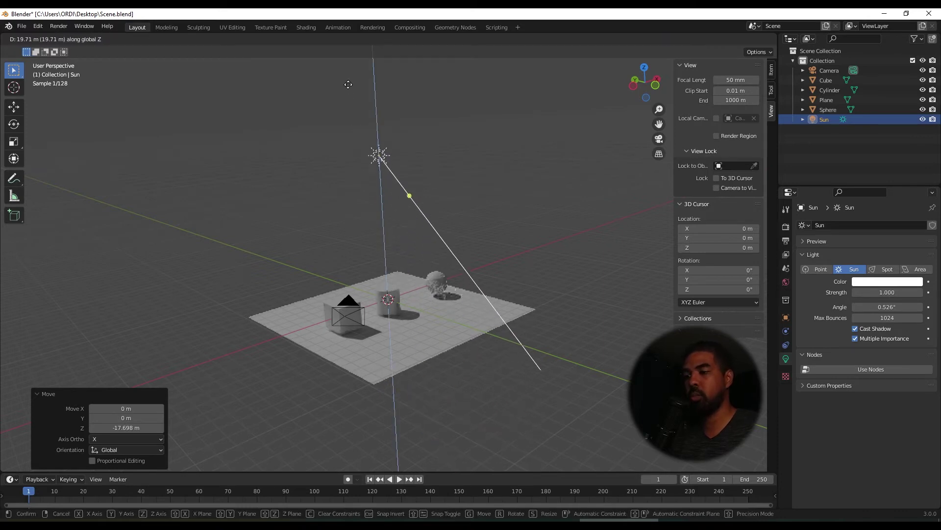
click(343, 155)
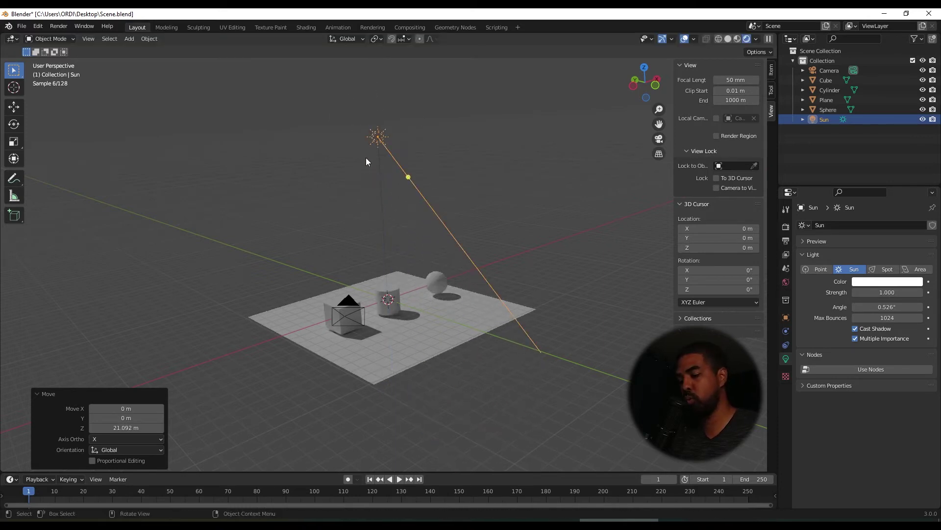
key(g)
click(131, 165)
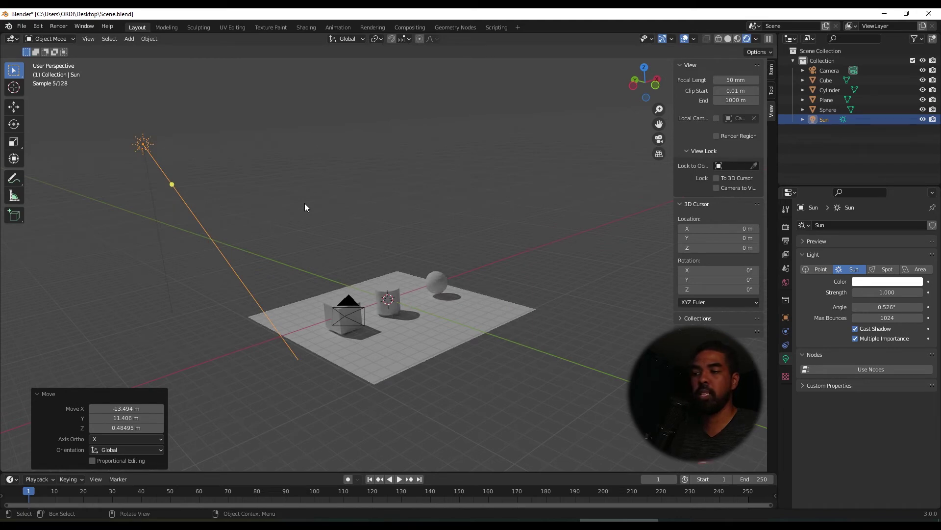
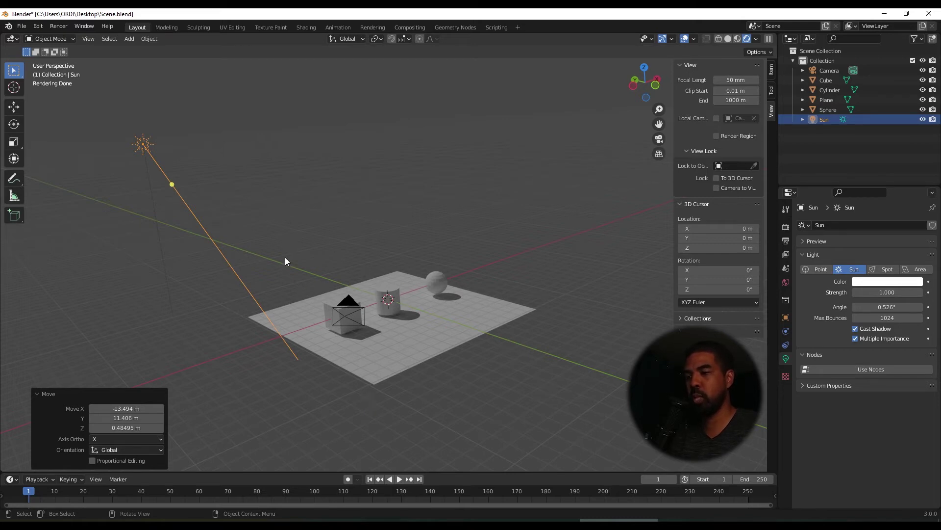
- Add a plane raised about 4.85 m along Z above the objects and scale it up about 5.37 times
key(shift+a)
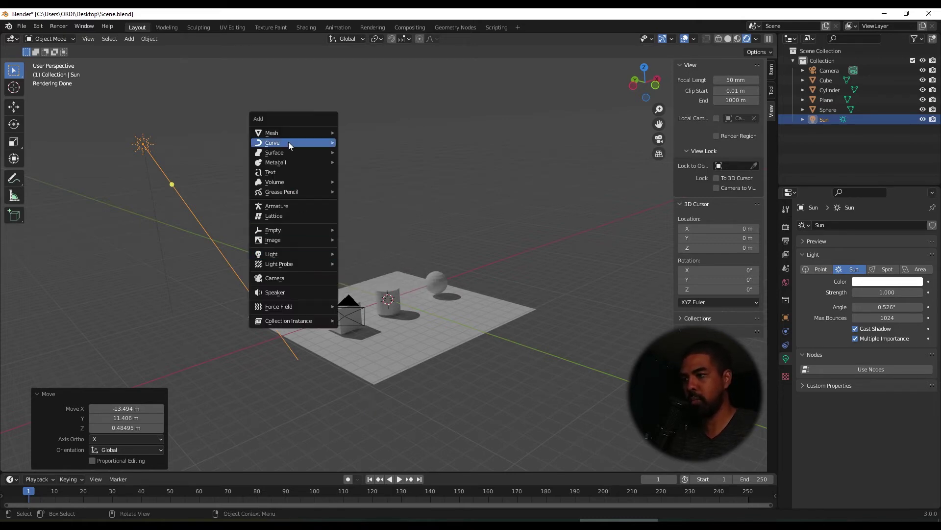
mouse_move(293, 133)
click(380, 133)
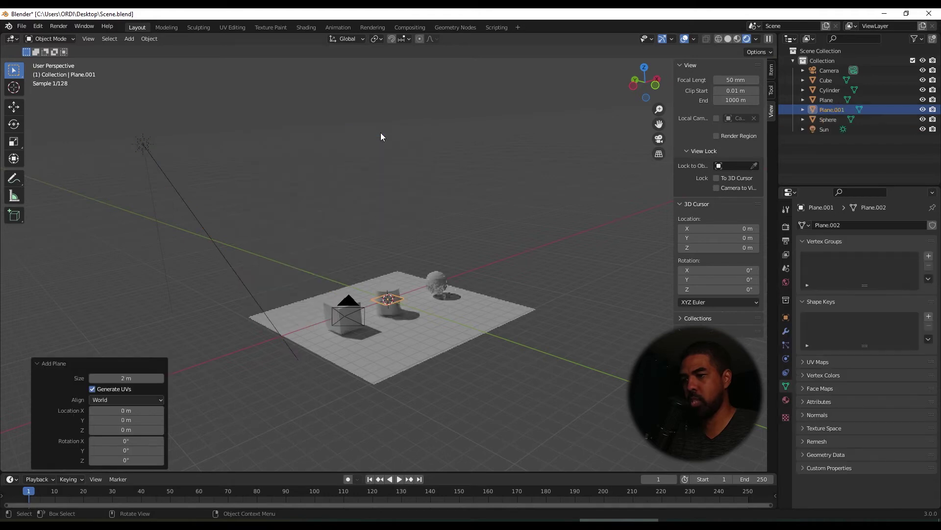
key(g)
key(z)
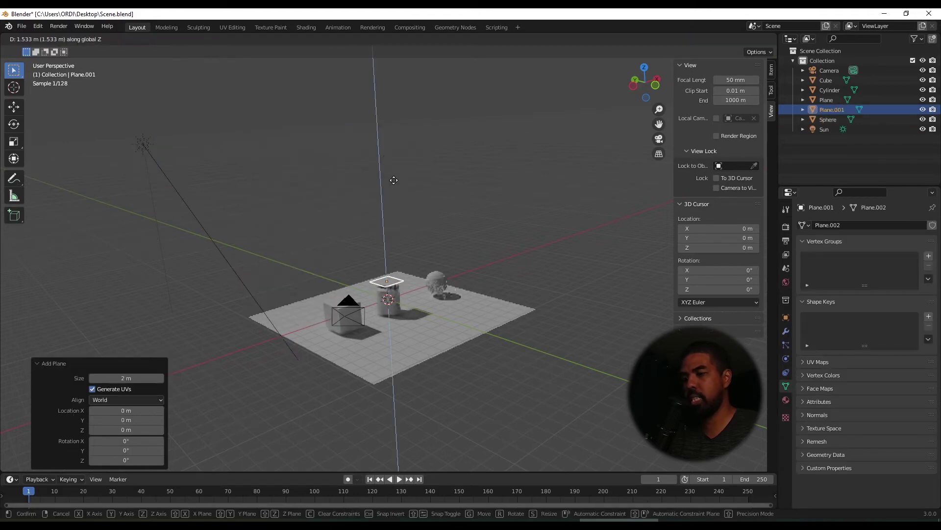
click(382, 143)
key(s)
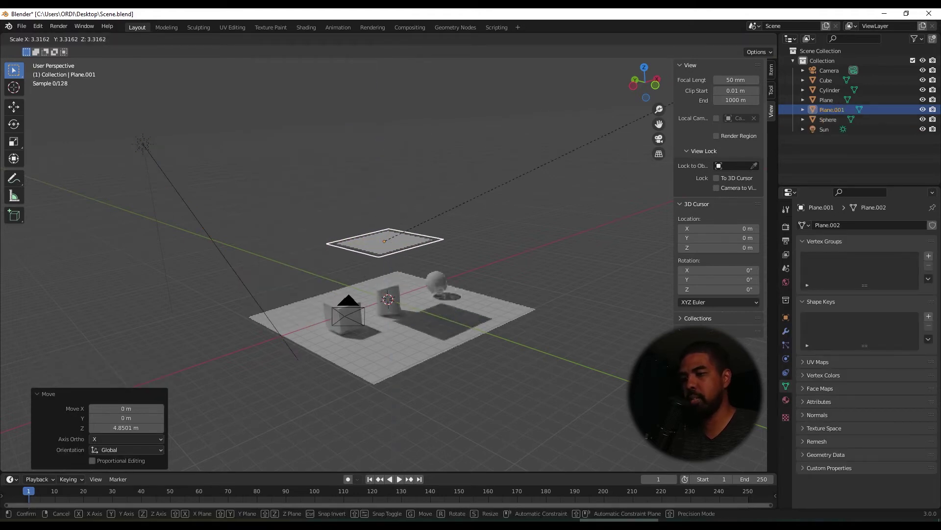
click(114, 54)
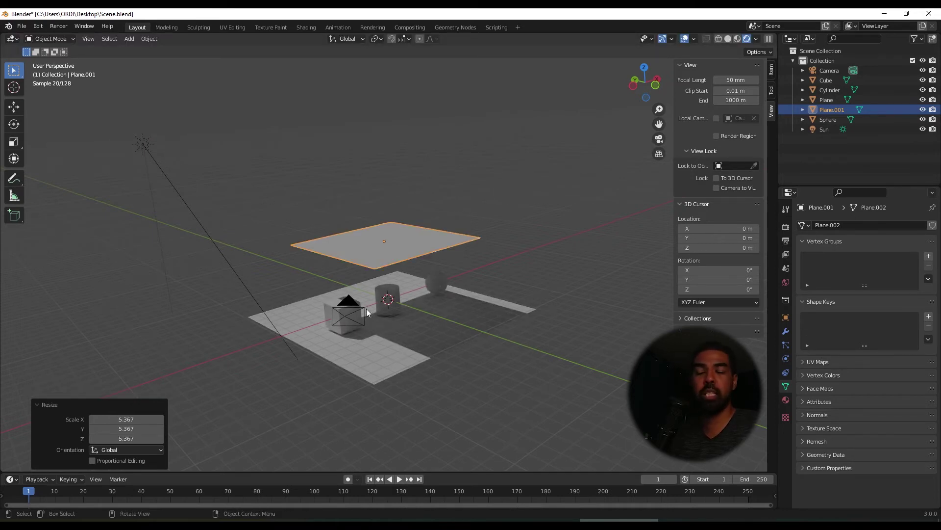
- Inspect the shadow cast on the objects by the raised plane and delete that plane
scroll(422, 310, up, 2)
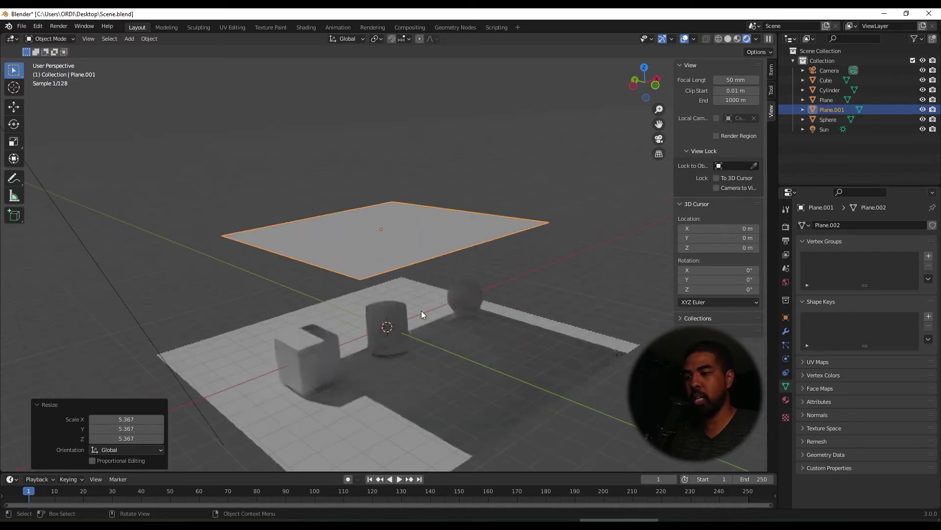
middle_drag(422, 310, 378, 258)
scroll(385, 267, down, 6)
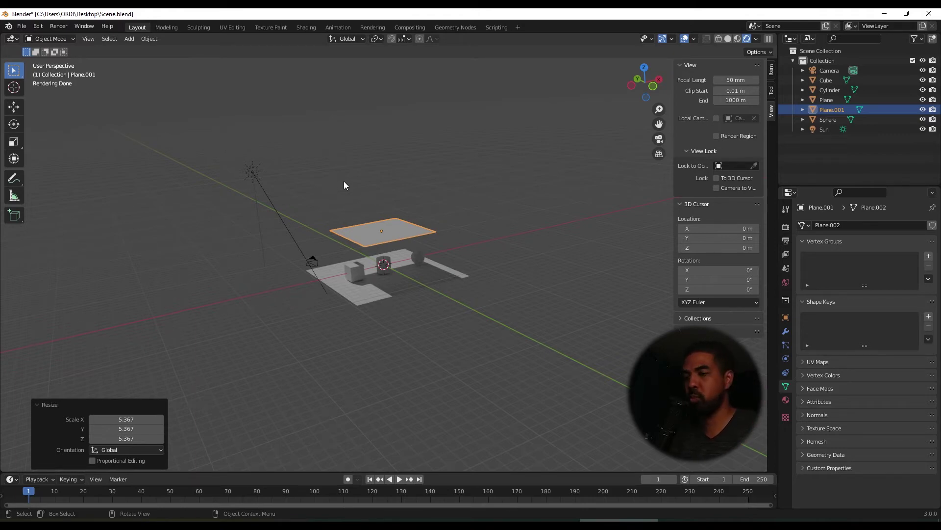
scroll(344, 184, up, 2)
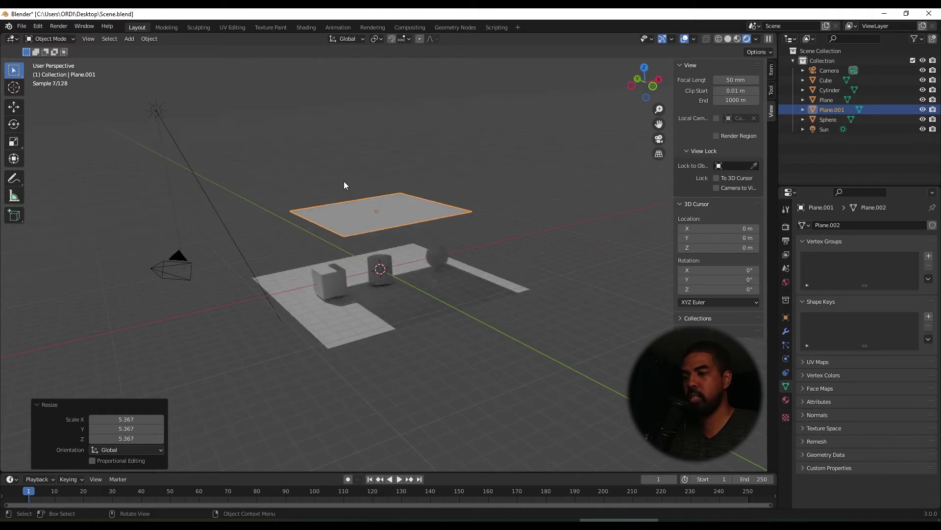
key(Delete)
- Set the sun light's strength to 3000
click(160, 112)
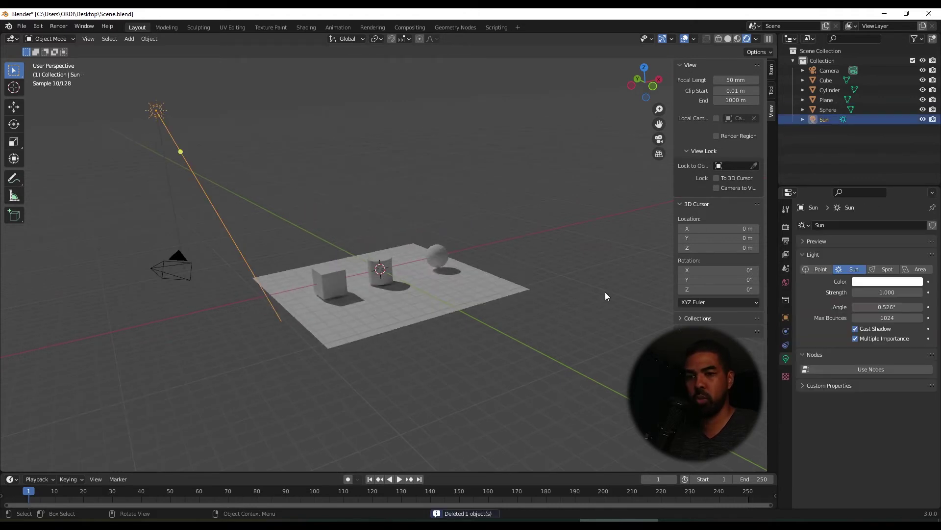
click(888, 292)
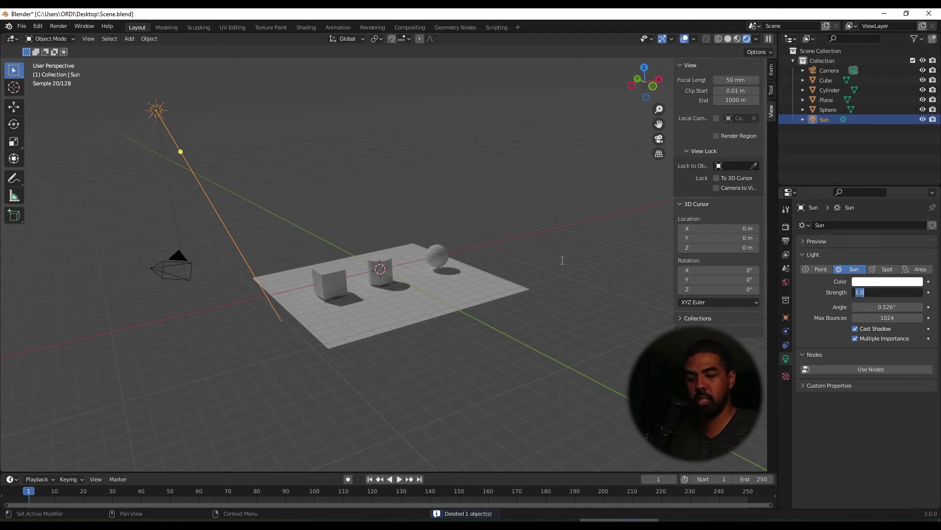
text(3000)
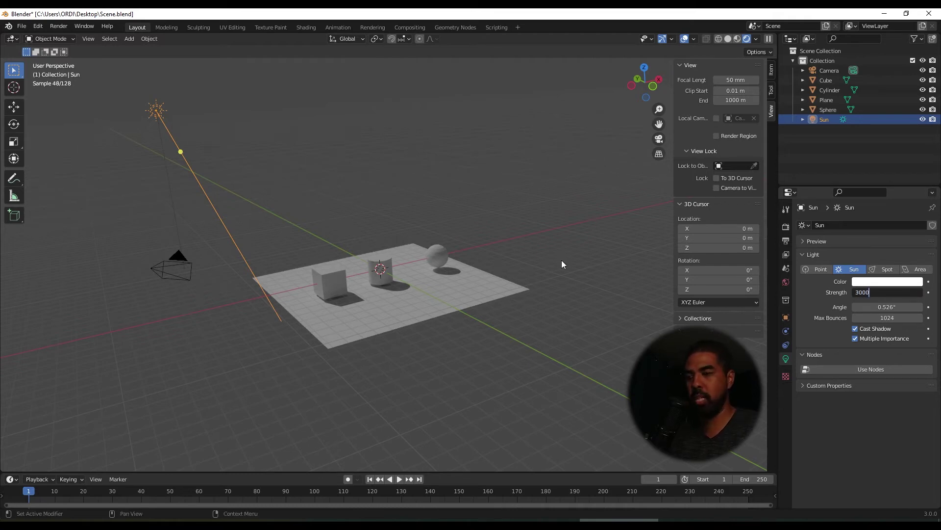
key(Return)
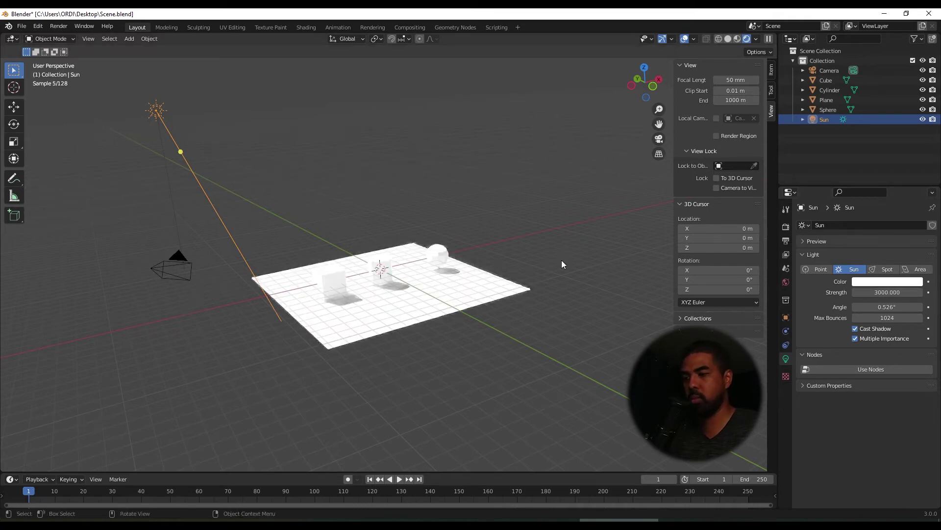
- Change the sun light's color to magenta and set its strength to 200
scroll(417, 297, up, 2)
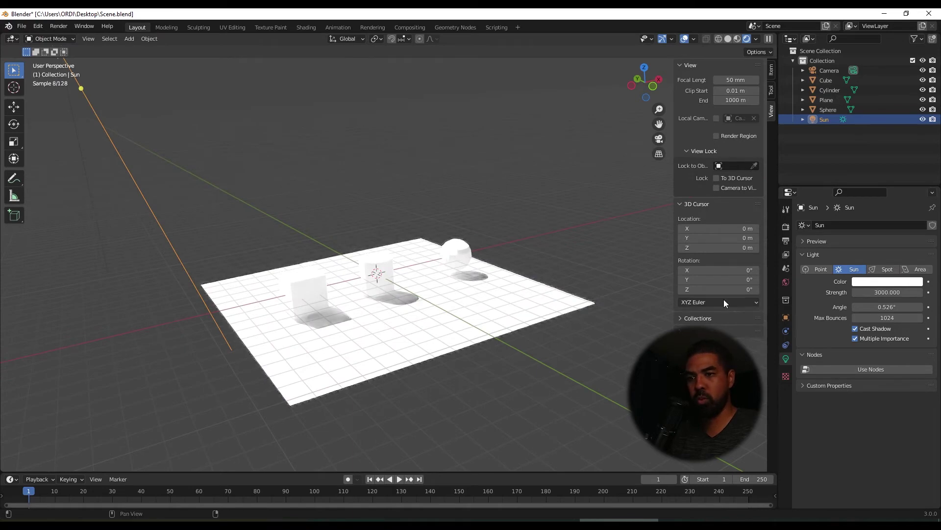
click(874, 282)
click(873, 182)
click(907, 196)
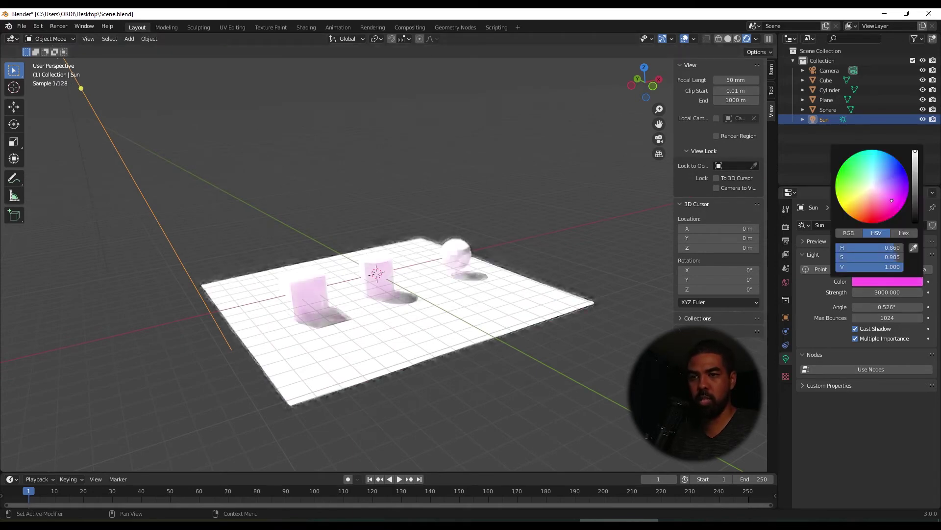
click(890, 292)
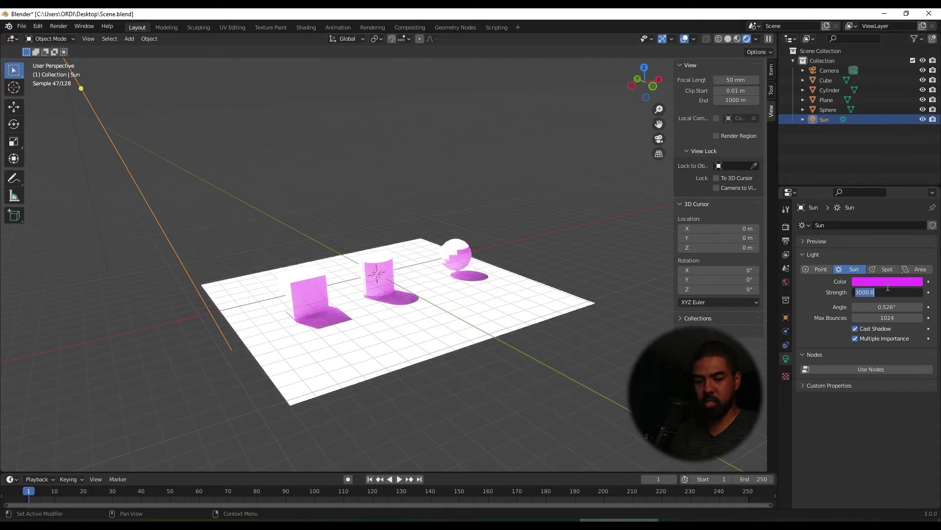
text(200)
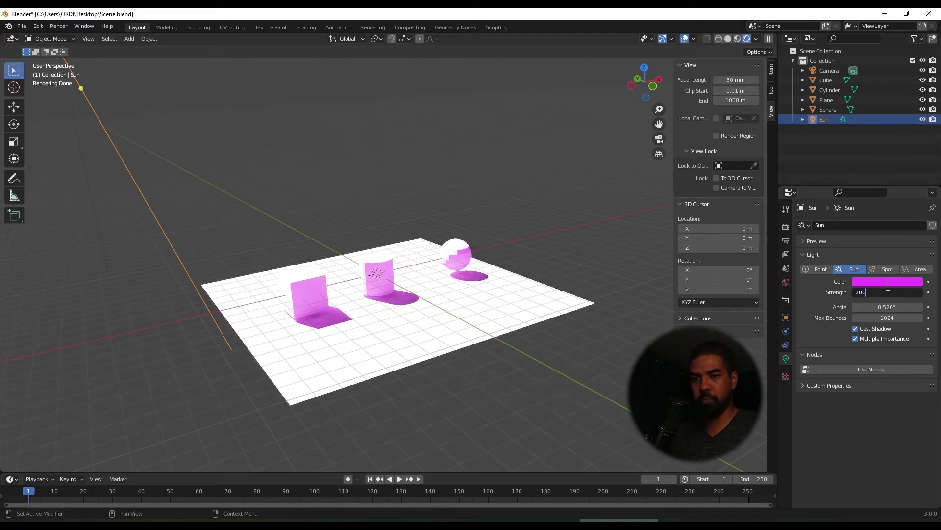
key(Return)
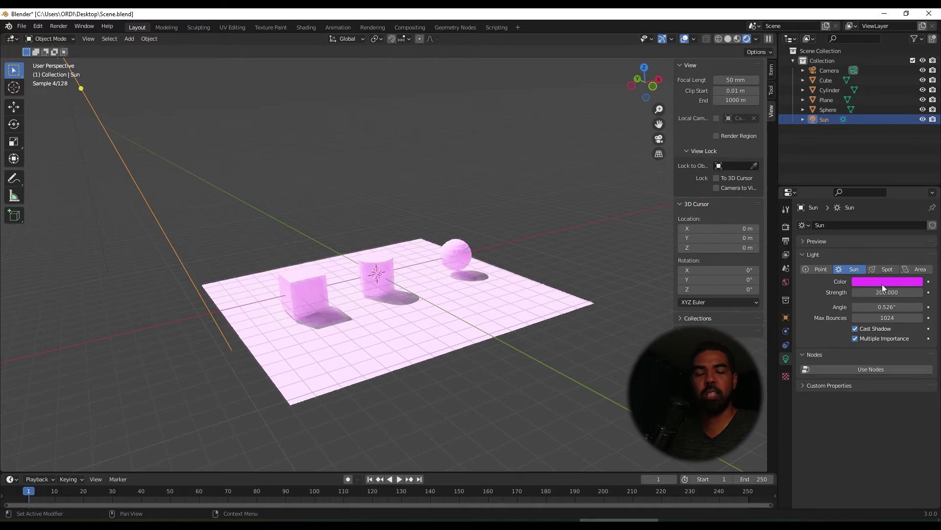
- Replace the magenta sun light with a new default sun light at the origin
click(519, 183)
scroll(519, 184, down, 3)
mouse_move(519, 184)
middle_down()
mouse_move(502, 180)
mouse_move(528, 178)
middle_up()
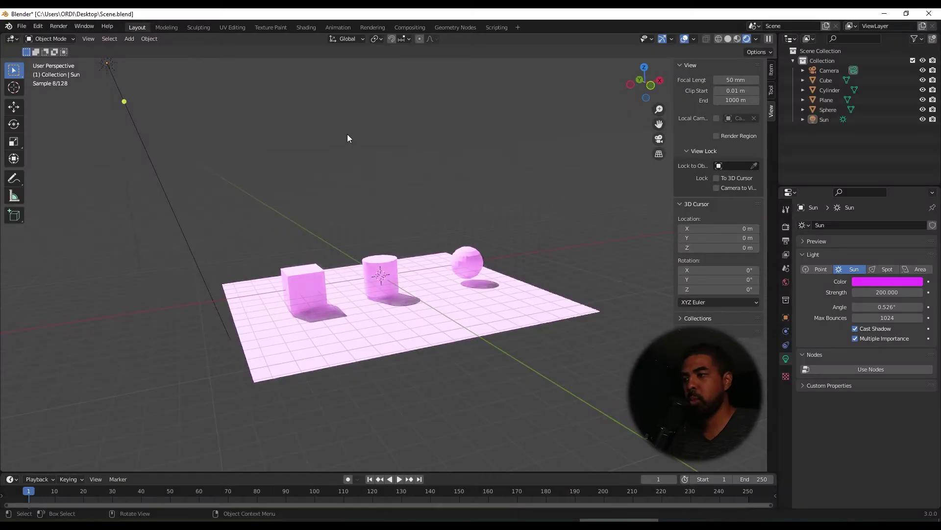
scroll(347, 135, down, 1)
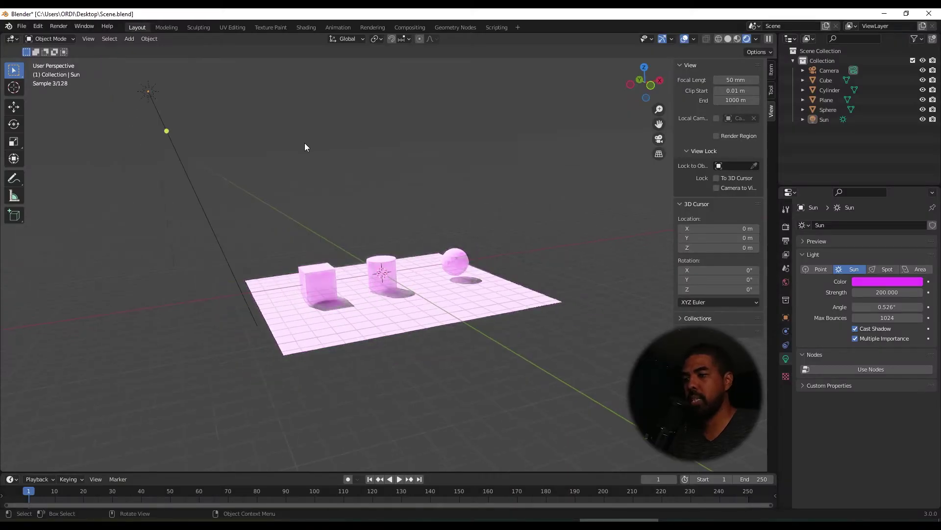
click(151, 89)
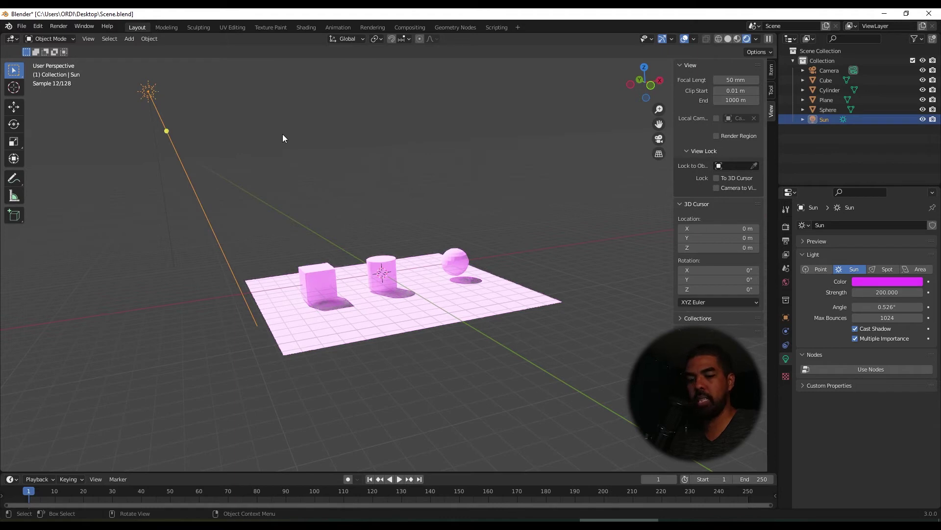
key(Delete)
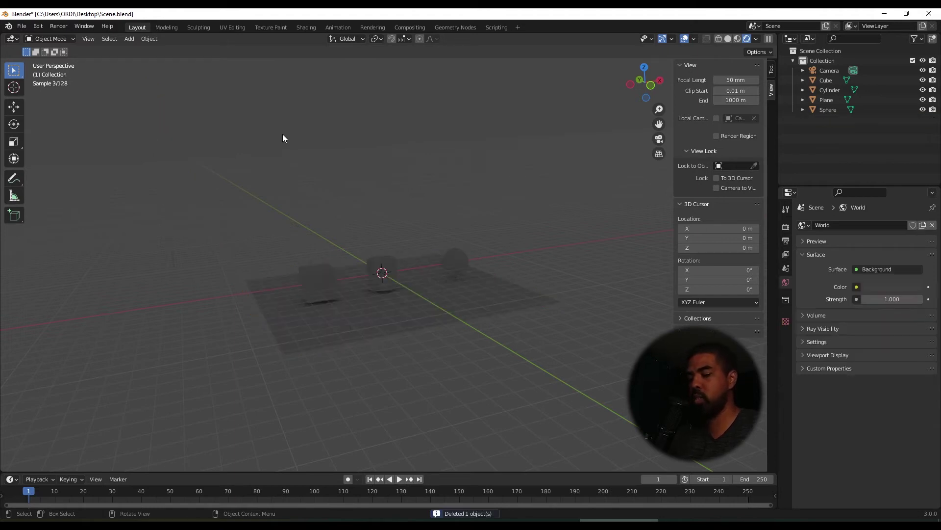
key(shift+a)
mouse_move(283, 134)
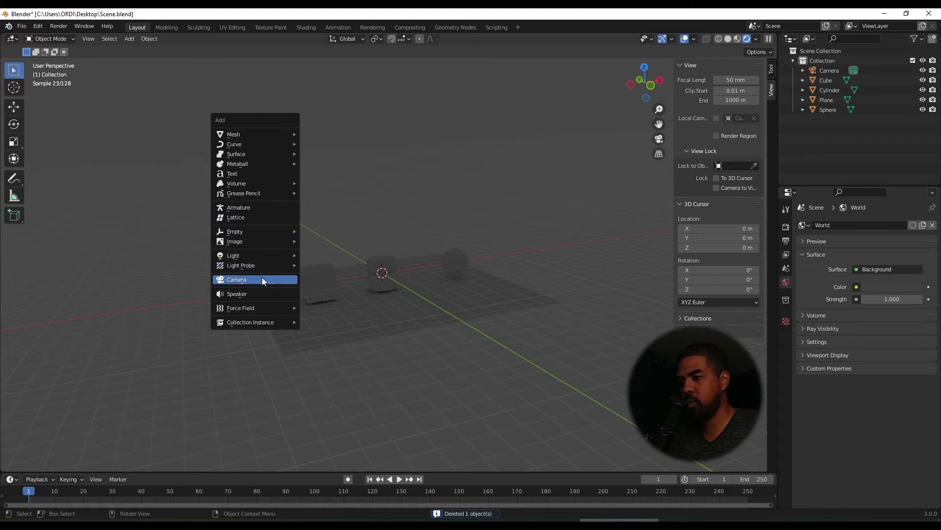
mouse_move(258, 255)
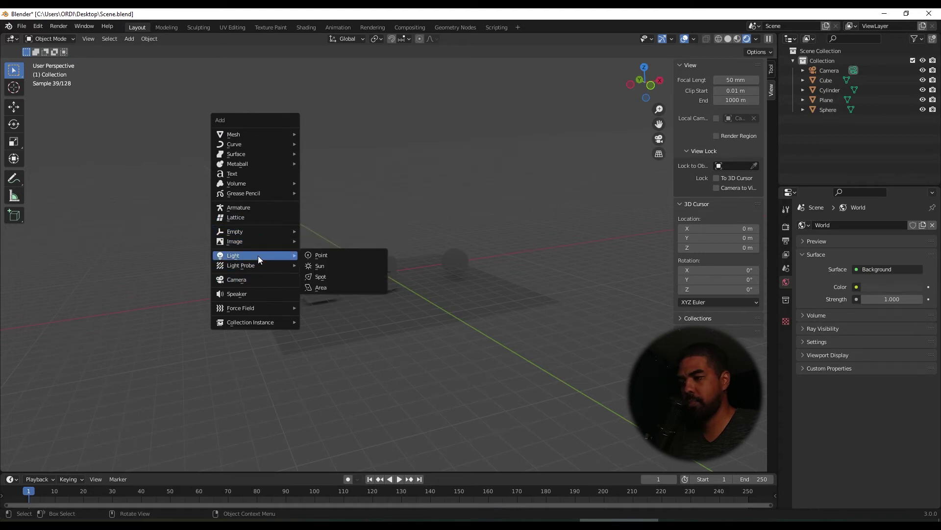
click(331, 264)
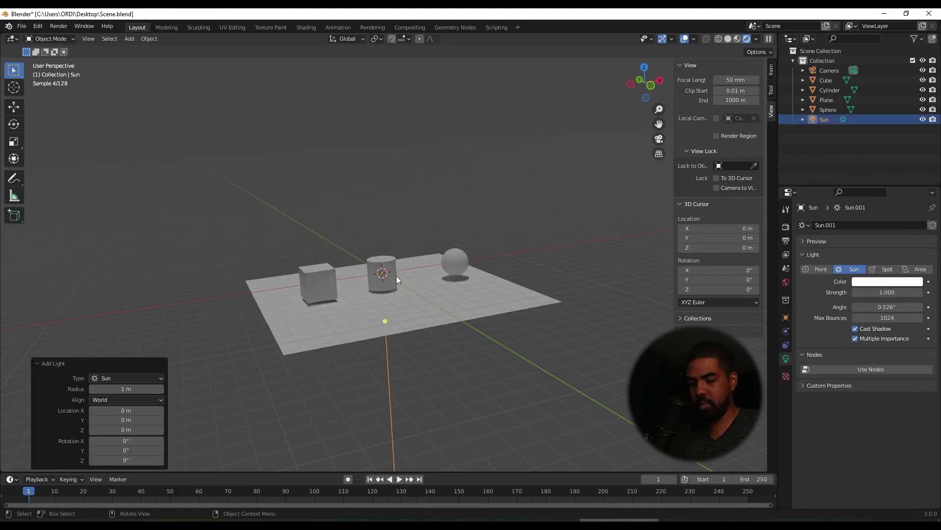
- Raise the new sun light along the Z axis above the objects and tilt its rays diagonally so they cast slanted shadows
key(g)
key(z)
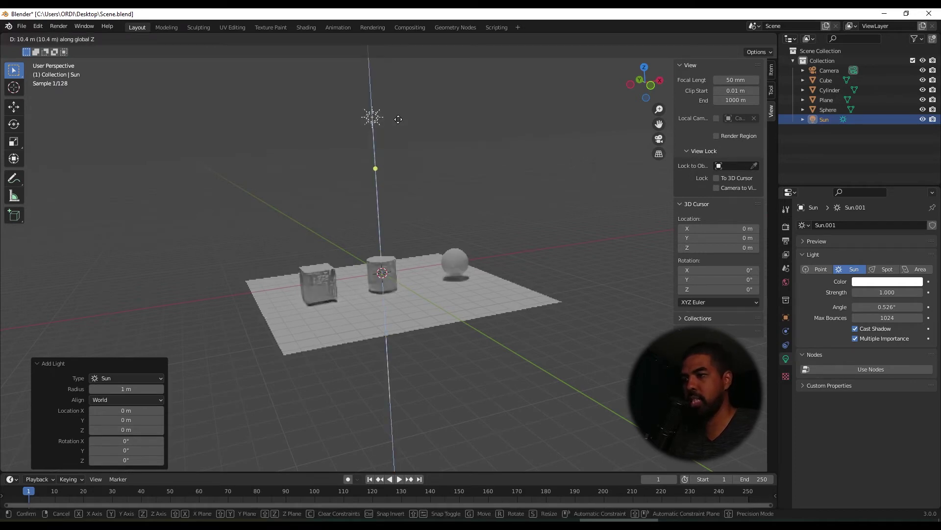
click(370, 158)
drag(377, 167, 519, 301)
middle_drag(467, 260, 460, 190)
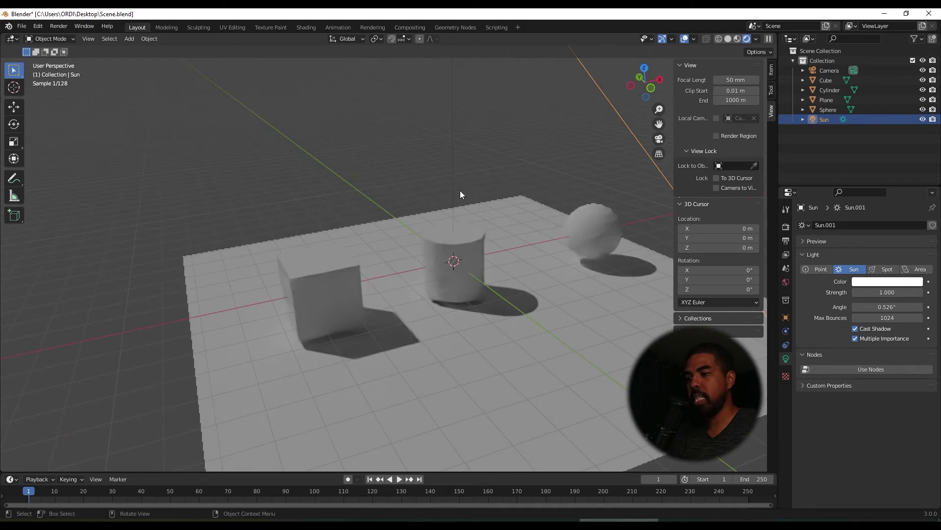
- Switch to the Shading workspace with the cube selected, using rendered viewport shading and displaying the render properties
click(331, 280)
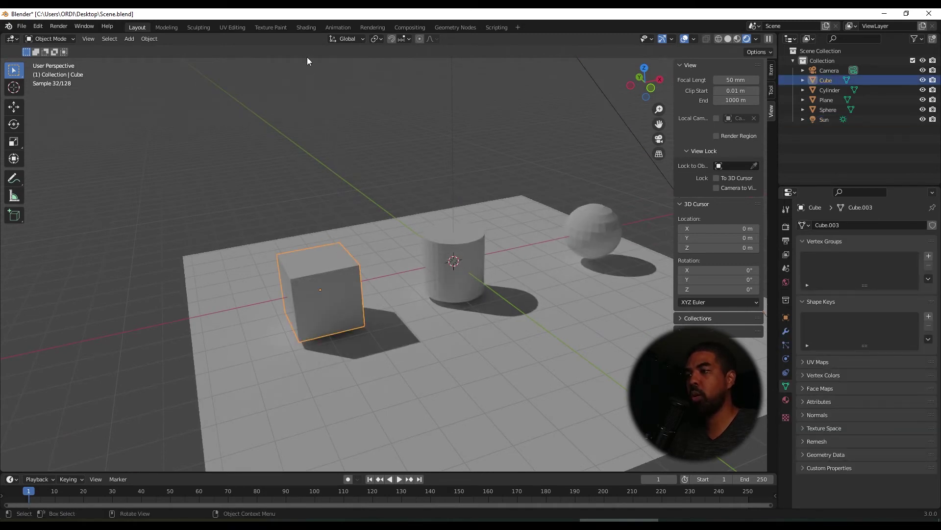
click(306, 28)
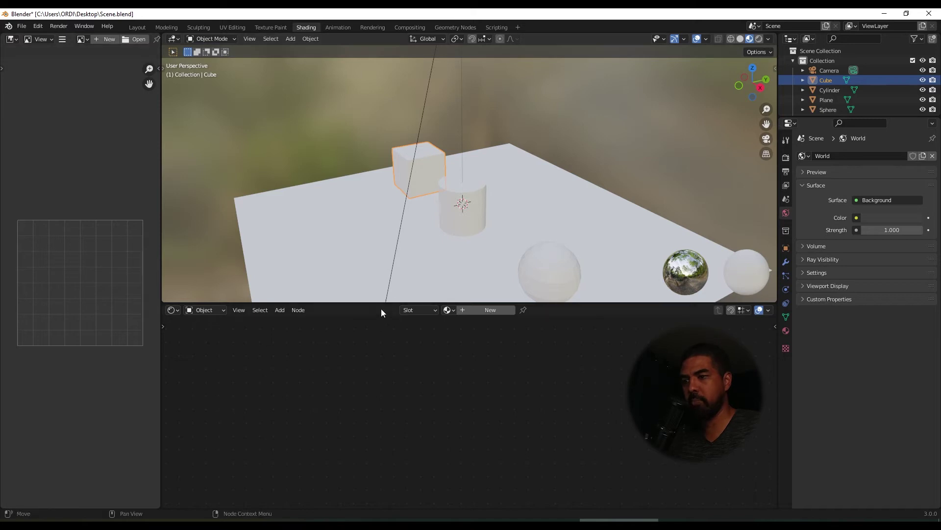
middle_drag(412, 191, 680, 183)
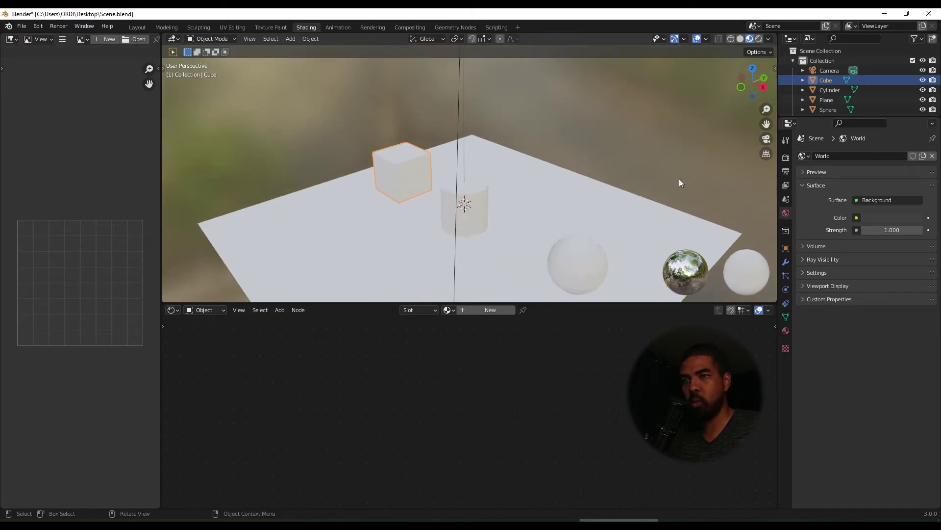
click(760, 40)
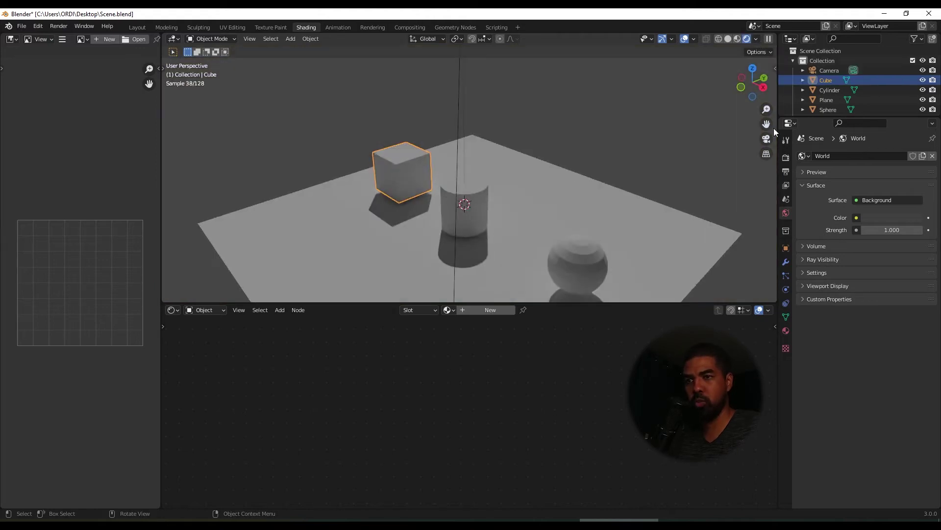
click(786, 157)
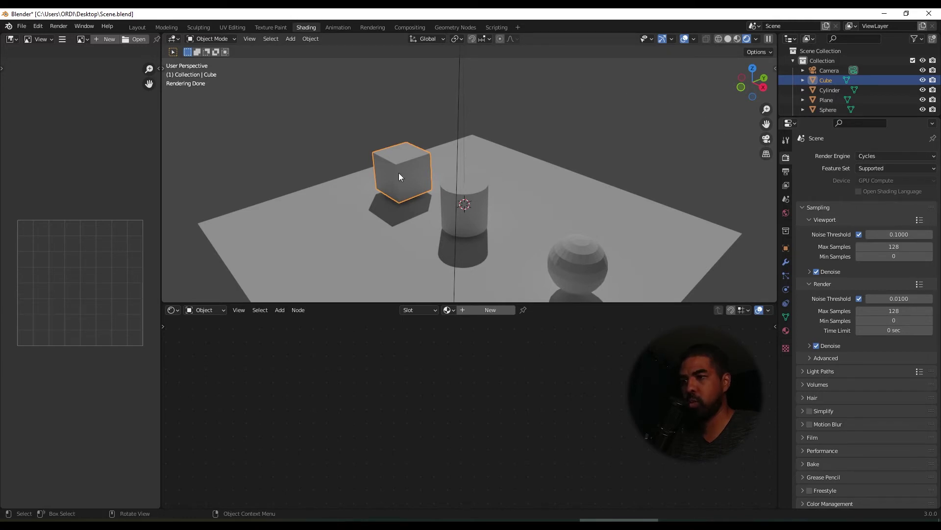
- Create a new material for the cube and name it Cube
click(426, 240)
click(388, 194)
click(491, 309)
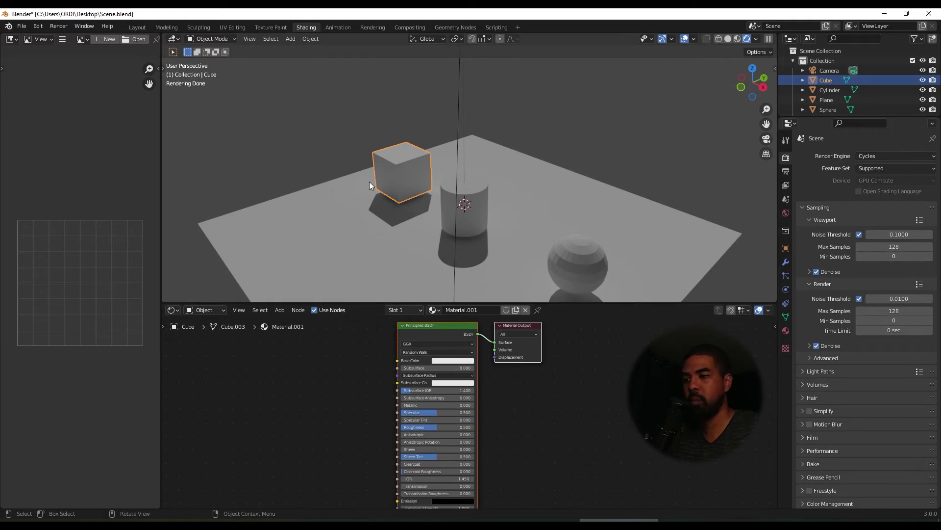
click(483, 310)
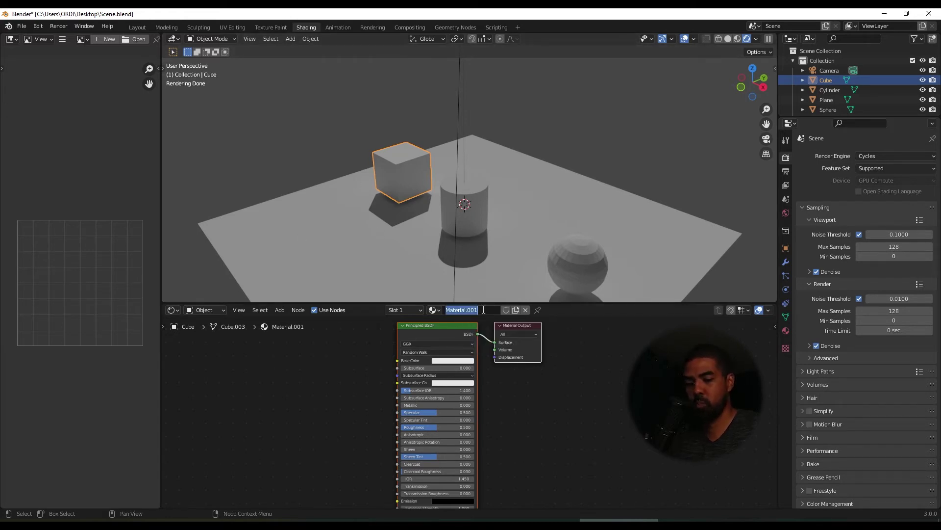
text(Cube)
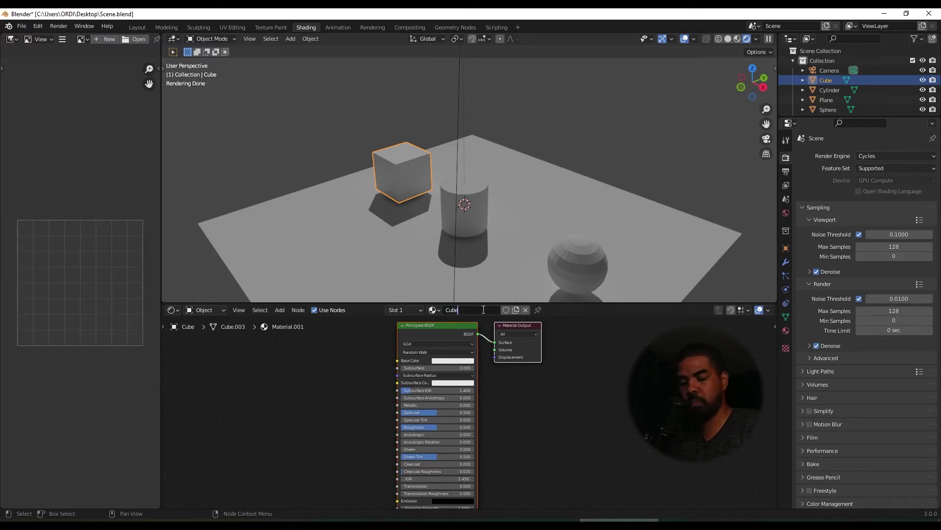
key(Return)
scroll(514, 375, up, 2)
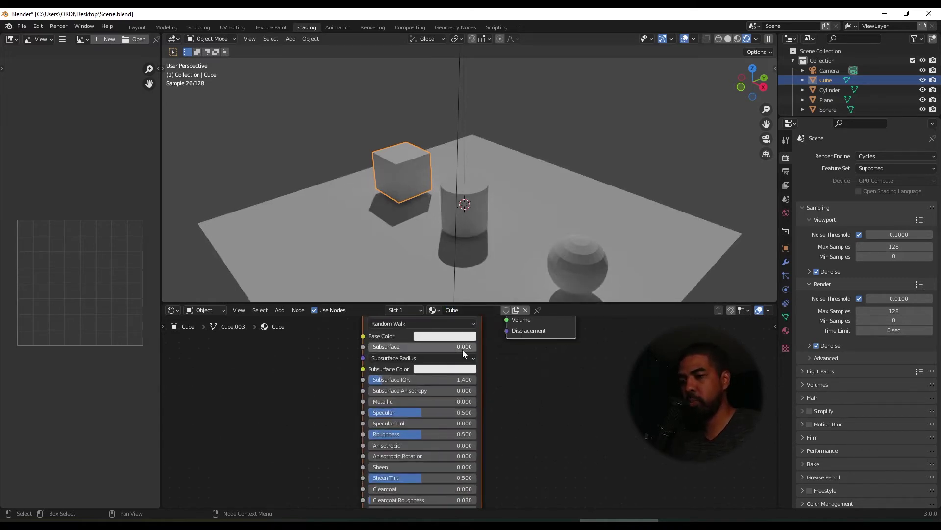
- Set the cube material's Base Color to bright green
middle_drag(513, 374, 563, 458)
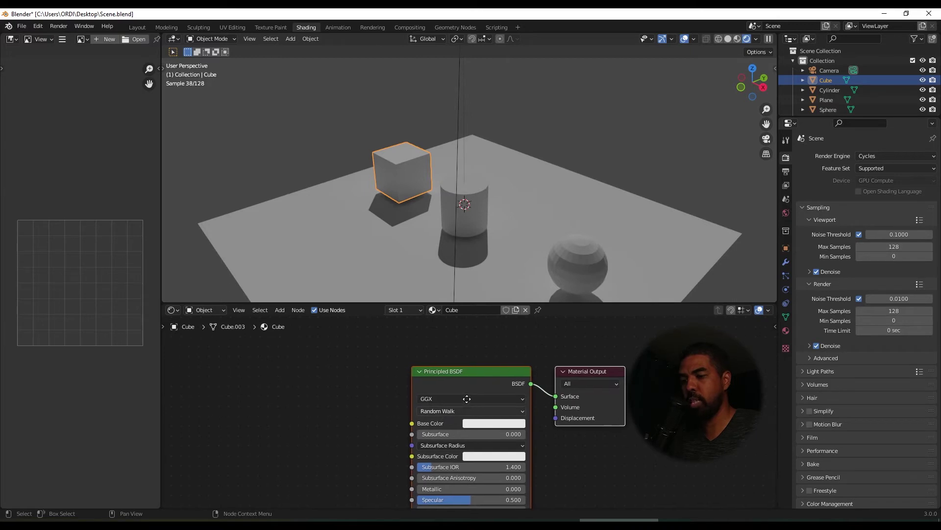
middle_drag(480, 416, 467, 386)
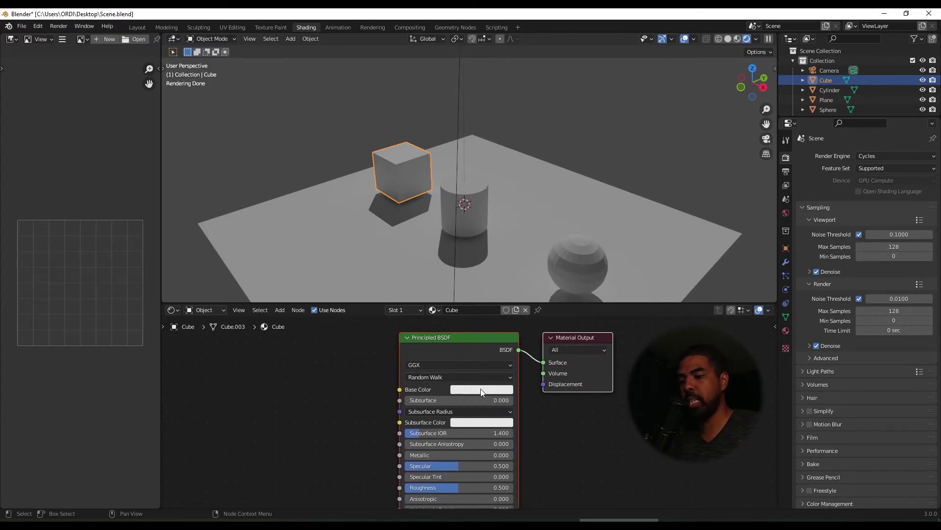
click(480, 390)
click(468, 258)
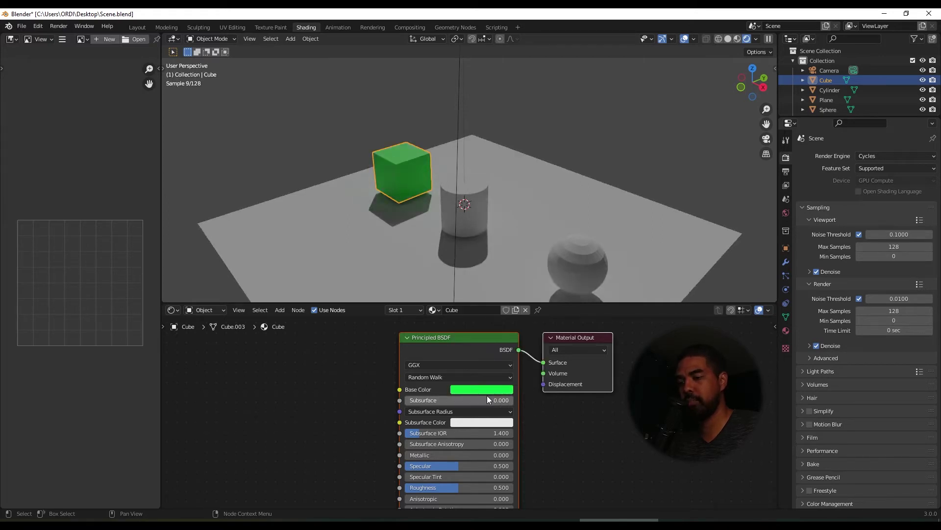
- Try the cube material's Roughness at 0 and 1, and settle on 0.127
middle_drag(486, 245, 455, 175)
scroll(449, 226, up, 3)
scroll(428, 169, up, 2)
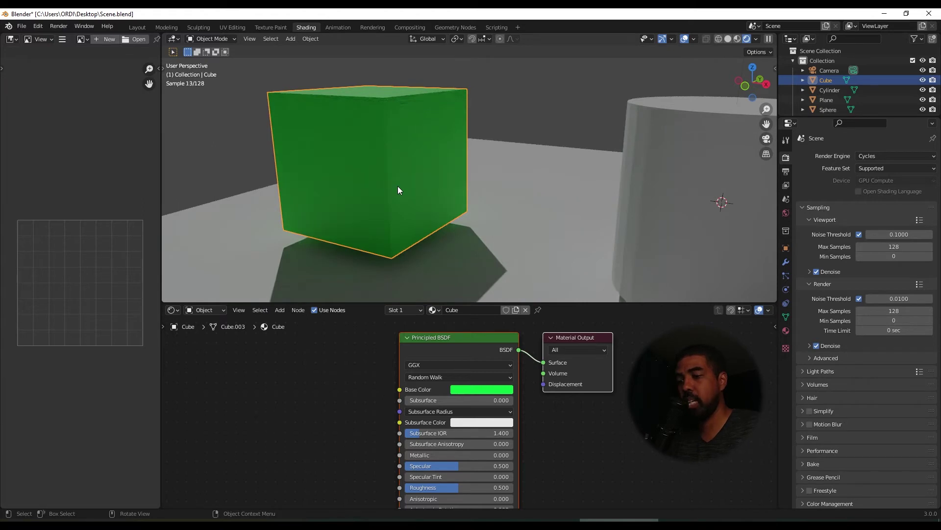
middle_drag(525, 426, 545, 345)
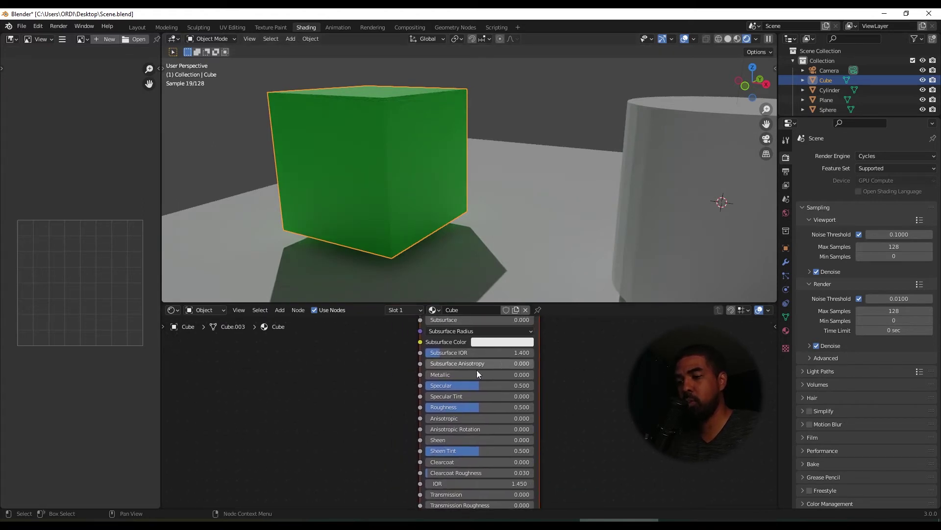
drag(480, 414, 424, 414)
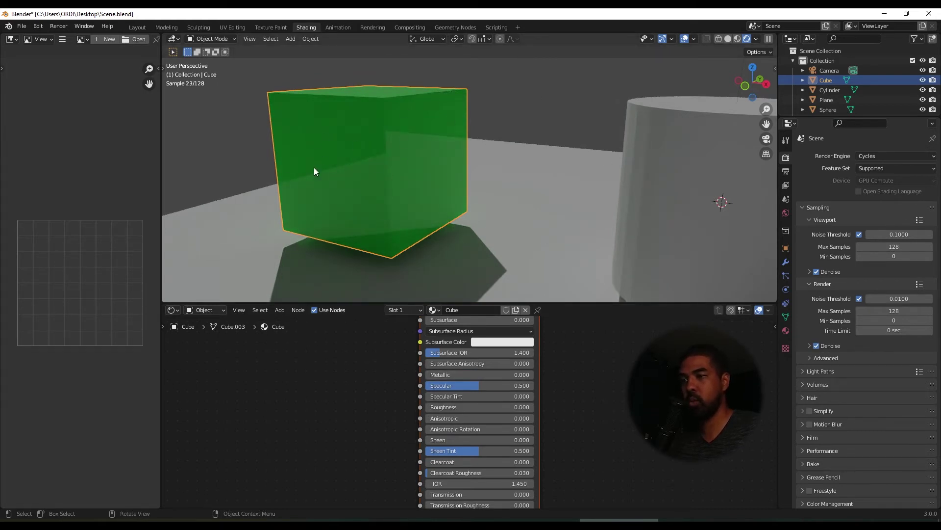
drag(454, 407, 537, 407)
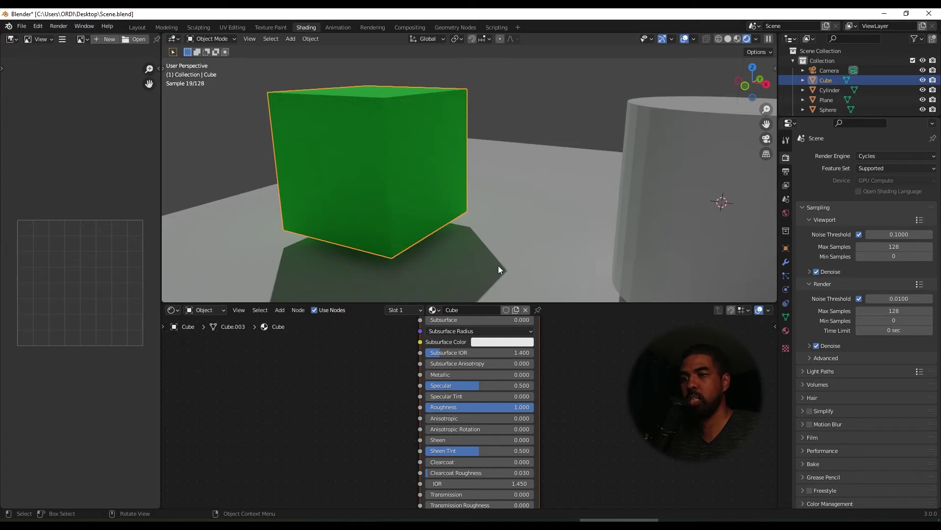
drag(529, 407, 454, 407)
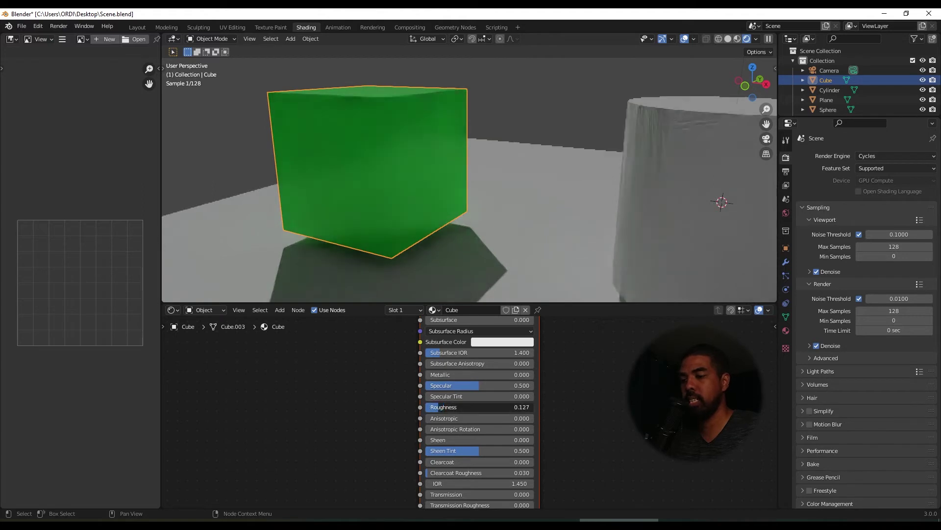
- Try the cube material's Specular at 1 and 0, leave it at 0.505, and set Metallic to 1
drag(445, 407, 439, 408)
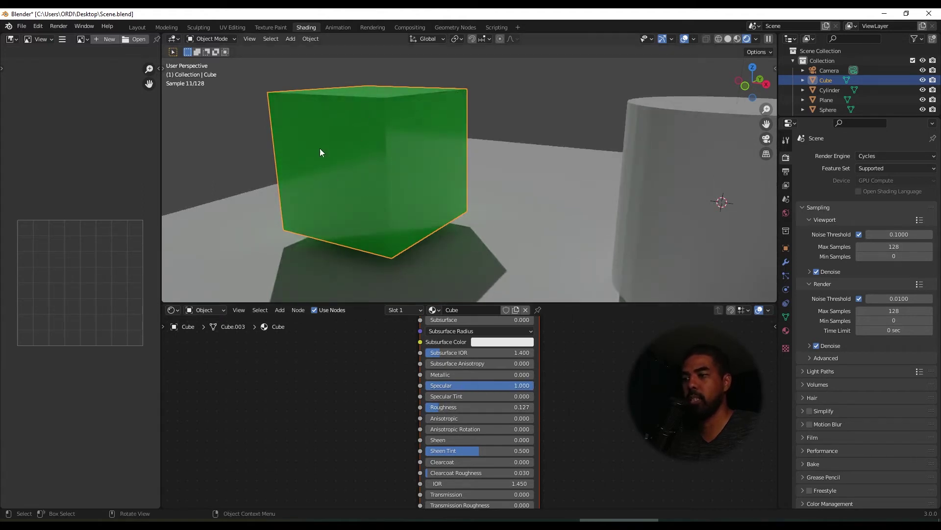
drag(525, 385, 425, 387)
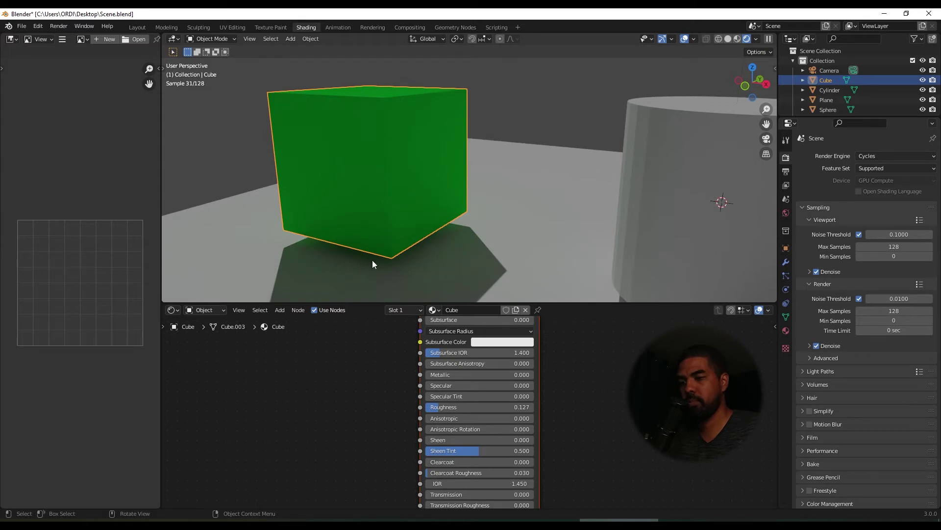
drag(430, 385, 532, 374)
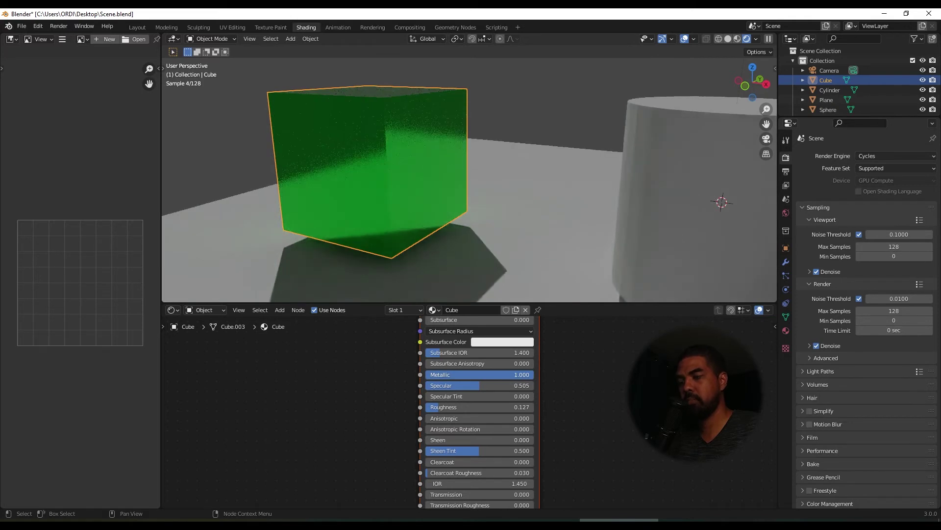
- Make the cube glow by setting its material's Emission color to white
scroll(484, 392, up, 2)
middle_drag(487, 448, 496, 506)
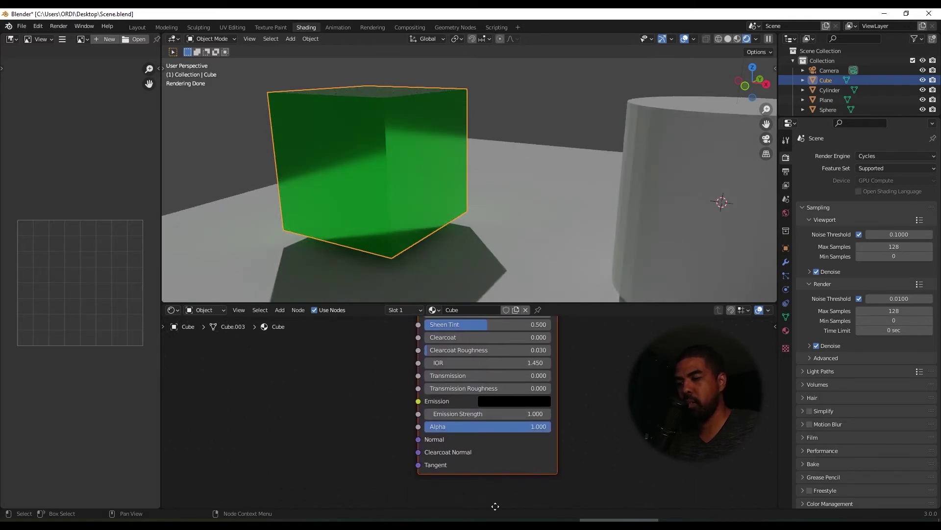
click(505, 402)
drag(578, 315, 577, 235)
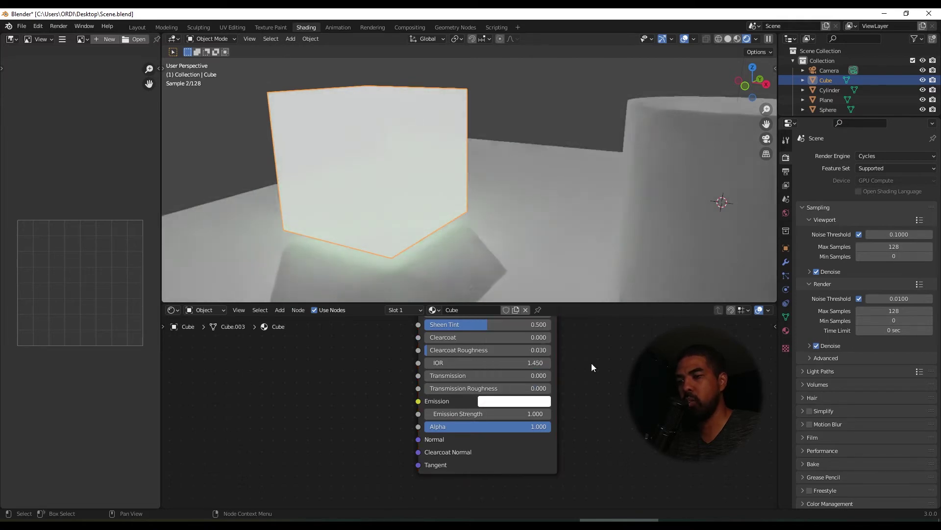
- Create a new material for the cylinder and set its Base Color to blue
scroll(539, 206, down, 8)
middle_drag(554, 198, 401, 222)
scroll(623, 410, down, 3)
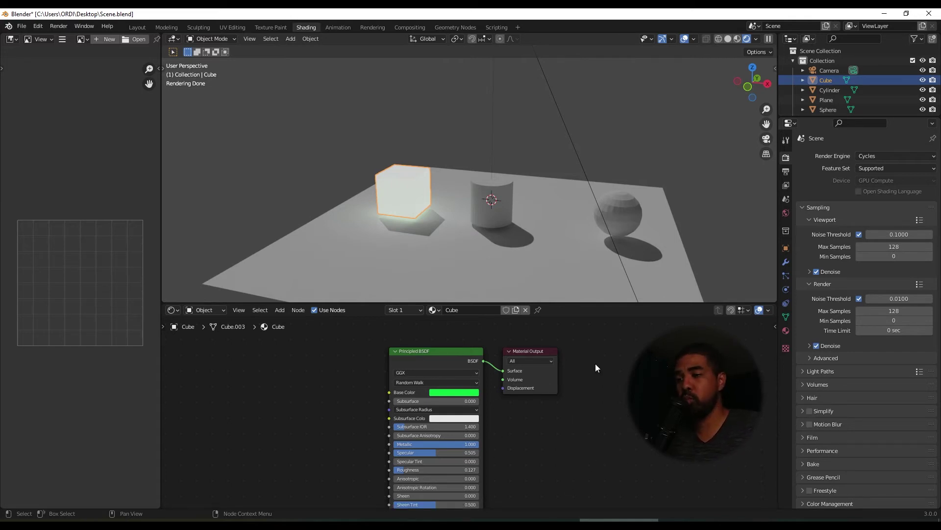
scroll(506, 190, up, 1)
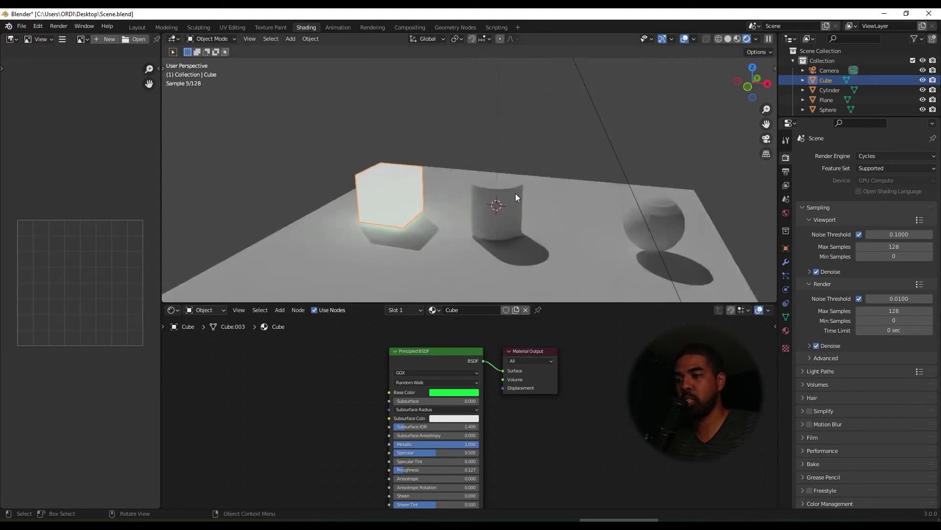
click(516, 193)
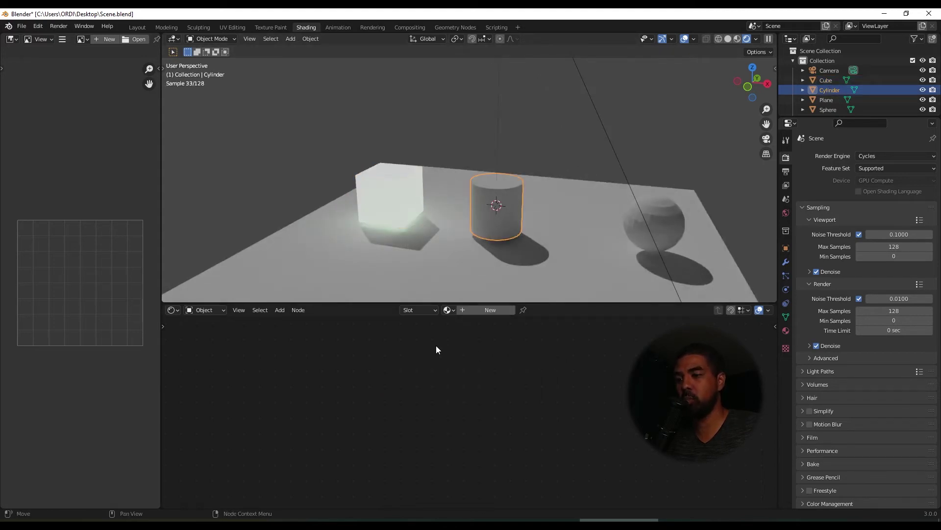
click(491, 311)
click(454, 392)
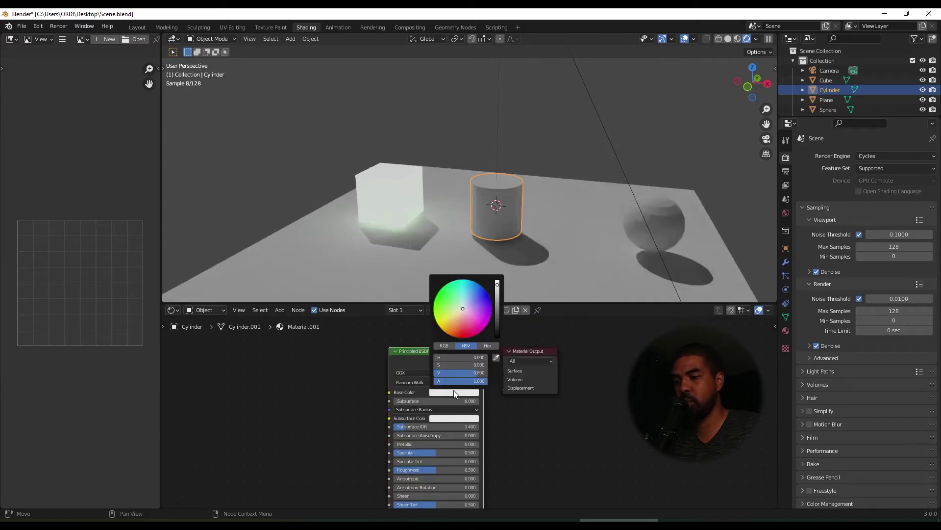
key(ctrl+v)
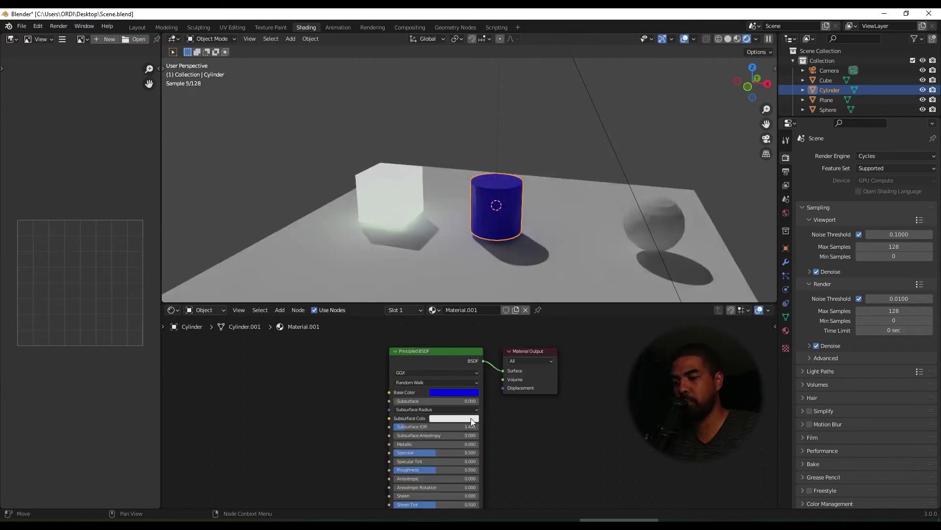
- Set the cylinder material's Roughness to 0 and its Metallic and Specular to 1
scroll(461, 417, up, 4)
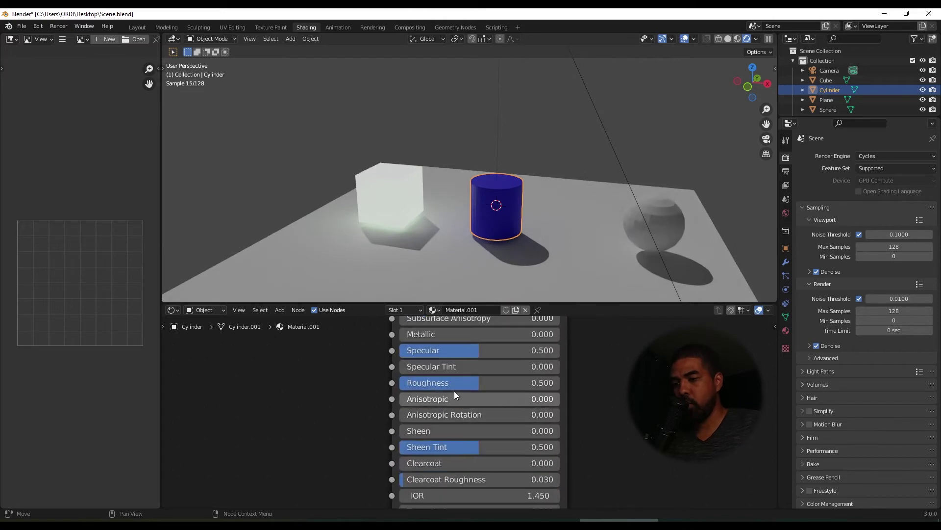
scroll(456, 392, down, 1)
drag(464, 392, 416, 390)
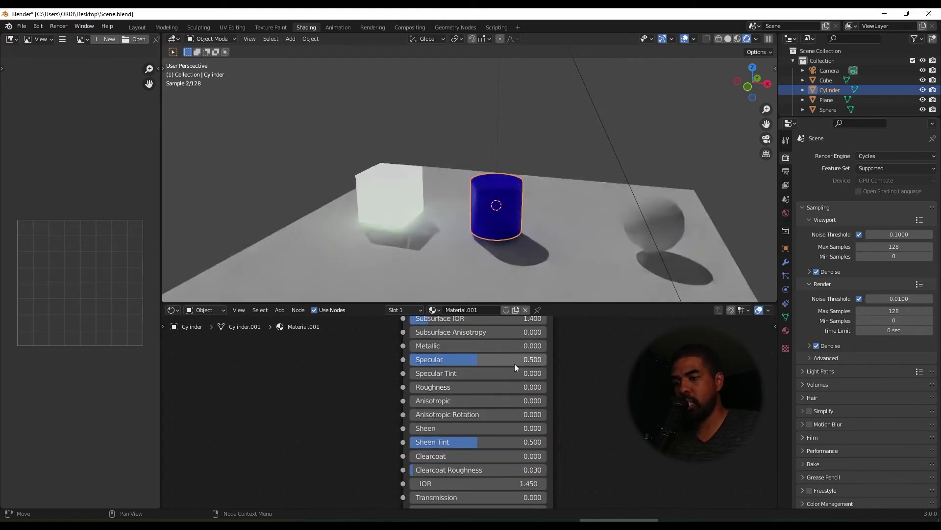
middle_drag(514, 363, 500, 399)
drag(455, 387, 583, 386)
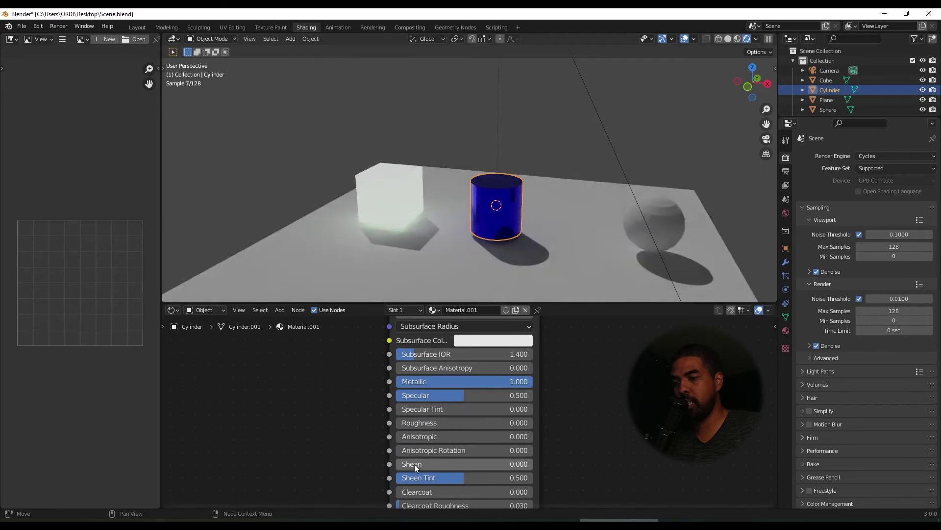
middle_drag(449, 474, 461, 496)
drag(478, 417, 541, 417)
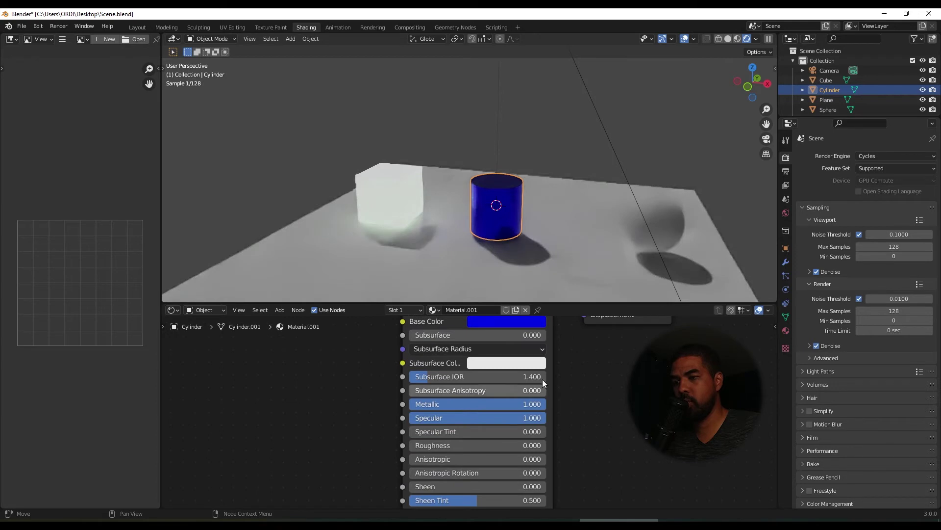
- Apply smooth shading to the cylinder to remove the facets in its reflections
scroll(517, 181, up, 5)
middle_drag(555, 234, 428, 157)
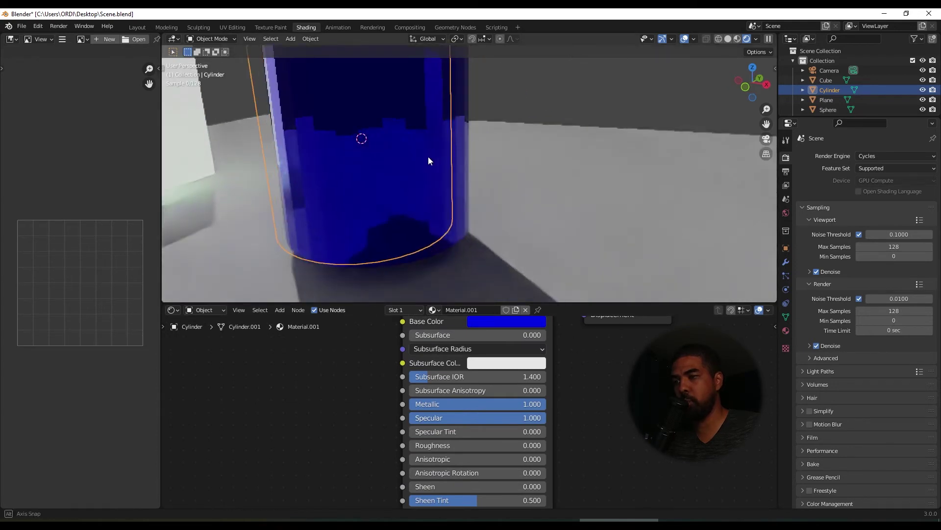
scroll(422, 158, down, 8)
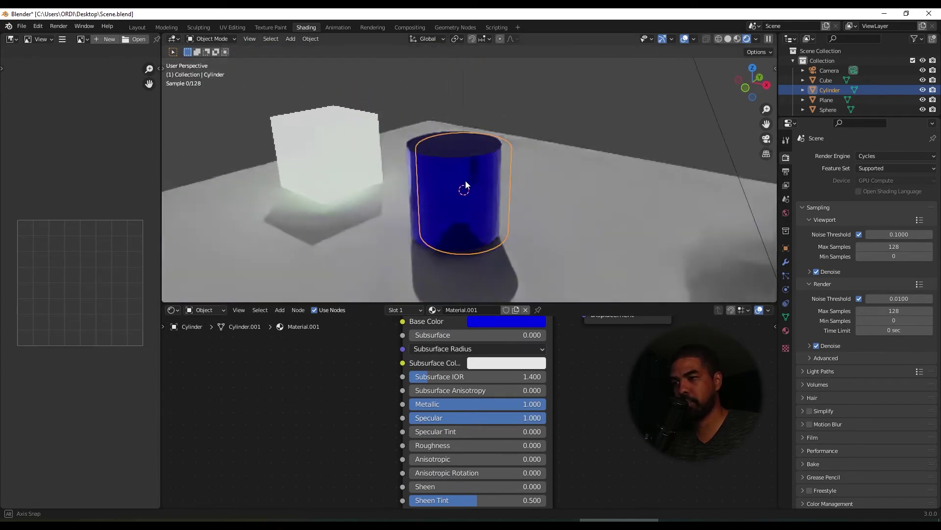
middle_drag(466, 185, 460, 174)
scroll(466, 173, up, 6)
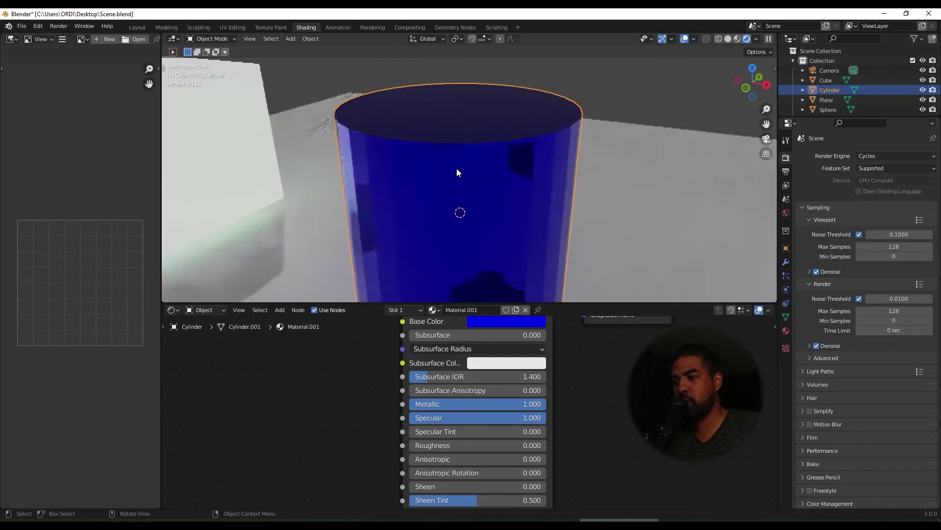
right_click(457, 170)
click(449, 158)
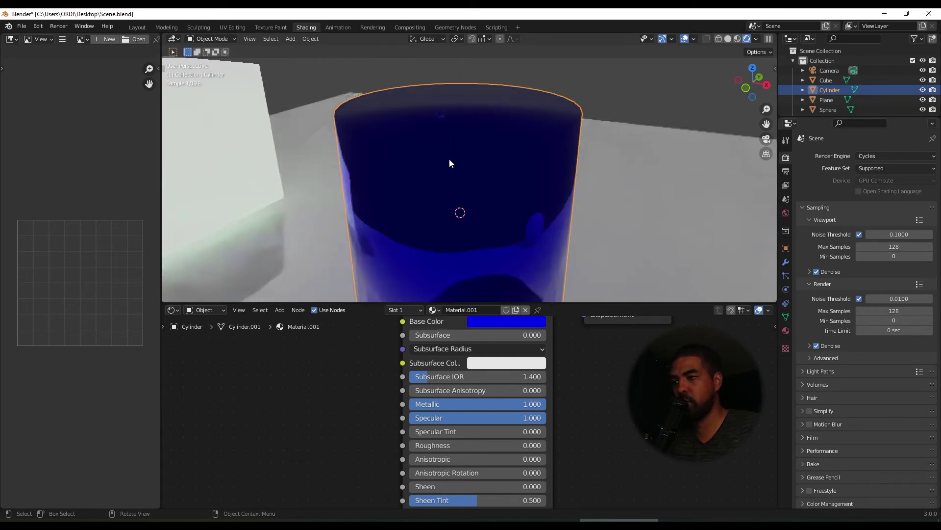
- Select the sphere and create a new material for it
scroll(433, 197, down, 5)
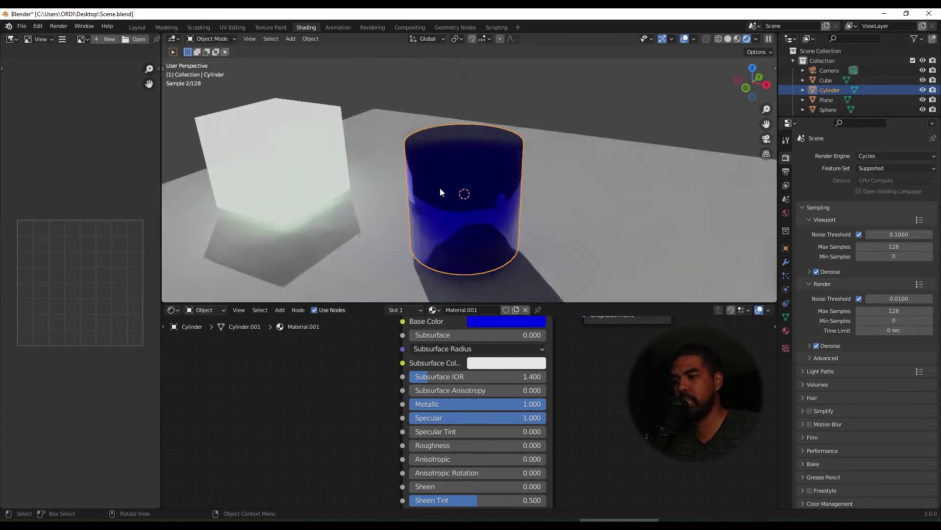
middle_drag(440, 187, 438, 148)
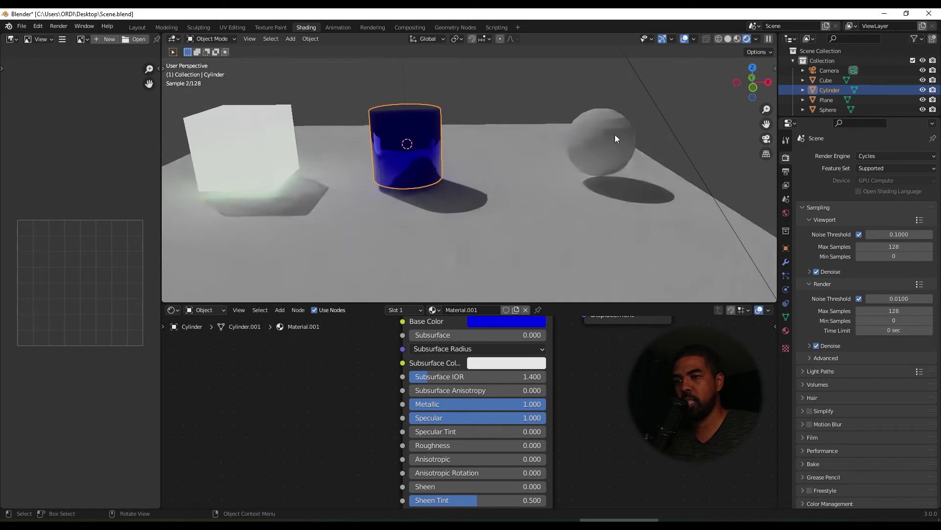
click(615, 138)
middle_drag(500, 393, 497, 469)
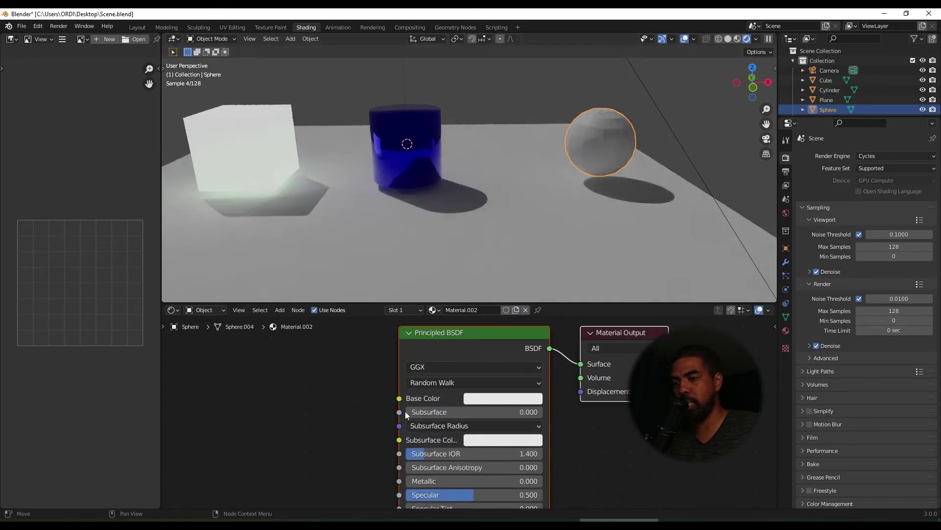
- Rename the cylinder's material as Cylindre
click(429, 127)
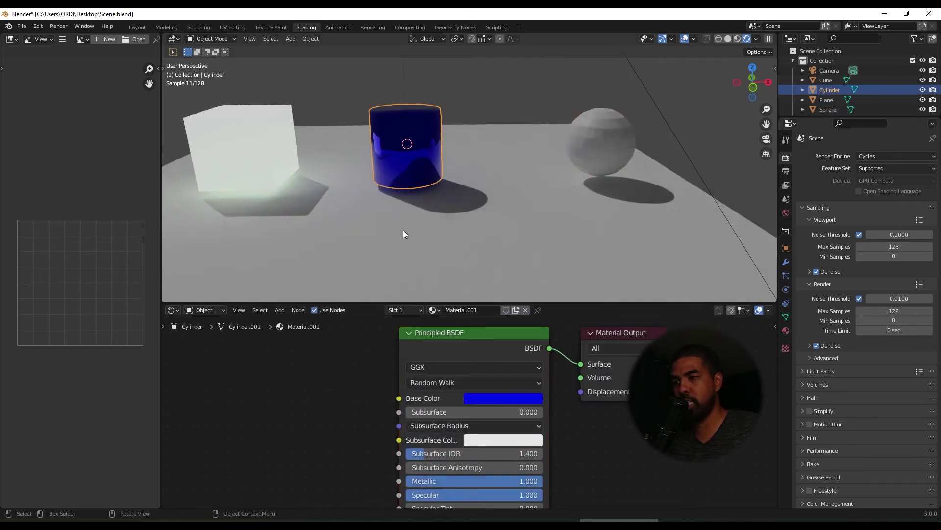
double_click(475, 309)
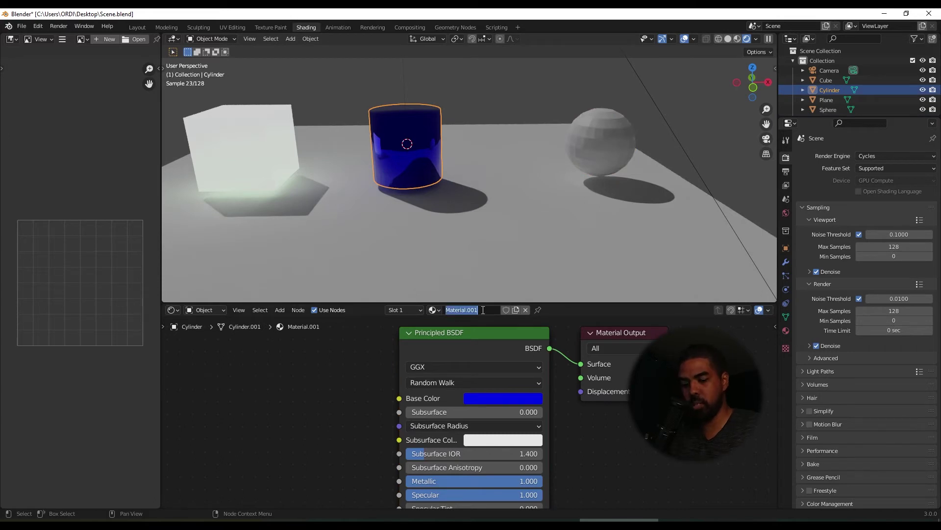
text(Cylindre)
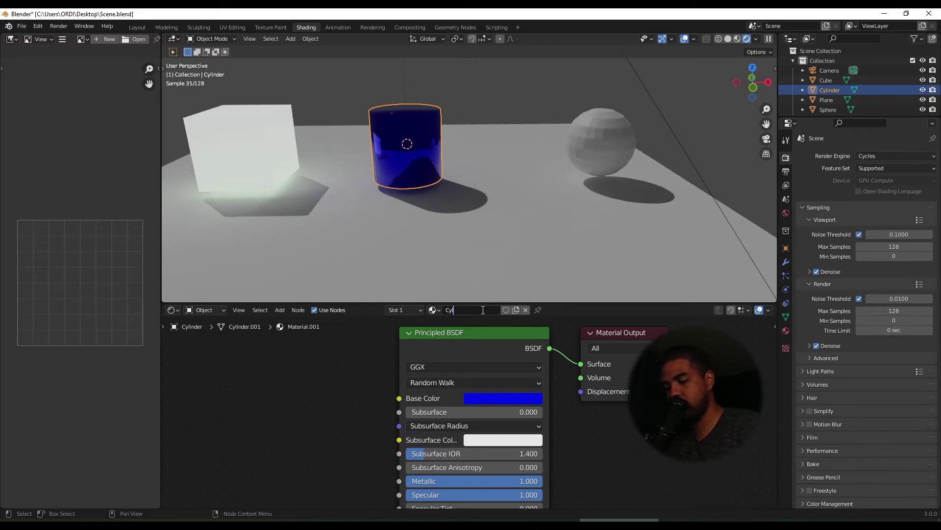
key(Return)
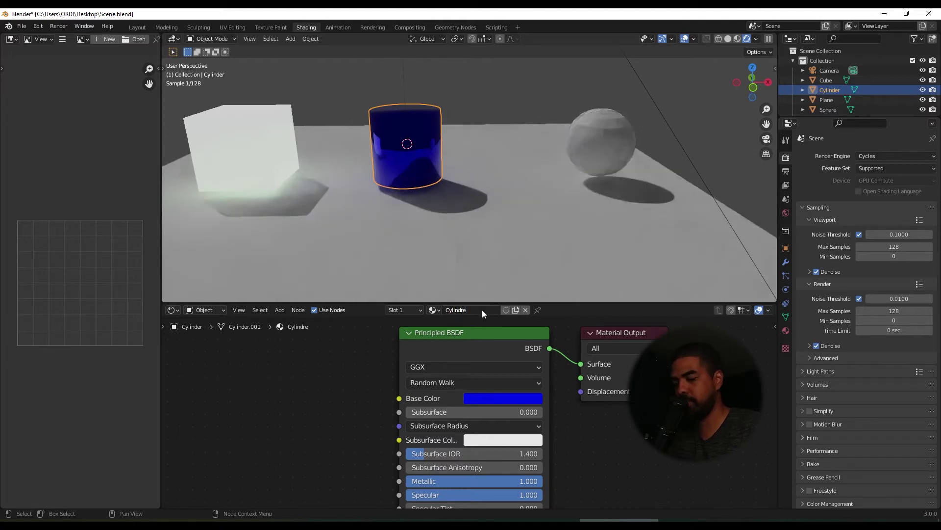
- Rename the sphere's material as Sphere and set its Base Color to a light yellow-orange
click(616, 138)
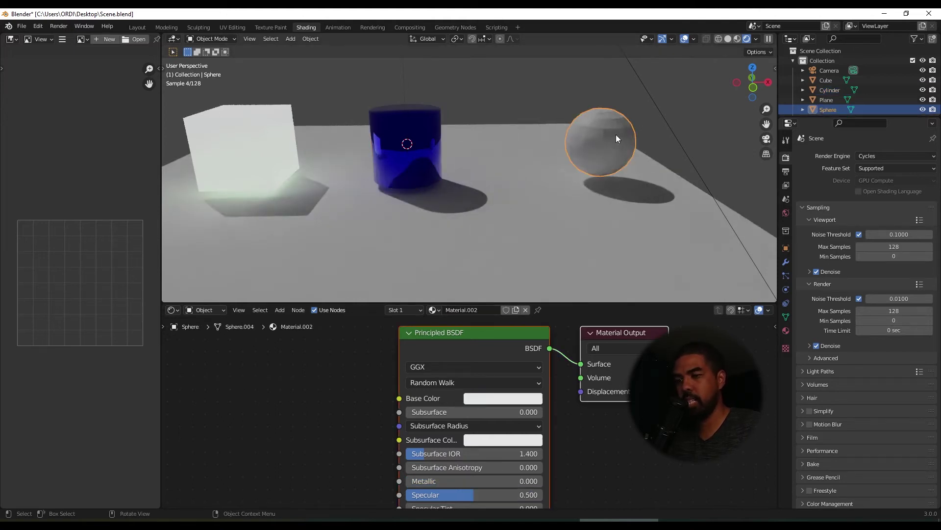
click(485, 309)
text(Sphere)
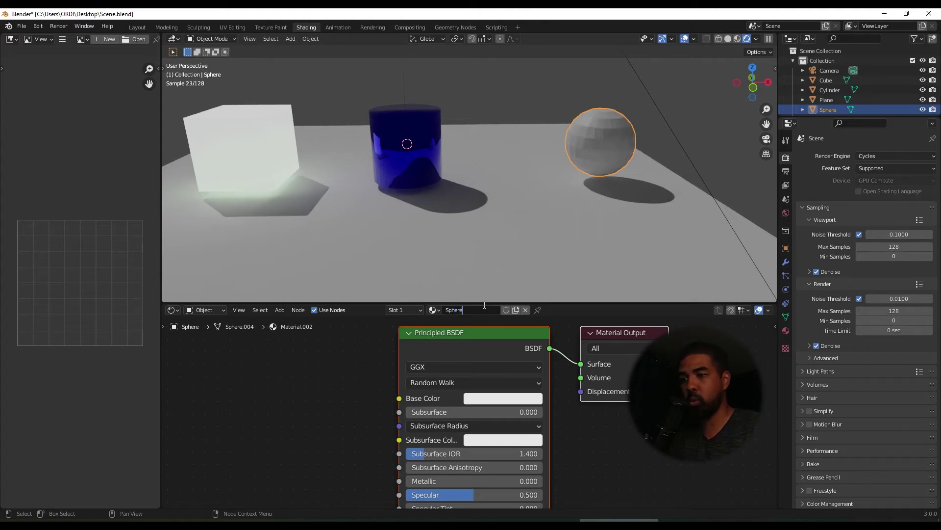
key(Return)
click(488, 396)
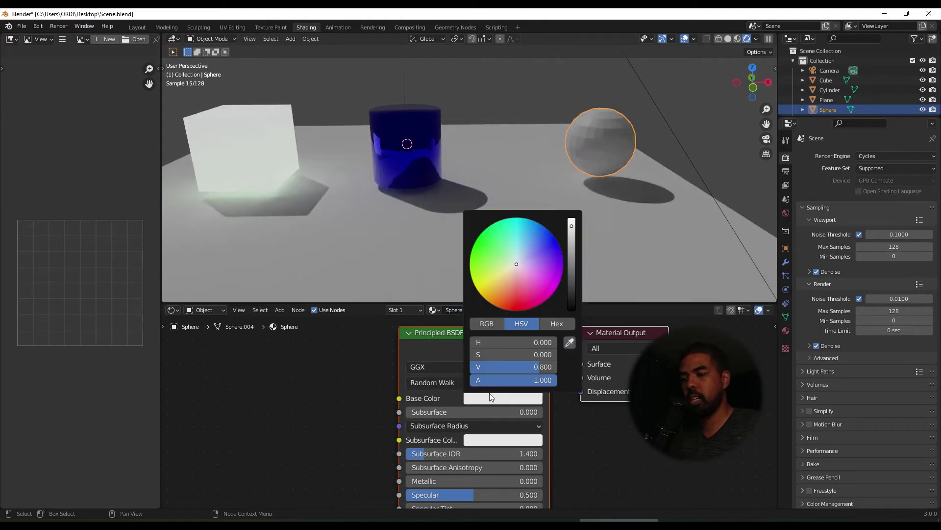
drag(513, 289, 499, 286)
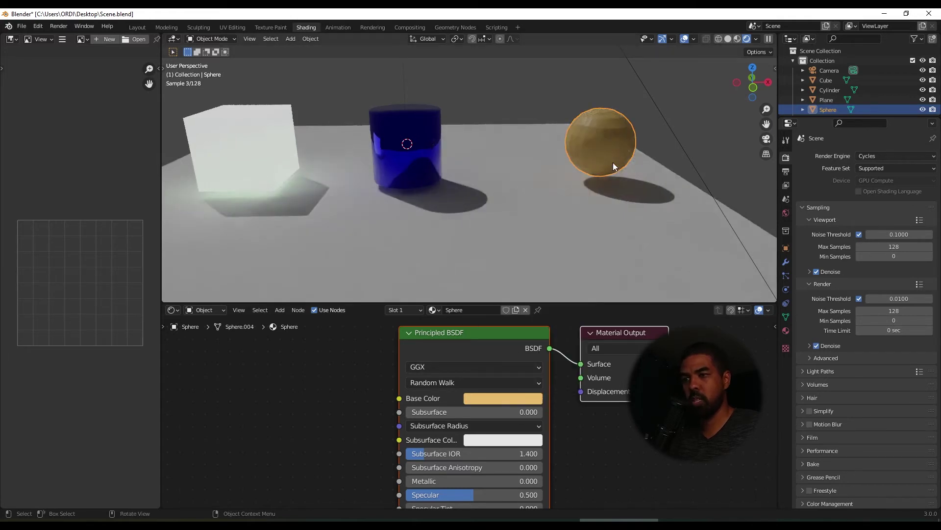
- Set the sphere material's Specular to 0 and its Roughness to 1 for a matte finish
middle_drag(615, 166, 556, 159)
scroll(523, 178, up, 5)
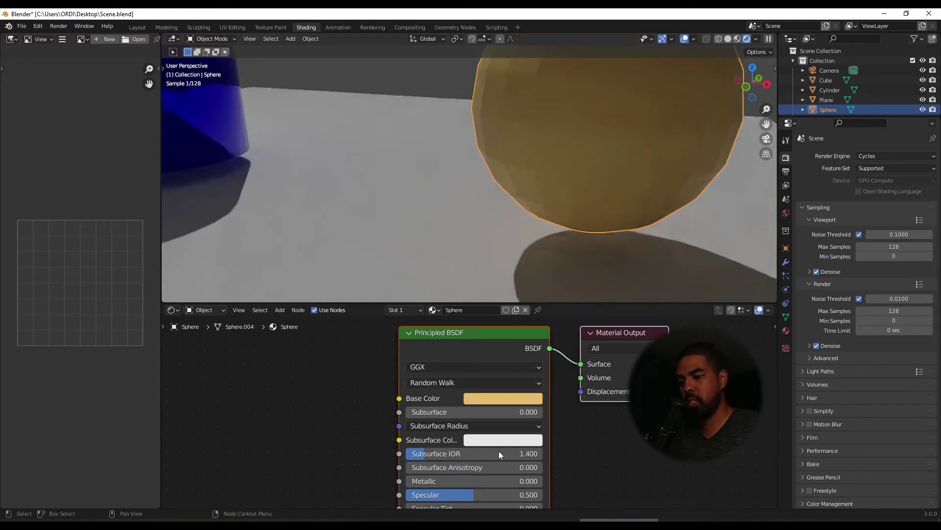
middle_drag(445, 411, 434, 395)
scroll(434, 395, down, 2)
drag(455, 424, 412, 425)
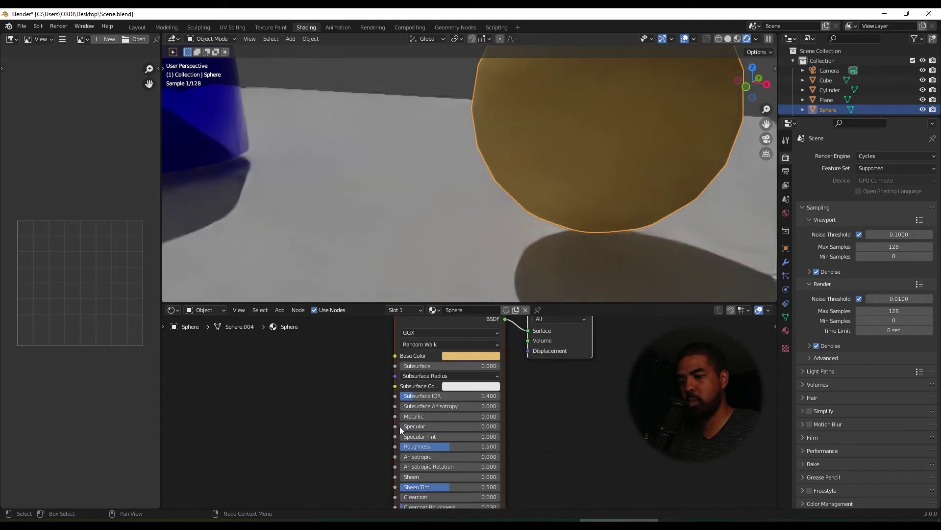
drag(455, 450, 495, 451)
scroll(560, 231, down, 6)
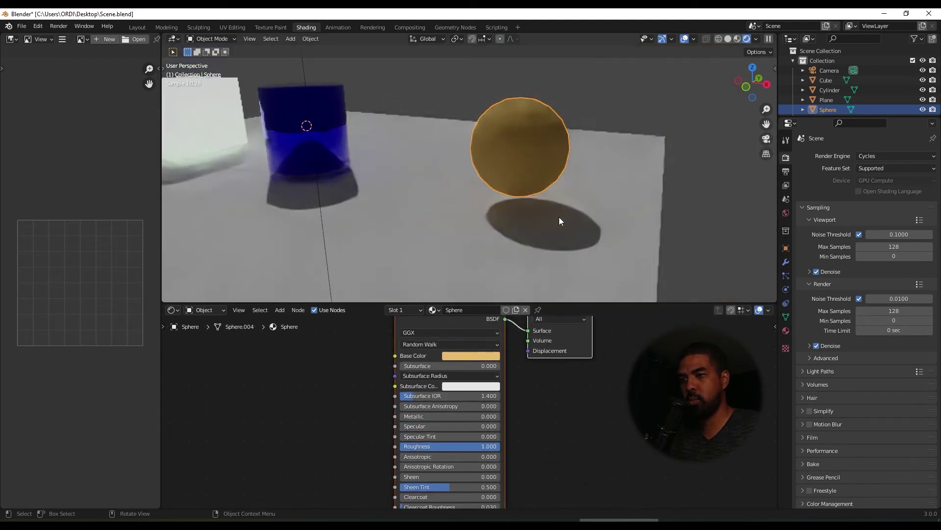
mouse_move(472, 458)
middle_down()
mouse_move(452, 433)
mouse_move(459, 456)
middle_up()
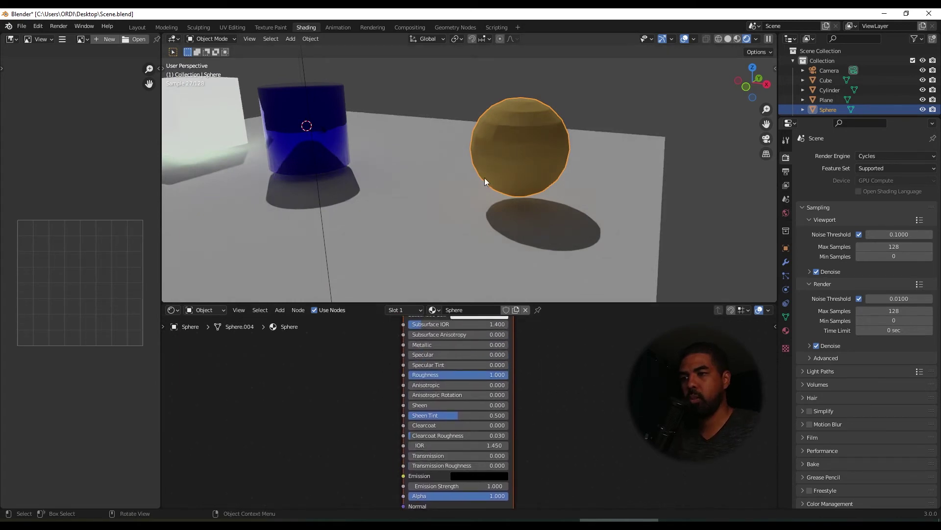
- Assign the existing Sphere material to the cylinder in place of its own material
middle_drag(484, 178, 446, 172)
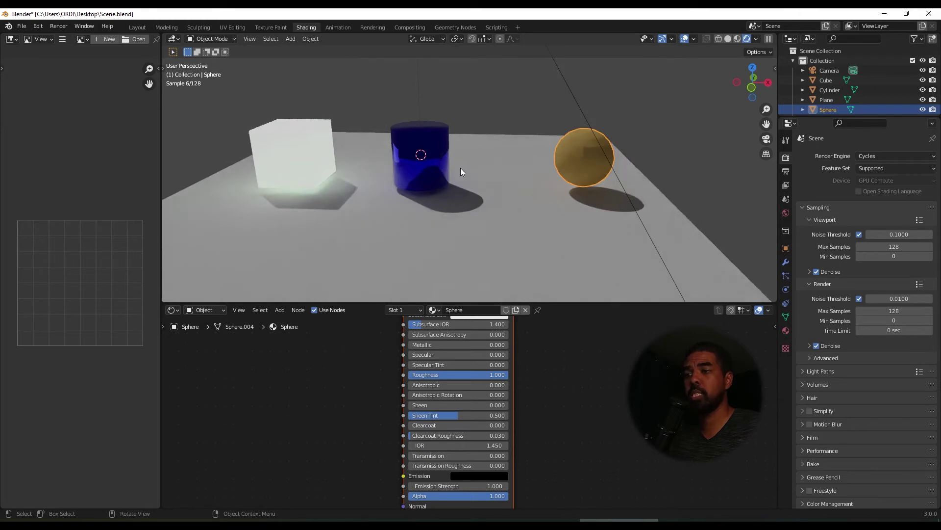
click(431, 132)
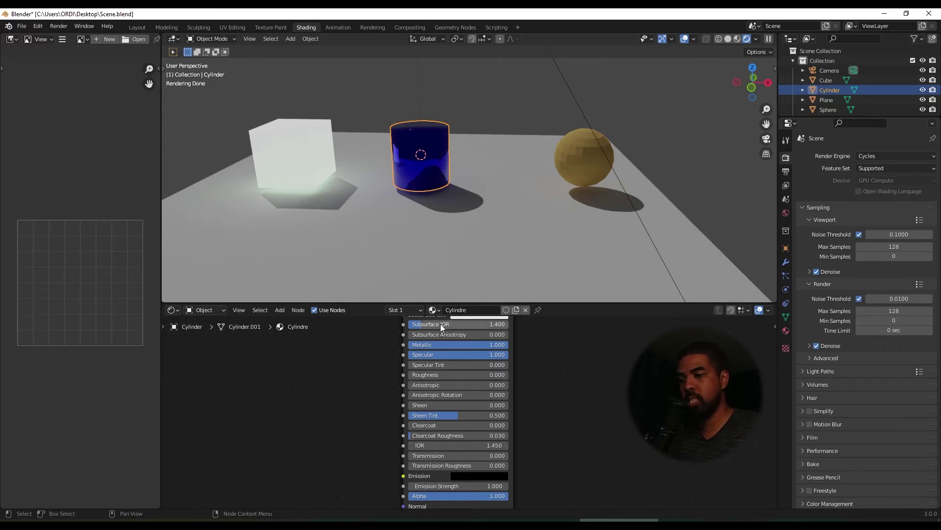
click(435, 309)
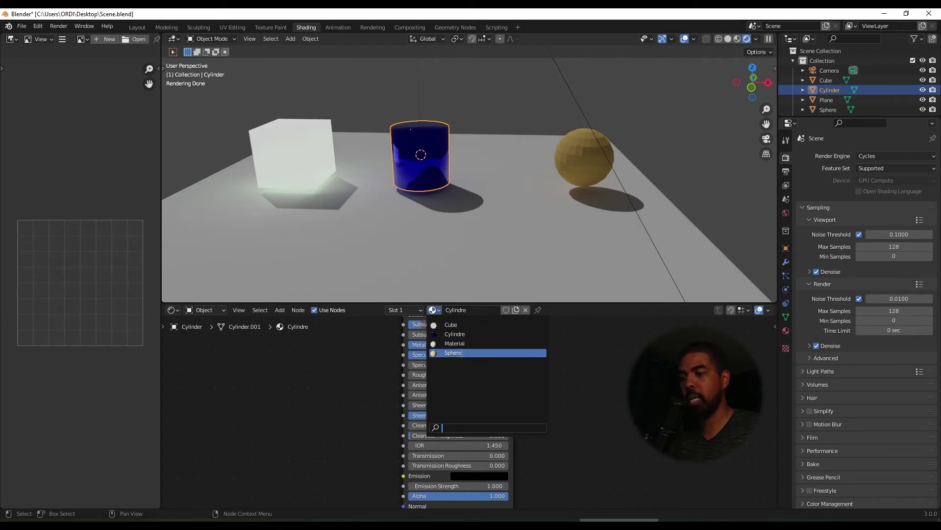
click(460, 353)
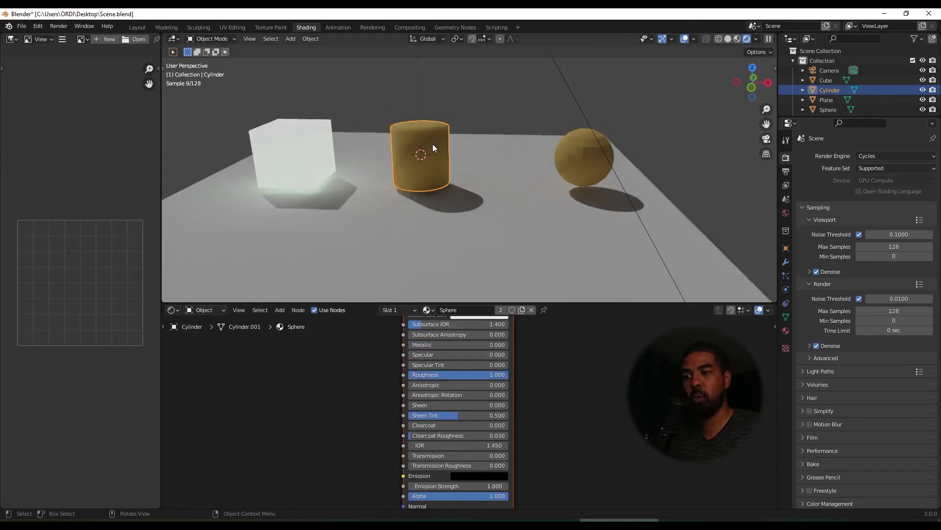
- Change the Base Color of the material shared by the cylinder and sphere to magenta
middle_drag(533, 362, 548, 387)
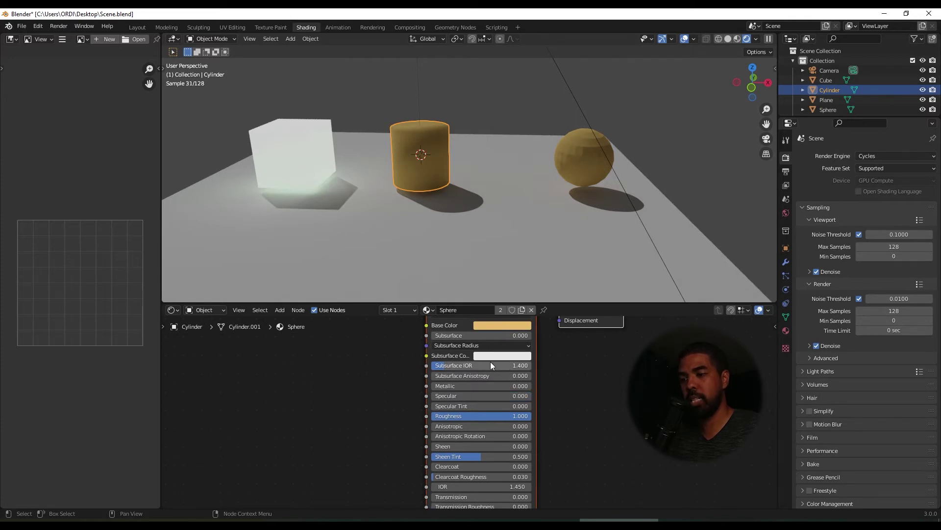
click(492, 327)
click(518, 241)
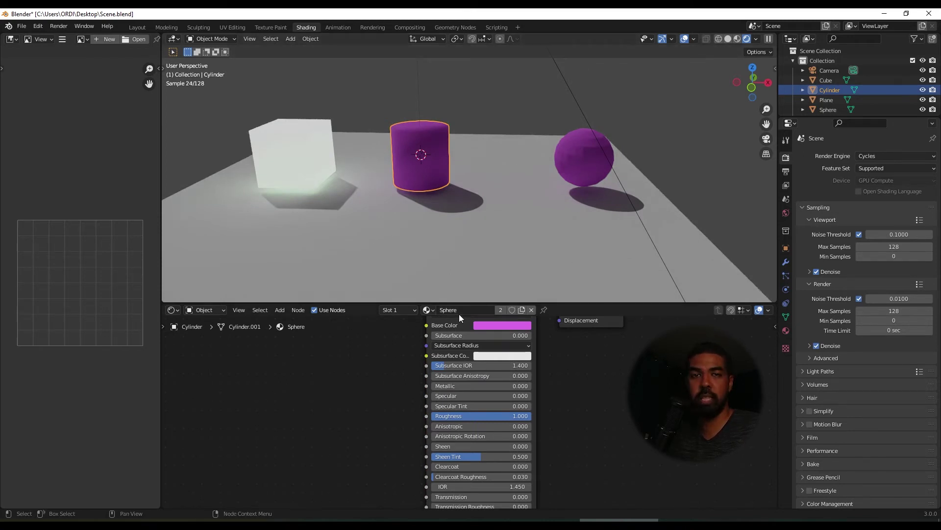
- Rename the material shared by the cylinder and sphere as magenta_mat
double_click(472, 310)
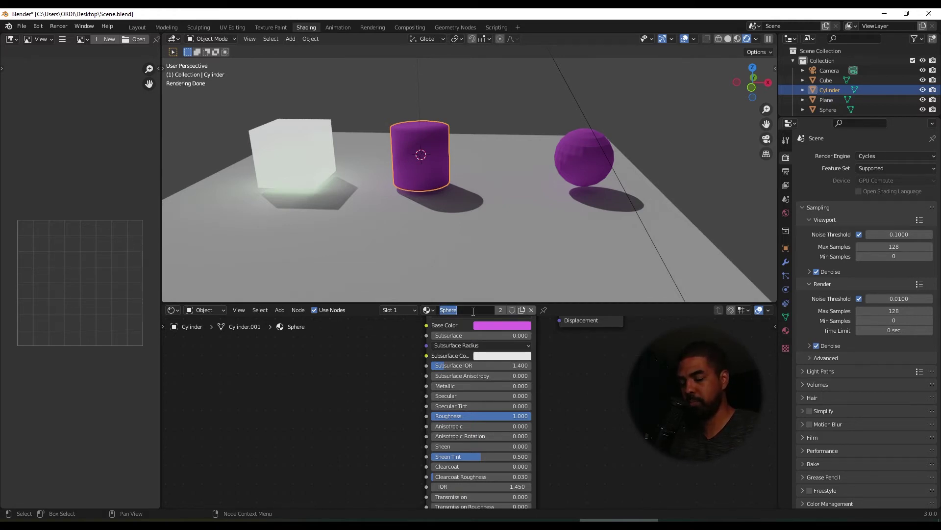
text(magenta_)
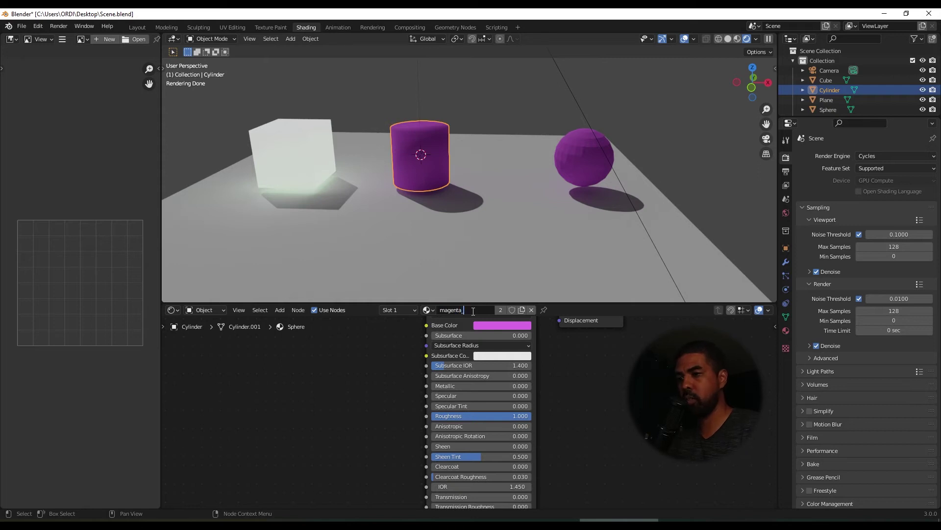
text(mat)
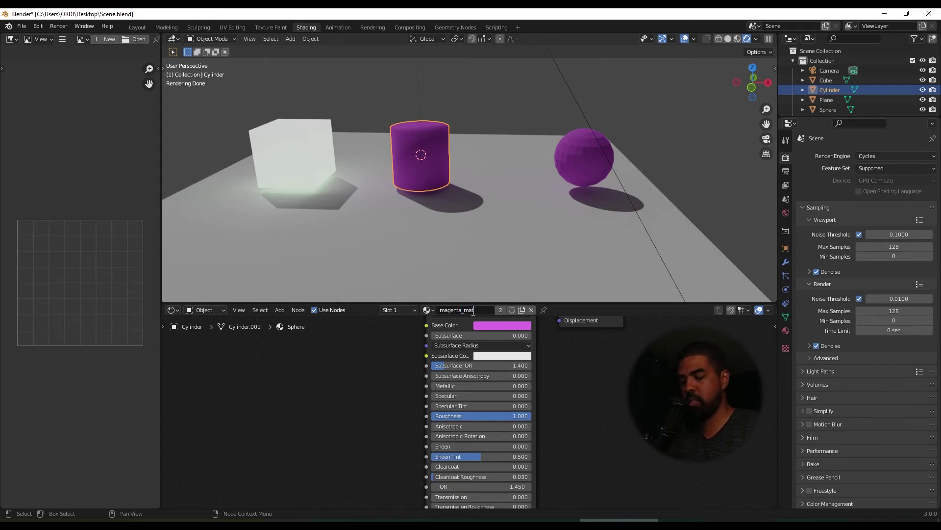
key(Return)
- Move the cylinder across the scene toward the sphere
key(g)
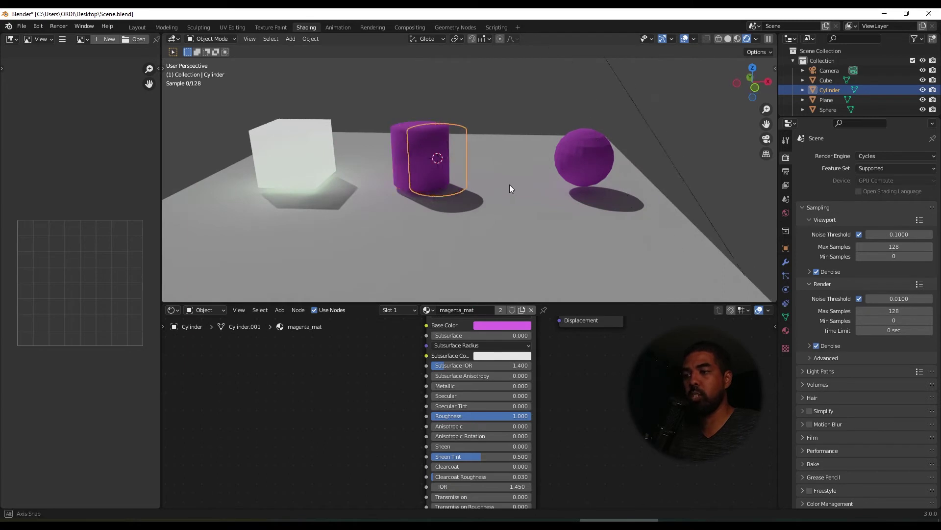
middle_drag(510, 189, 513, 189)
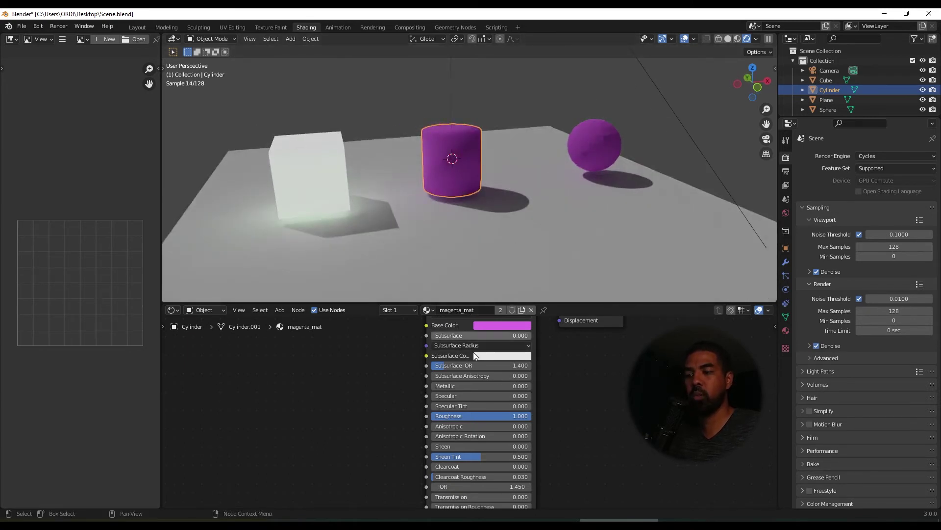
scroll(464, 402, down, 1)
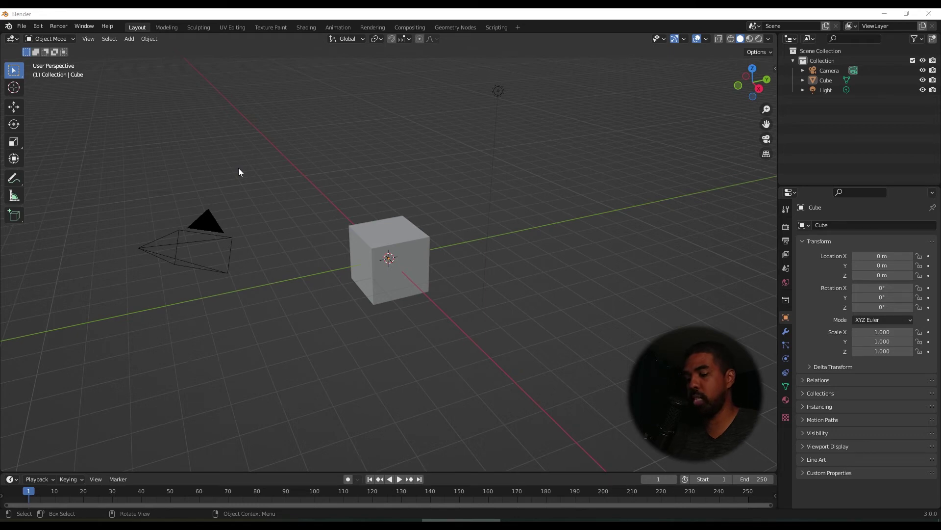
- Delete the default camera, cube and light all at once, and undo that deletion
scroll(346, 160, down, 2)
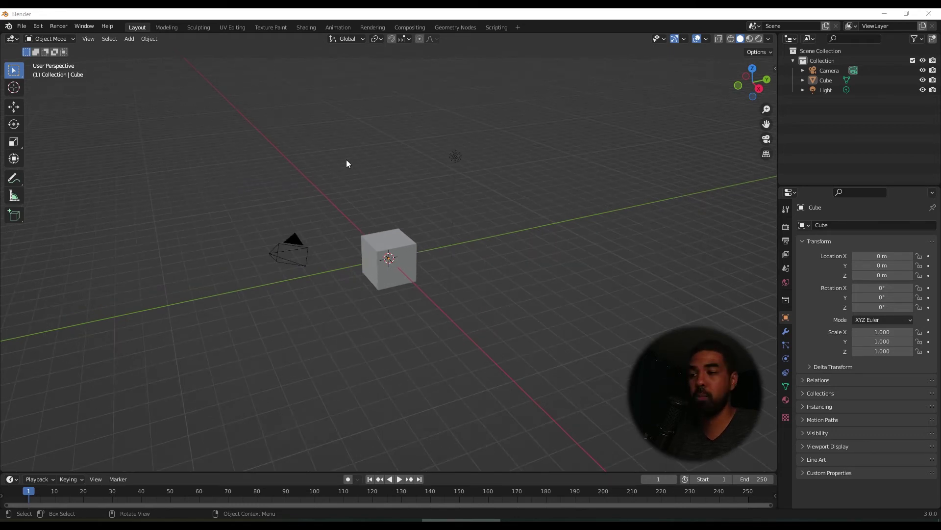
key(a)
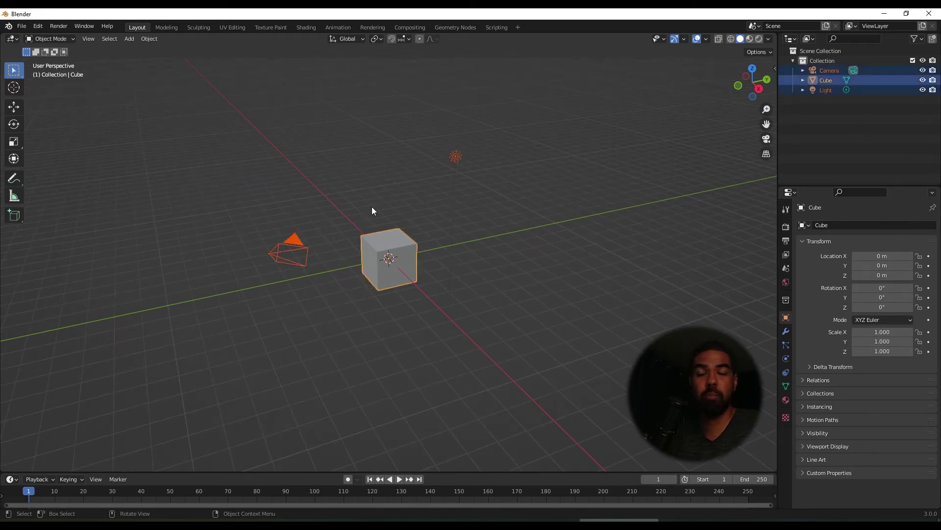
key(Delete)
right_click(271, 167)
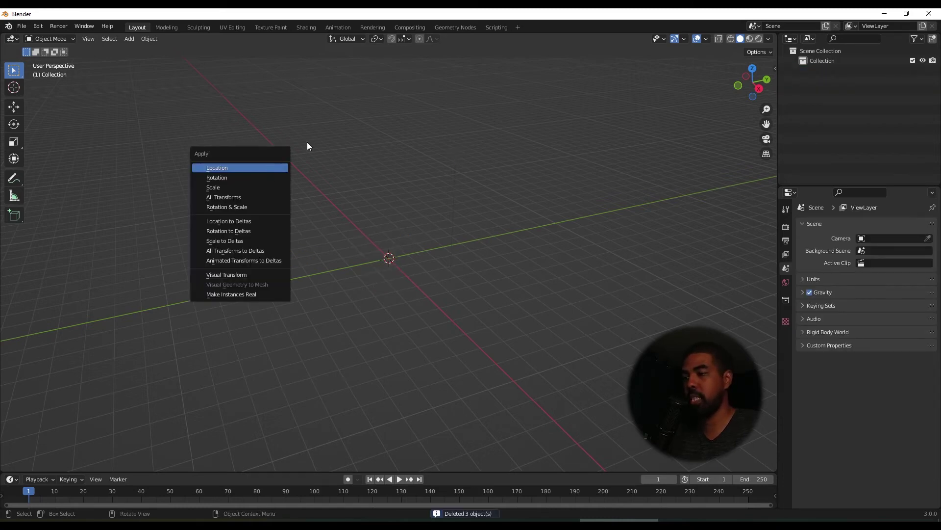
key(ctrl+z)
- Delete the camera, the cube and the light individually, one after another
click(295, 220)
click(292, 246)
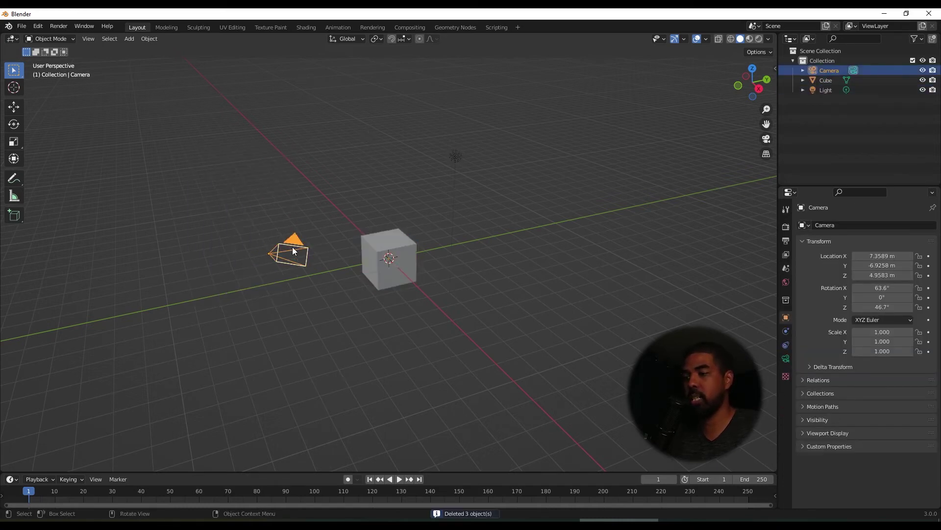
key(Delete)
click(388, 252)
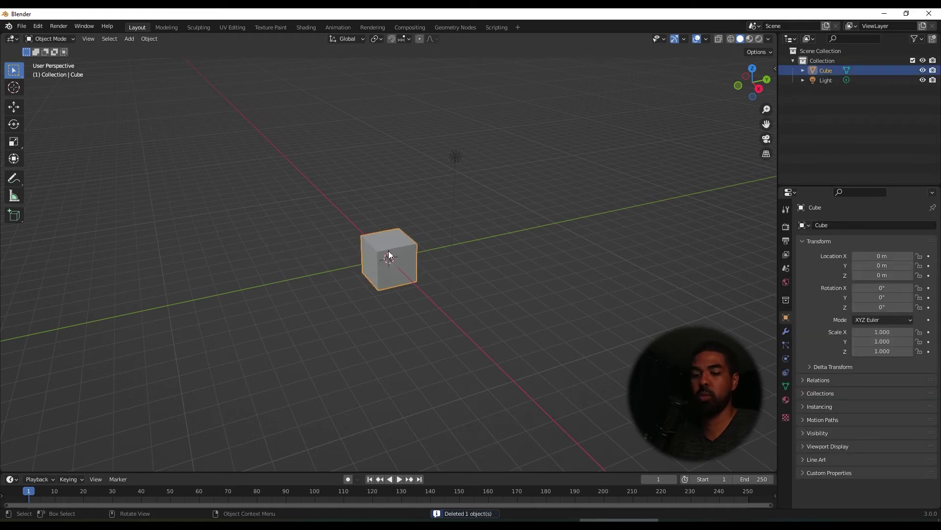
key(Delete)
click(456, 158)
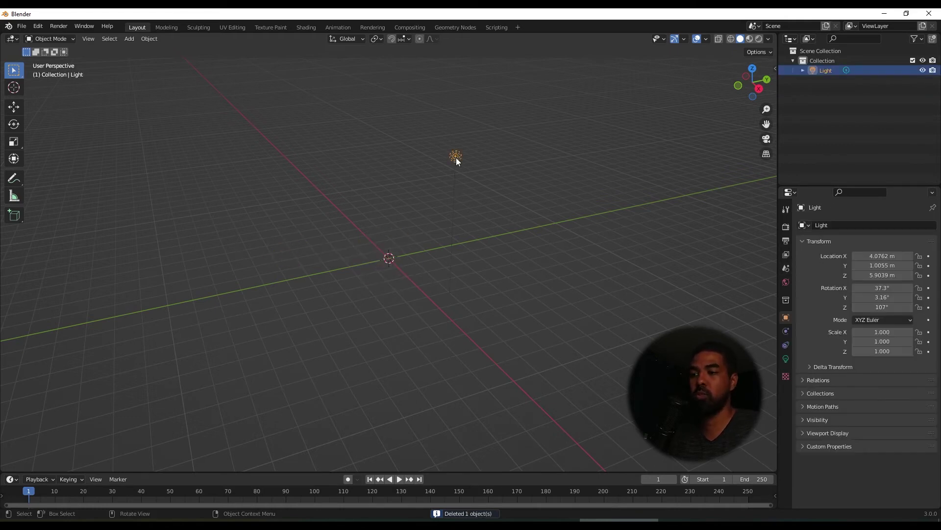
key(Delete)
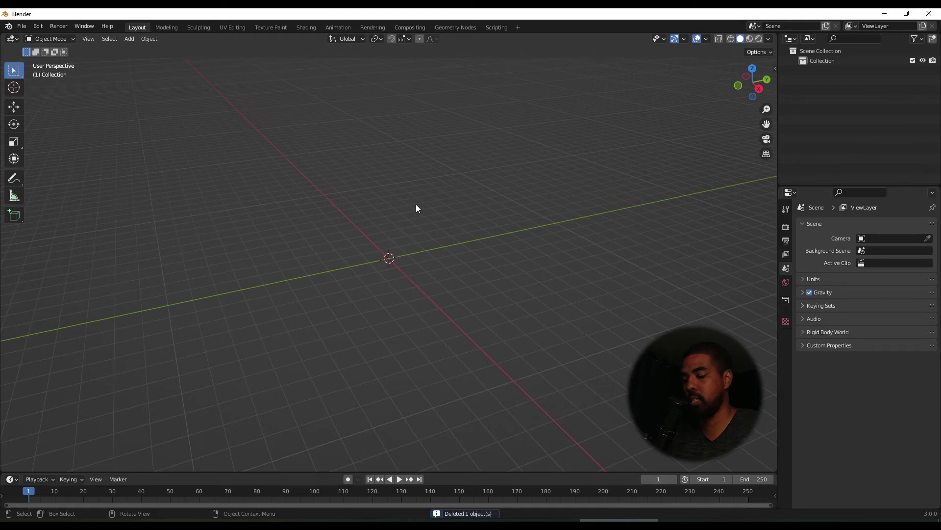
- Undo the individual deletions of the light, cube and camera
key(ctrl+z)
key(ctrl+z)
key(ctrl+z)
key(ctrl+z)
key(ctrl+z)
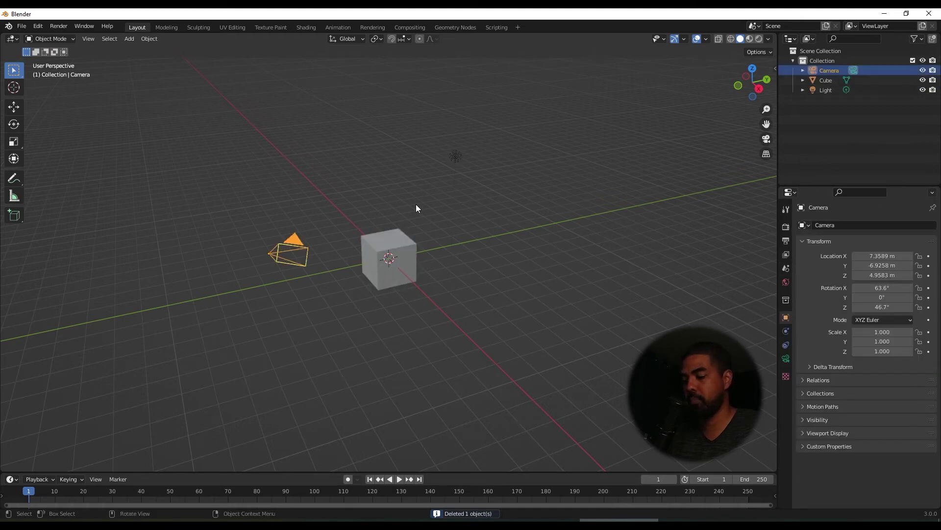
- Select every object in the default scene and delete them together
click(405, 154)
key(a)
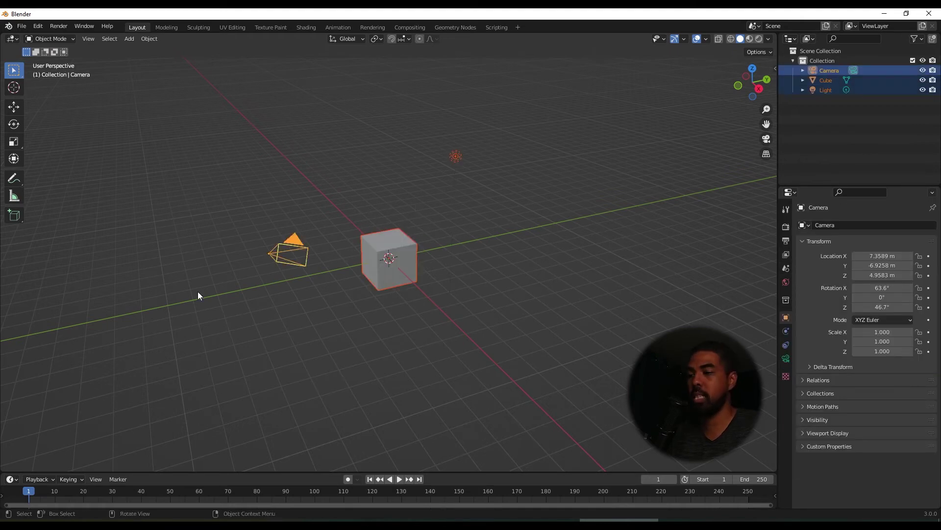
click(284, 290)
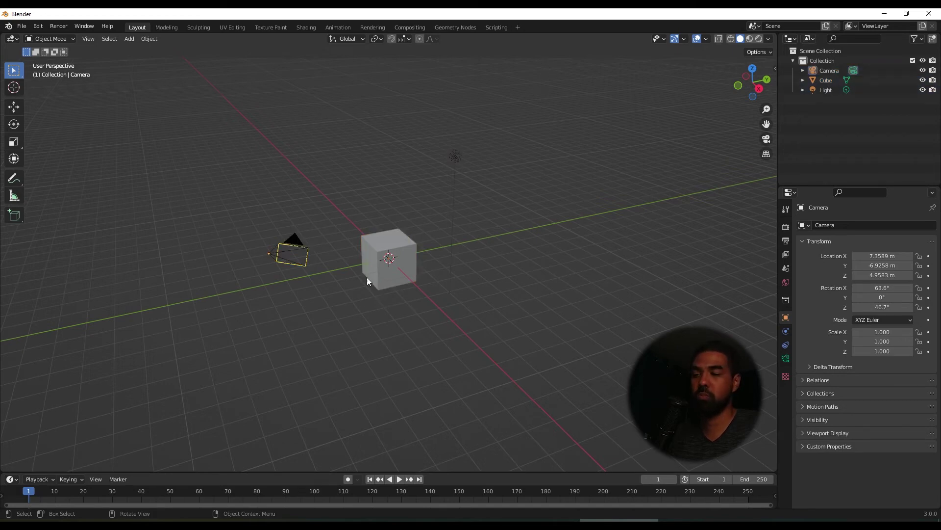
key(a)
key(Delete)
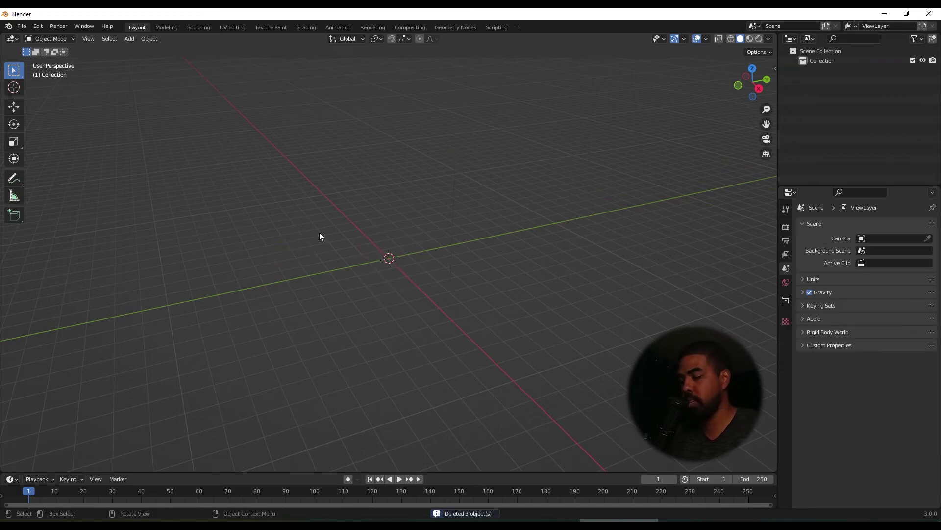
- Add a plane mesh at the origin and scale it uniformly to about -5.67 on all axes
key(shift+a)
mouse_move(320, 232)
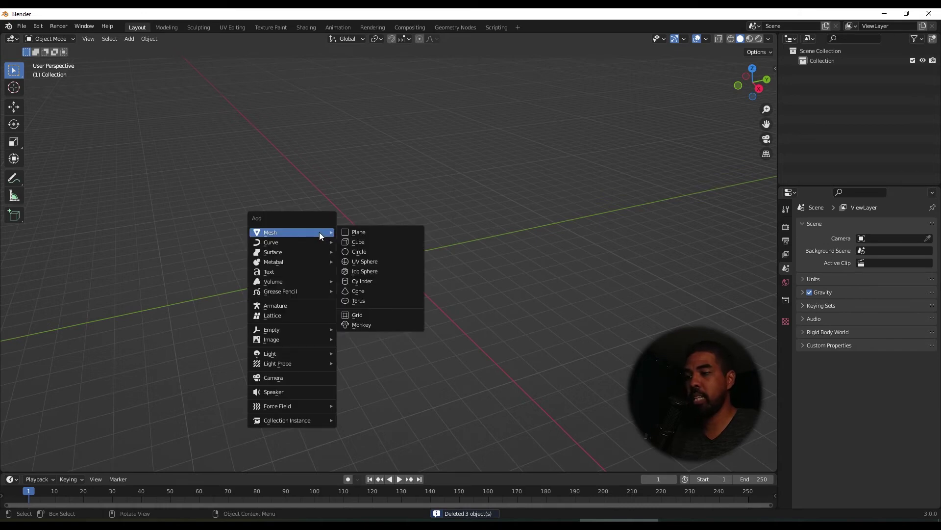
click(354, 233)
key(s)
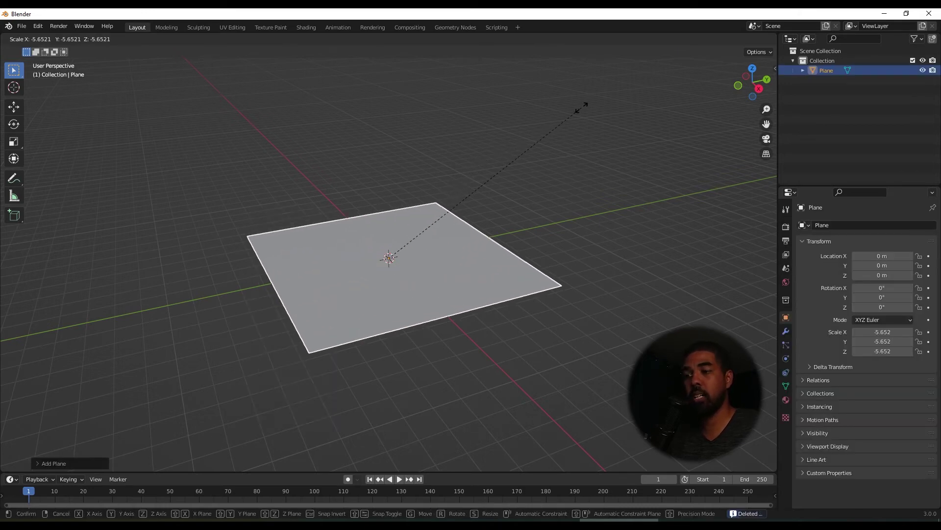
click(582, 108)
scroll(534, 163, down, 3)
shift+middle_drag(533, 163, 457, 176)
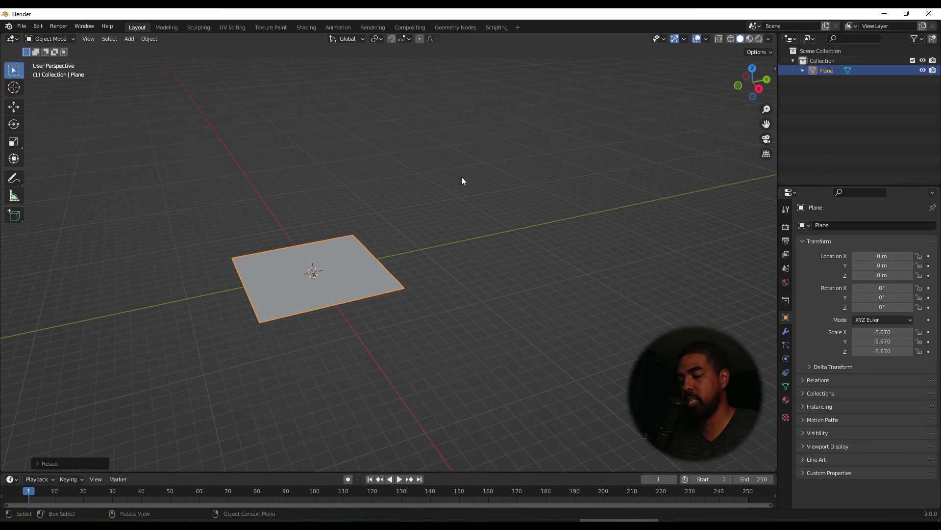
- Stretch the plane along the Y axis only, to a Y scale of about -14.7, and deselect it
key(s)
key(y)
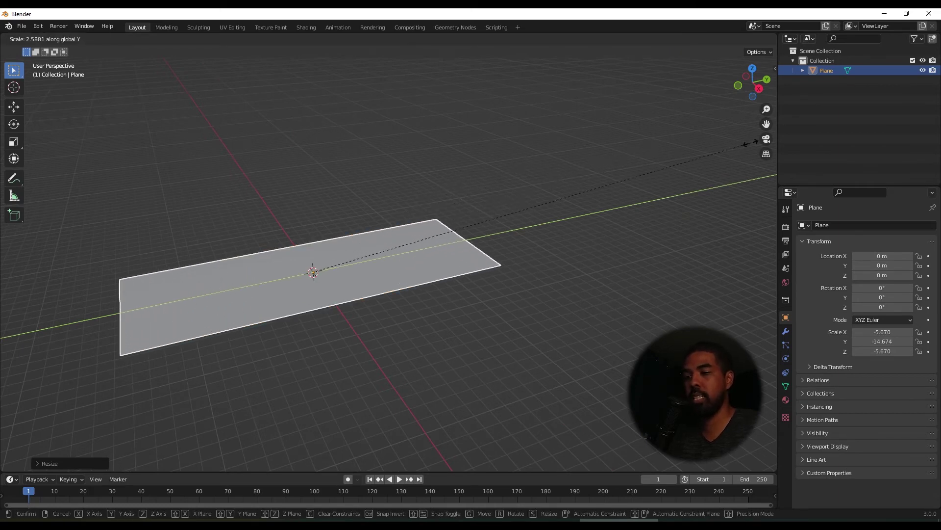
click(507, 177)
click(460, 194)
- Add a UV sphere and raise it along the Z axis to about 7.5 m above the plane
middle_drag(460, 194, 345, 224)
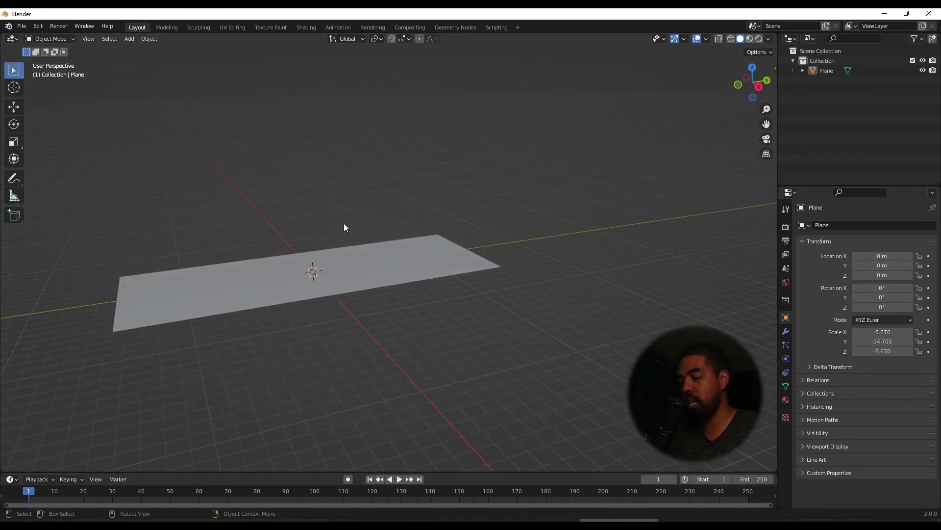
key(shift+a)
mouse_move(343, 224)
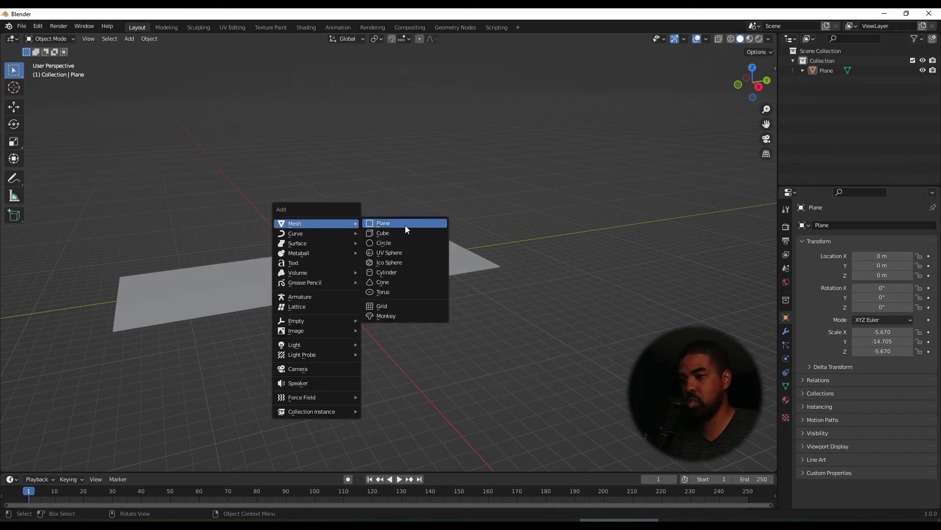
click(407, 254)
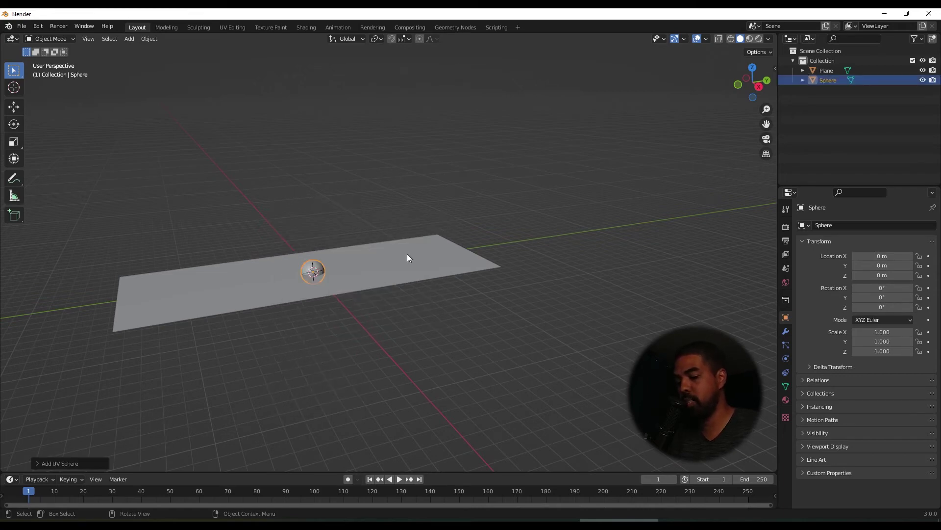
key(g)
key(z)
click(398, 163)
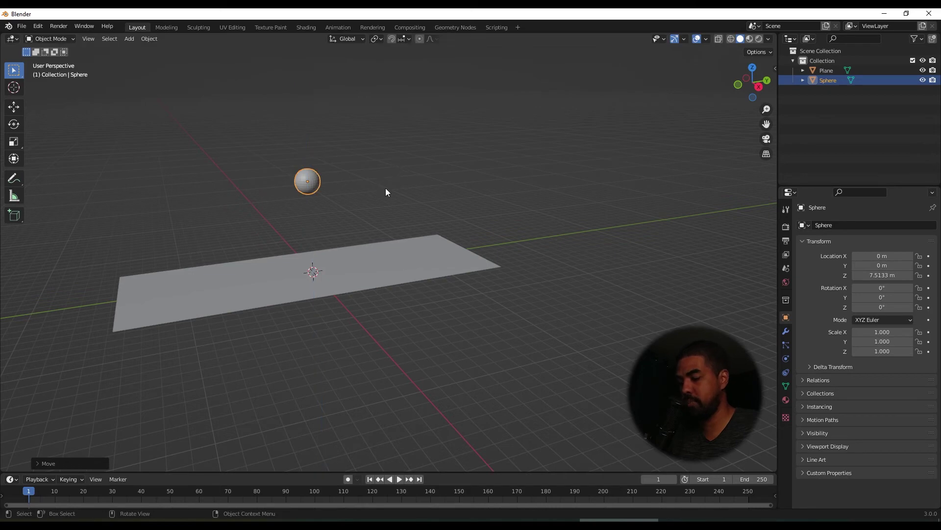
- Move the sphere along the Y axis to about 8.7 m, over one end of the plane, and deselect it
middle_drag(384, 189, 435, 185)
key(g)
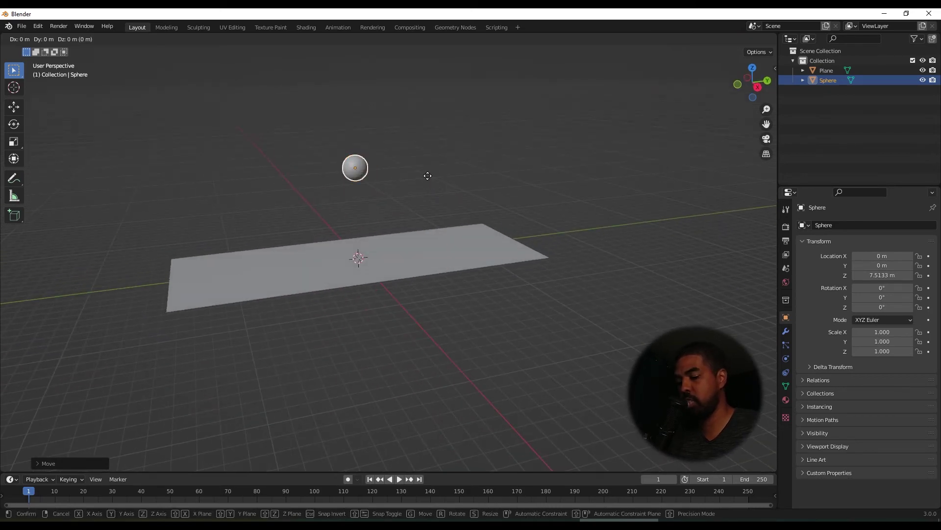
key(y)
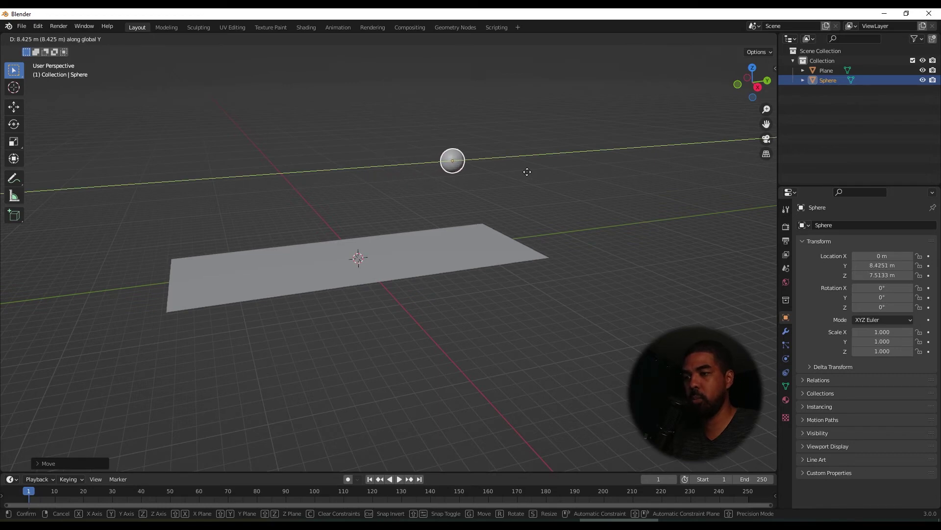
click(524, 172)
scroll(500, 170, up, 4)
mouse_move(512, 173)
middle_down()
mouse_move(440, 175)
mouse_move(509, 172)
middle_up()
click(509, 172)
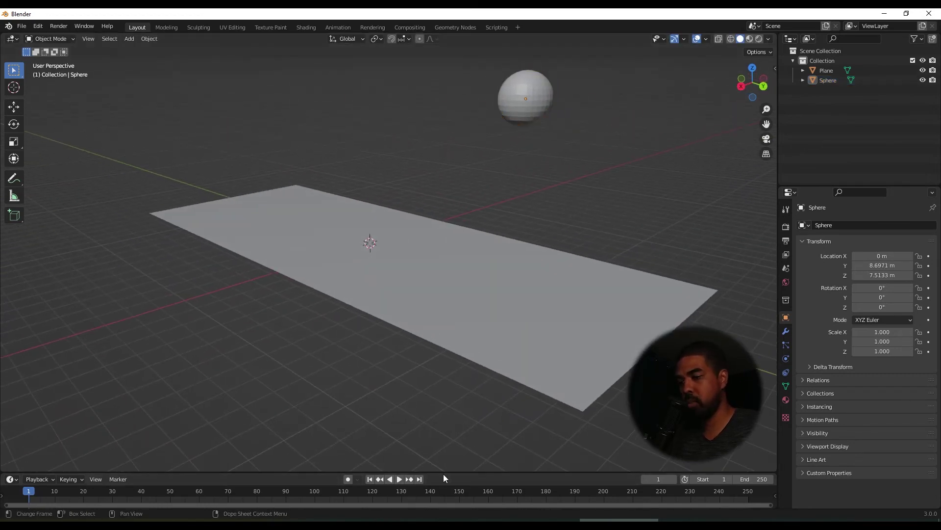
- Enlarge the timeline area, play the animation briefly, and stop it with the playhead back at frame 0
drag(444, 473, 446, 368)
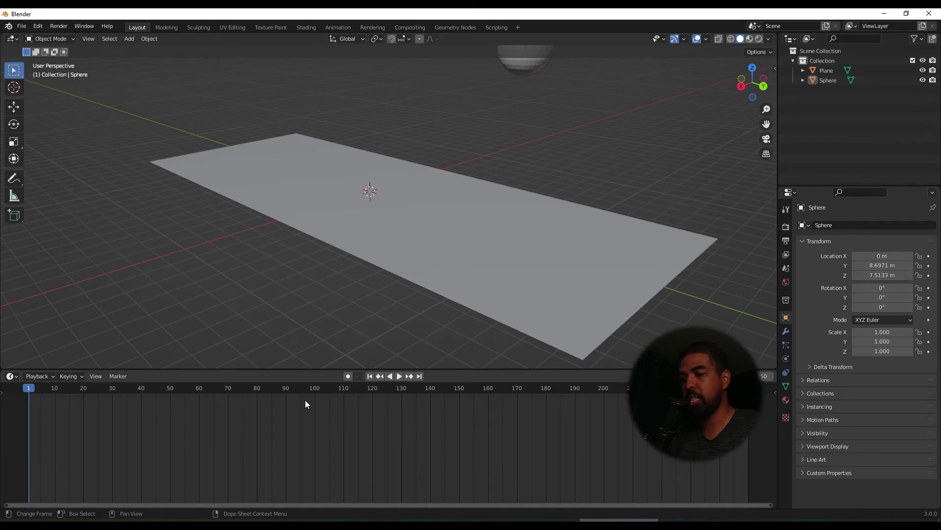
click(400, 376)
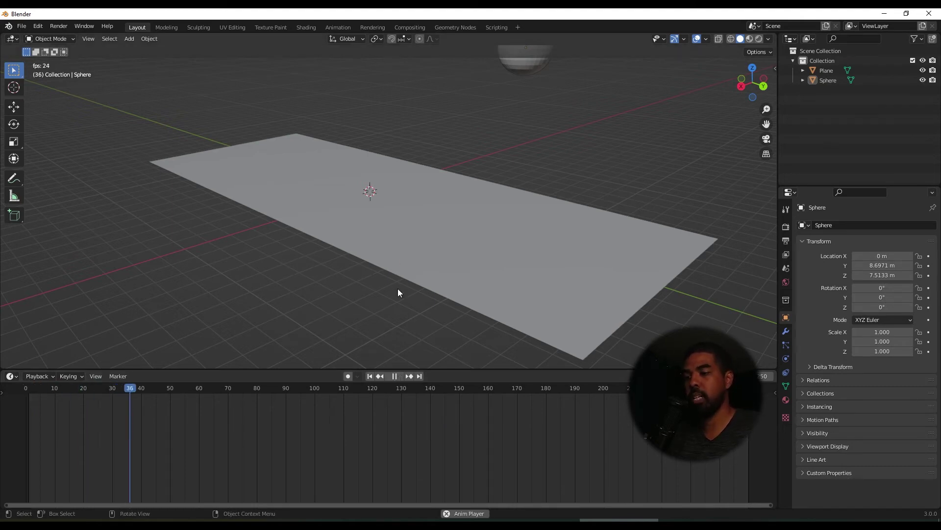
click(394, 376)
click(207, 387)
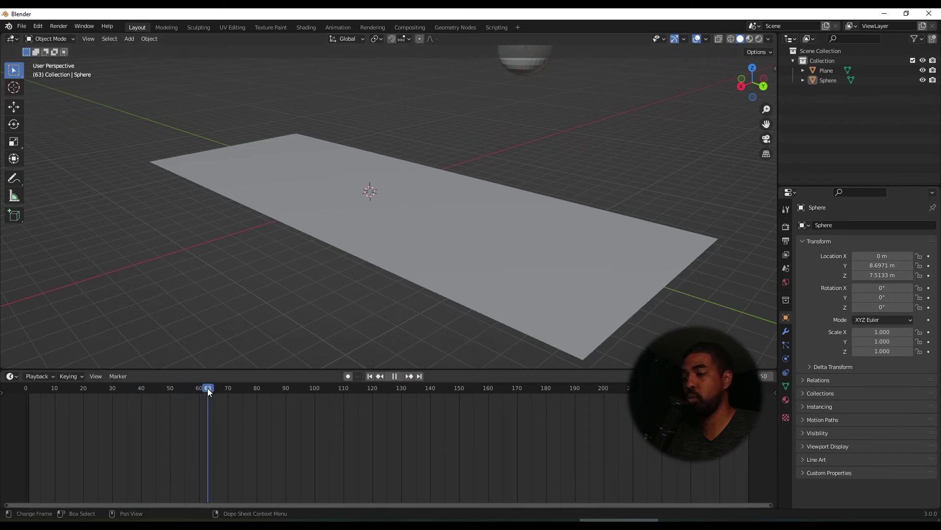
key(Escape)
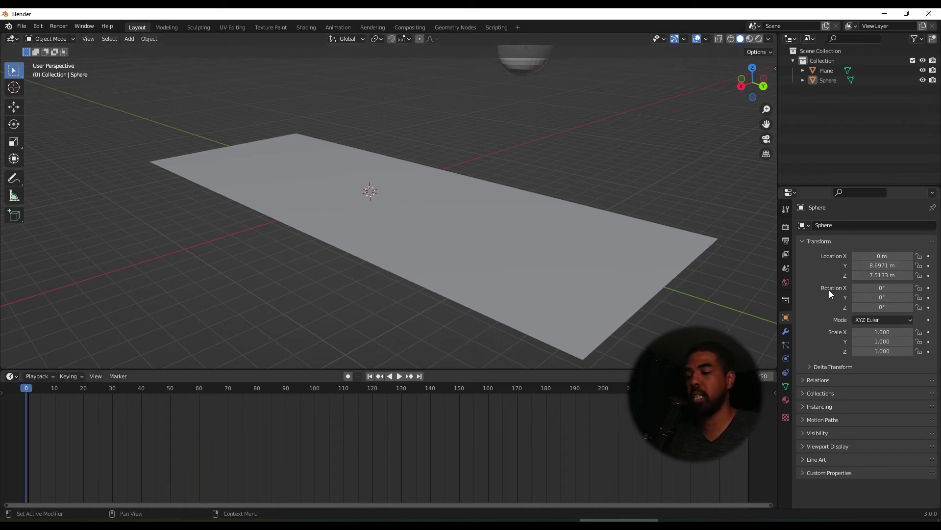
- Select the sphere and add Rigid Body physics to it
mouse_move(517, 190)
middle_down()
mouse_move(572, 166)
mouse_move(558, 237)
mouse_move(493, 219)
mouse_move(490, 181)
mouse_move(523, 181)
middle_up()
click(519, 117)
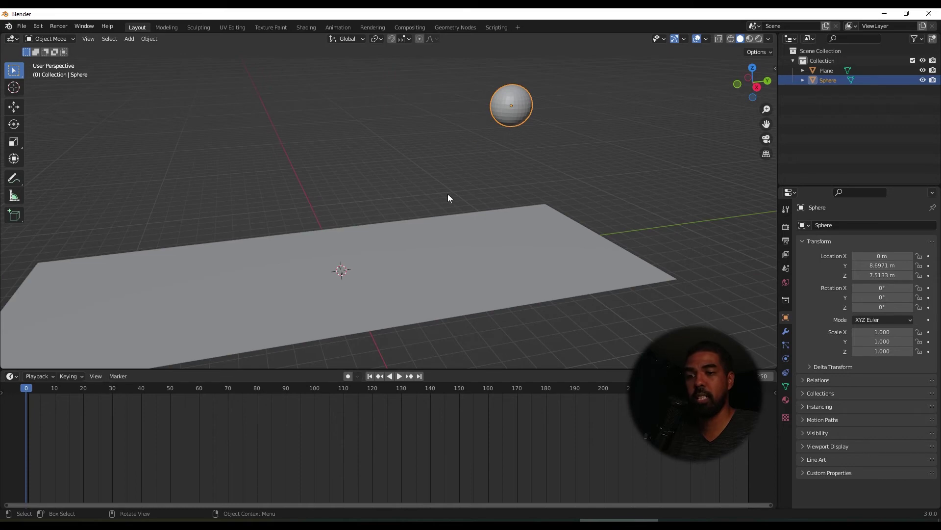
click(786, 361)
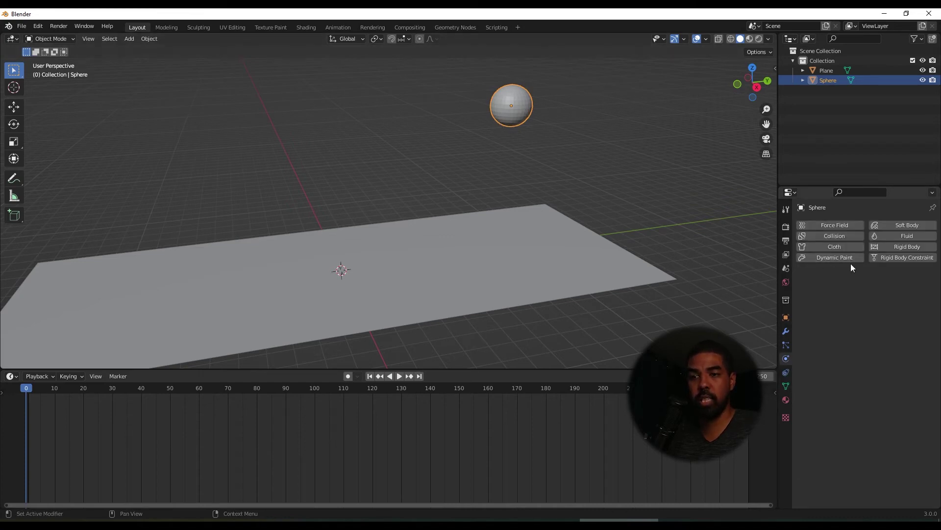
click(899, 248)
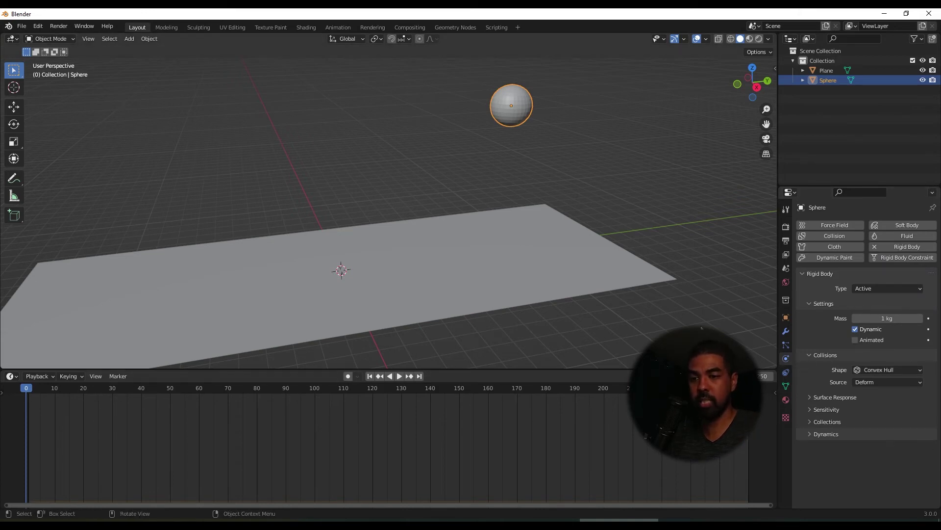
- Play the rigid body simulation from frame 0 to check the sphere's motion relative to the plane, and stop playback
scroll(578, 210, down, 5)
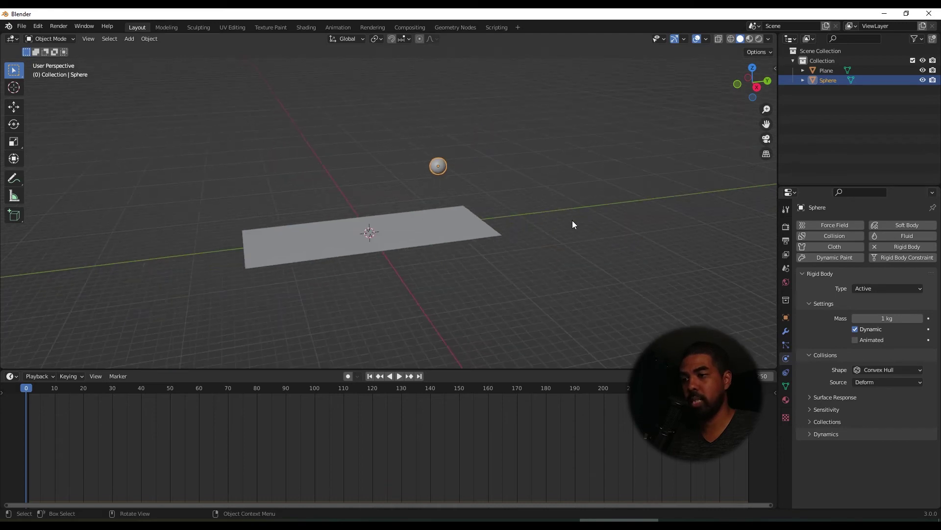
middle_drag(573, 220, 446, 312)
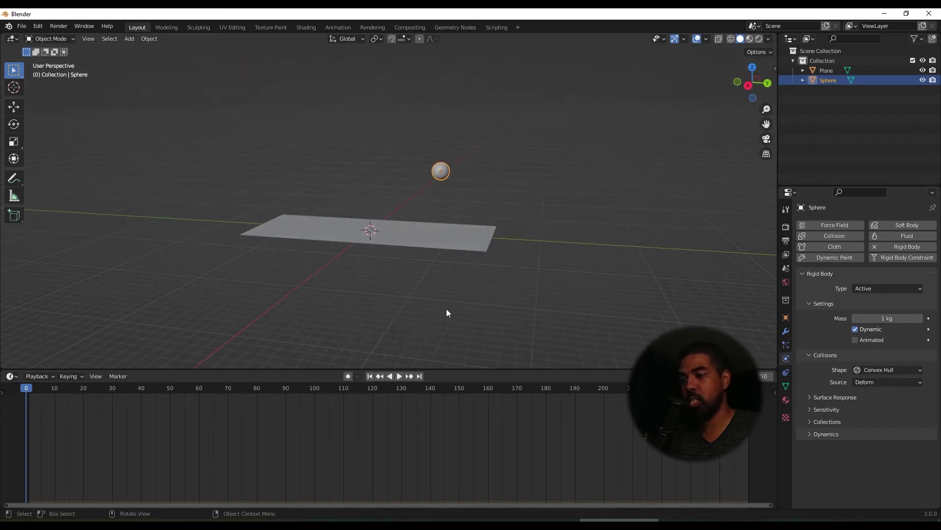
click(397, 376)
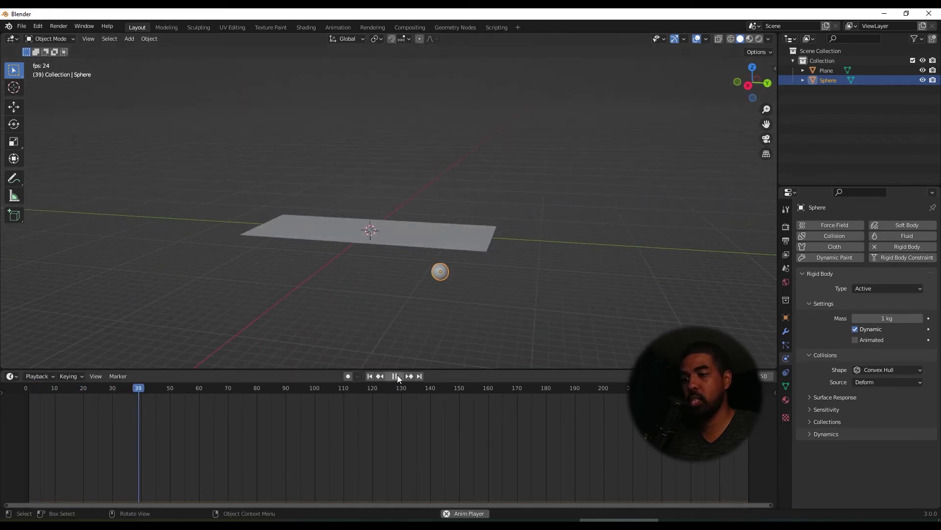
click(397, 376)
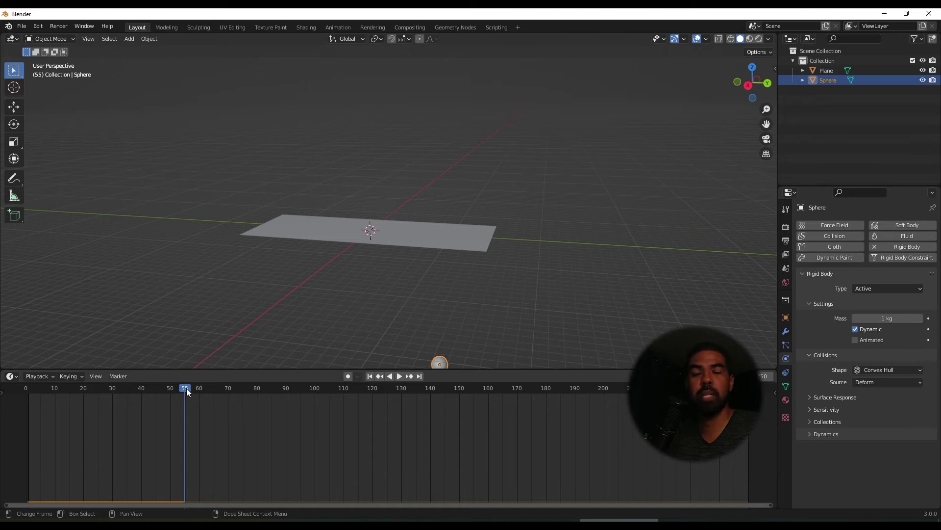
- Return the playhead to frame 0 with playback stopped
key(space)
drag(186, 388, 21, 398)
key(space)
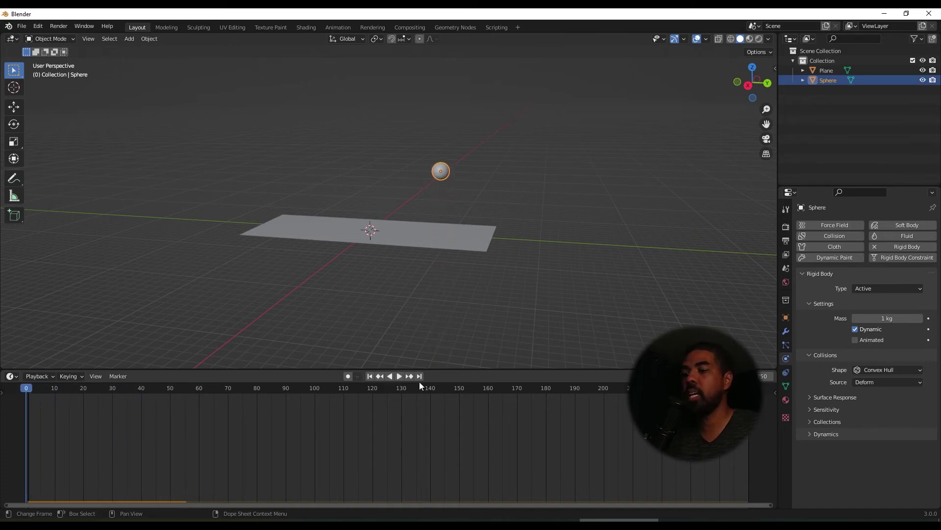
- Try Rigid Body physics of type Active on the plane with a short simulation playback, and undo it
click(413, 241)
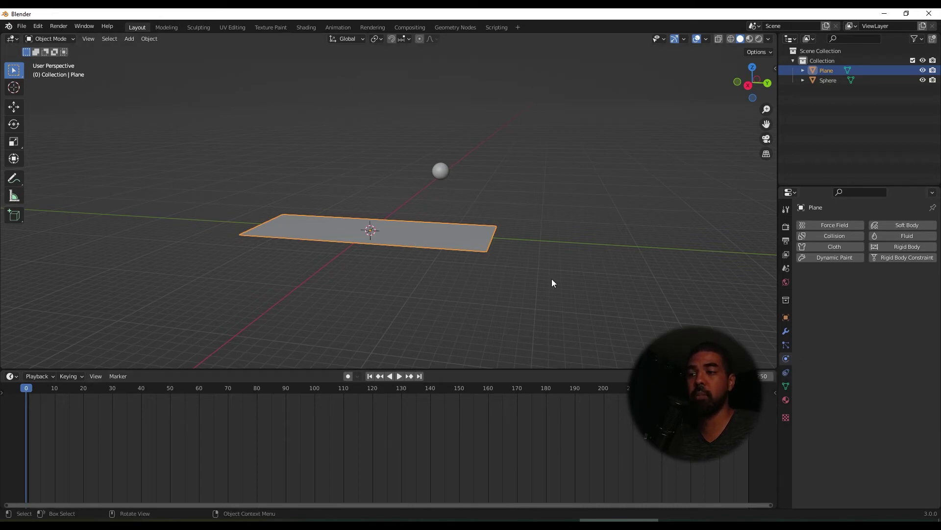
click(913, 248)
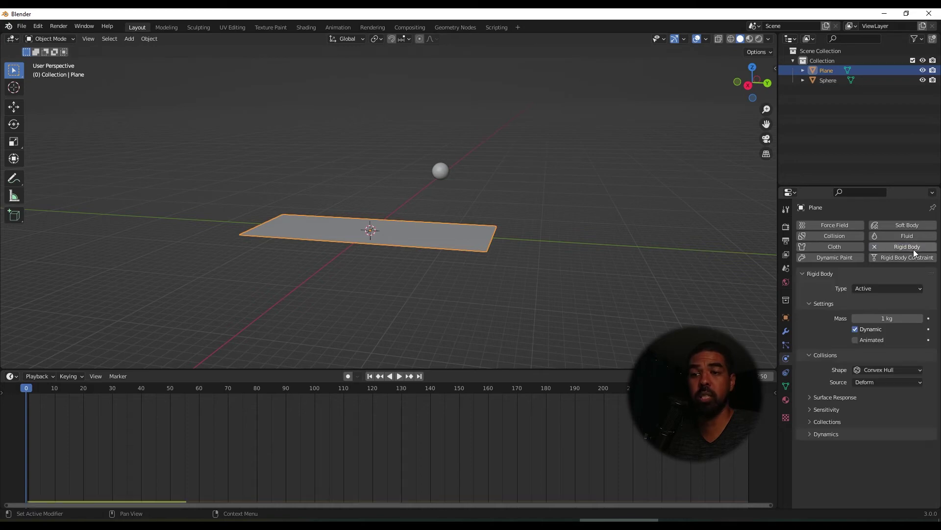
click(400, 377)
click(395, 377)
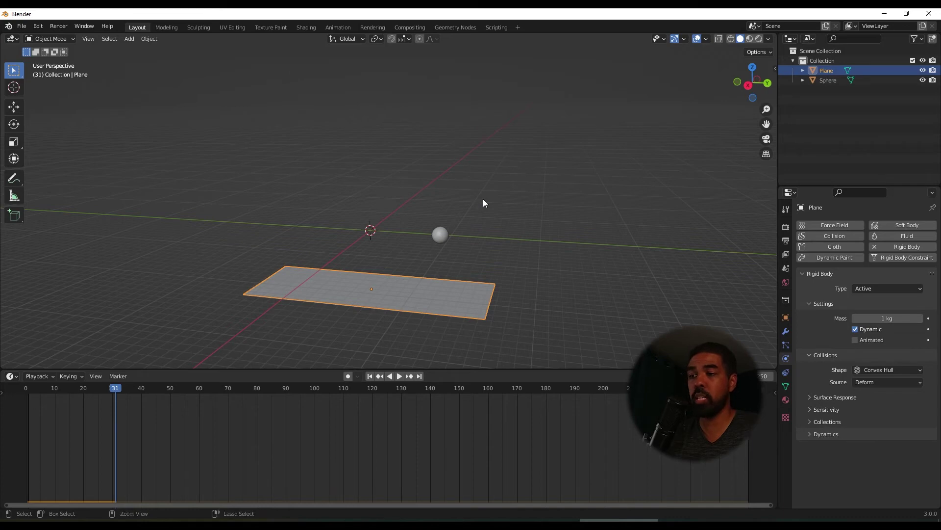
key(ctrl+z)
key(ctrl+z)
- Add Rigid Body physics to the plane and set its type to Passive
click(426, 239)
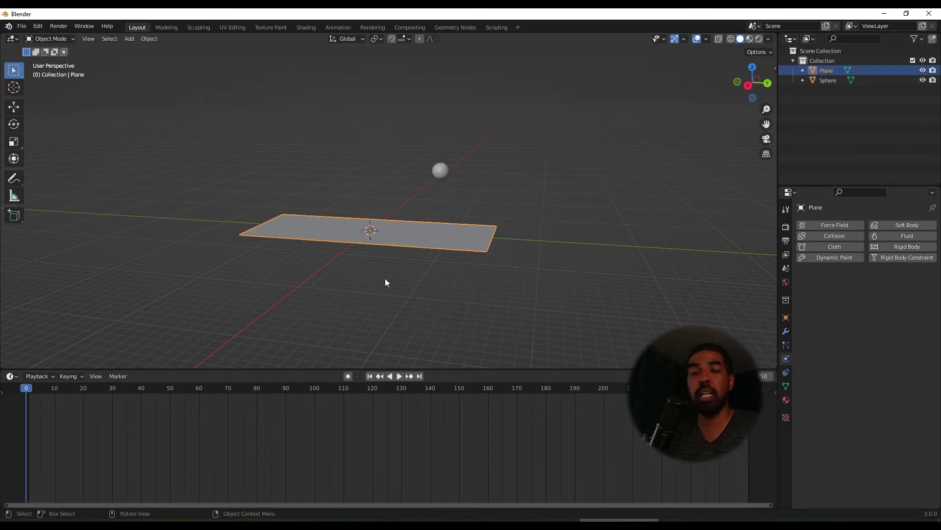
click(900, 247)
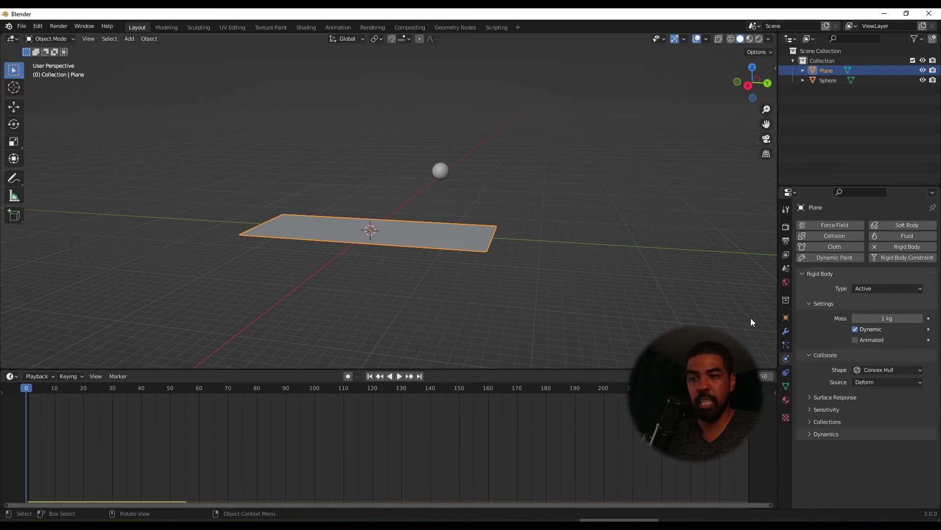
click(875, 289)
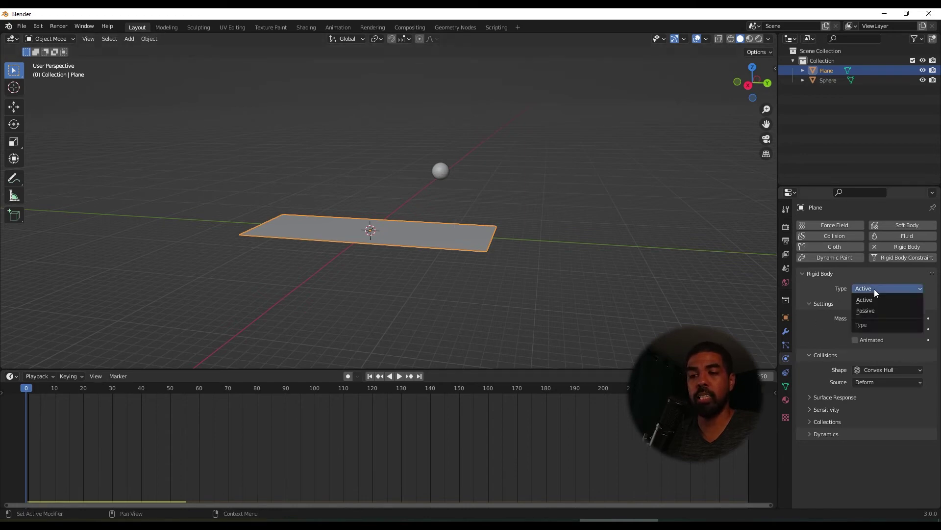
click(877, 305)
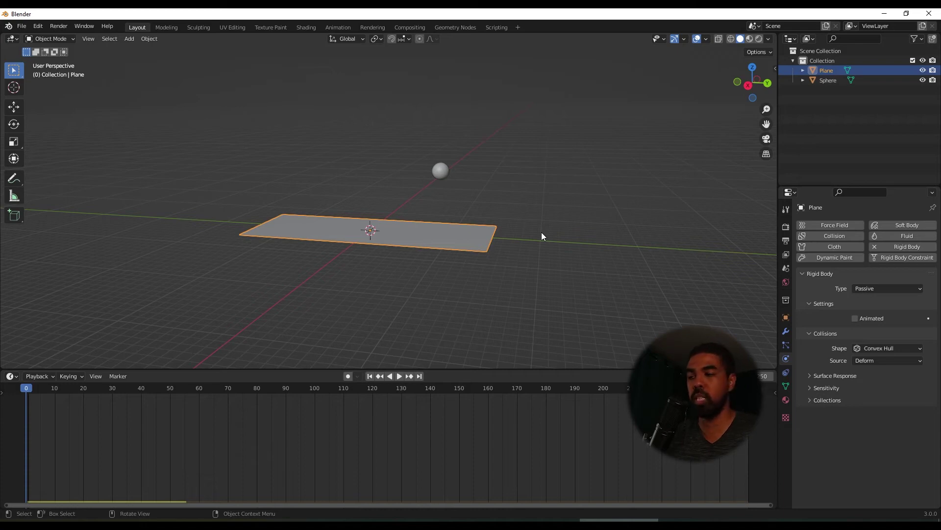
- Play the simulation to check how the sphere lands on the plane, and return the playhead to frame 0
click(396, 375)
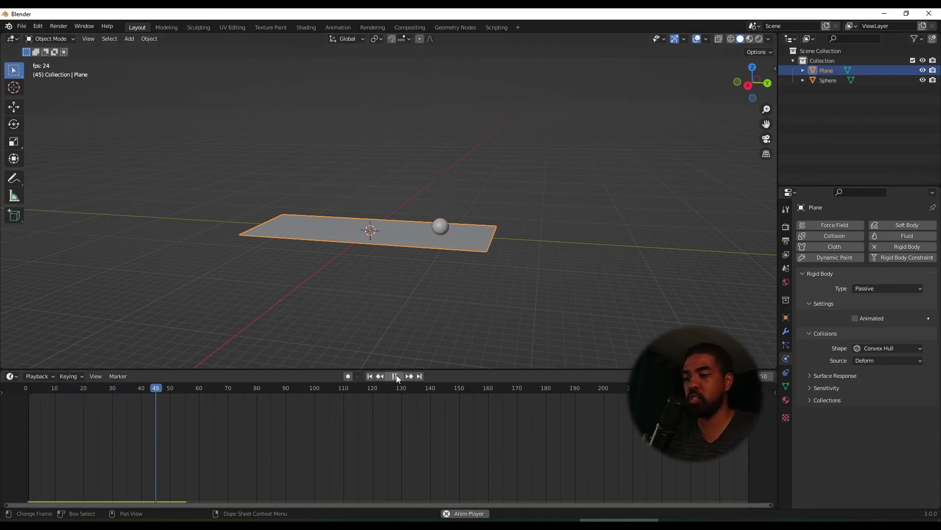
click(396, 375)
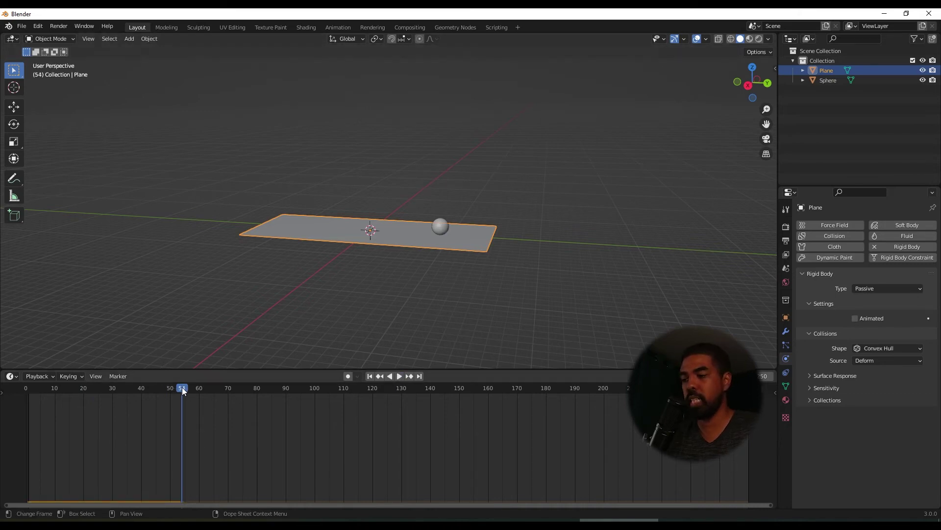
drag(181, 387, 17, 387)
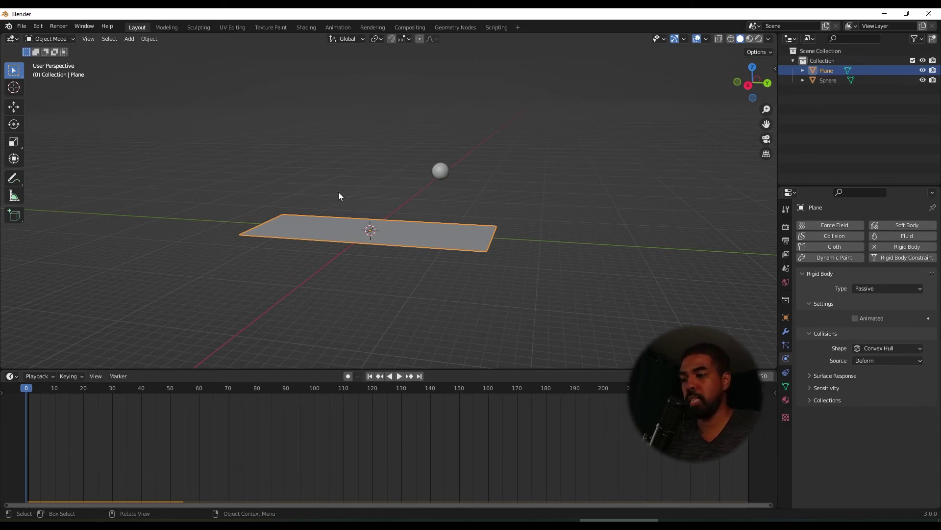
- Add a cylinder mesh at the 3D cursor on the plane
scroll(340, 195, up, 3)
key(shift+a)
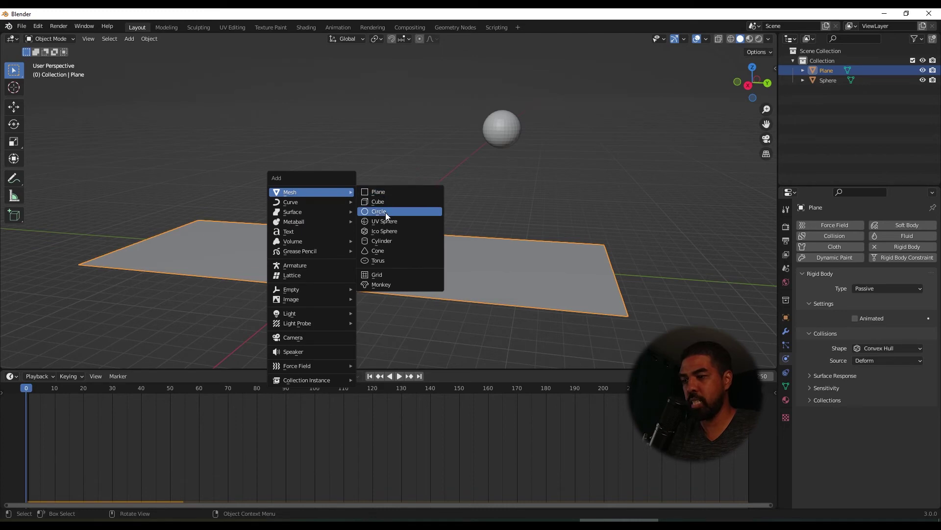
click(389, 240)
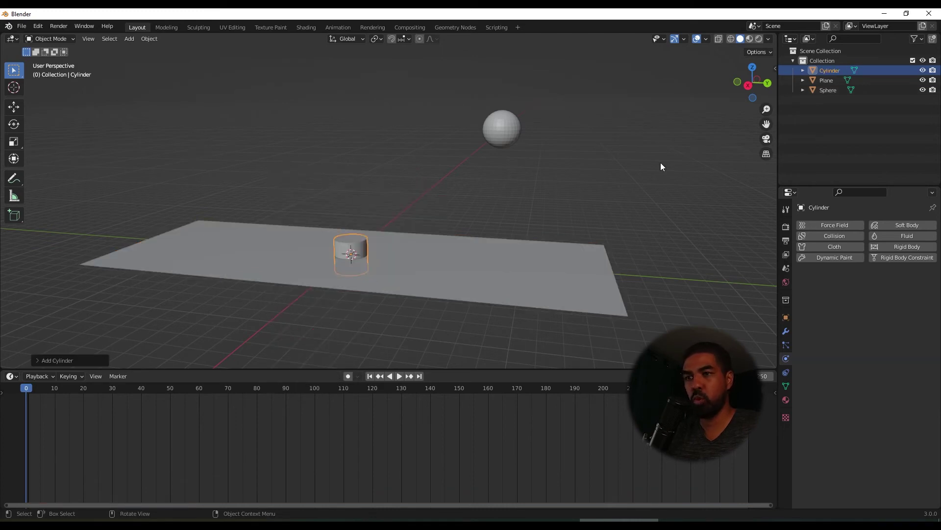
- Move the cylinder up clear of the plane and slightly toward positive Y, working in the right orthographic view
click(749, 88)
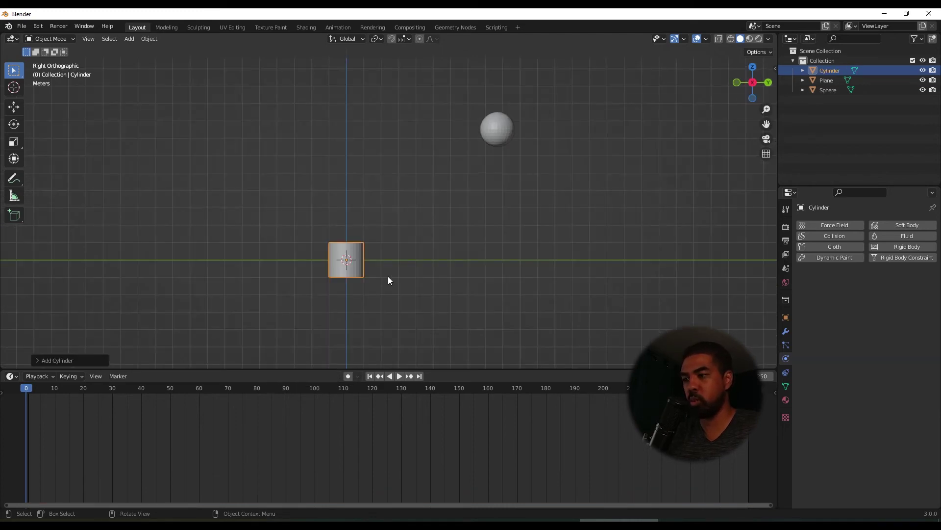
scroll(352, 264, up, 3)
scroll(353, 216, up, 2)
shift+middle_drag(353, 214, 406, 162)
scroll(405, 164, down, 6)
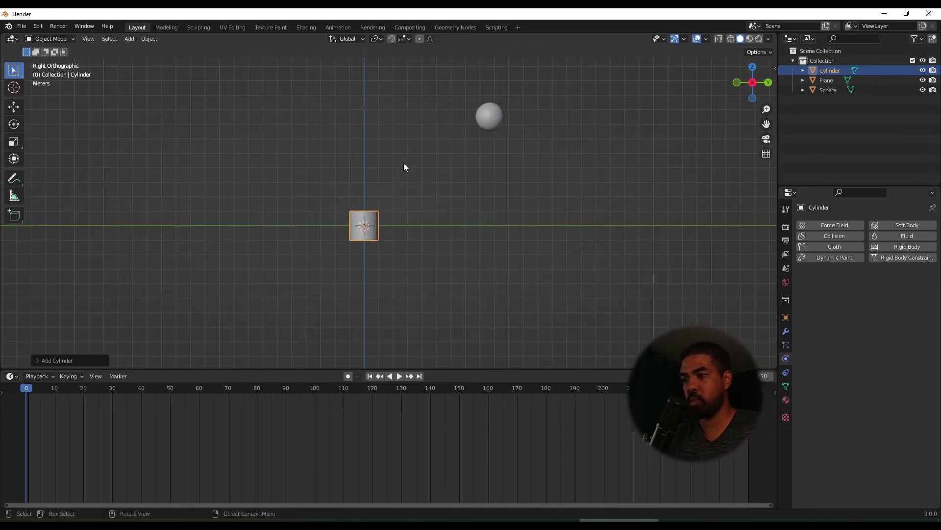
scroll(363, 218, up, 2)
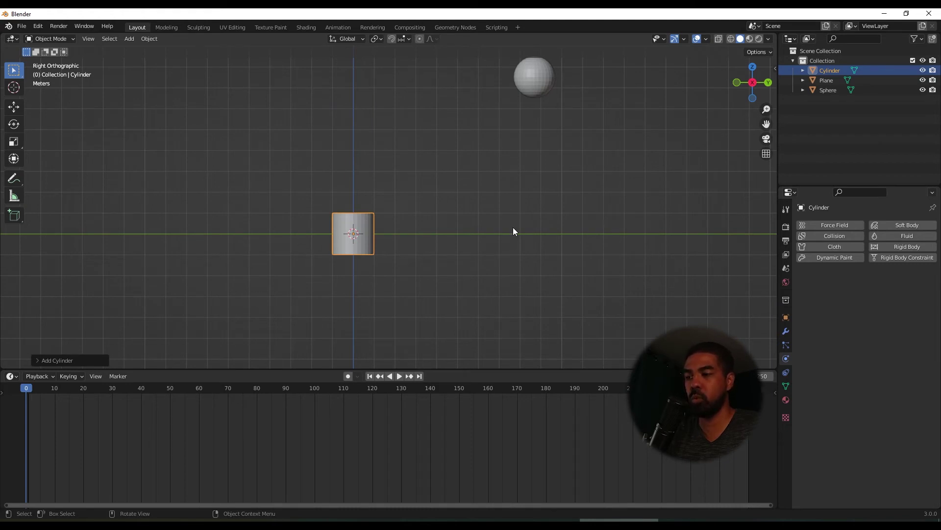
middle_drag(552, 211, 515, 227)
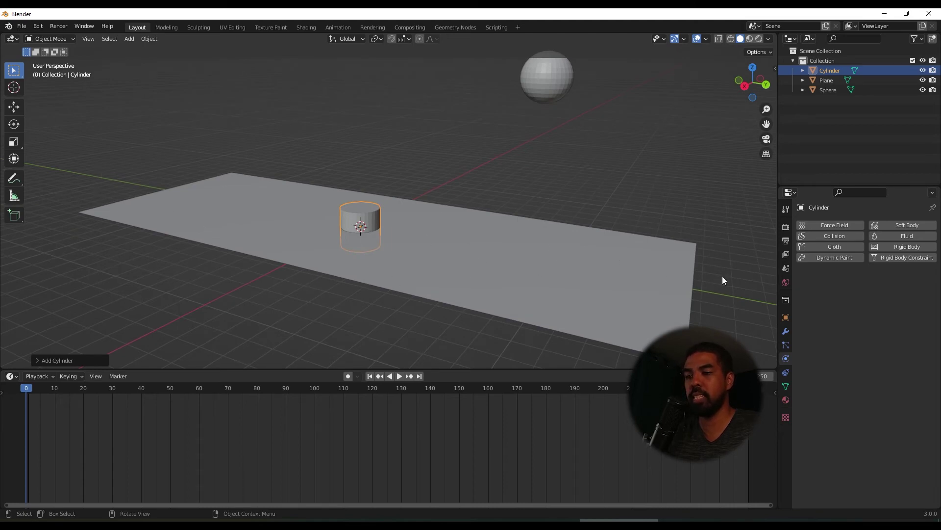
click(745, 86)
scroll(351, 240, up, 4)
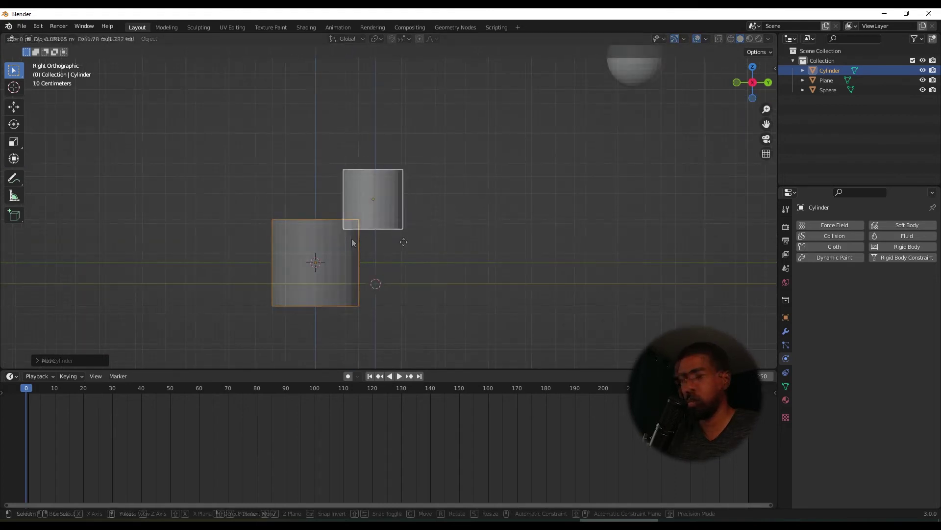
click(443, 209)
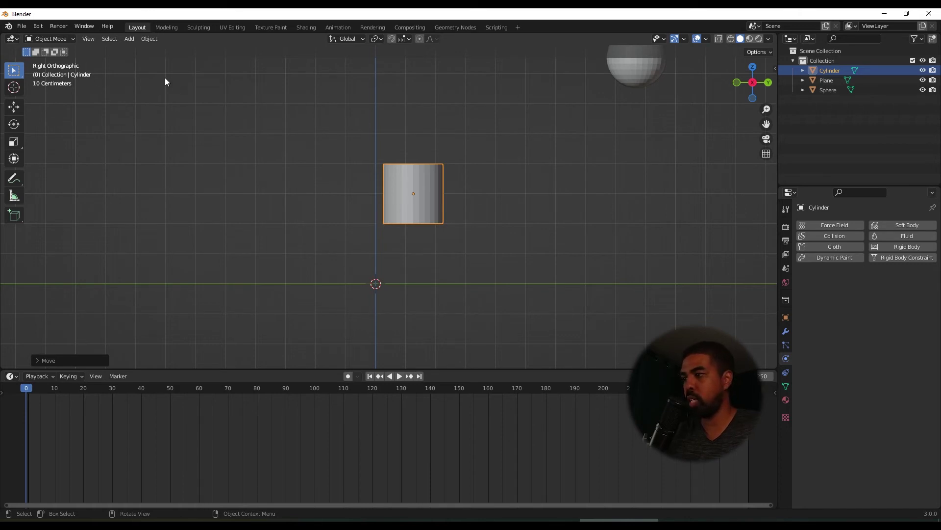
- Toggle the cylinder between Object Mode and Edit Mode several times, ending in Edit Mode
click(70, 42)
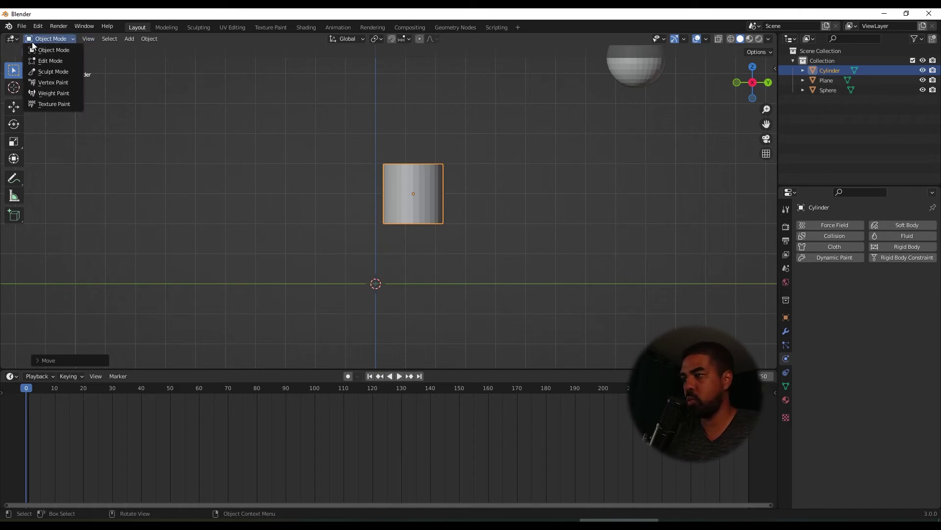
click(47, 61)
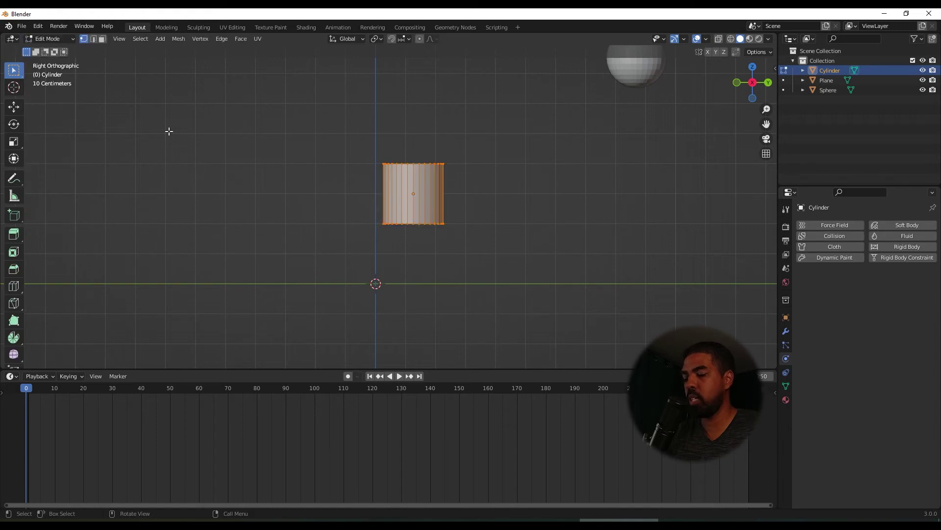
key(Tab)
key(Tab)
key(Tab)
key(Tab)
key(Tab)
key(Tab)
key(Tab)
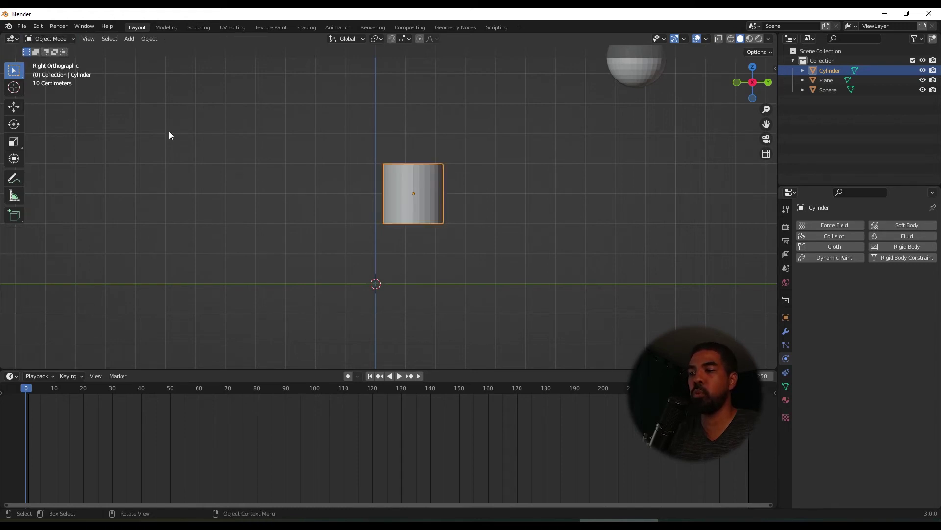
key(Tab)
key(Tab)
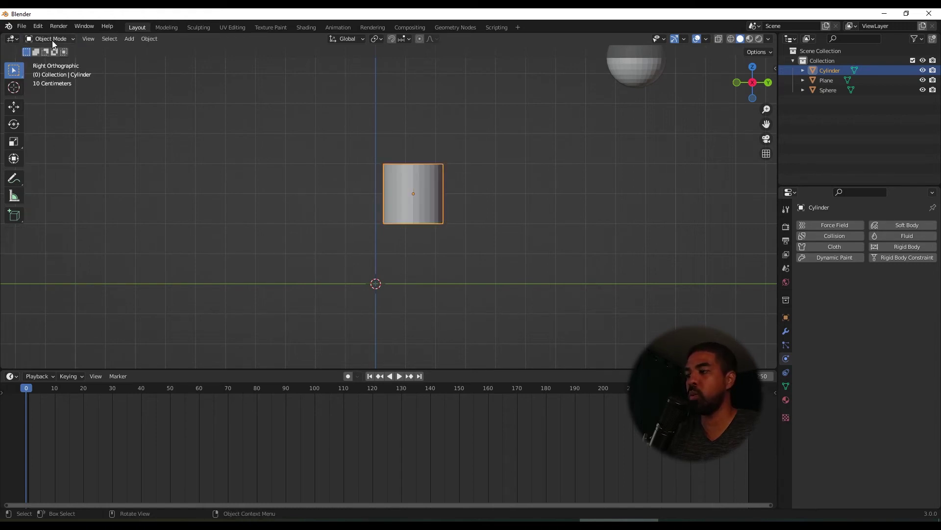
key(Tab)
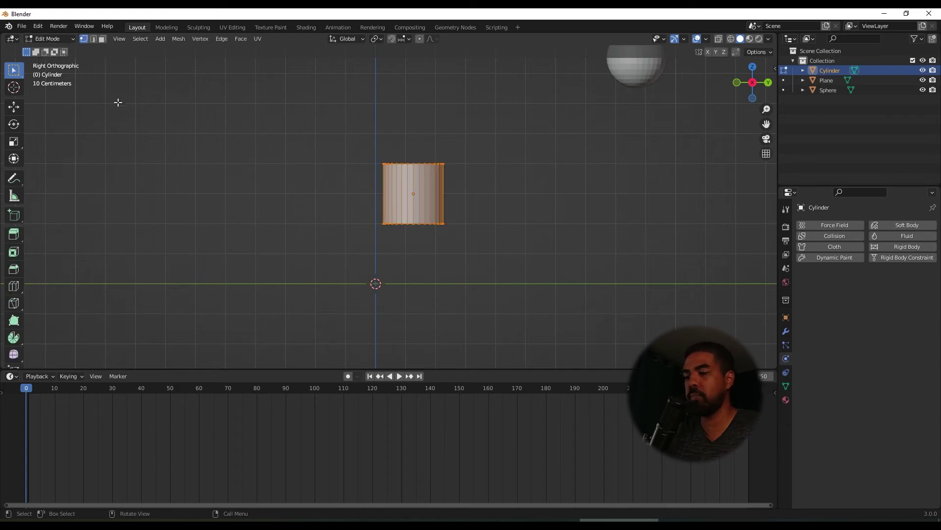
- Try deleting the box-selected vertices on the cylinder's negative-Y half in solid shading, check the result from an angle, and undo the deletion
scroll(400, 177, up, 4)
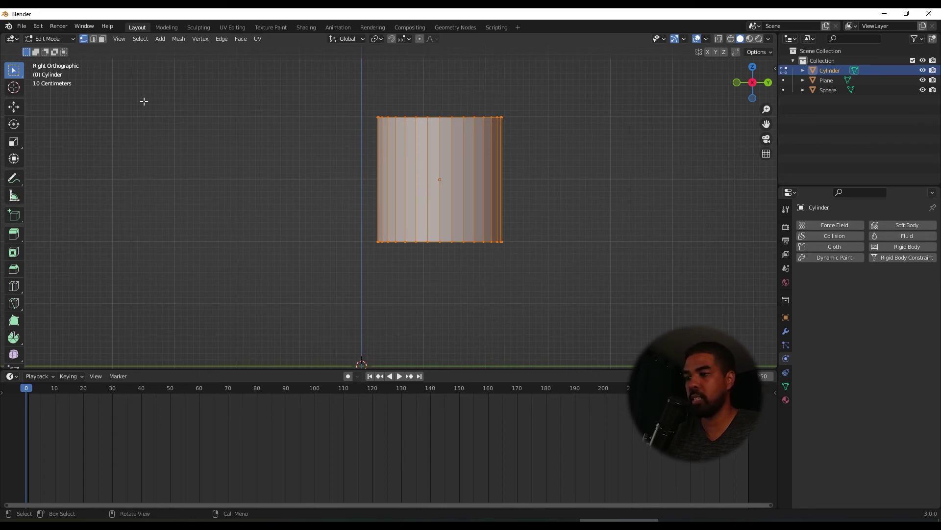
drag(279, 66, 434, 301)
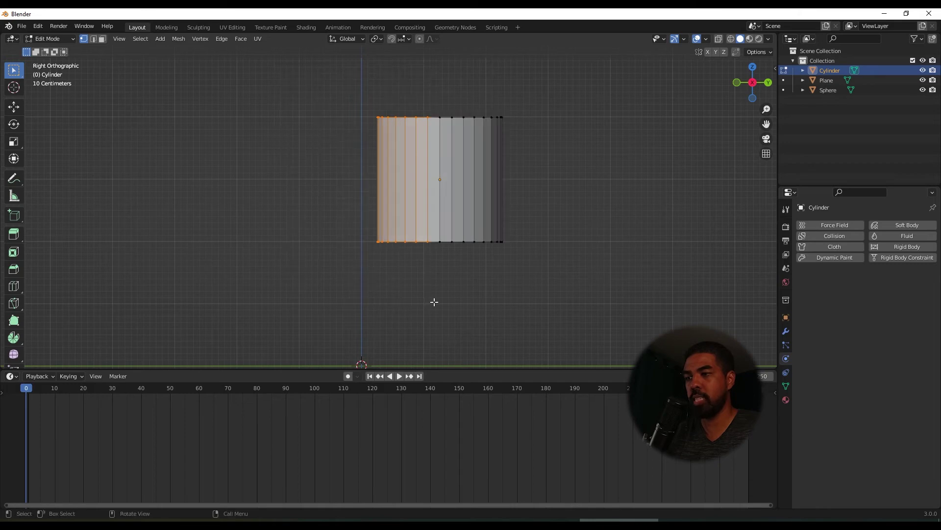
key(x)
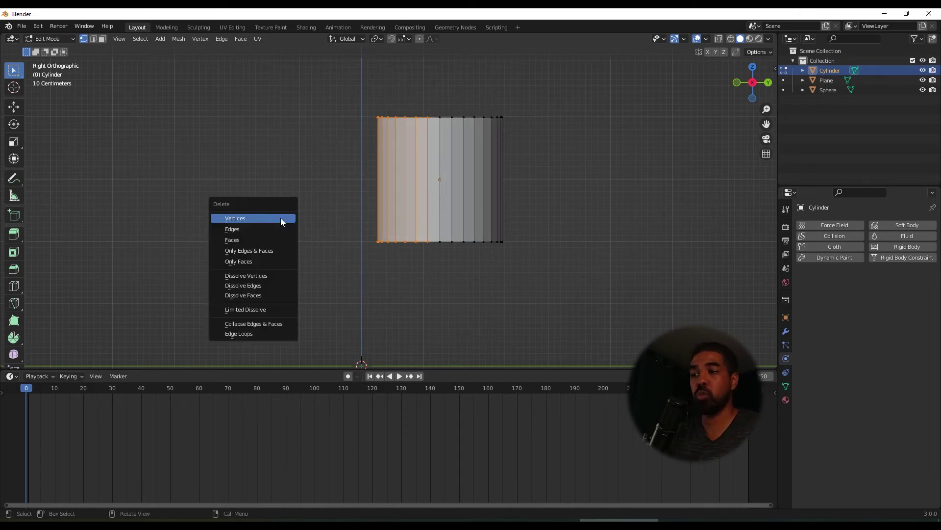
click(249, 221)
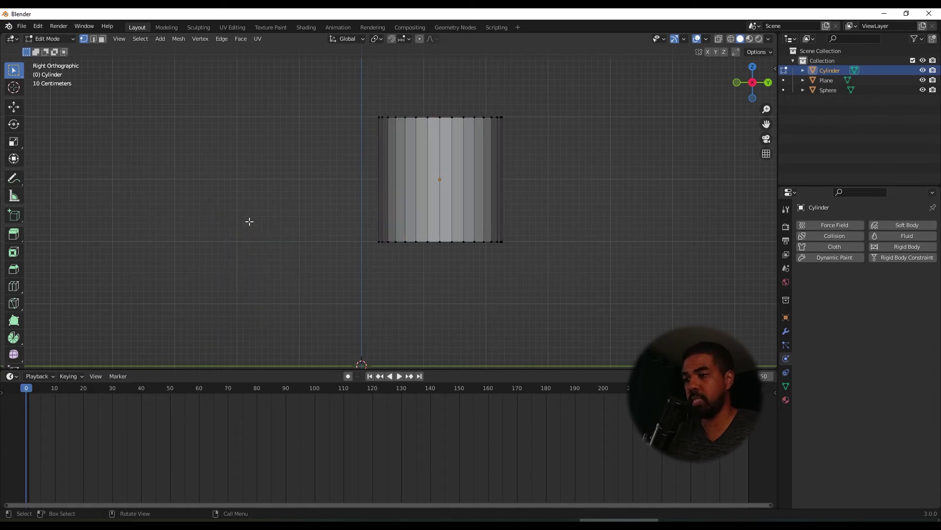
middle_drag(376, 138, 397, 187)
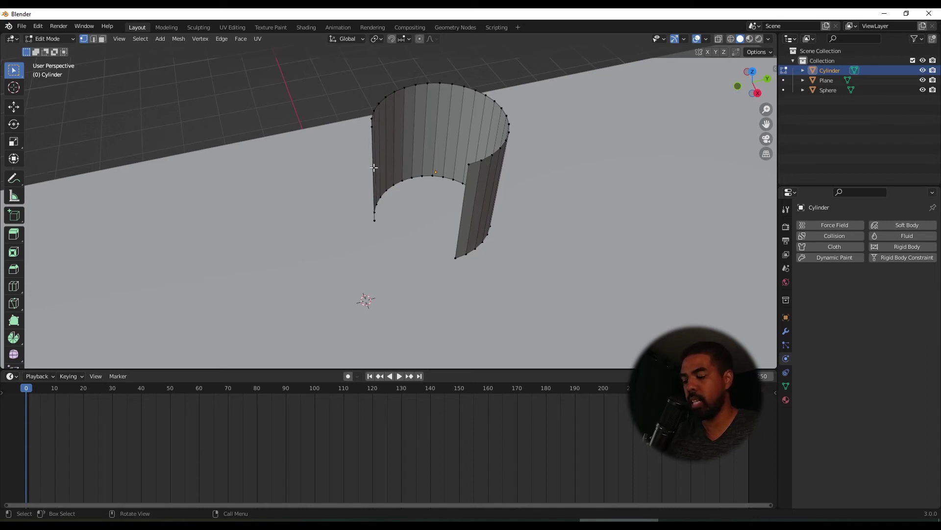
key(ctrl+z)
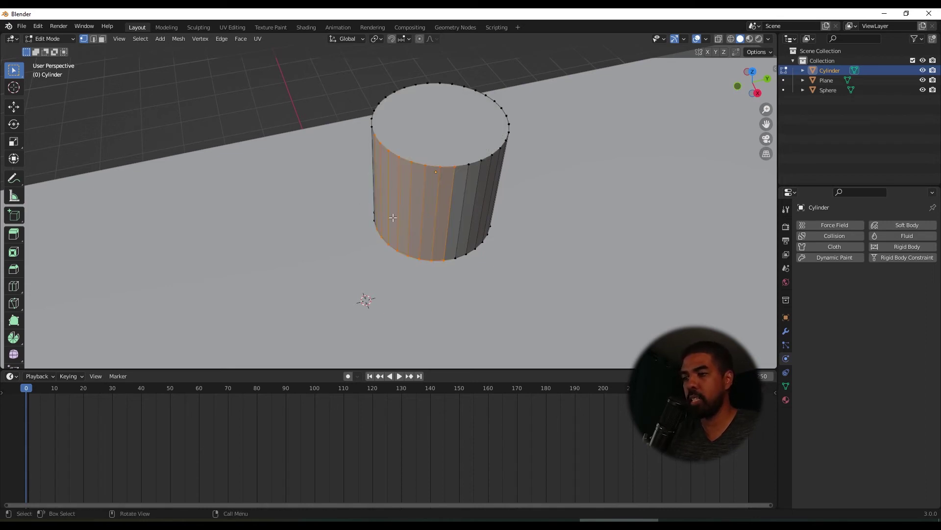
- Switch the viewport to wireframe shading, examine which cylinder vertices are selected, and clear the selection
click(758, 94)
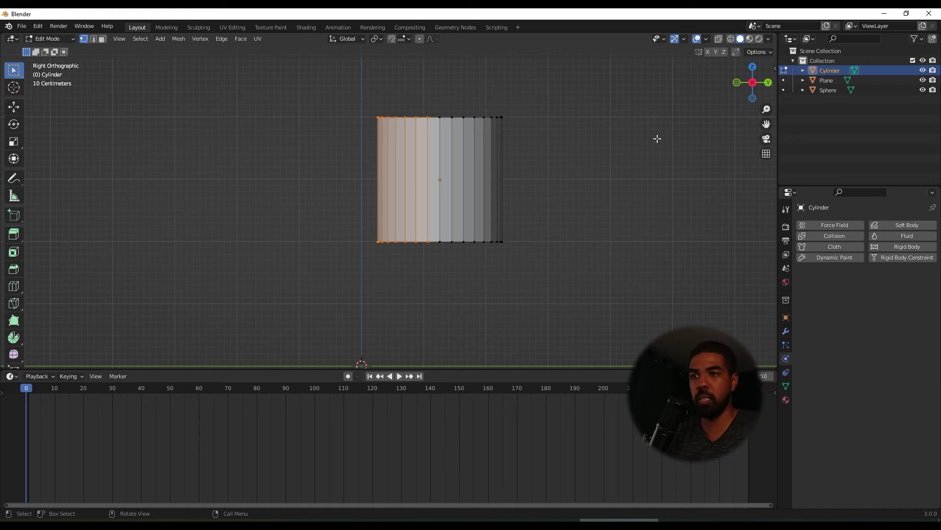
click(731, 38)
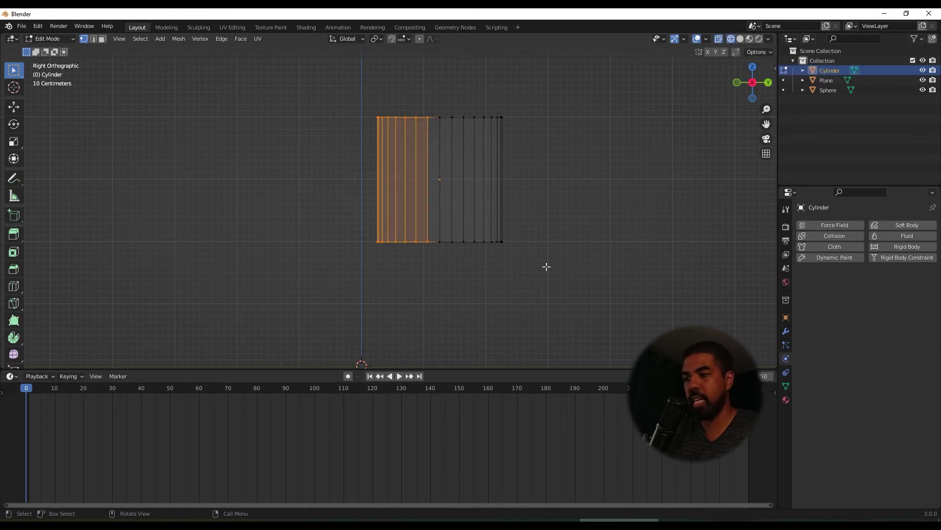
middle_drag(444, 156, 475, 175)
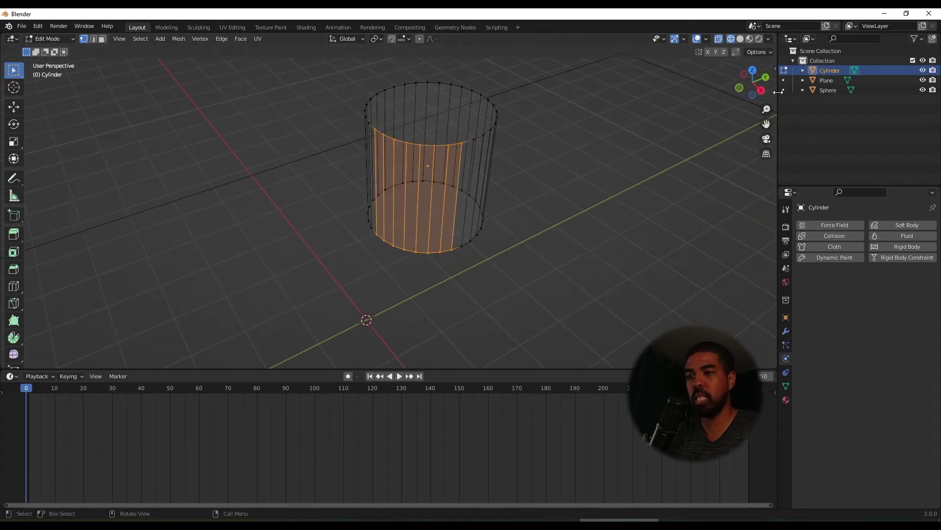
click(761, 90)
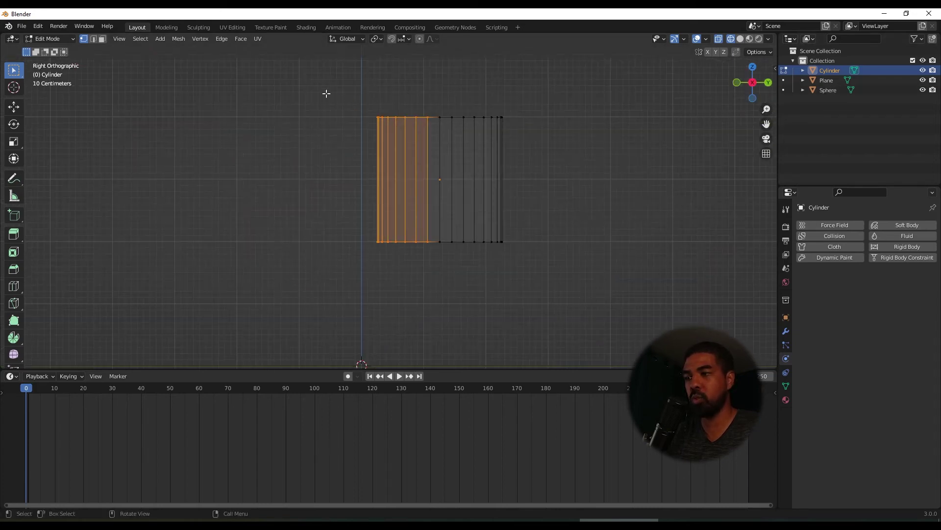
drag(287, 72, 338, 167)
middle_drag(339, 166, 349, 98)
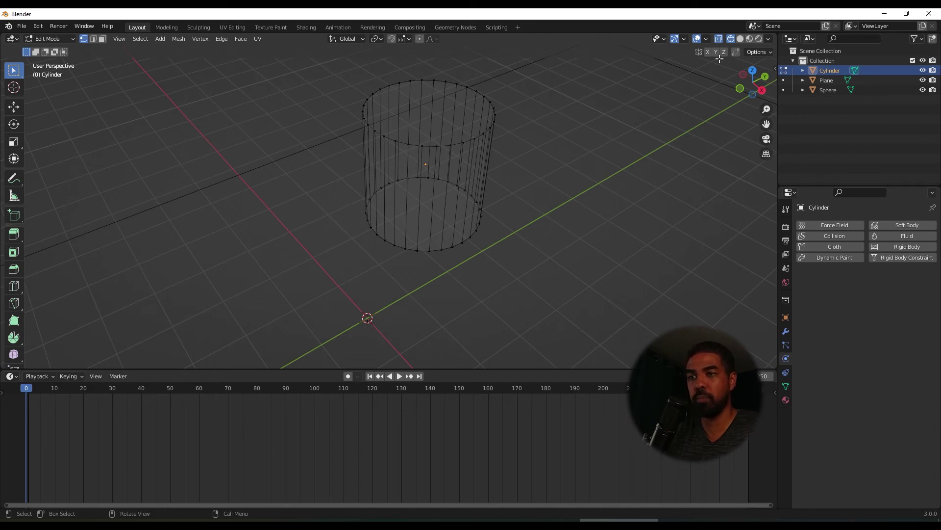
- Box-select the vertices on the cylinder's negative-Y half in right orthographic wireframe view and delete them
click(762, 90)
drag(287, 77, 433, 268)
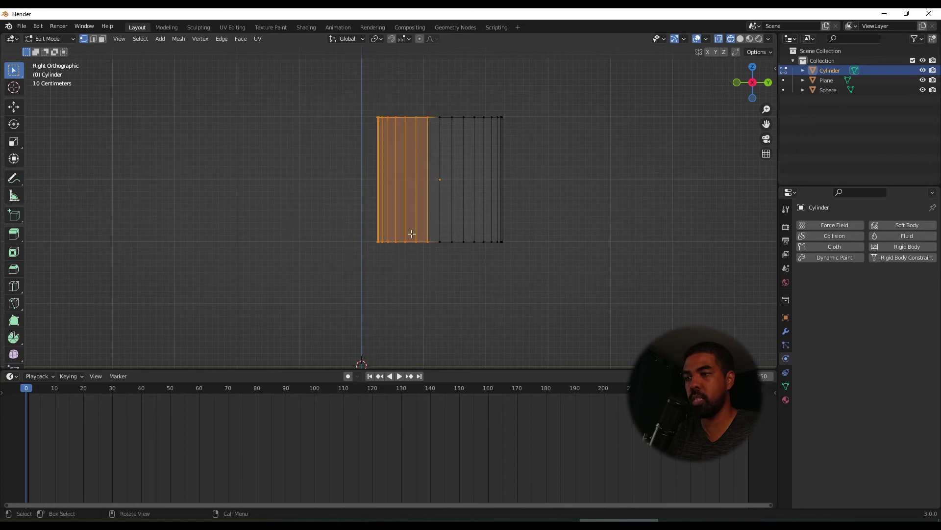
middle_drag(411, 234, 461, 170)
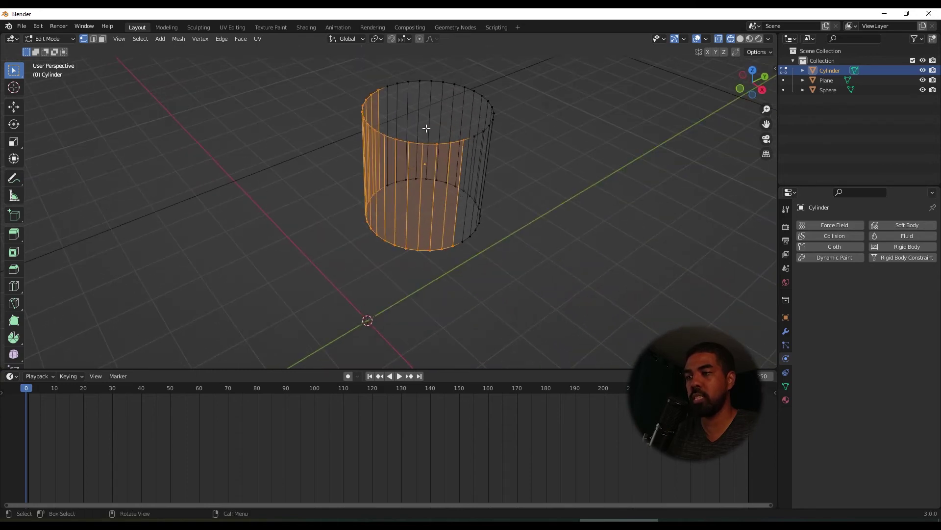
key(x)
click(310, 124)
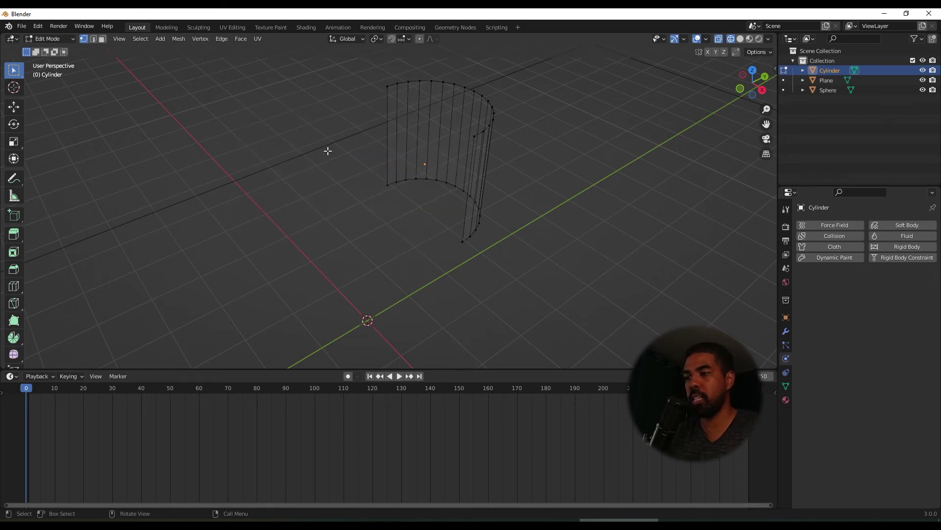
- Switch the viewport to solid shading, view the half-cylinder from an angle, and return to Object Mode
click(740, 40)
mouse_move(508, 159)
middle_down()
mouse_move(517, 156)
mouse_move(419, 171)
mouse_move(485, 151)
mouse_move(439, 178)
mouse_move(424, 168)
mouse_move(480, 154)
mouse_move(616, 154)
mouse_move(353, 153)
mouse_move(471, 156)
mouse_move(382, 157)
mouse_move(466, 157)
mouse_move(487, 173)
middle_up()
key(Tab)
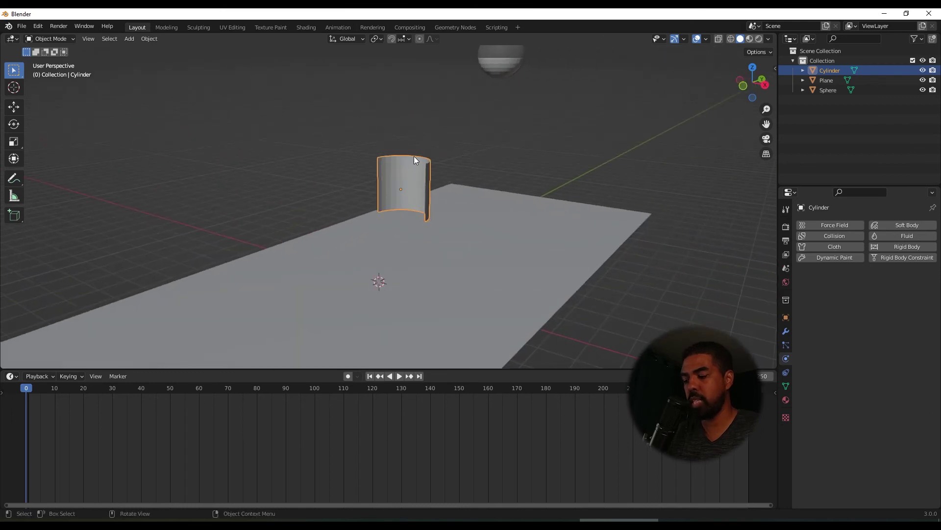
- Select all of the half-cylinder's vertices in Edit Mode and return to Object Mode
key(Tab)
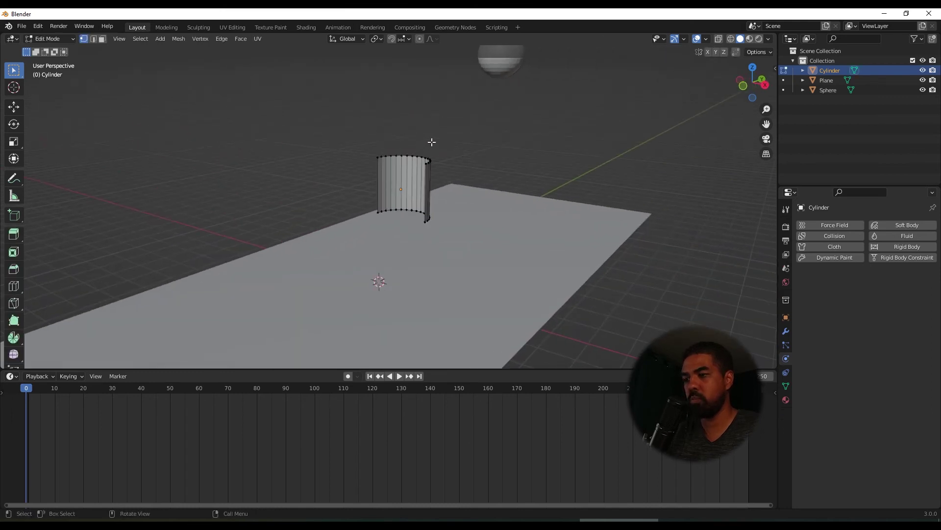
middle_drag(431, 141, 361, 132)
drag(365, 130, 491, 254)
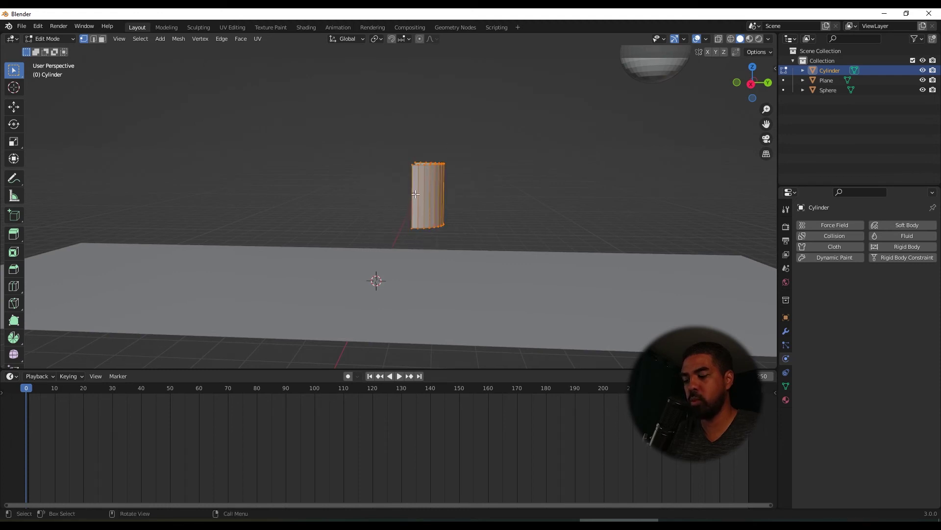
key(Tab)
middle_drag(362, 150, 378, 154)
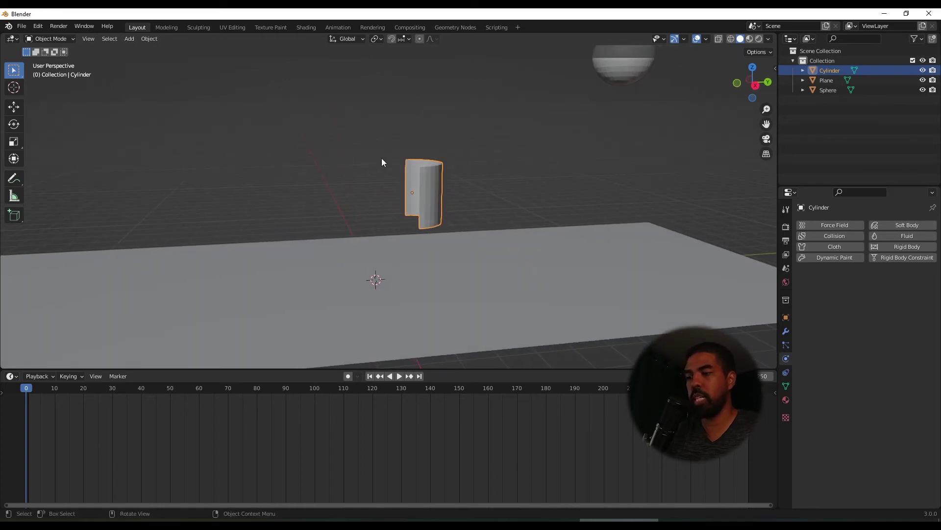
- Rotate the half-cylinder about the global X axis until it lies horizontally with its open side facing up
key(r)
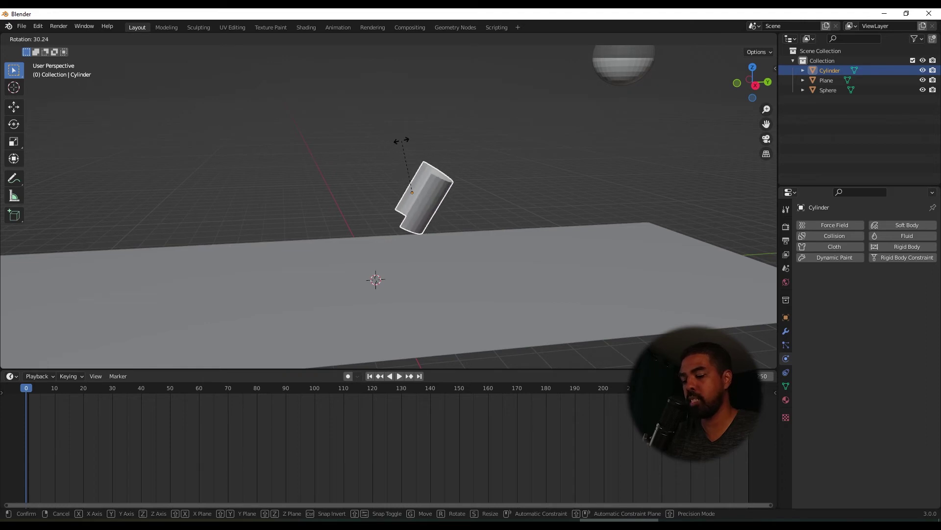
key(x)
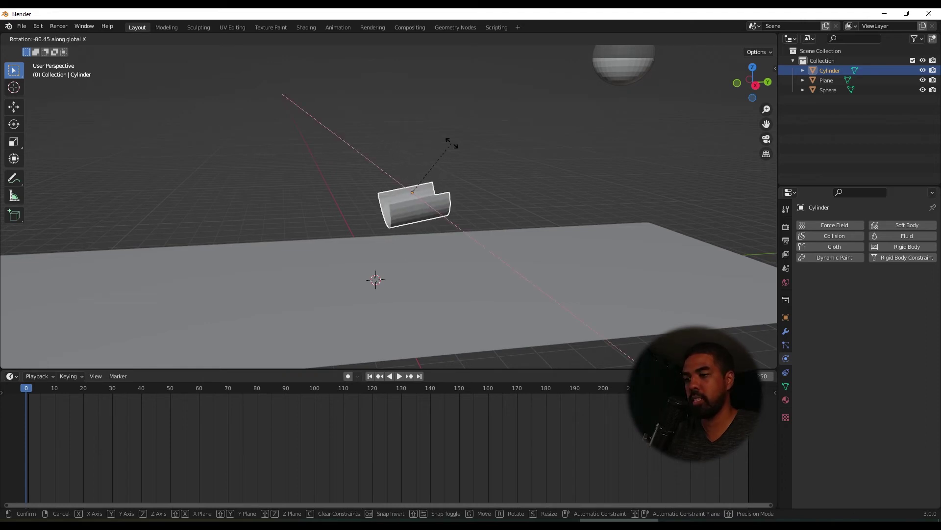
click(399, 250)
middle_drag(467, 178, 445, 176)
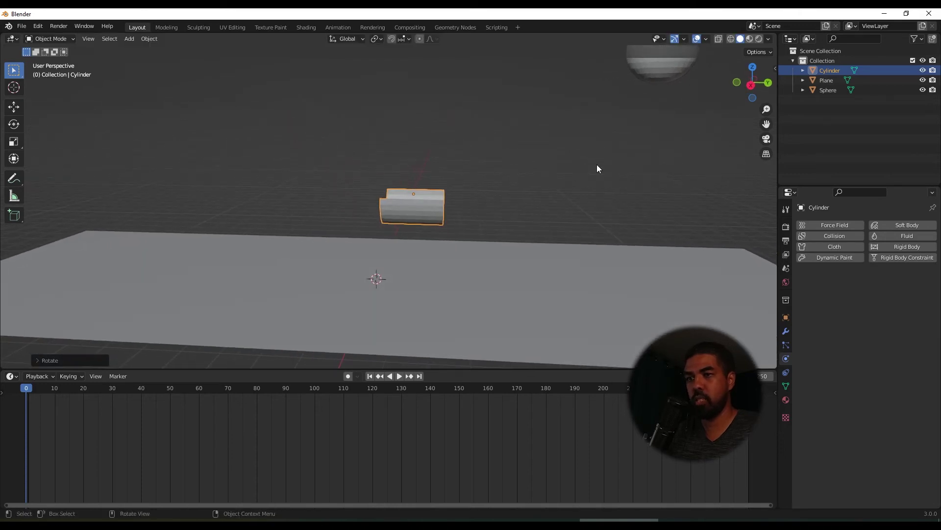
- Move the half-cylinder toward negative Y and slightly down, working in the right orthographic view
click(752, 86)
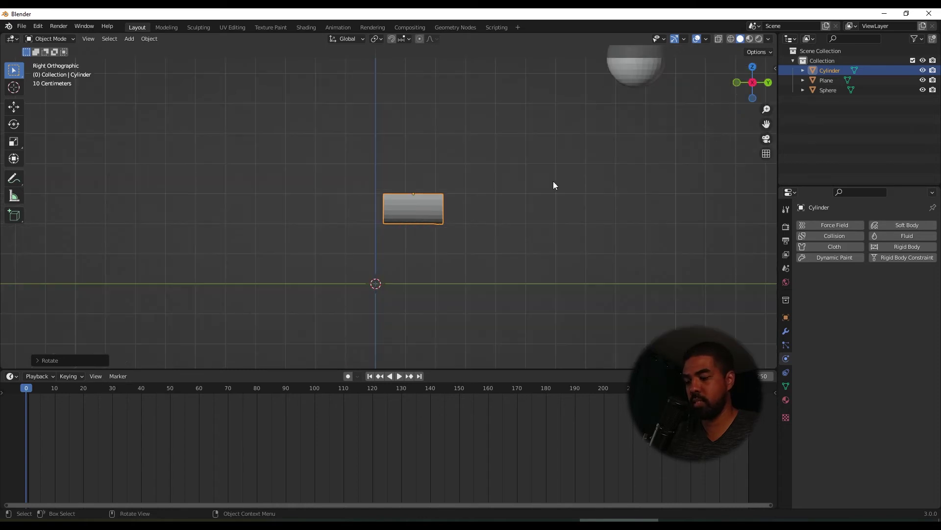
scroll(553, 182, down, 2)
scroll(528, 201, up, 3)
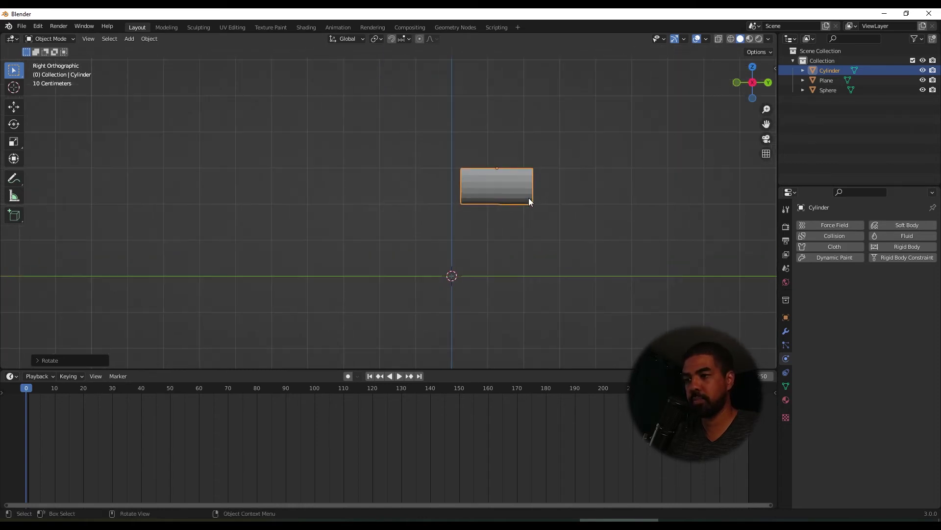
scroll(528, 200, down, 3)
key(g)
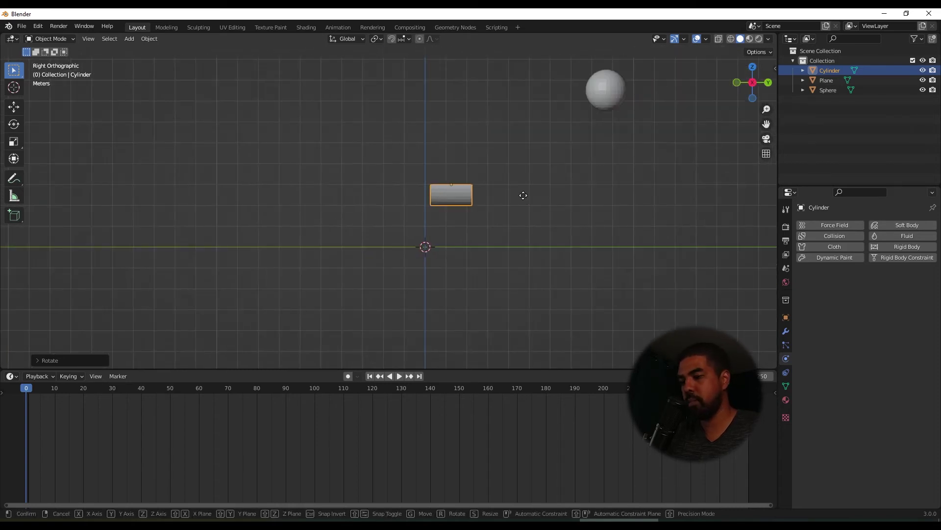
click(380, 213)
- In Edit Mode with wireframe shading, box-select the half-cylinder's positive-Y end vertices and extrude them toward positive Y and slightly upward
scroll(311, 215, up, 3)
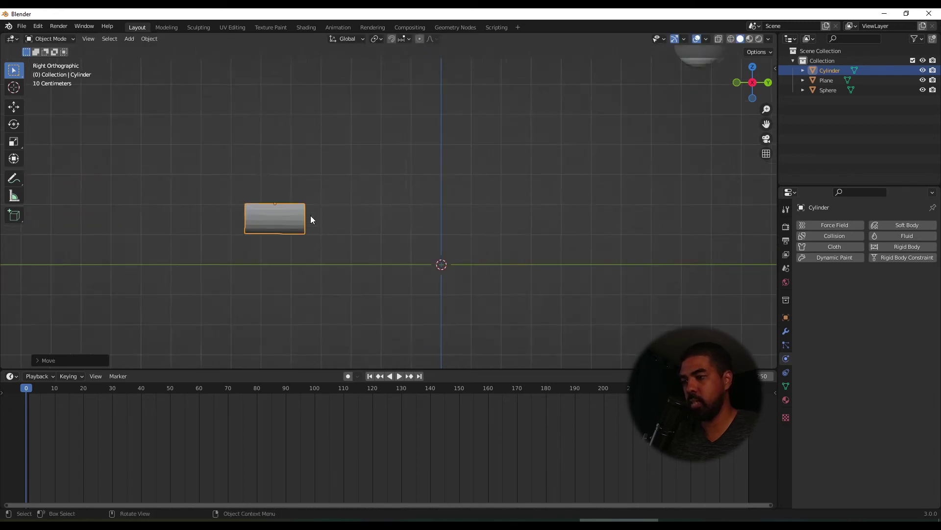
shift+middle_drag(310, 216, 401, 188)
scroll(348, 195, up, 3)
key(Tab)
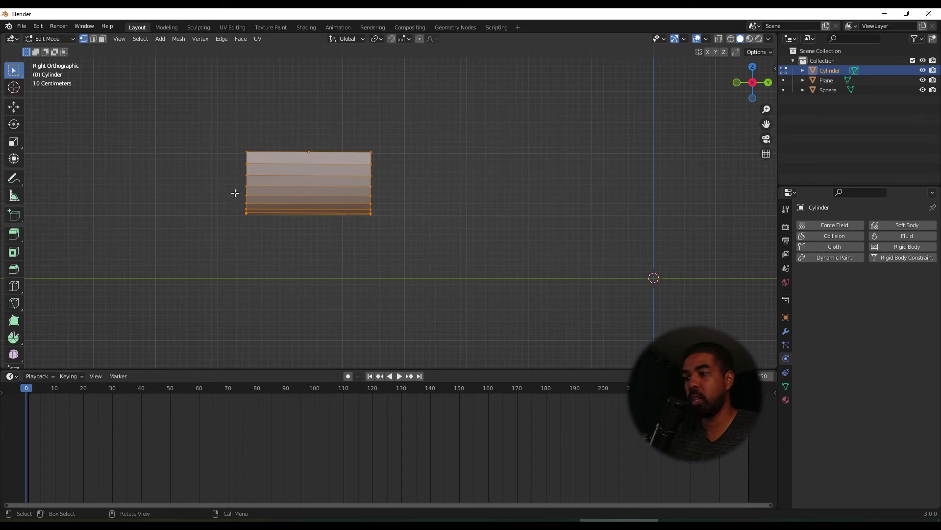
click(719, 40)
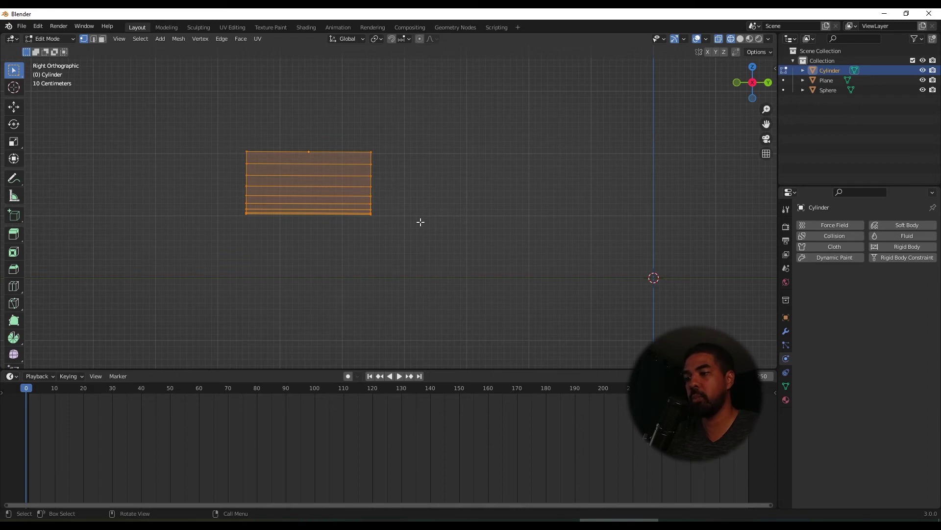
drag(444, 258, 359, 120)
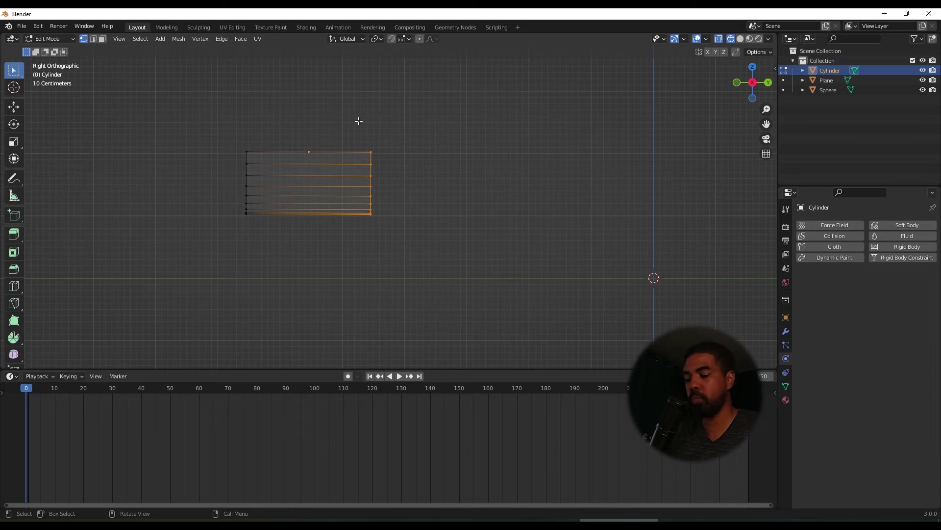
key(e)
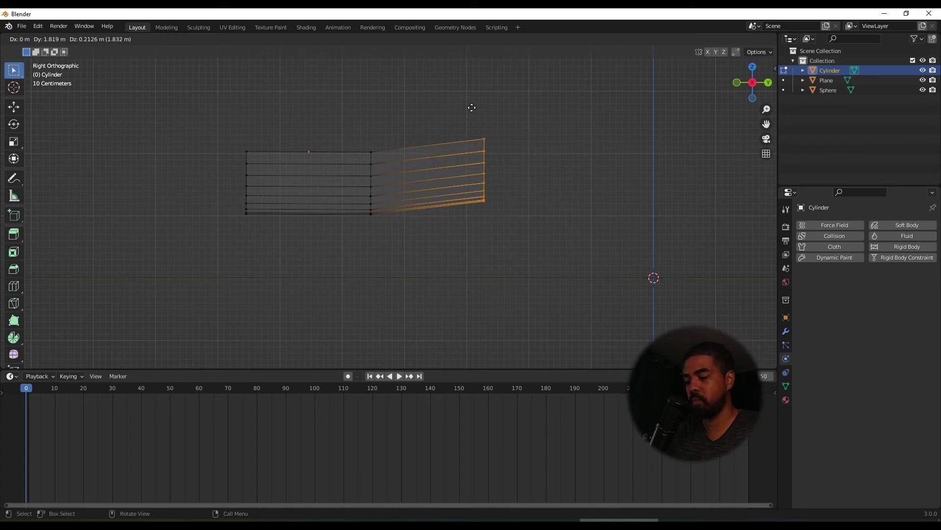
click(554, 96)
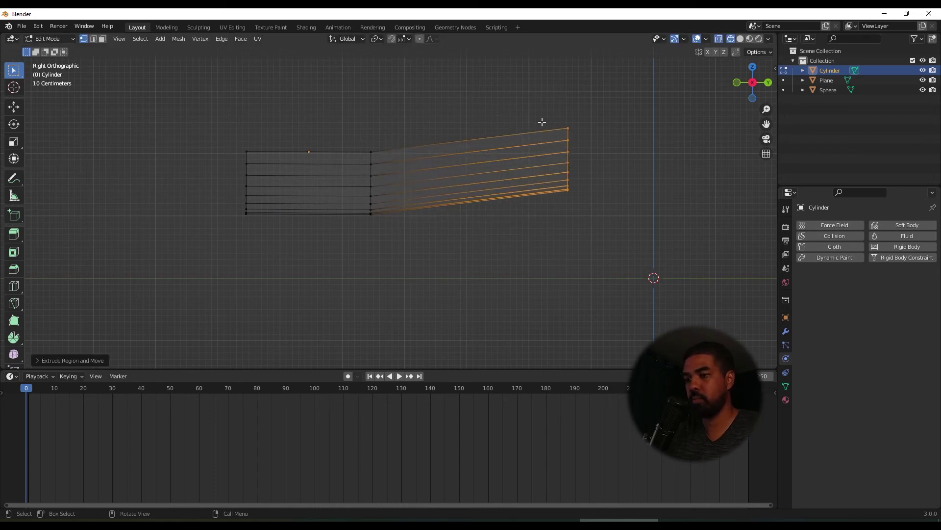
- Extrude the selected end again toward positive Y at a steeper upward slope, and rotate its new edge to tilt with the slope
scroll(542, 122, down, 5)
shift+middle_drag(494, 141, 385, 186)
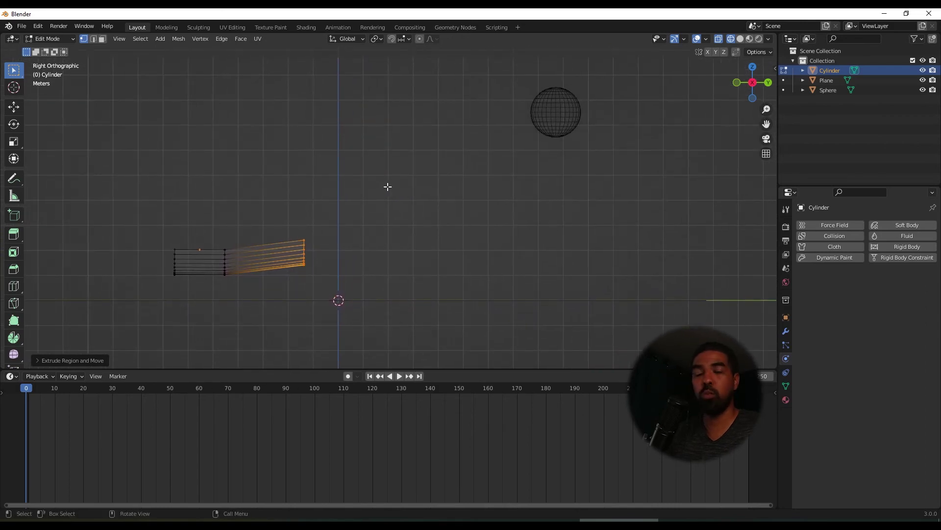
key(e)
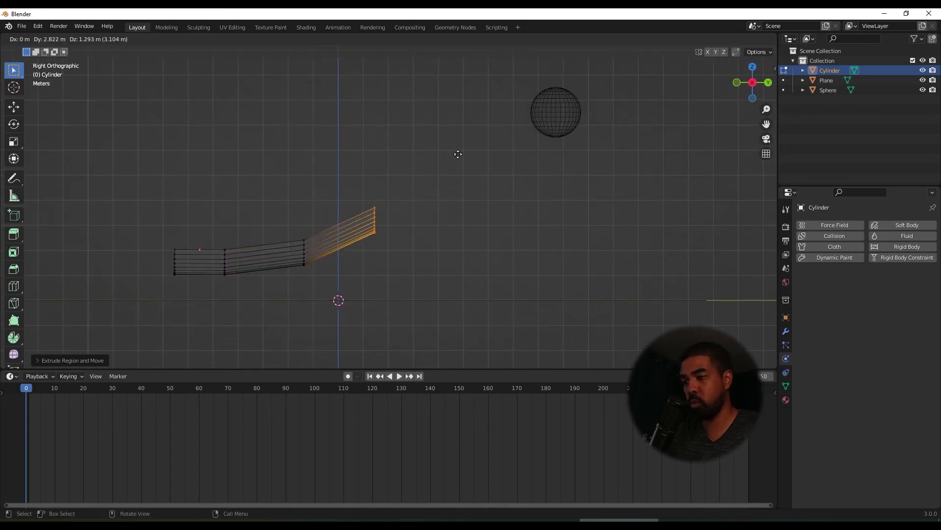
click(467, 153)
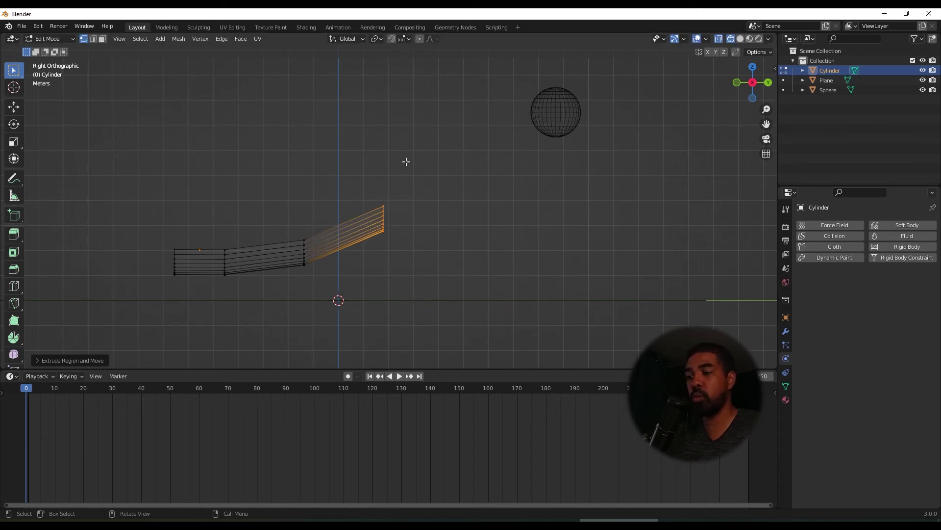
key(r)
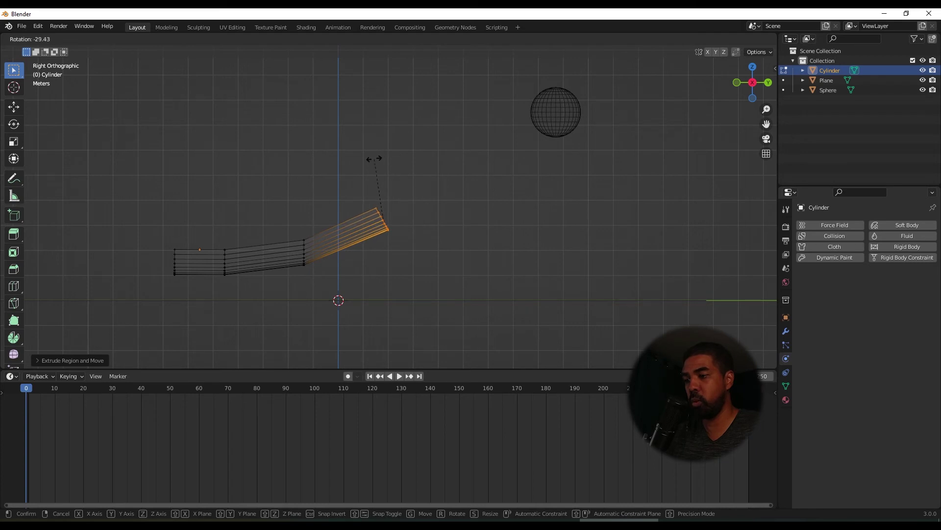
click(364, 162)
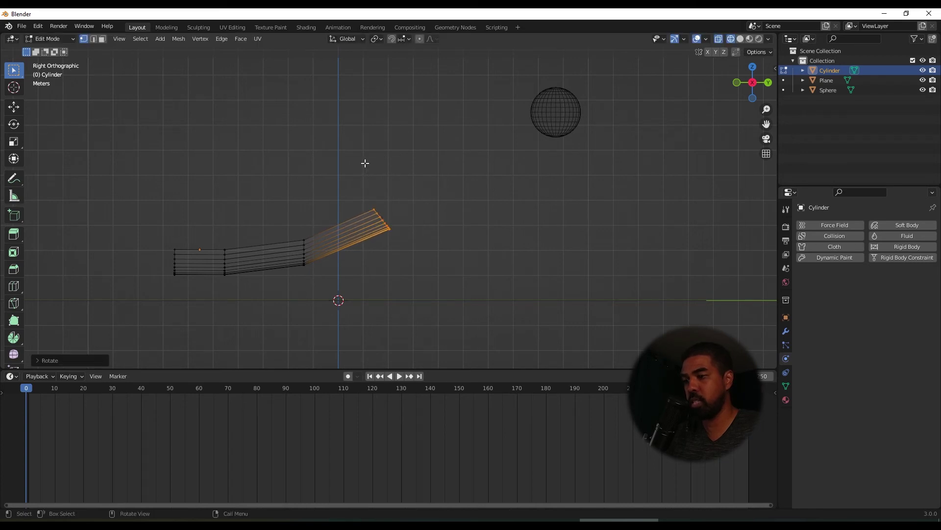
- Inspect the extruded ramp from an angle in solid shading, and return to the right orthographic view in wireframe
mouse_move(368, 166)
middle_down()
mouse_move(314, 156)
mouse_move(363, 186)
mouse_move(397, 142)
mouse_move(317, 190)
mouse_move(358, 187)
mouse_move(314, 187)
mouse_move(390, 182)
middle_up()
click(742, 40)
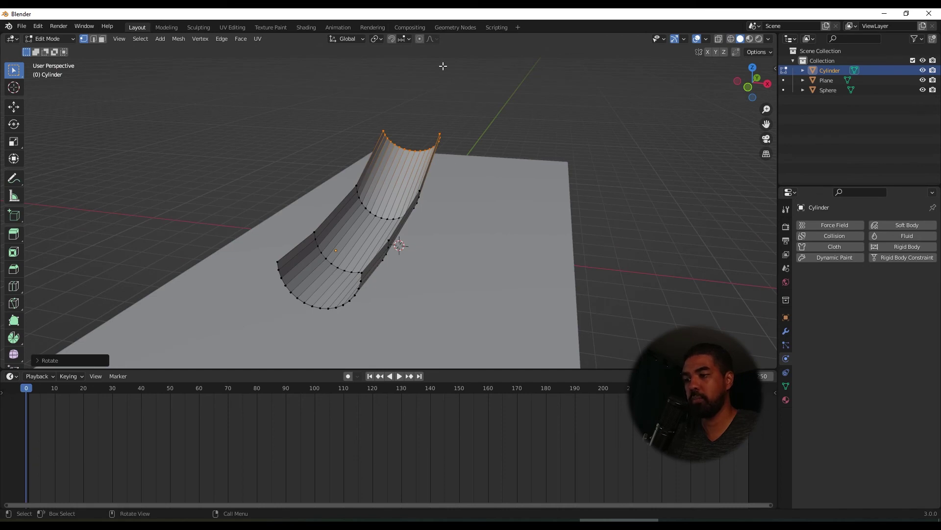
click(768, 84)
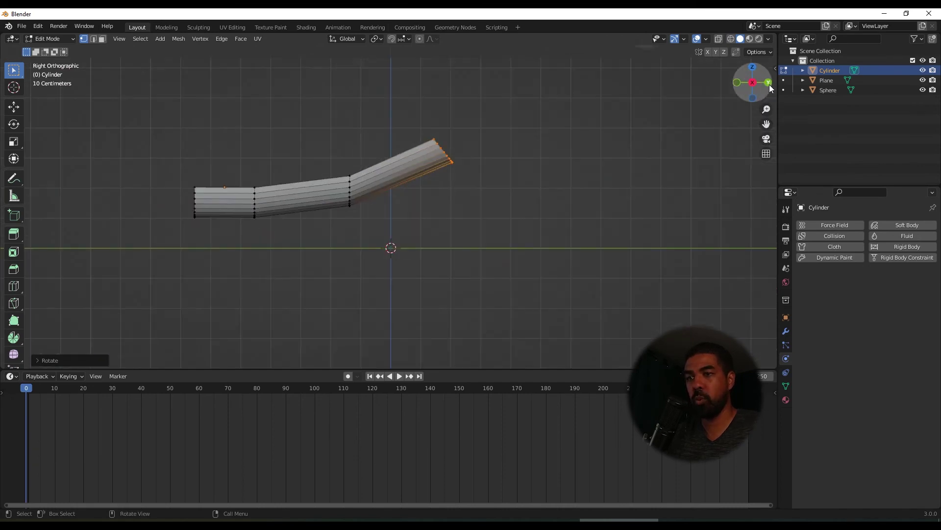
click(733, 40)
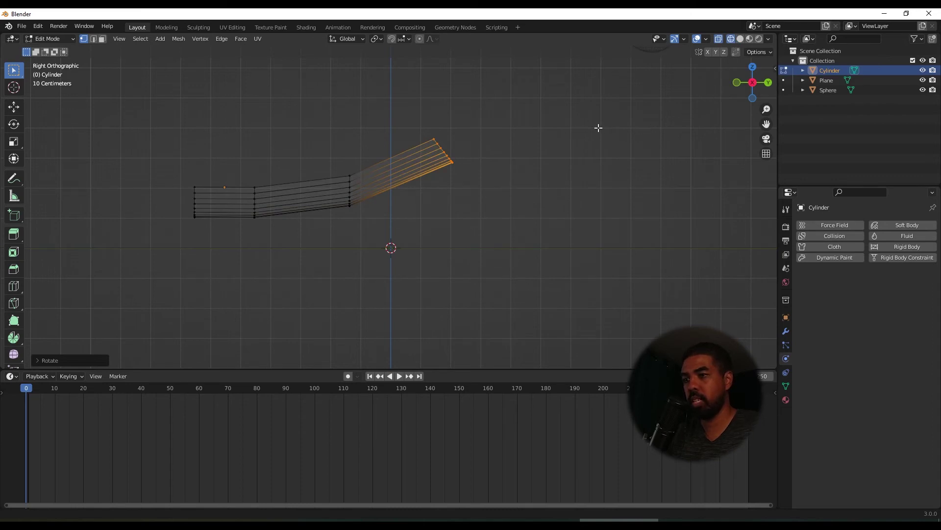
- Extrude a third, steeper segment upward toward the sphere and rotate its end edge further to continue the curve
shift+middle_drag(599, 126, 520, 222)
key(e)
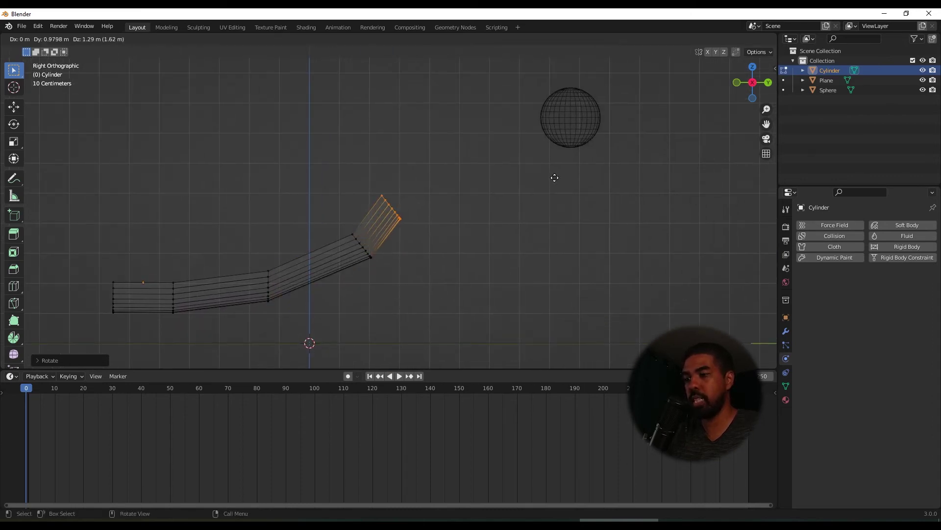
click(586, 160)
key(r)
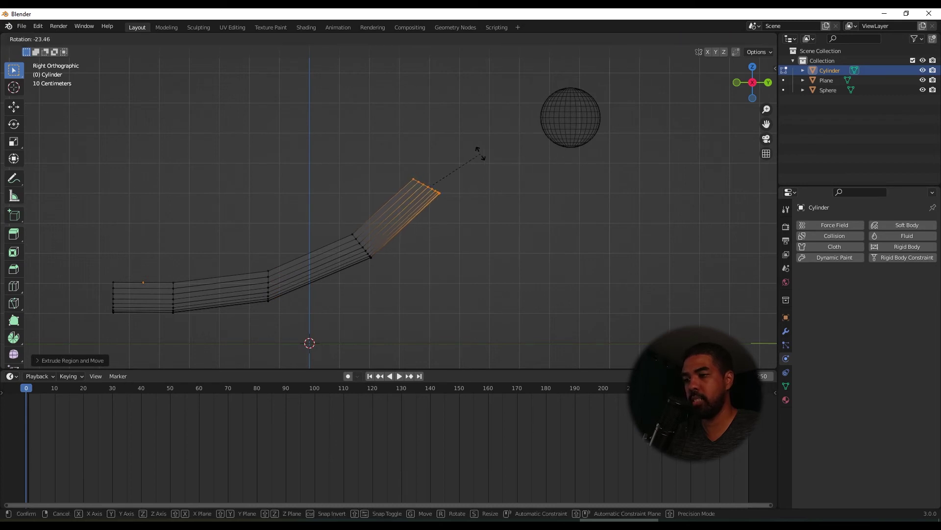
click(463, 154)
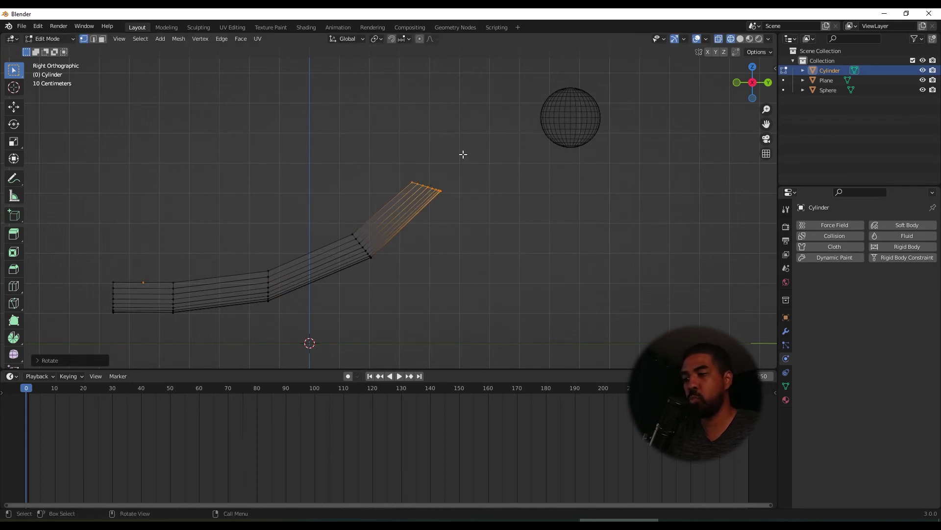
- Raise the ramp's upper end edge about 0.25 m and scale it up in two passes to form a flared opening
key(g)
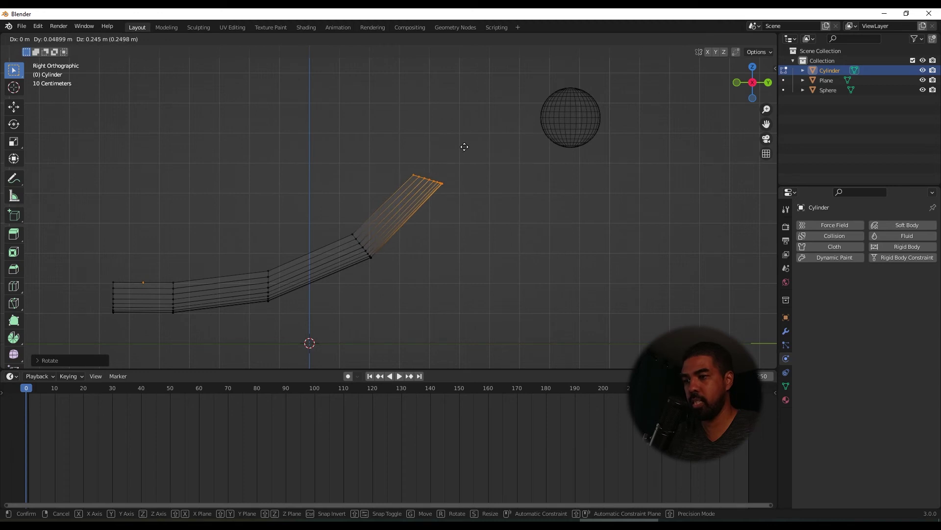
click(464, 147)
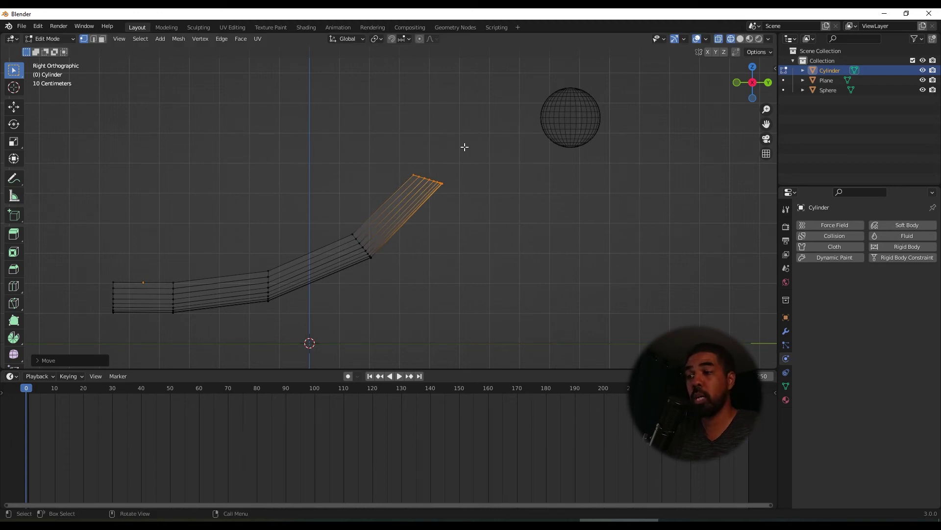
key(s)
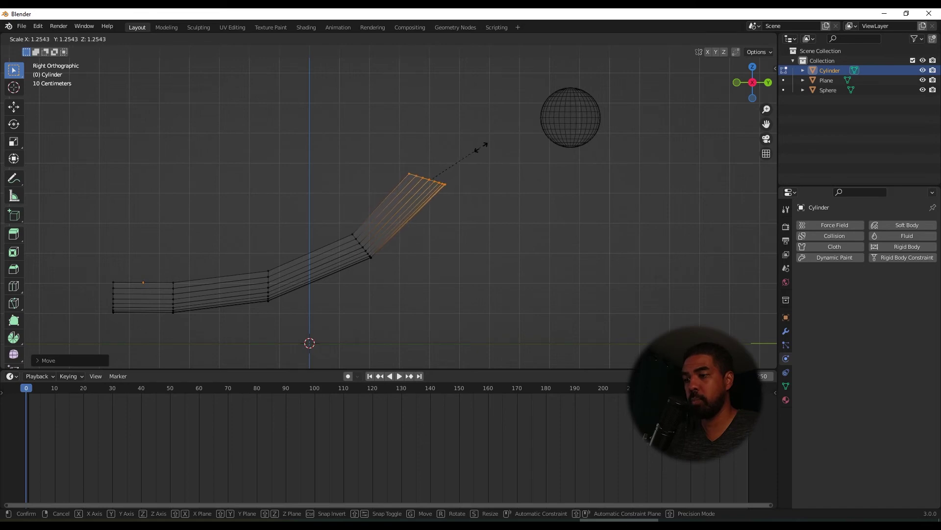
click(479, 146)
middle_drag(447, 138, 467, 177)
key(s)
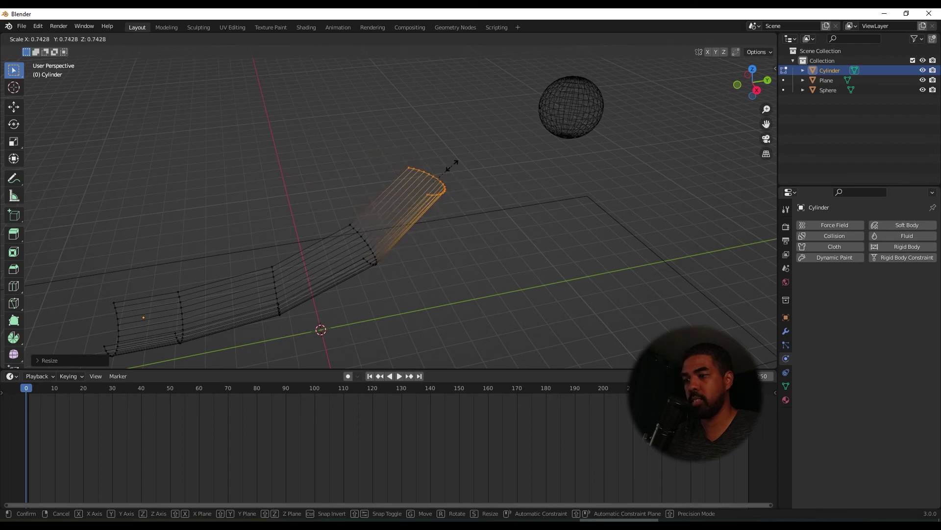
click(476, 172)
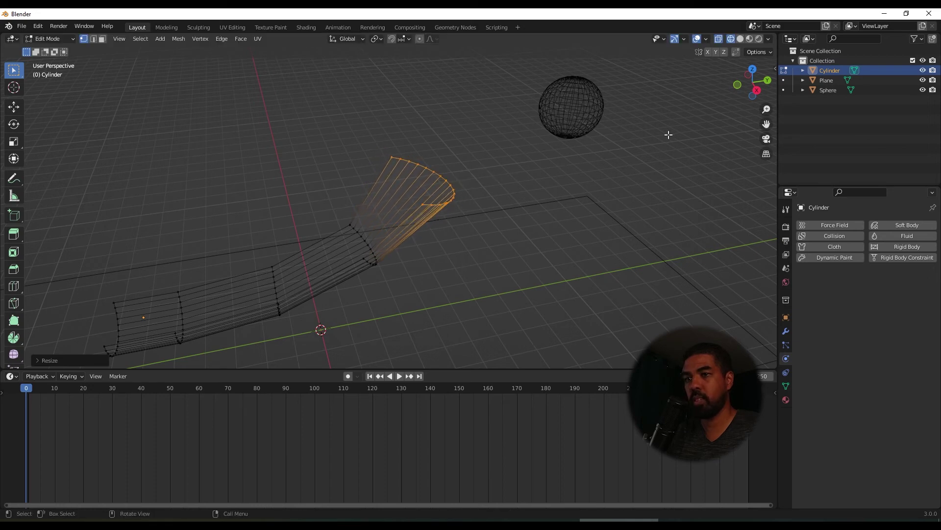
- Extrude a fourth, steeper segment upward from the ramp's upper end edge toward the sphere, and rotate its new edge to continue the curve
click(758, 90)
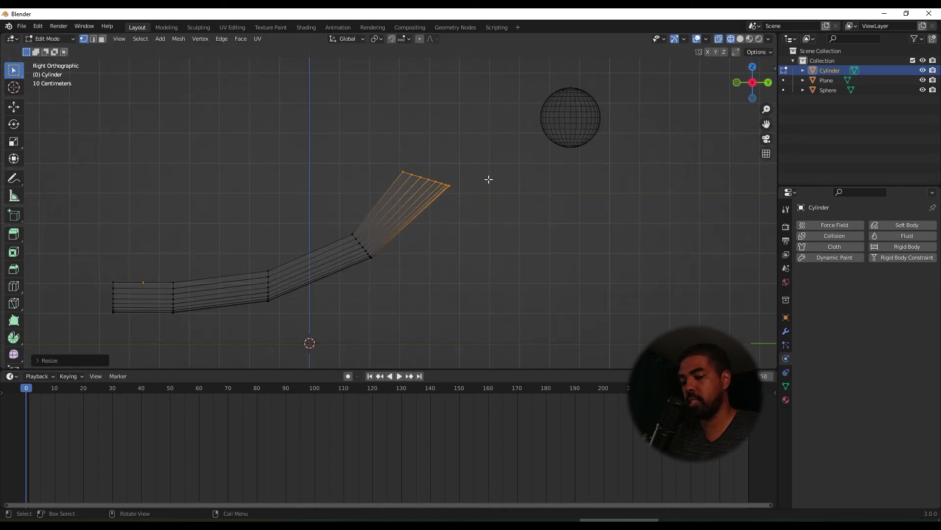
key(g)
click(534, 90)
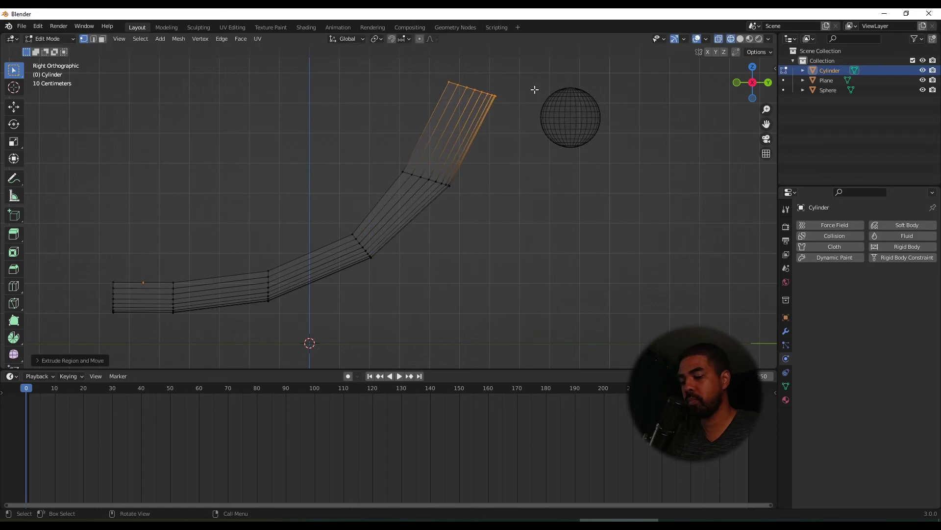
key(r)
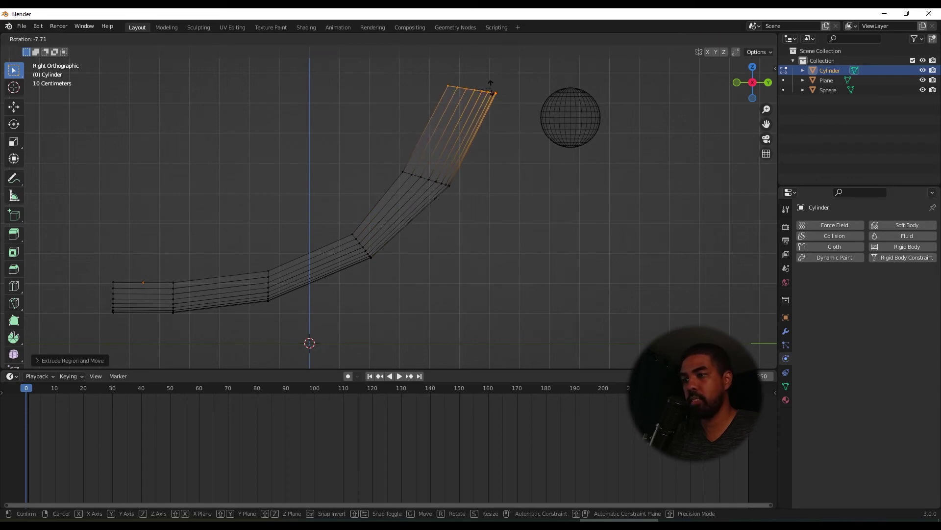
click(497, 77)
- Move the ramp's upper end edge about 0.6 m toward negative Y and scale it up by about 1.3 to flare the opening
key(g)
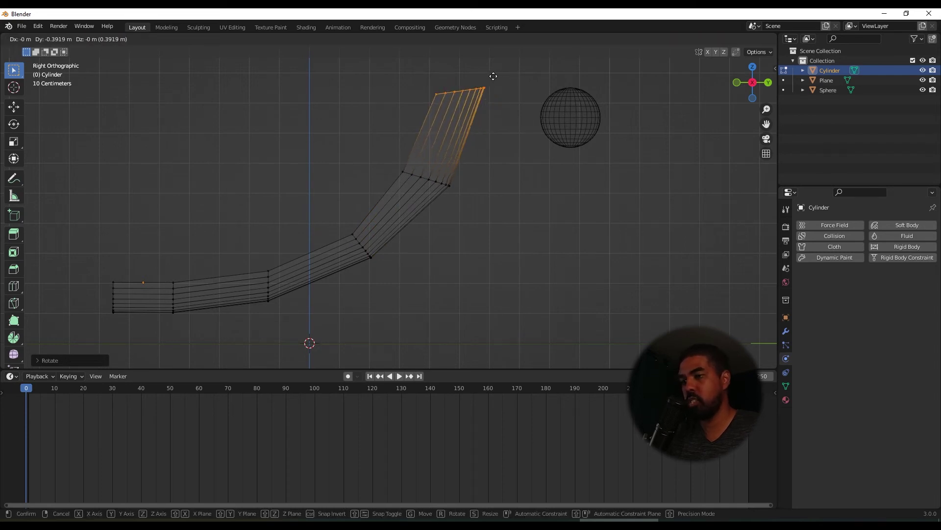
click(489, 75)
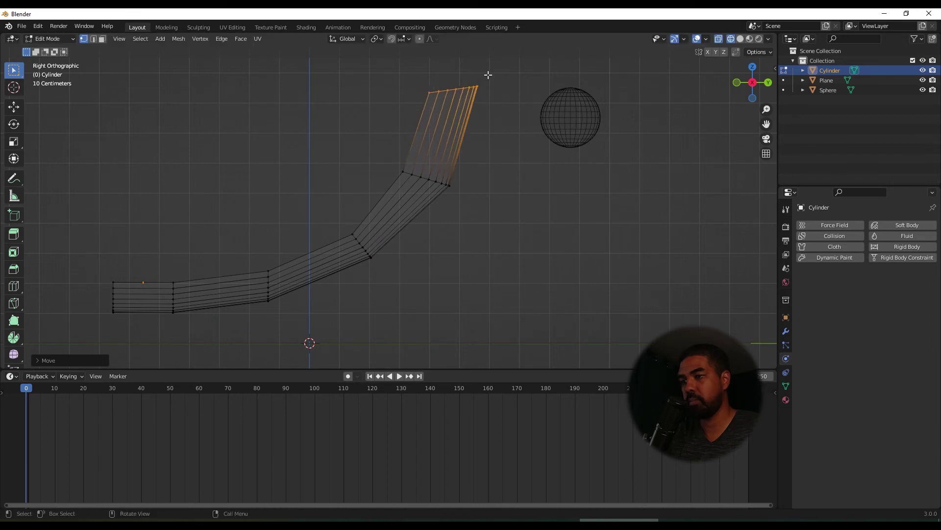
key(s)
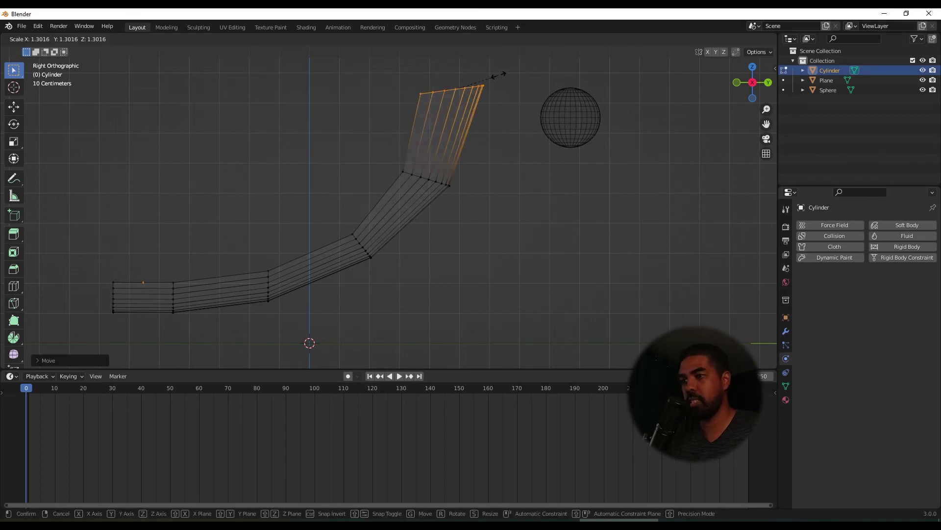
click(499, 75)
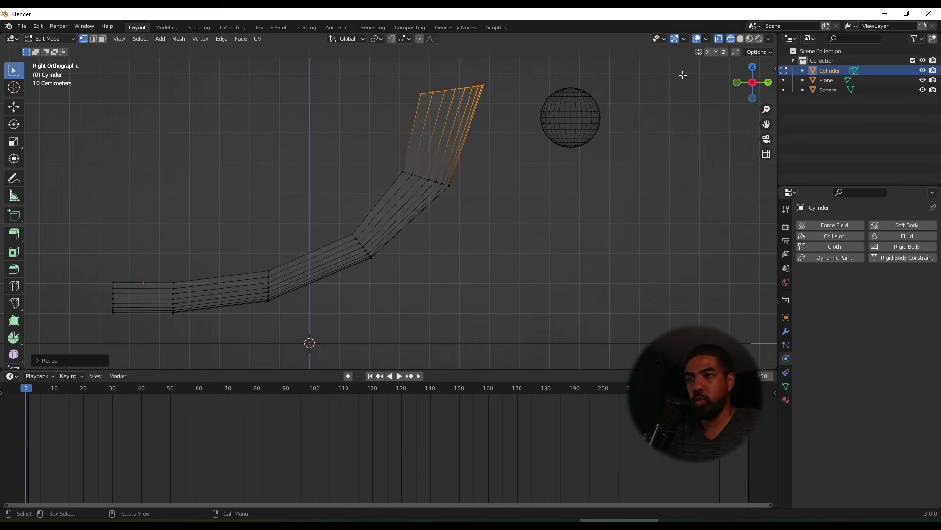
- Return to Object Mode with solid shading and inspect the ramp from an angle
click(740, 39)
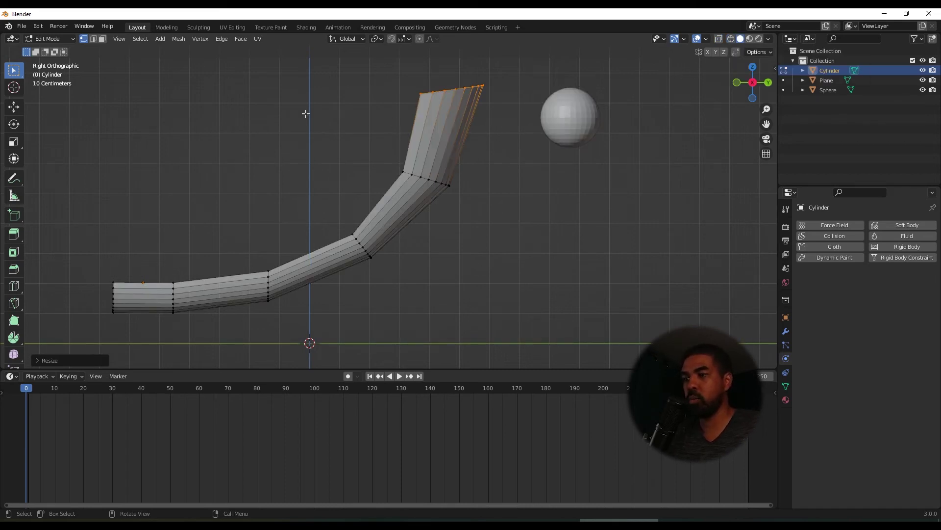
key(Tab)
middle_drag(328, 173, 404, 141)
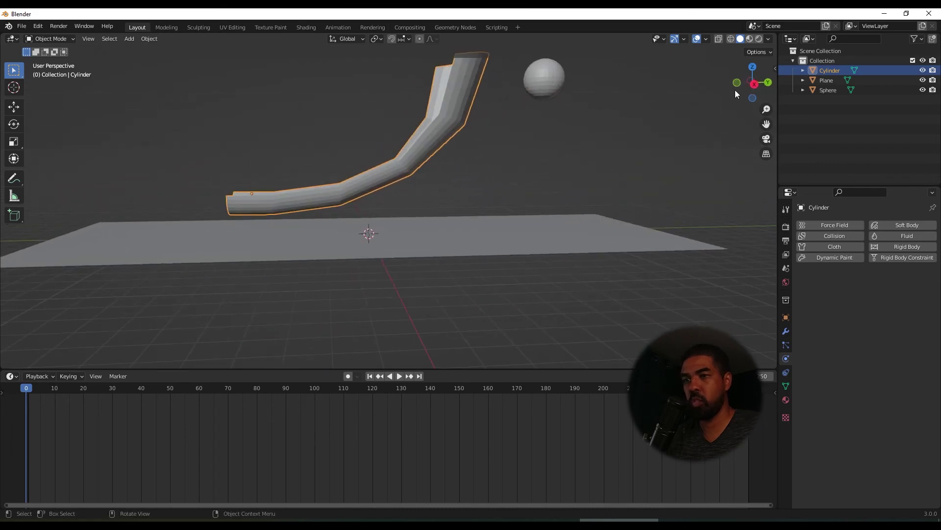
- Move the whole ramp about 8.4 m toward positive Y in the right orthographic view
click(754, 84)
scroll(502, 167, down, 2)
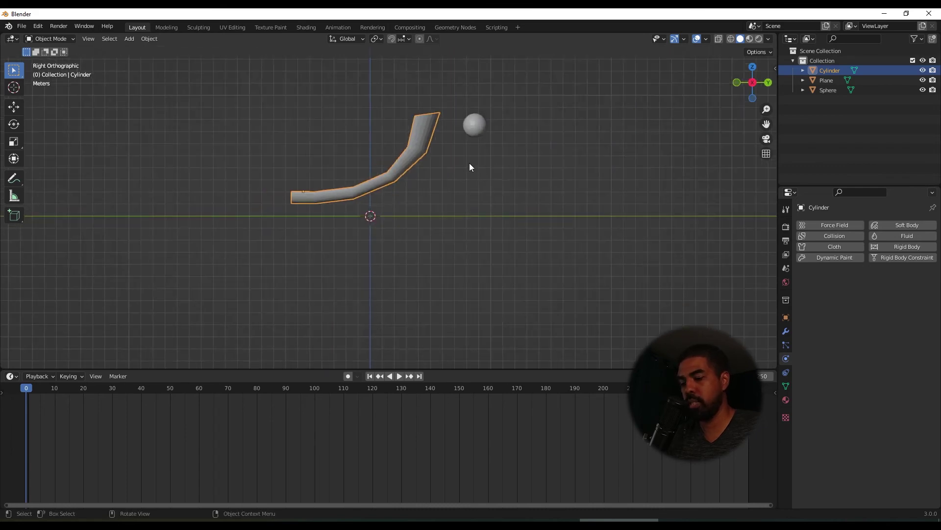
key(g)
key(x)
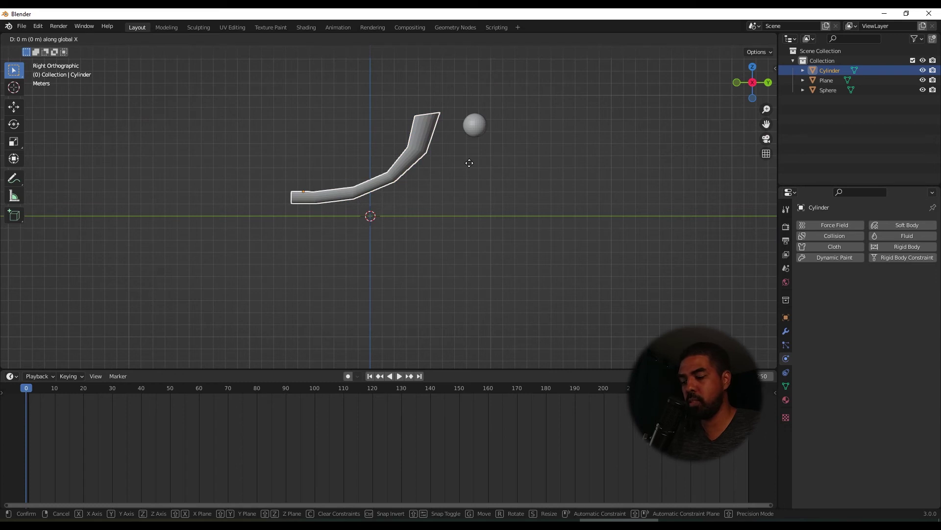
key(y)
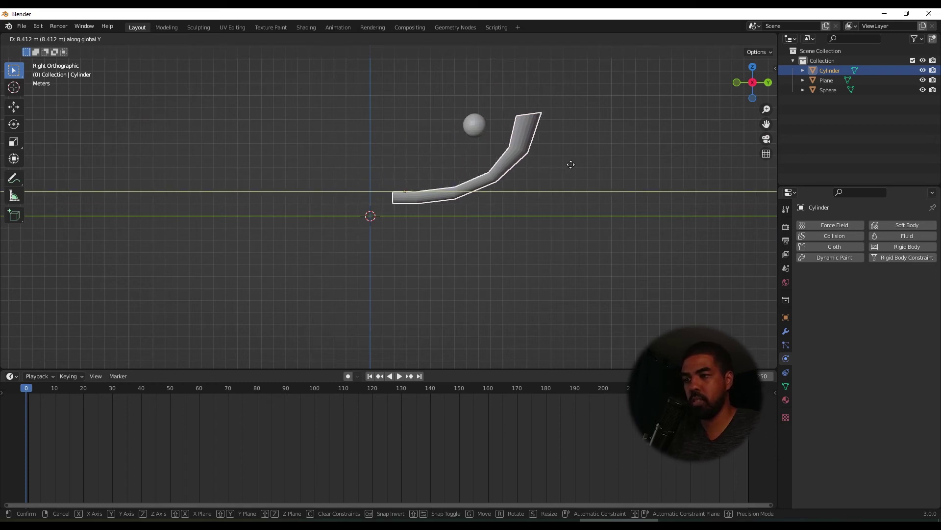
click(571, 164)
- Move the sphere about 2.4 m toward positive Y and raise it above the ramp's flared opening, checking its placement from several angles
click(480, 129)
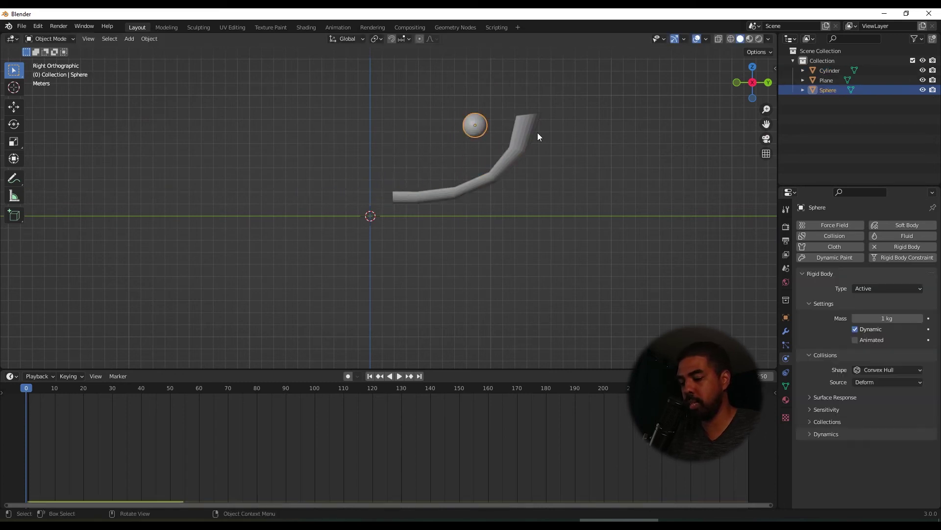
shift+middle_drag(537, 132, 462, 191)
key(g)
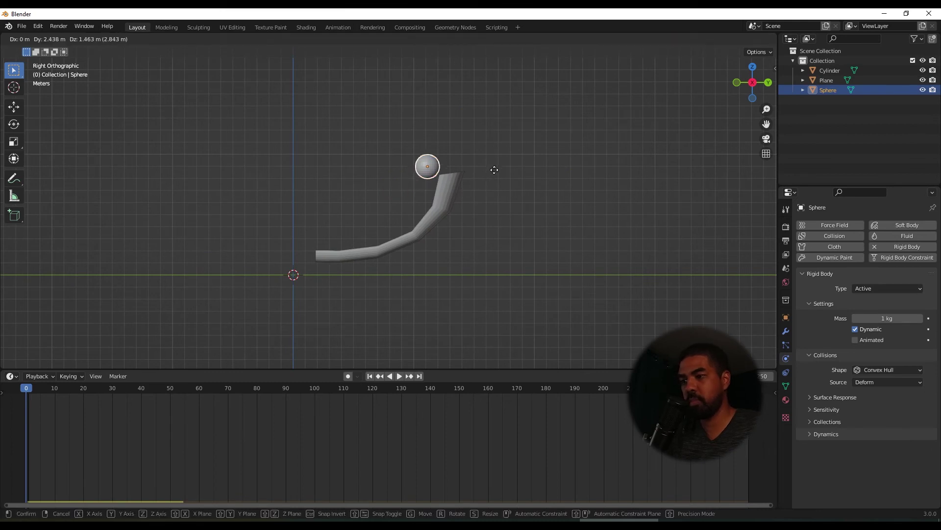
click(494, 162)
middle_drag(391, 136, 449, 149)
middle_drag(445, 211, 442, 257)
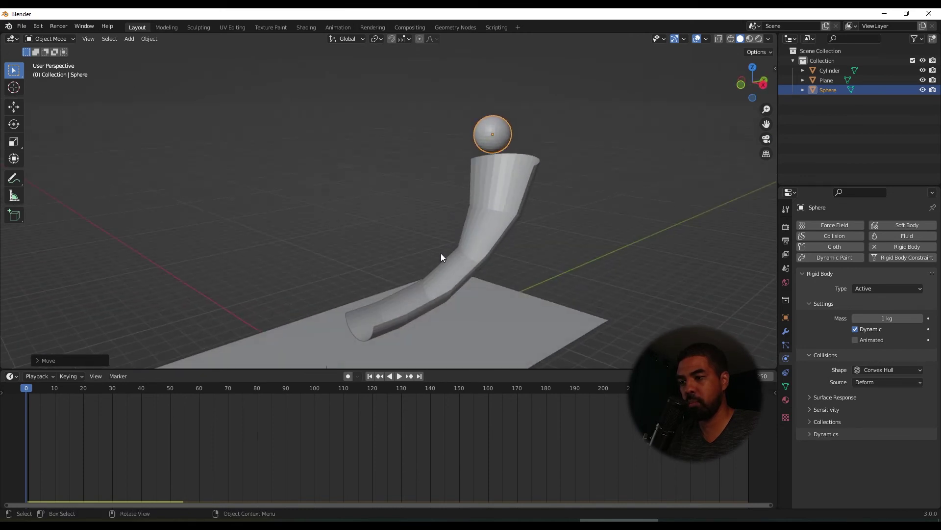
middle_drag(398, 299, 463, 199)
- Scale the whole ramp up uniformly by about 1.23, and widen it along X by about 1.4
click(478, 153)
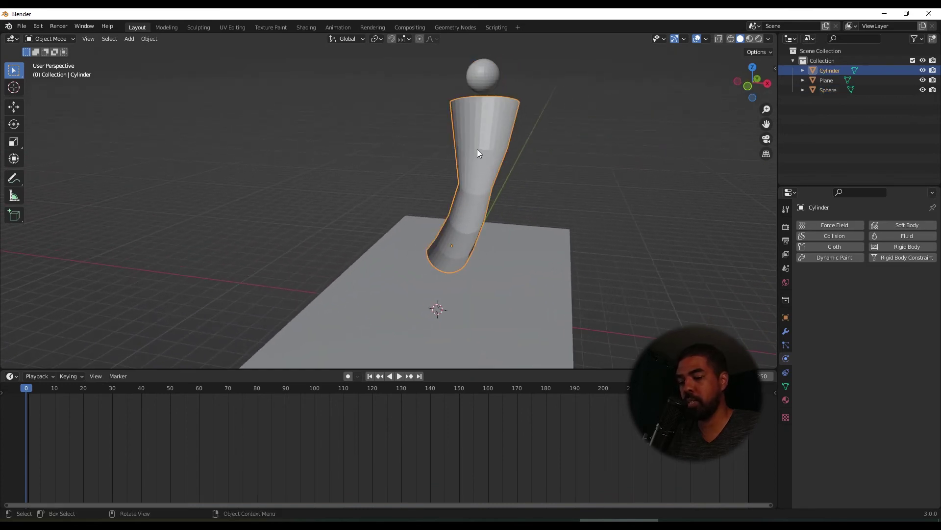
key(s)
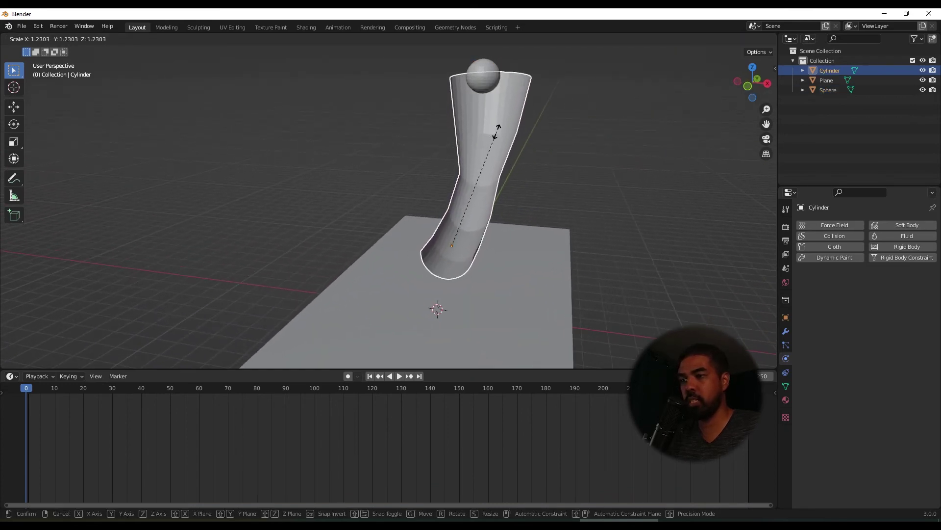
click(499, 131)
middle_drag(499, 131, 465, 173)
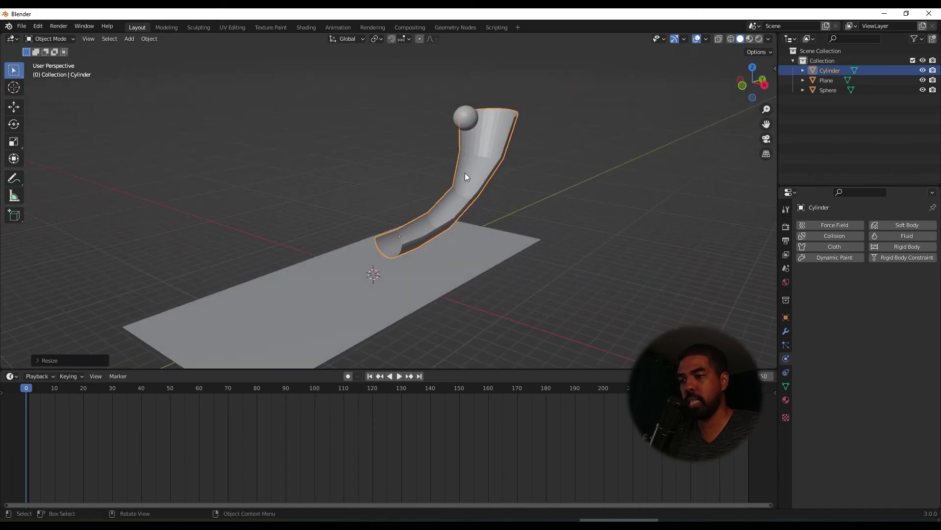
key(s)
key(x)
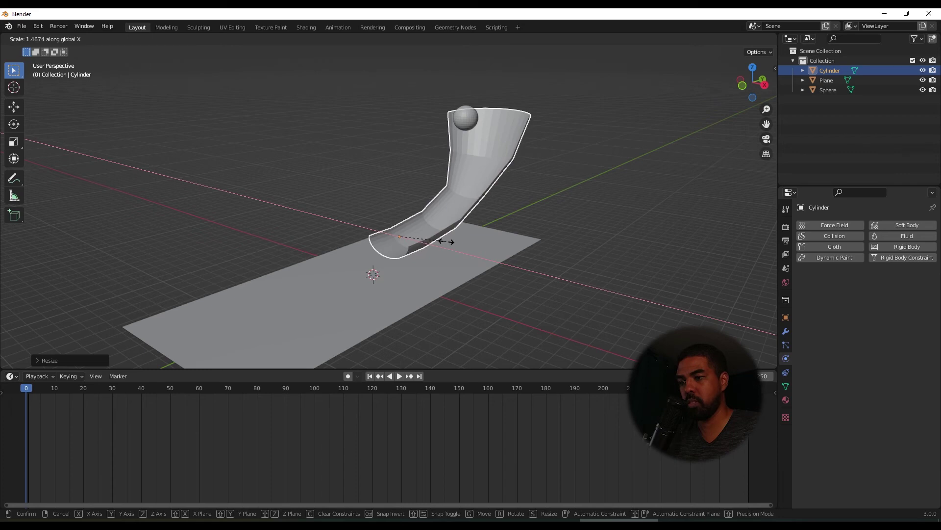
click(440, 242)
- Move the sphere about 3.4 m toward positive Y and 1.3 m up so it sits over the enlarged ramp's opening
middle_drag(450, 190, 417, 143)
click(439, 131)
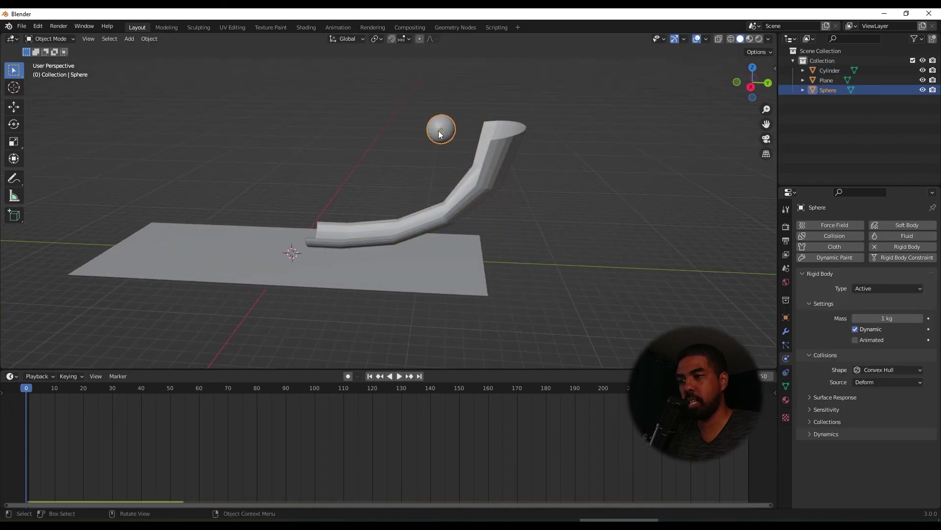
click(750, 88)
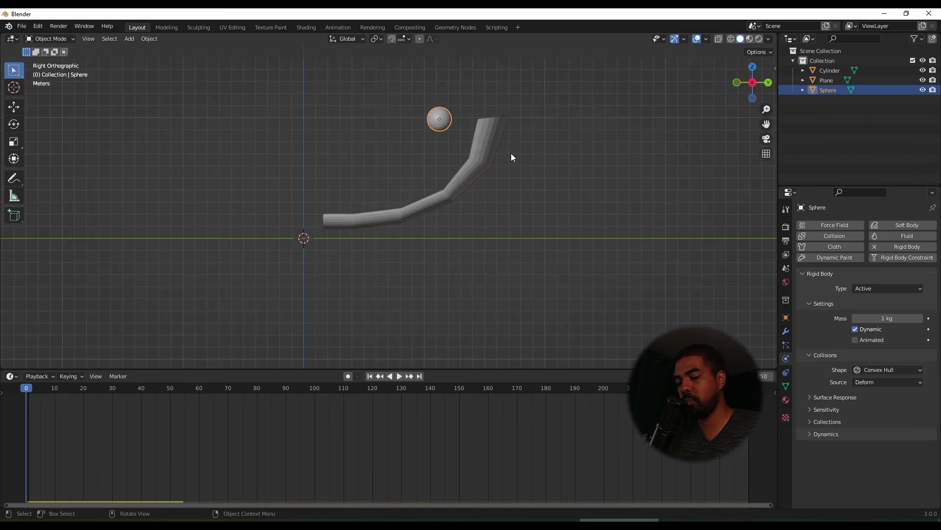
key(g)
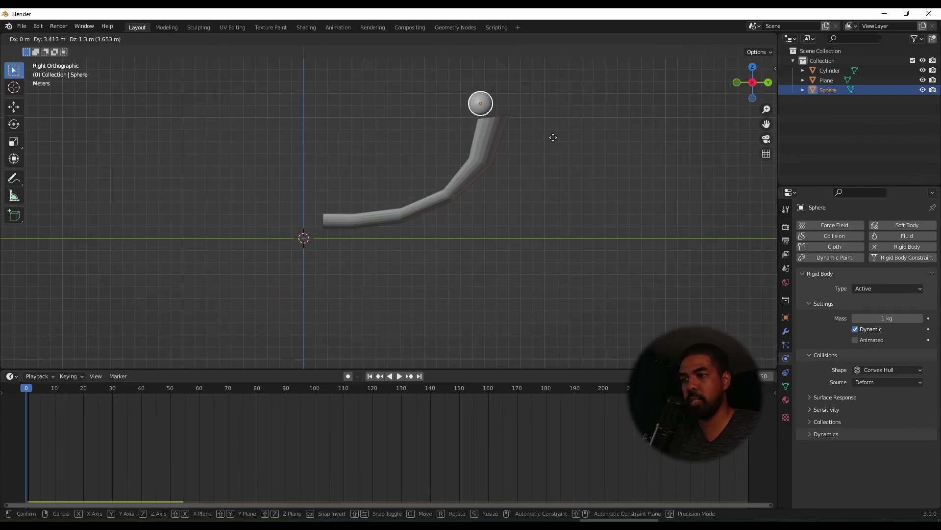
click(553, 138)
middle_drag(553, 138, 466, 147)
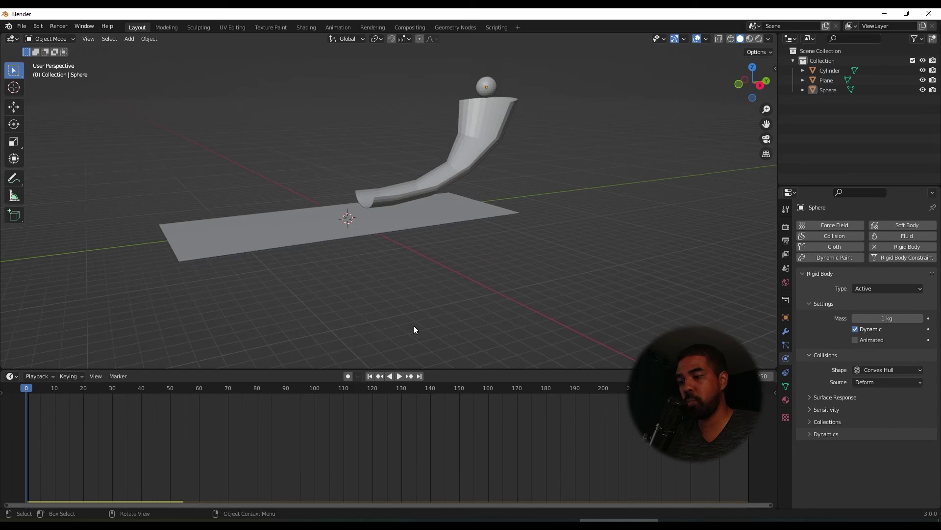
- Play the simulation to test the sphere's fall, stop it, and rewind to frame 0
click(397, 375)
click(396, 376)
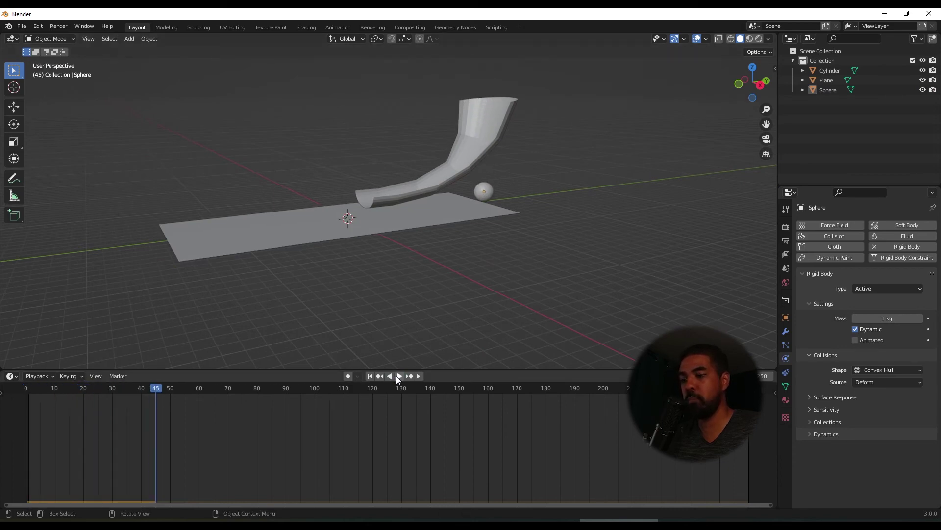
drag(154, 388, 26, 387)
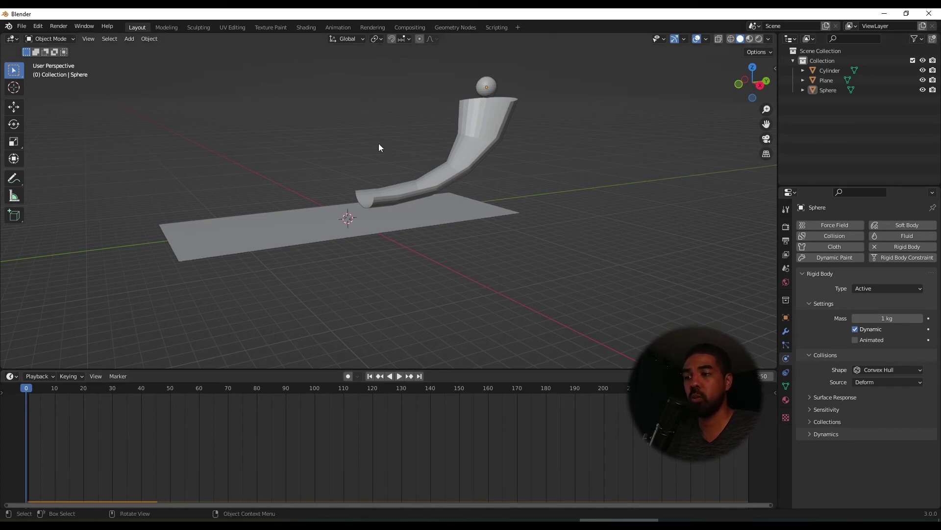
- Add rigid body physics to the ramp with the type Passive, and play the simulation to test the collision
click(487, 122)
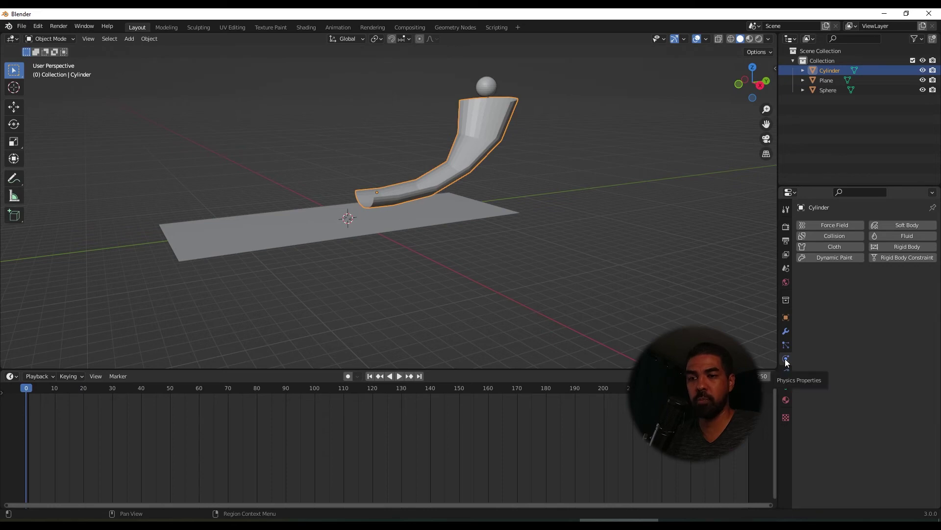
click(903, 247)
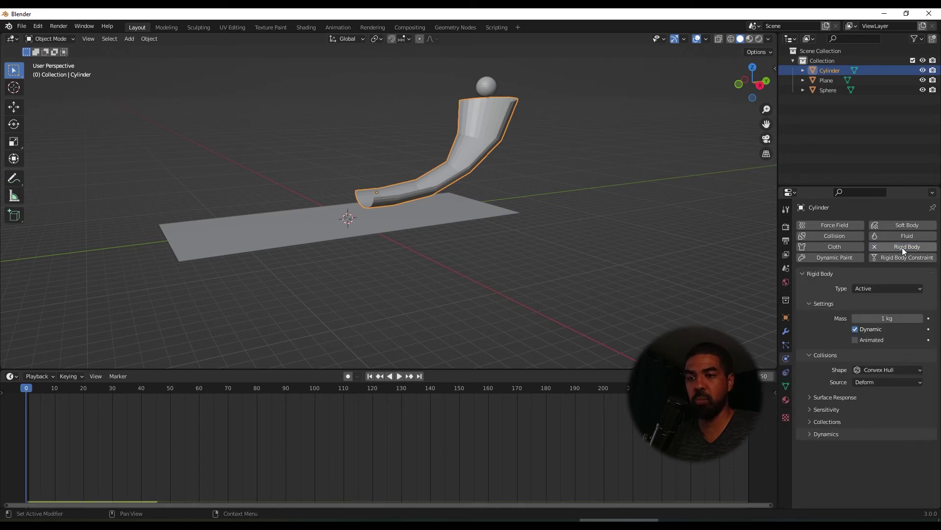
click(870, 287)
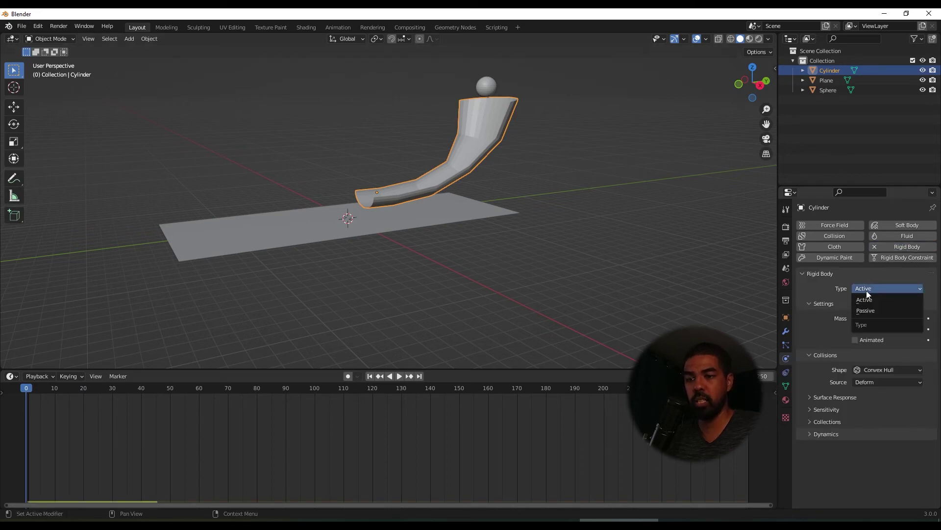
click(875, 308)
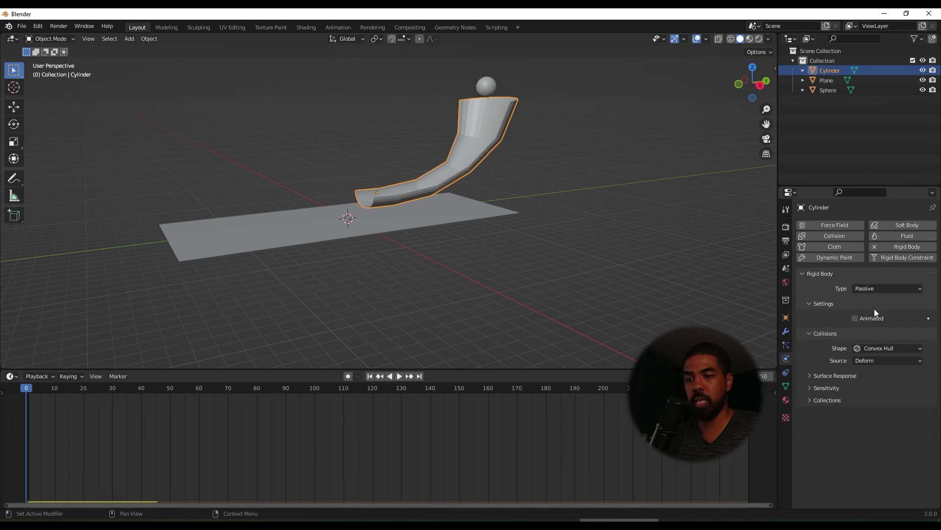
click(399, 376)
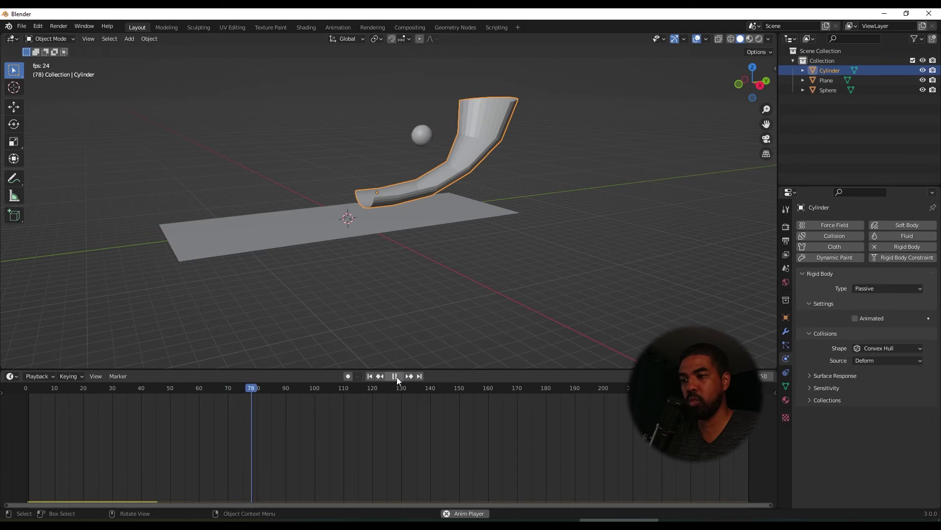
click(395, 376)
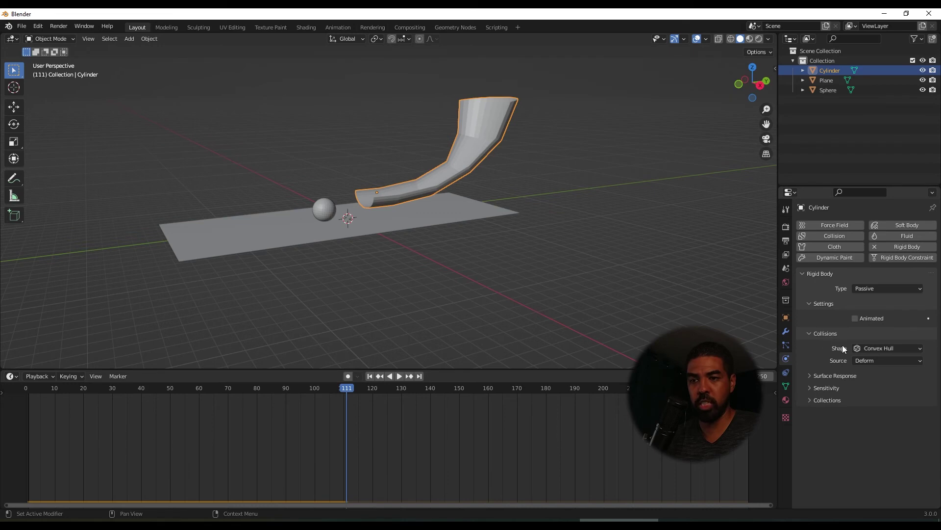
- Set the ramp's rigid body collision shape to Mesh and rewind the timeline to frame 0
click(902, 347)
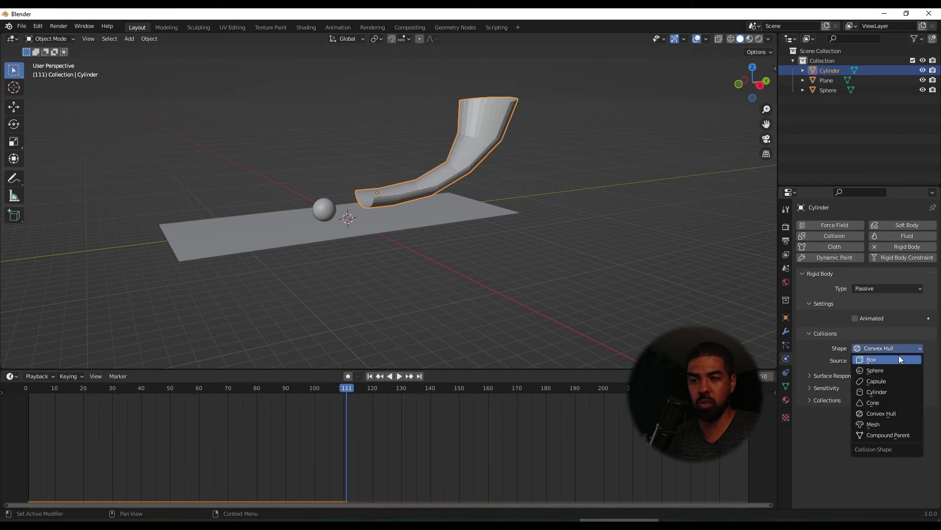
click(888, 423)
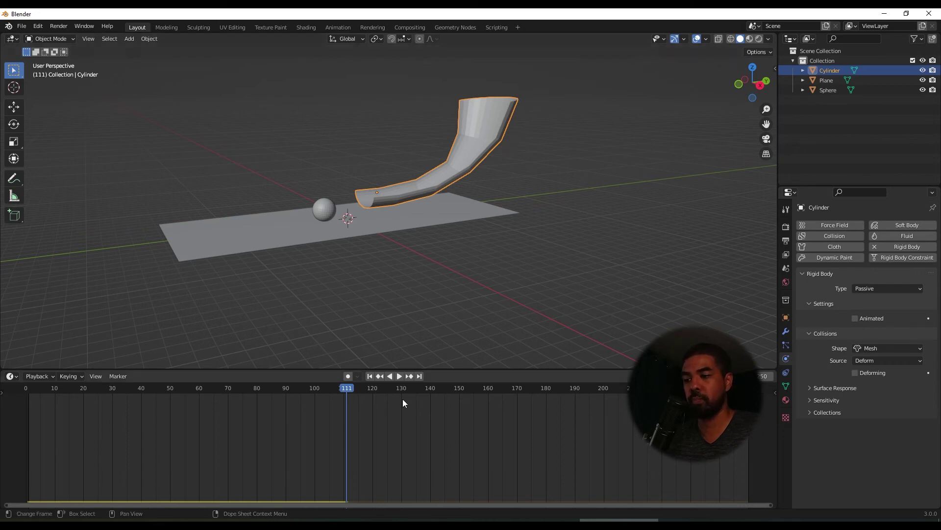
drag(349, 389, 22, 388)
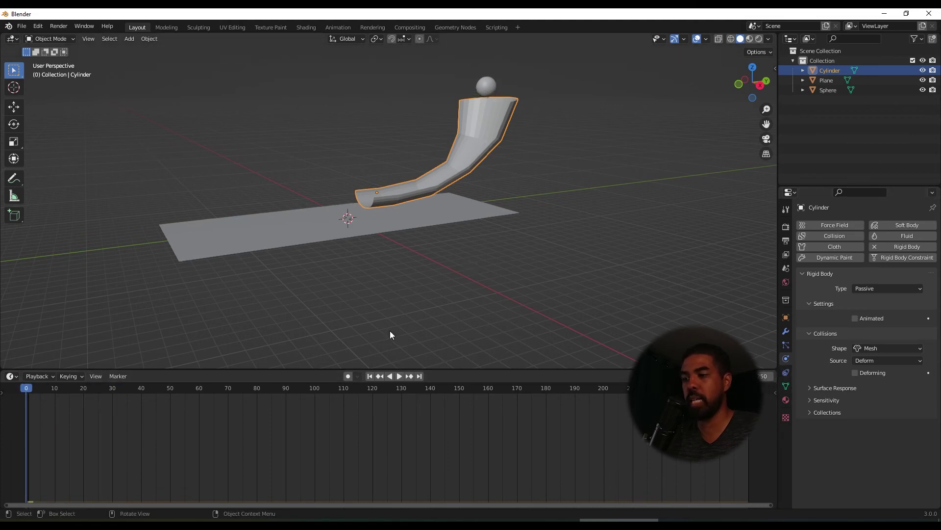
middle_drag(389, 335, 381, 208)
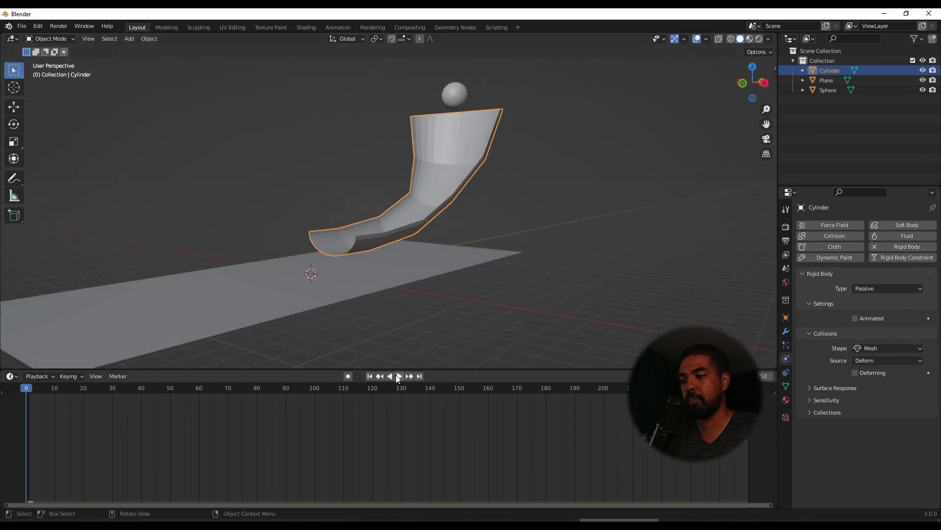
- Play the simulation to test the sphere rolling through the mesh-collision ramp, stop it, and rewind to frame 0
click(398, 376)
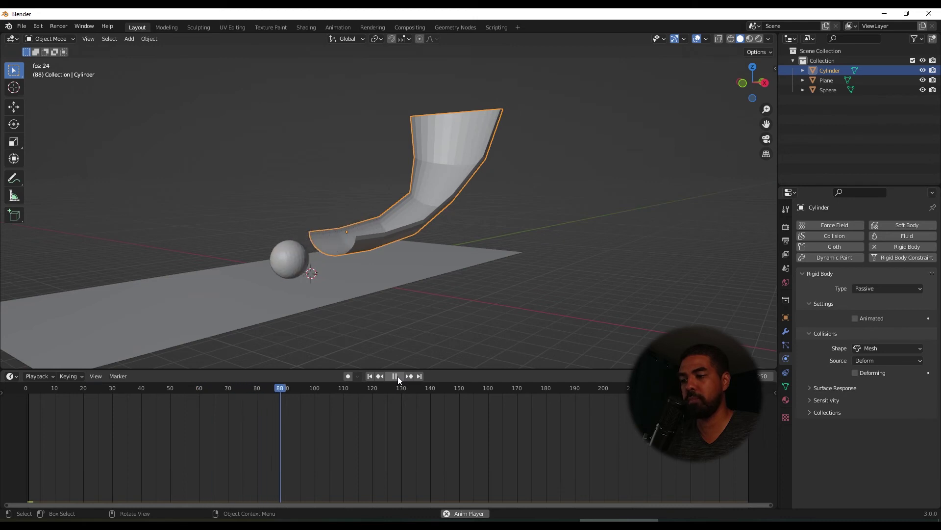
middle_drag(418, 309, 337, 290)
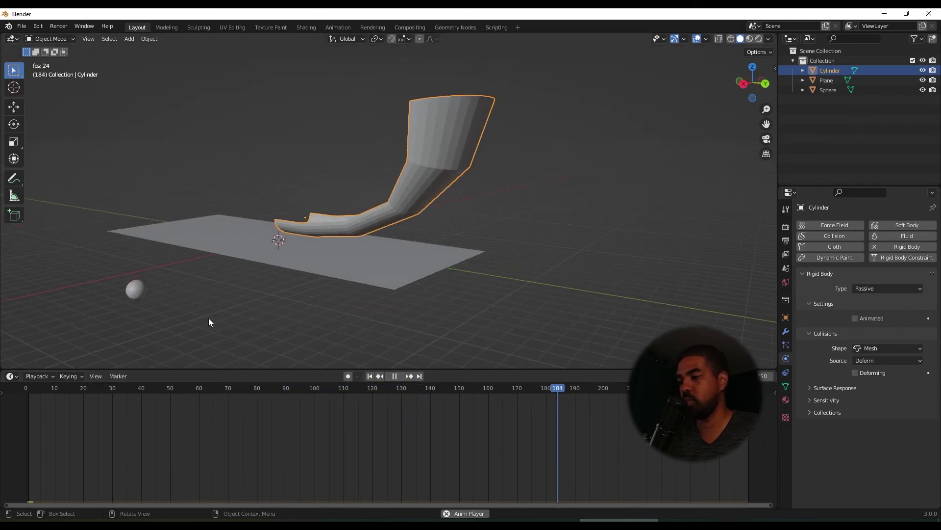
click(395, 376)
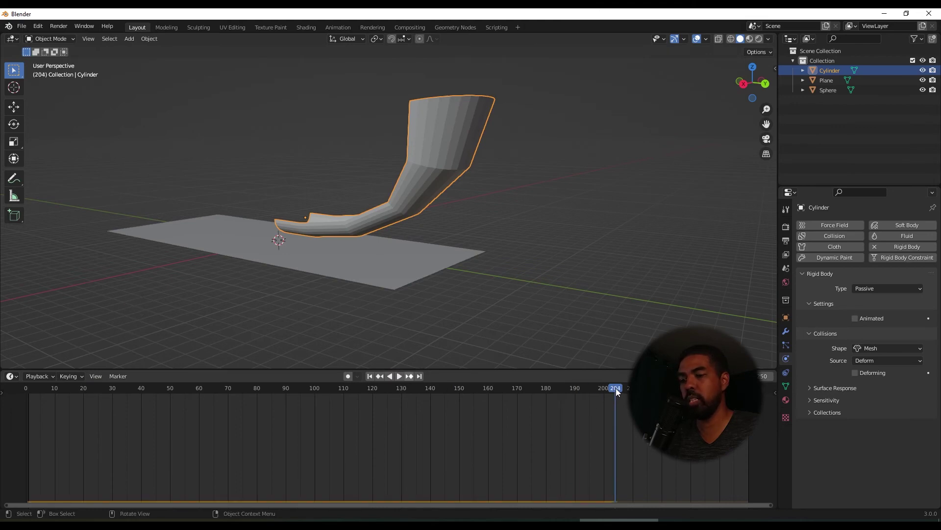
drag(616, 387, 25, 390)
- Add a mesh cube at the world origin, in front of the ramp's lower outlet
middle_drag(268, 199, 457, 172)
click(543, 199)
key(shift+a)
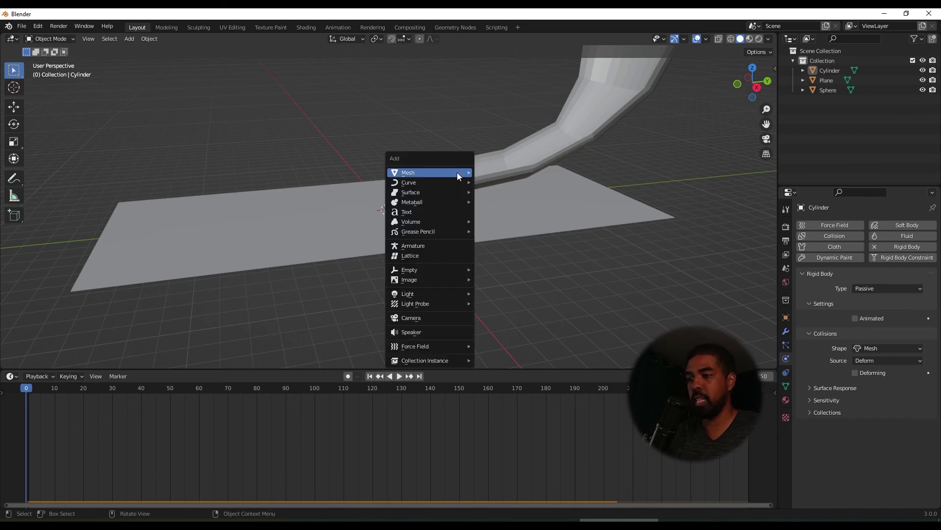
mouse_move(457, 172)
click(505, 179)
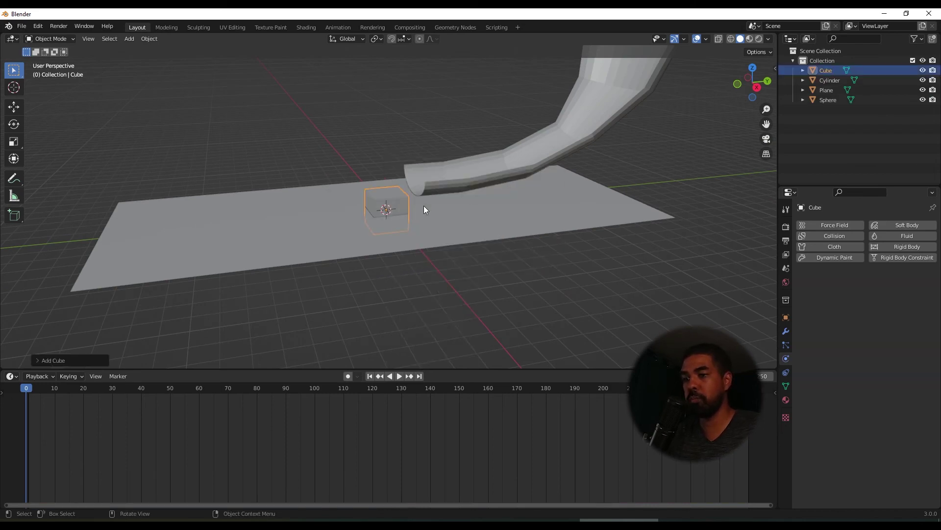
- Raise the cube about 1.1 m along Z so it sits just above the plane
scroll(330, 218, up, 2)
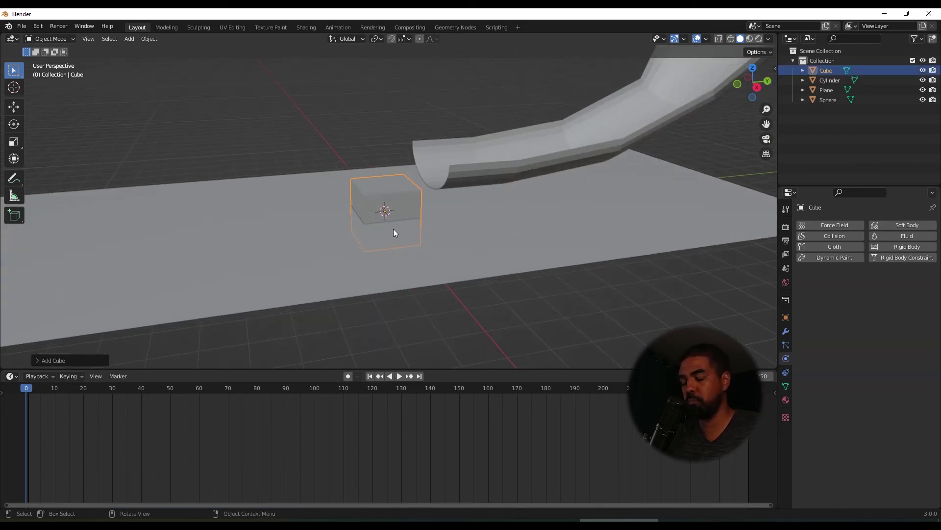
click(756, 87)
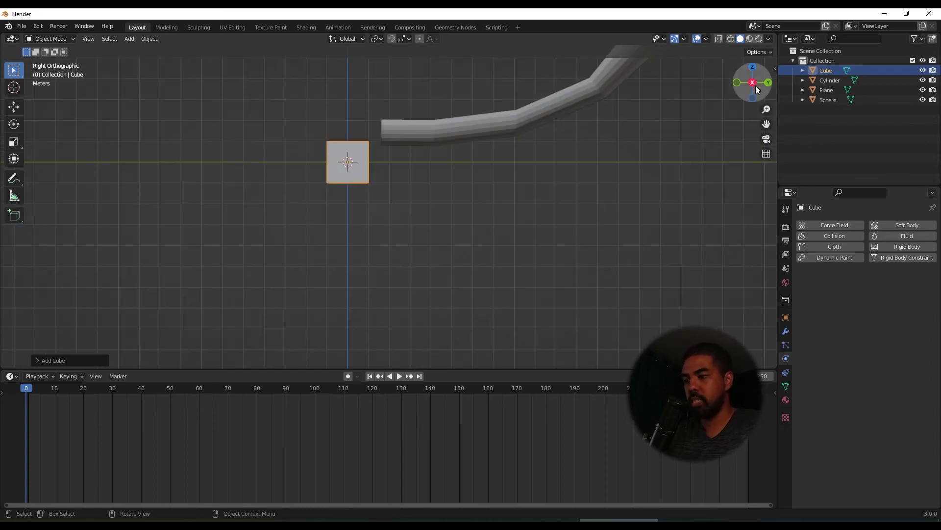
scroll(440, 173, up, 2)
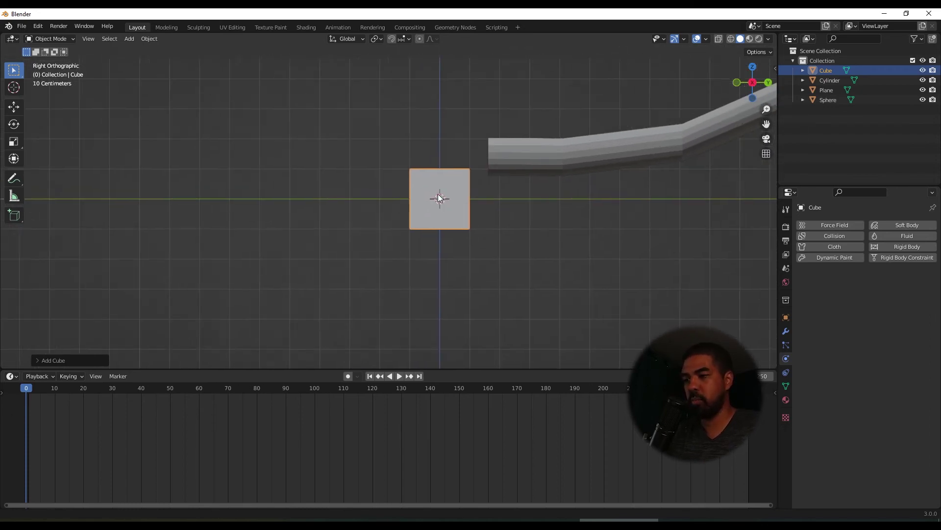
key(g)
key(z)
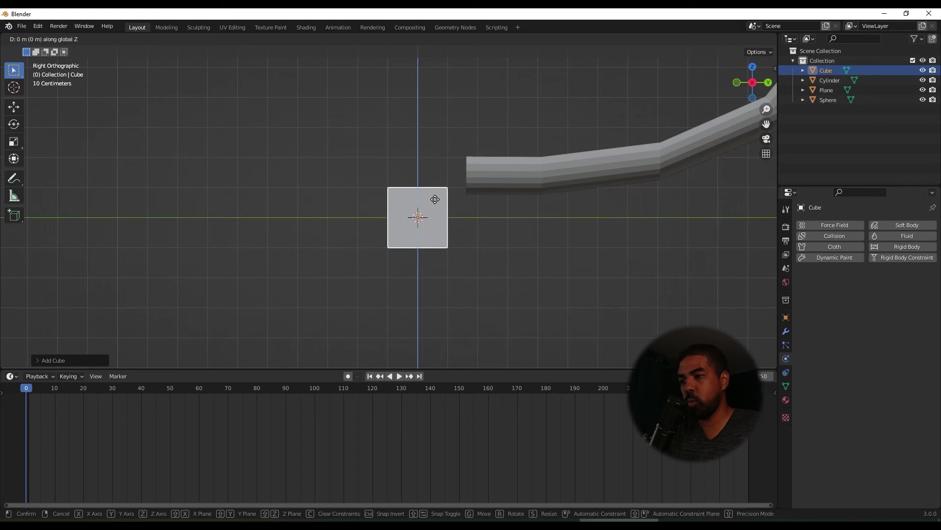
click(423, 166)
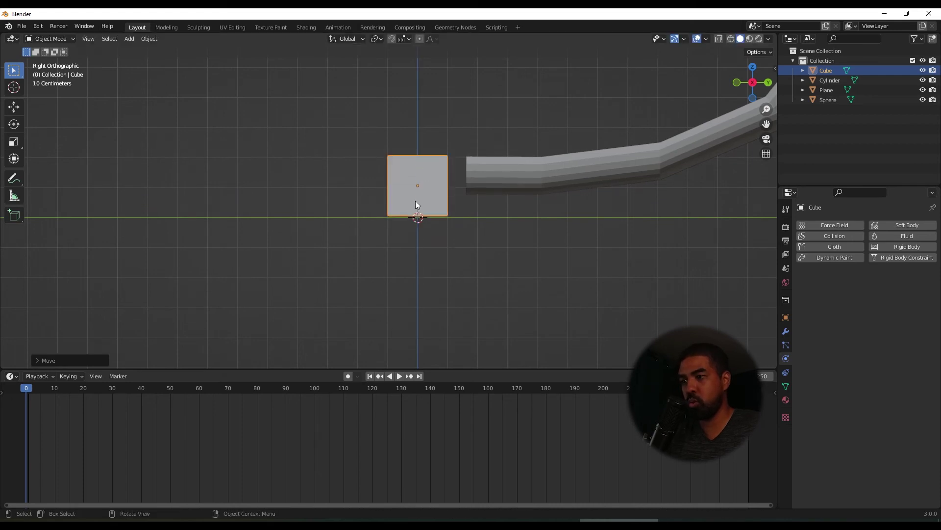
- Lower the cube about 0.06 m along Z to bring its base down to the plane's surface
scroll(416, 201, up, 10)
shift+middle_drag(421, 185, 283, 174)
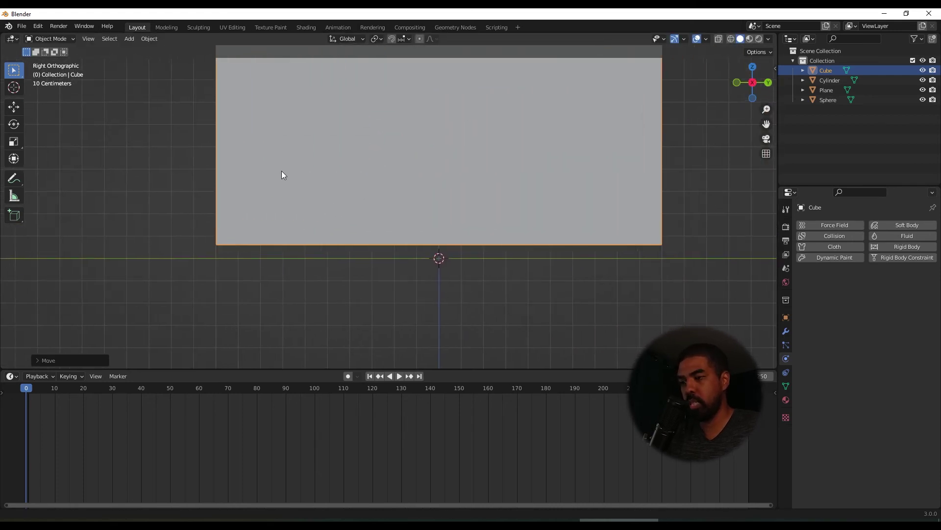
scroll(346, 227, up, 4)
shift+middle_drag(356, 205, 374, 176)
key(g)
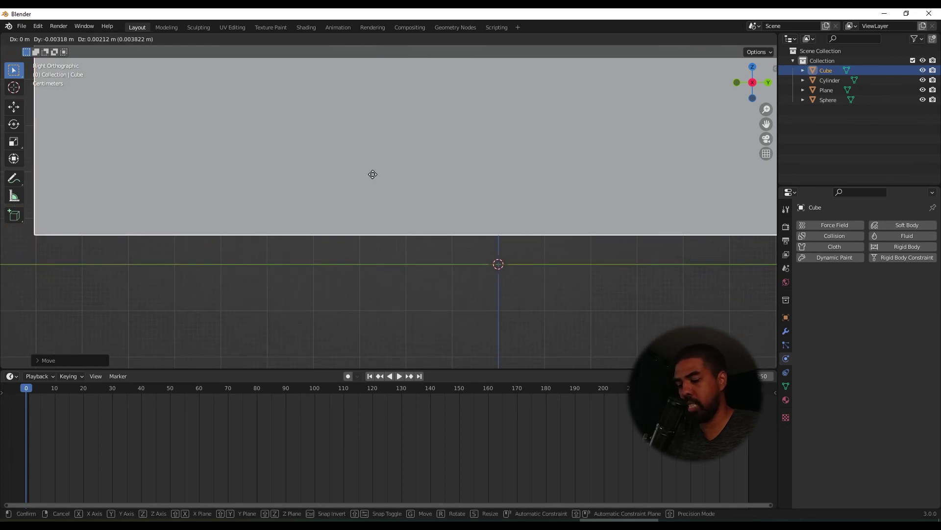
key(z)
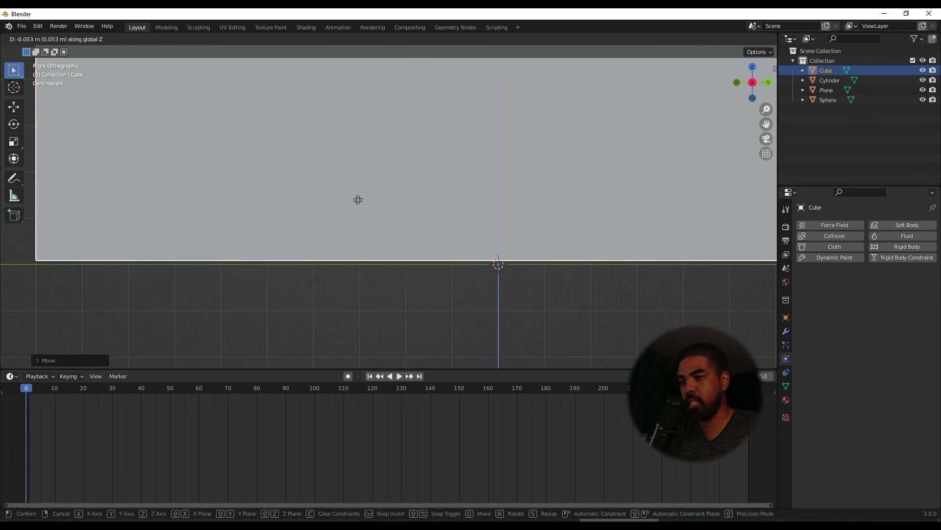
click(356, 201)
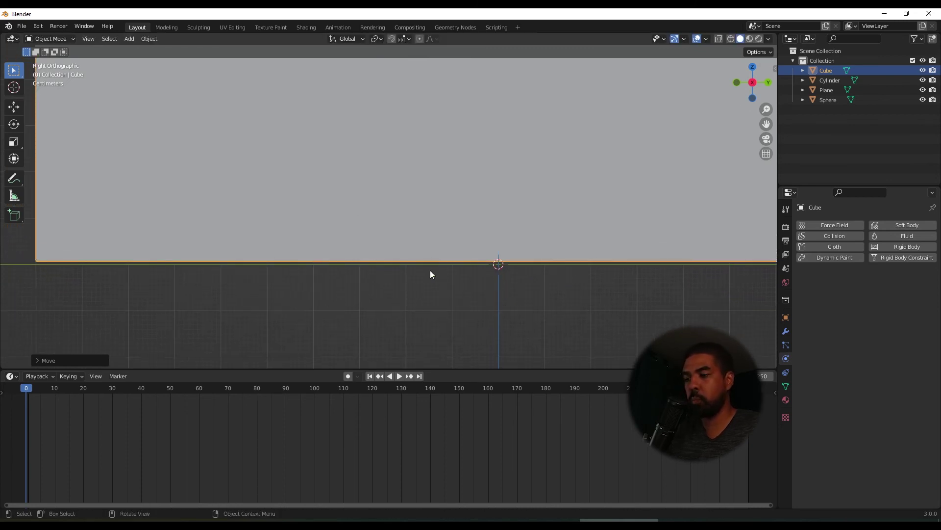
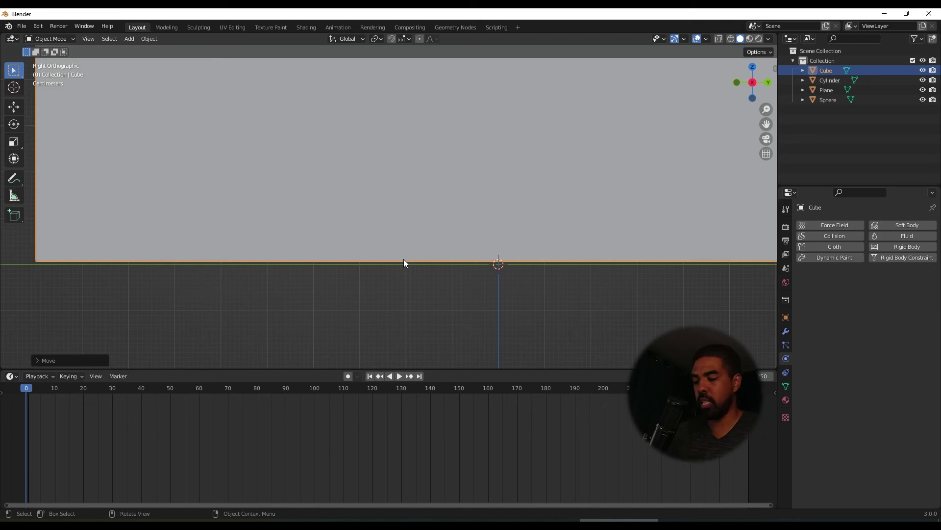
- Scale the cube to about 0.19 along Y to make it a thin slab facing the ramp outlet
scroll(440, 217, down, 6)
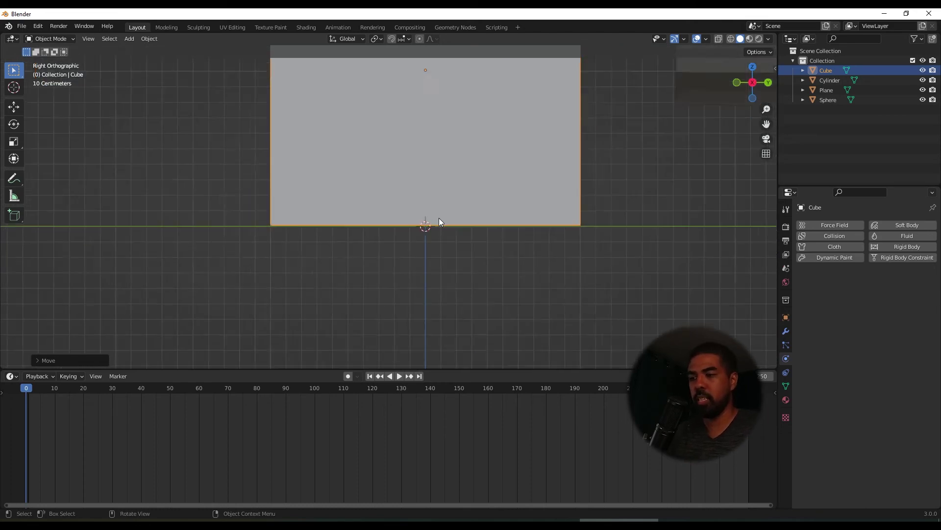
middle_drag(448, 191, 414, 175)
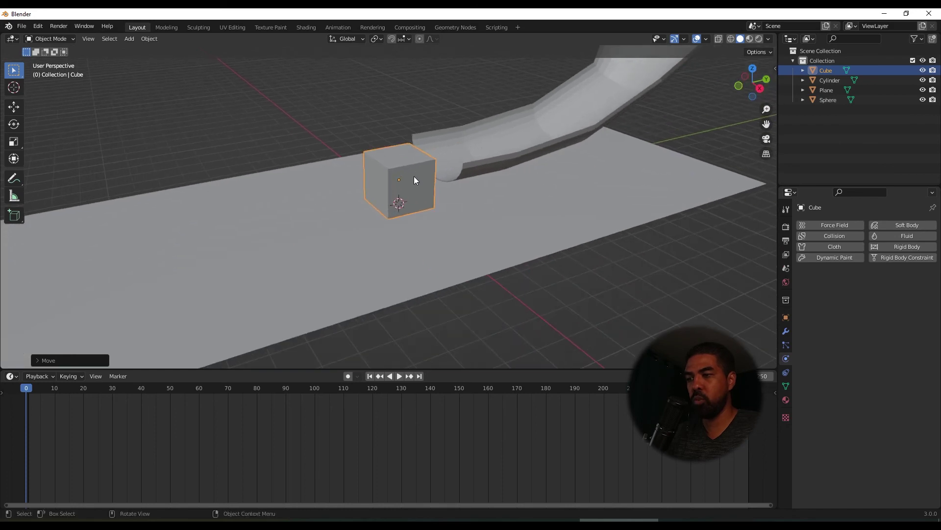
scroll(398, 176, down, 1)
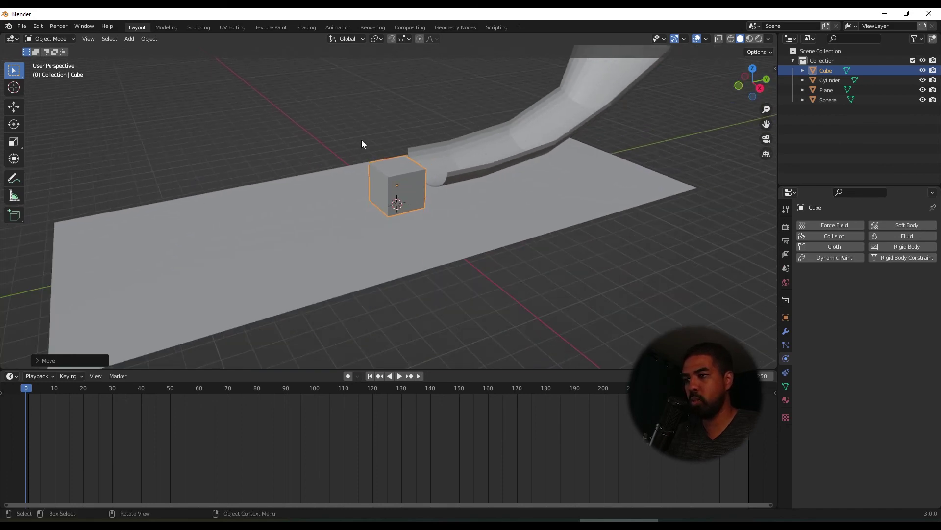
click(374, 125)
middle_drag(375, 124, 411, 175)
click(430, 175)
scroll(431, 175, up, 3)
scroll(378, 180, down, 3)
key(s)
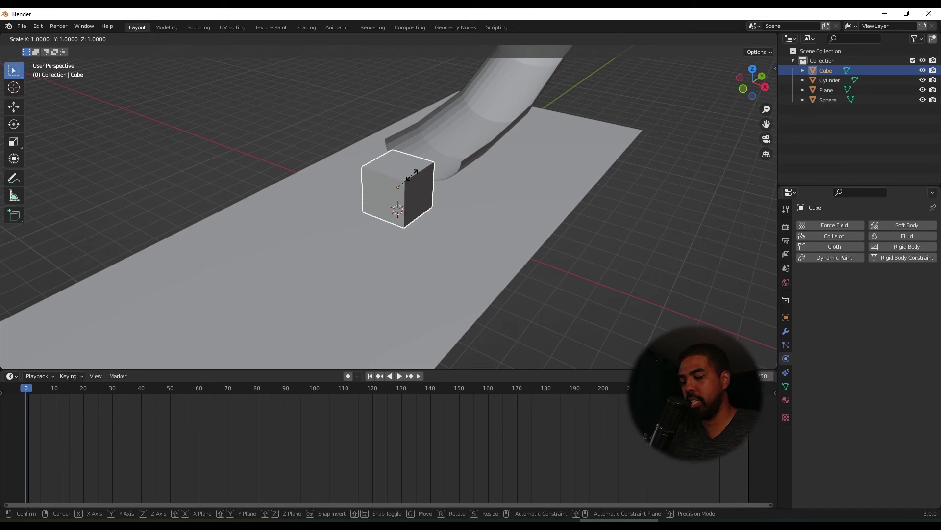
key(y)
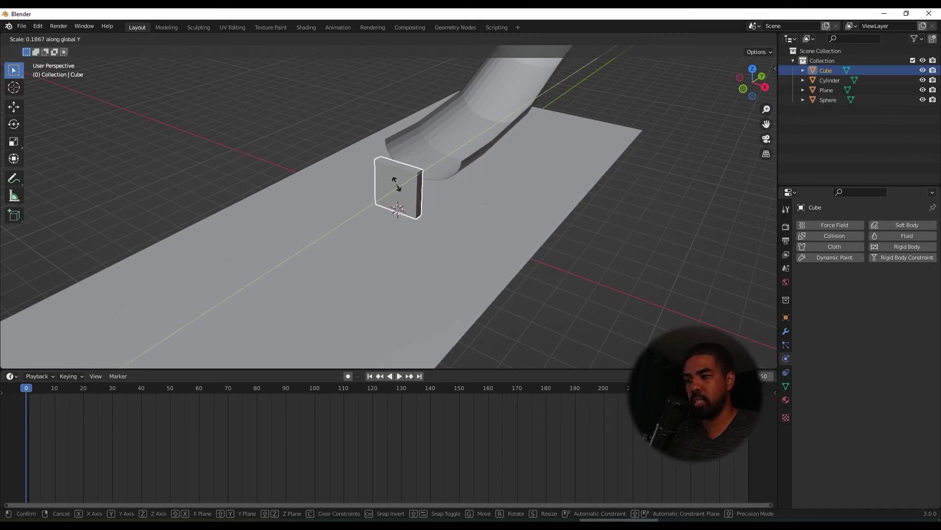
click(397, 186)
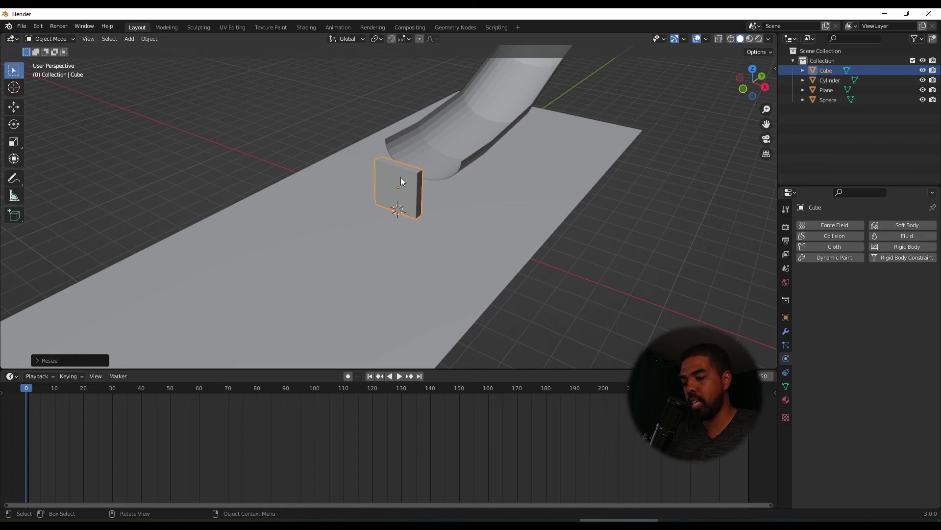
- Scale the slab to roughly twice its height along Z
key(s)
key(z)
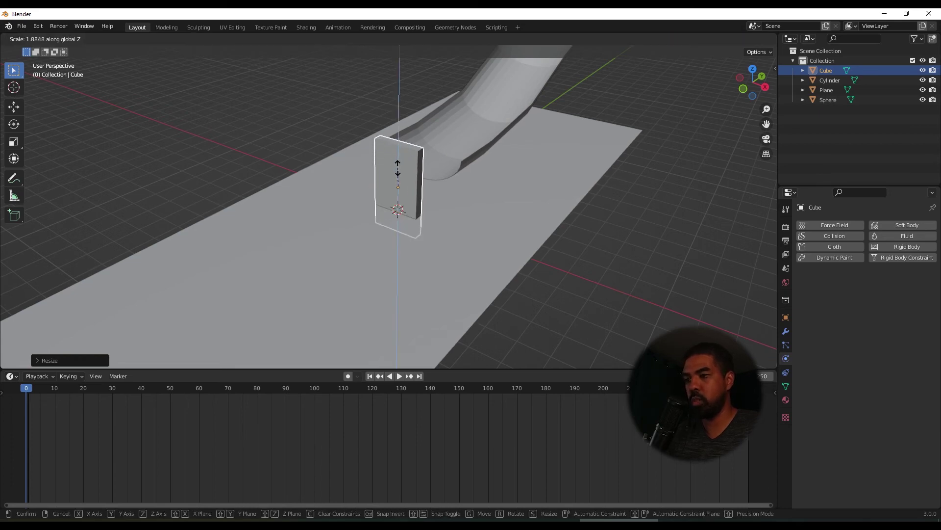
click(399, 166)
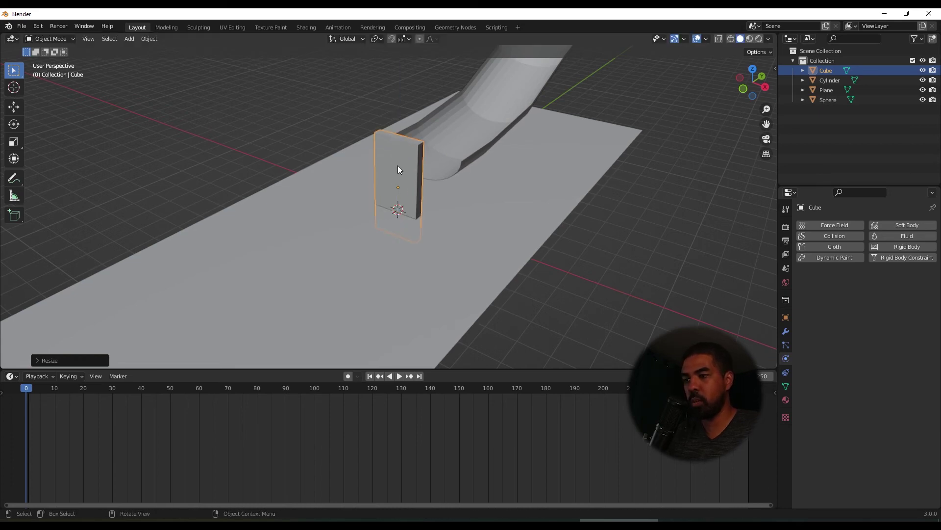
- Raise the tall slab about 1.1 m along Z so its base clears the plane
middle_drag(406, 196, 333, 187)
click(754, 84)
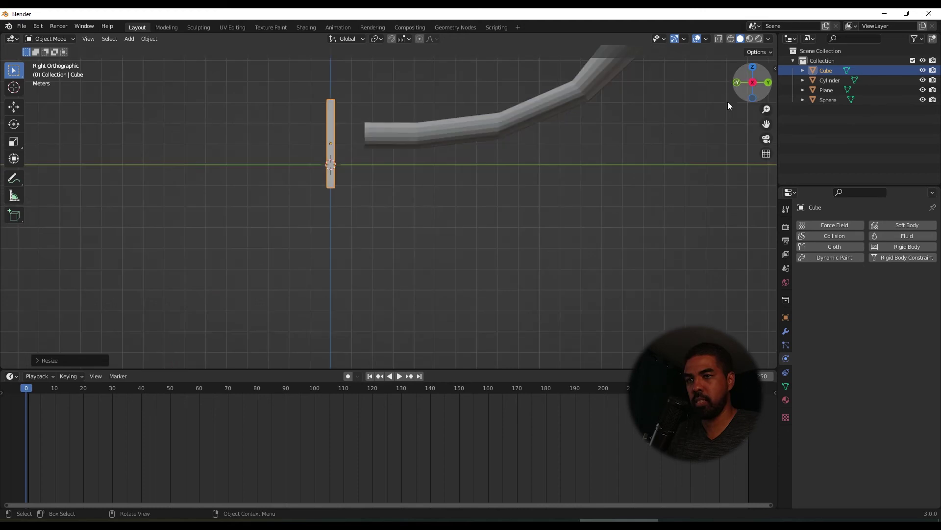
shift+middle_drag(401, 176, 493, 254)
scroll(432, 222, up, 3)
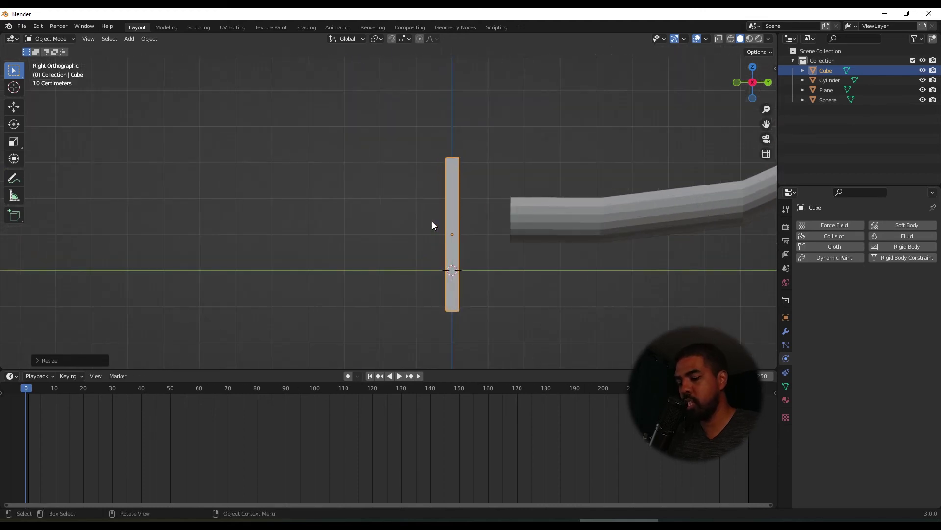
key(g)
key(z)
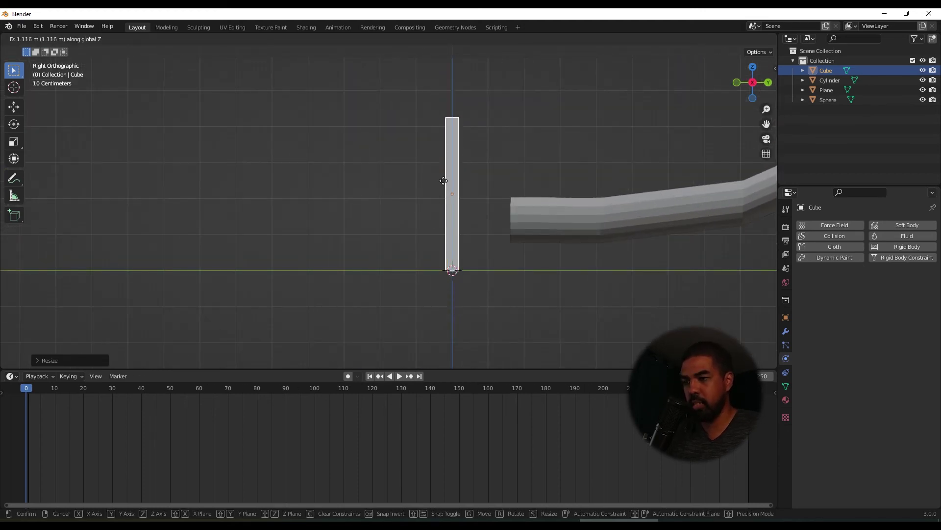
click(443, 179)
- Lower the slab slightly along Z in the right view to bring its base down to the plane
scroll(463, 277, up, 4)
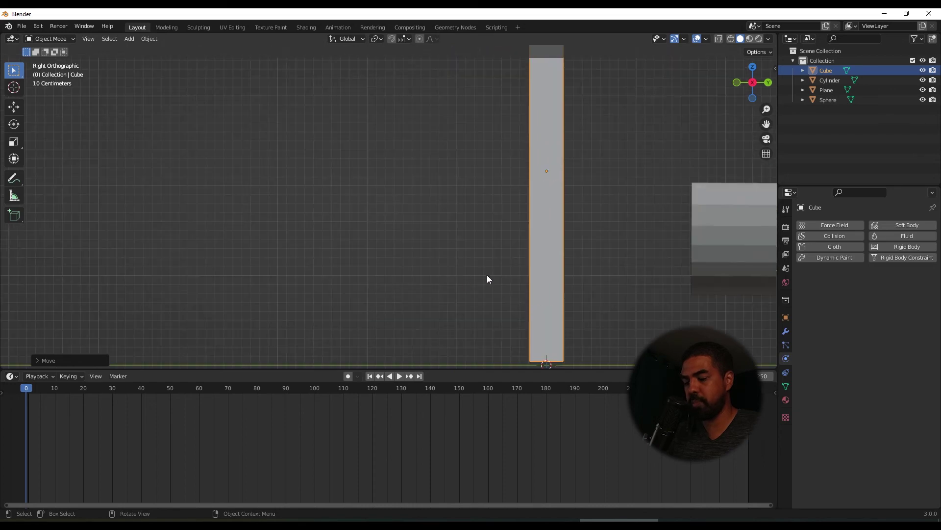
shift+middle_drag(488, 280, 403, 215)
scroll(402, 215, up, 5)
shift+middle_drag(438, 246, 435, 159)
scroll(454, 154, up, 4)
key(g)
key(z)
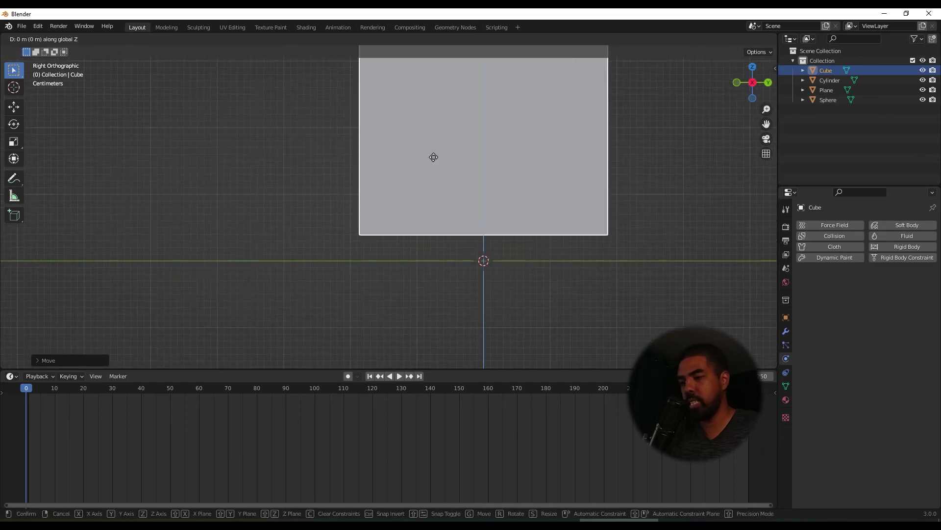
click(430, 184)
- Add rigid body physics to the slab with the type Active
middle_drag(430, 184, 387, 146)
scroll(369, 134, down, 4)
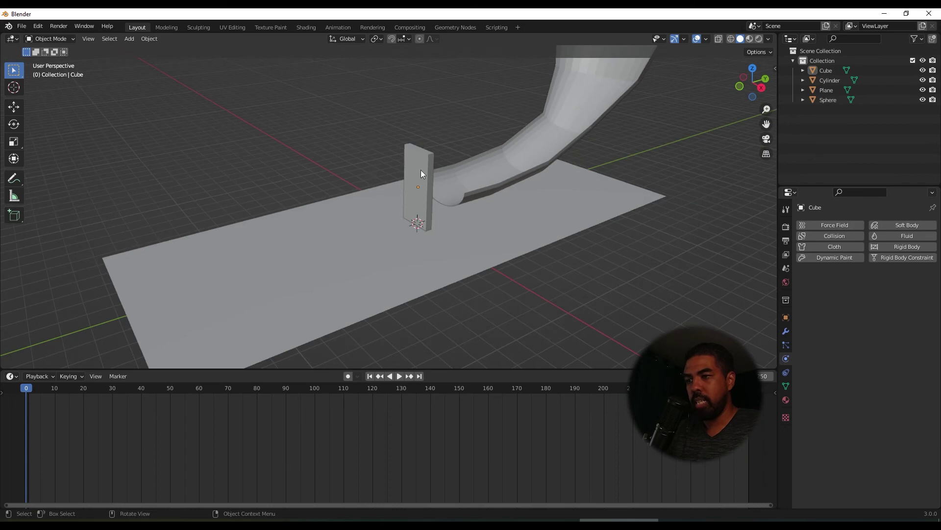
click(898, 248)
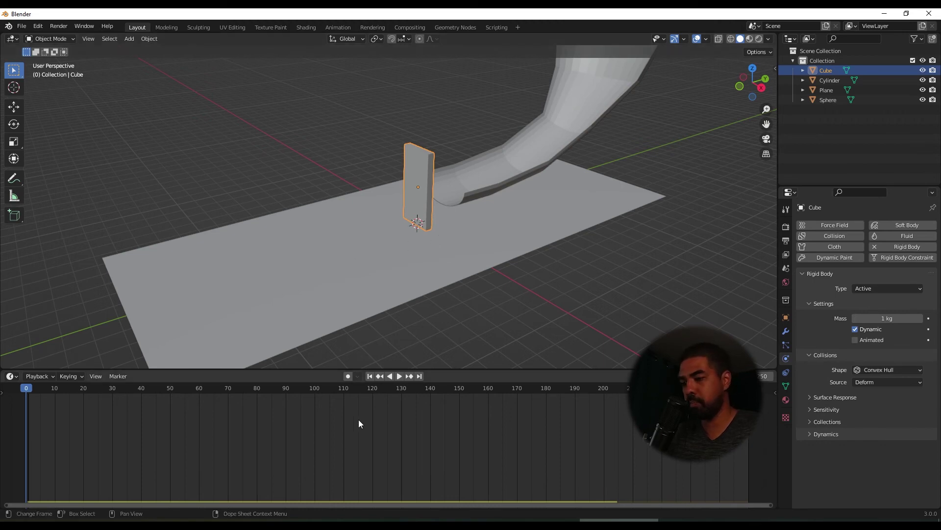
- Play the simulation to test the slab, stop it at frame 40, and examine its base against the plane from the right side
scroll(428, 240, down, 6)
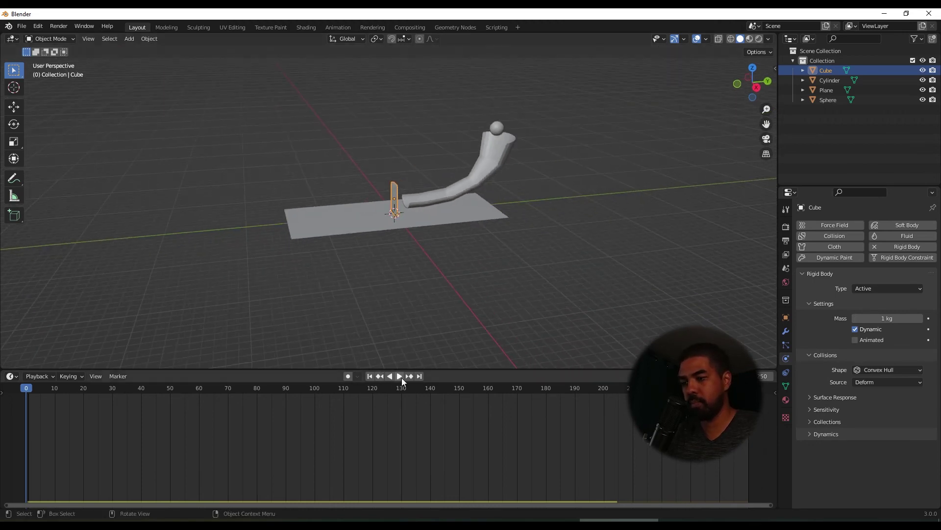
click(399, 376)
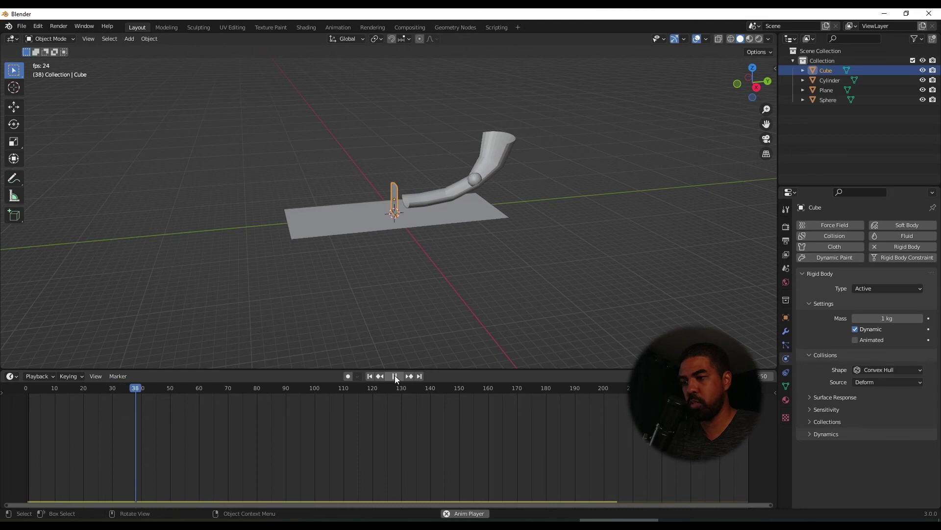
click(395, 375)
scroll(407, 209, up, 6)
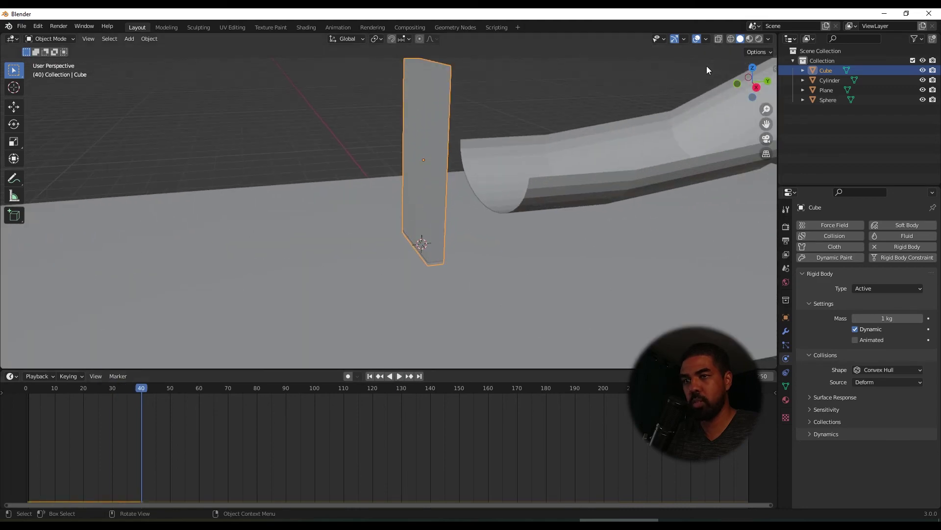
click(759, 88)
scroll(388, 221, up, 5)
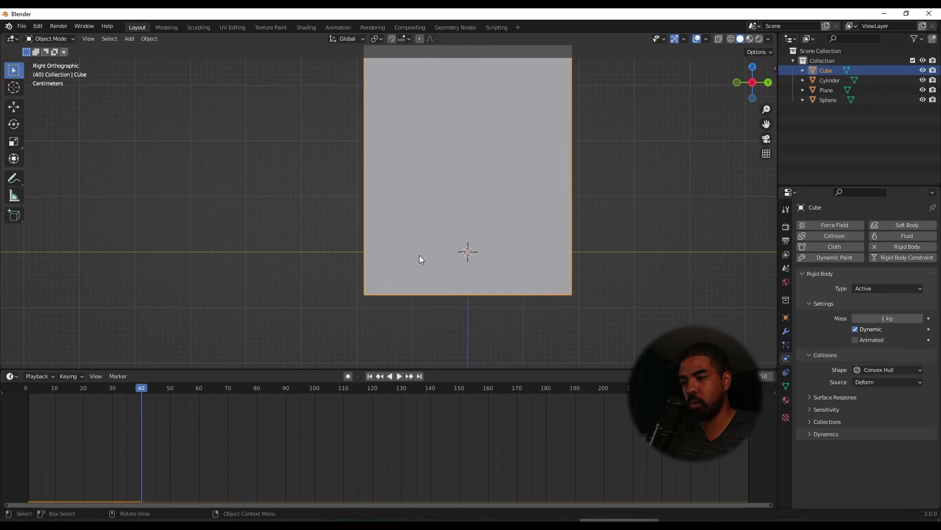
scroll(419, 255, down, 6)
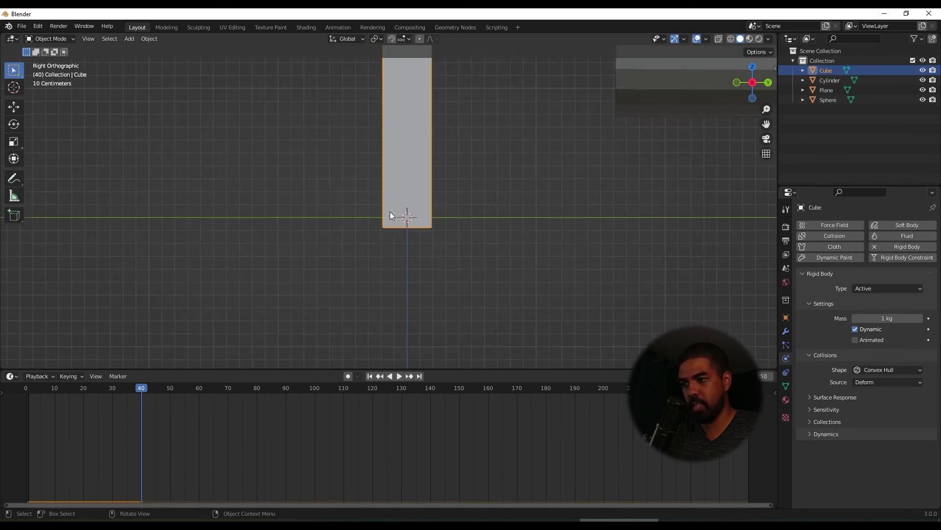
- Play the simulation until the sphere knocks the slab over, and replay it from near the start, stopping at frame 53
scroll(405, 227, down, 7)
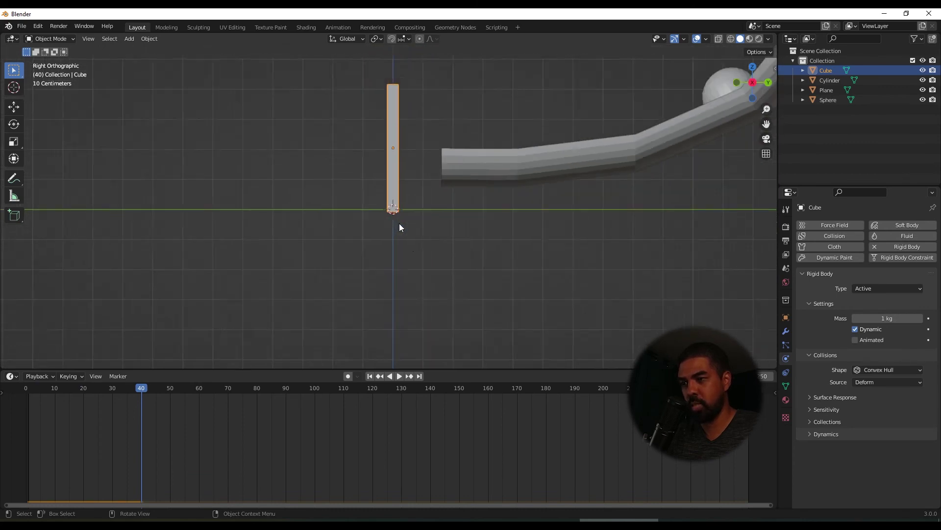
middle_drag(358, 169, 459, 201)
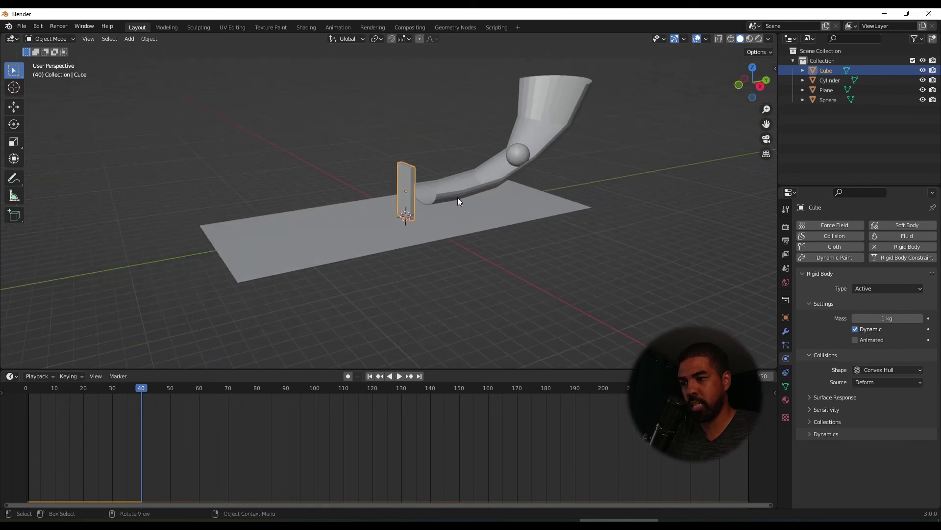
click(398, 376)
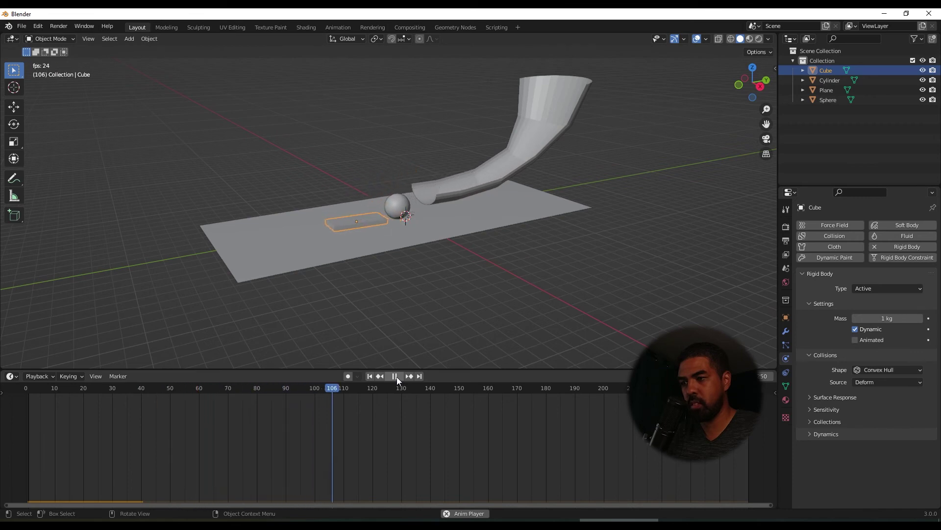
click(396, 376)
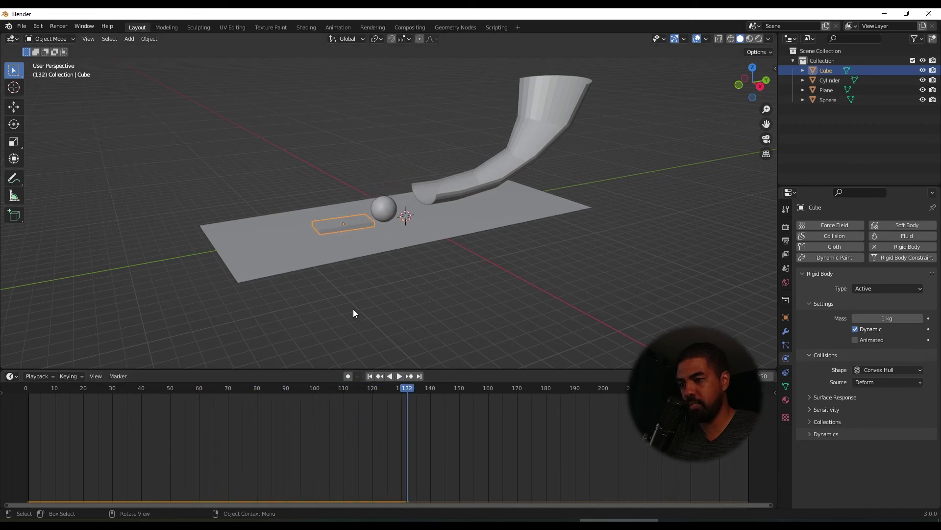
drag(406, 390, 45, 389)
key(space)
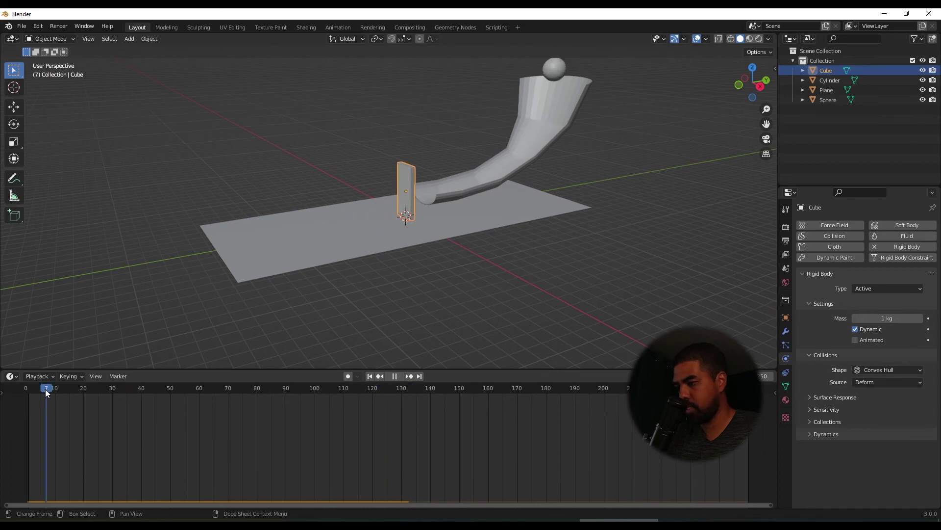
key(space)
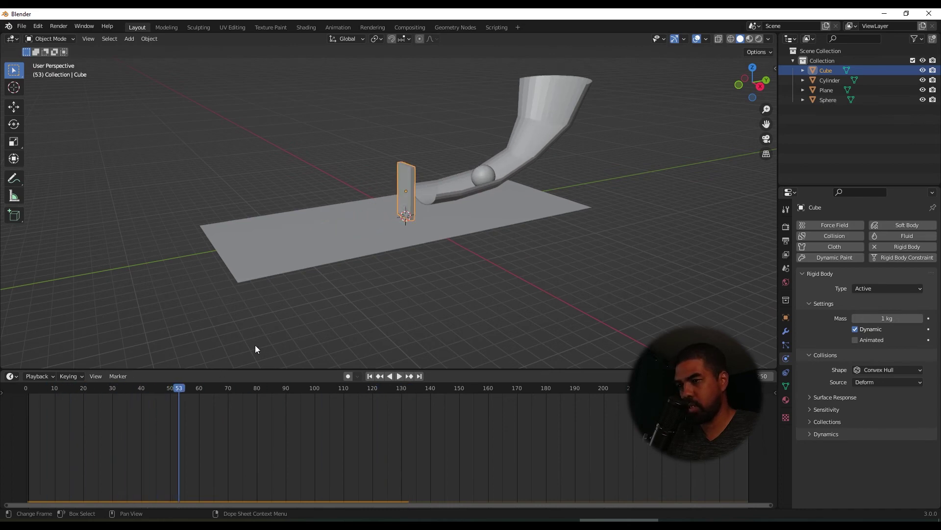
- Examine the slab's base against the plane from below and from above the plane
scroll(416, 193, up, 3)
middle_drag(416, 193, 473, 222)
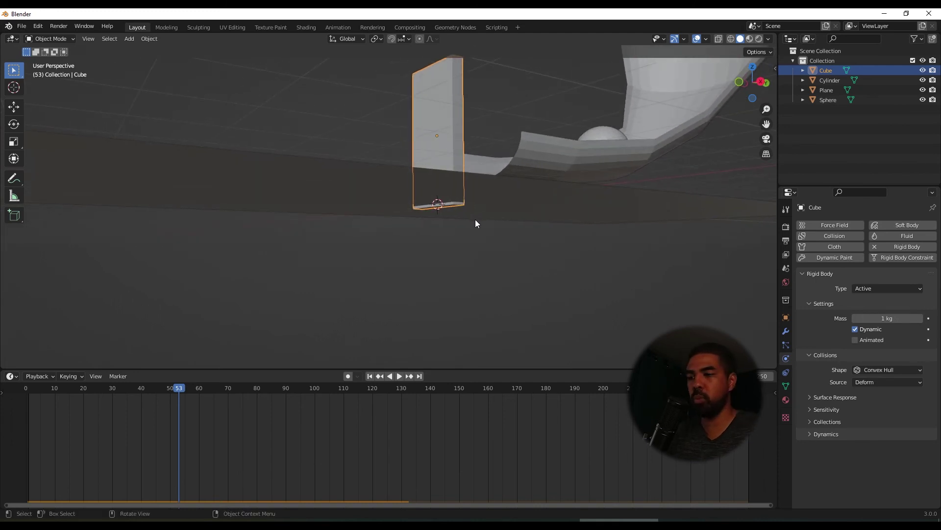
scroll(476, 147, down, 5)
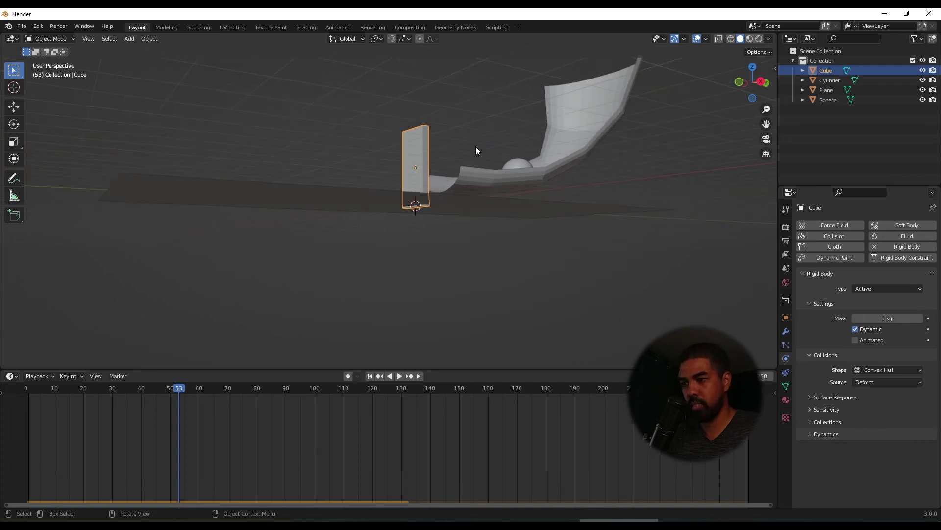
middle_drag(475, 146, 465, 232)
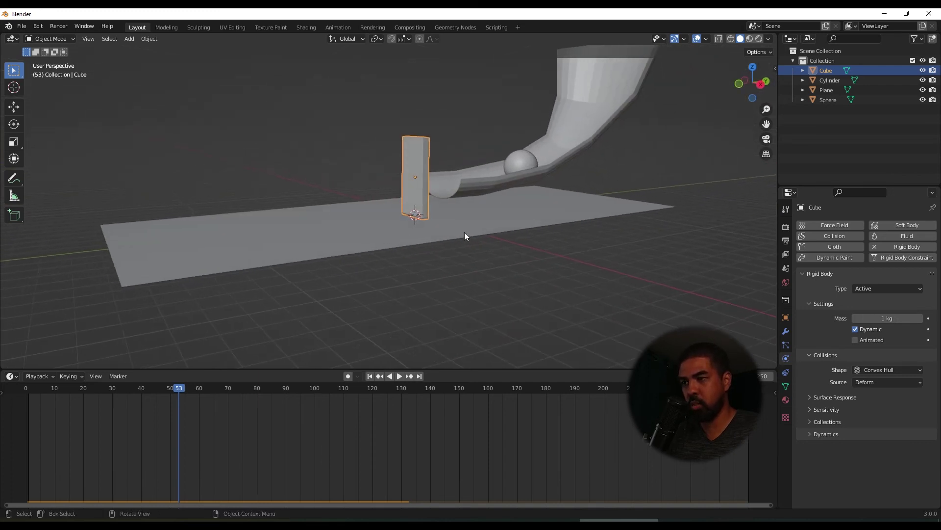
middle_drag(406, 164, 395, 172)
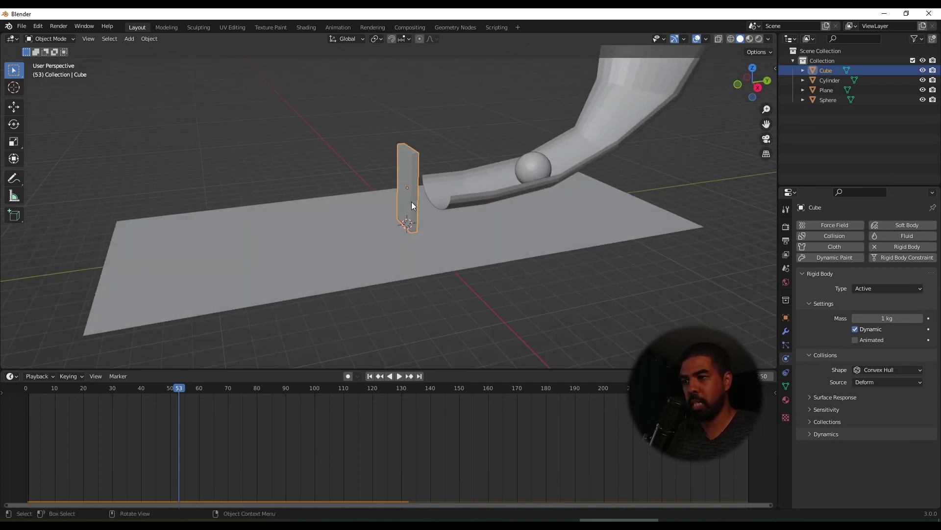
- Rewind to frame 0 and, in top view, duplicate the slab about 1.15 m along −Y, away from the ramp
drag(178, 387, 26, 387)
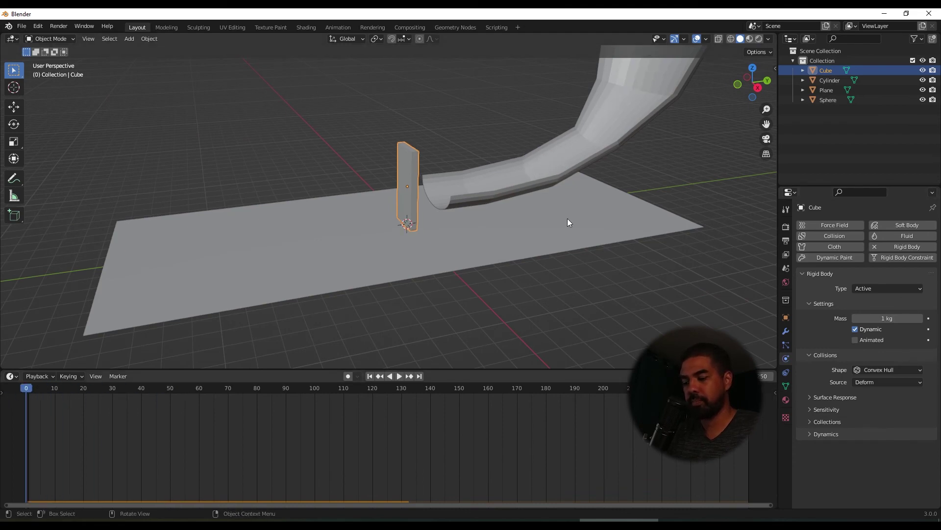
click(469, 126)
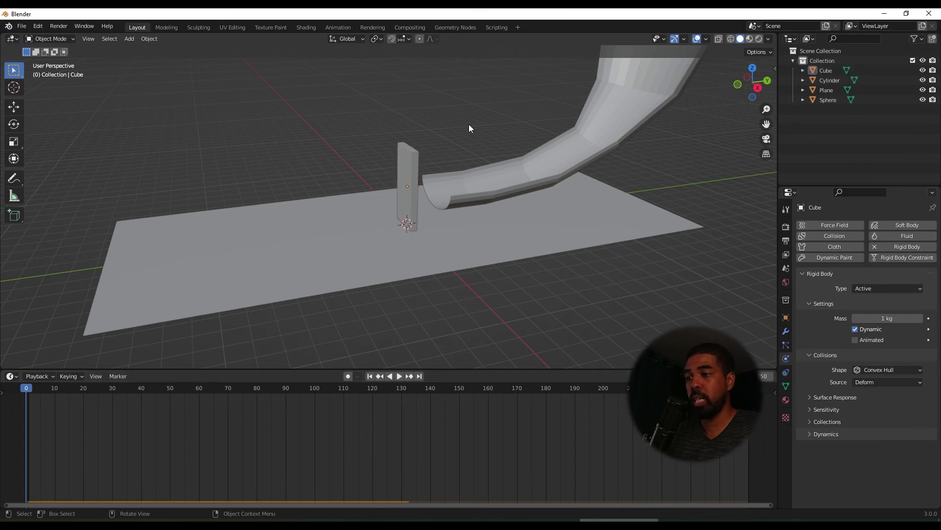
scroll(468, 125, down, 4)
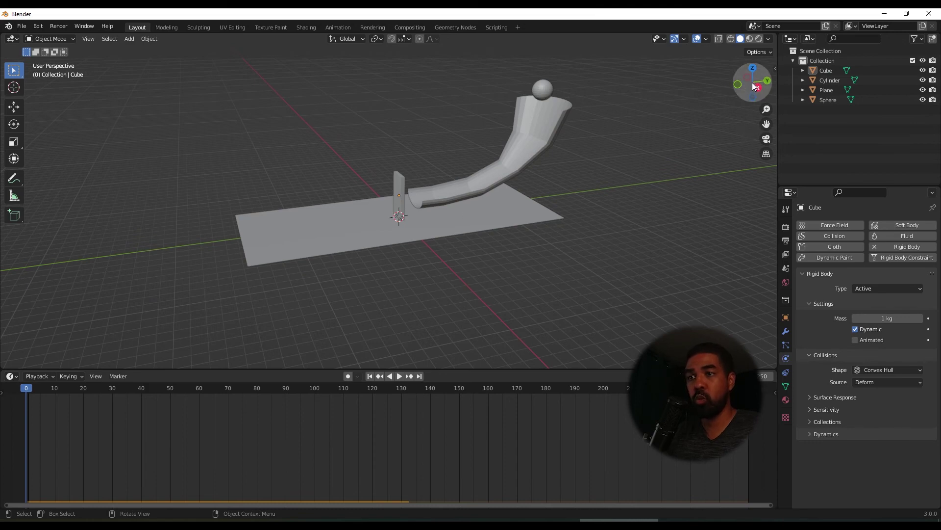
click(753, 68)
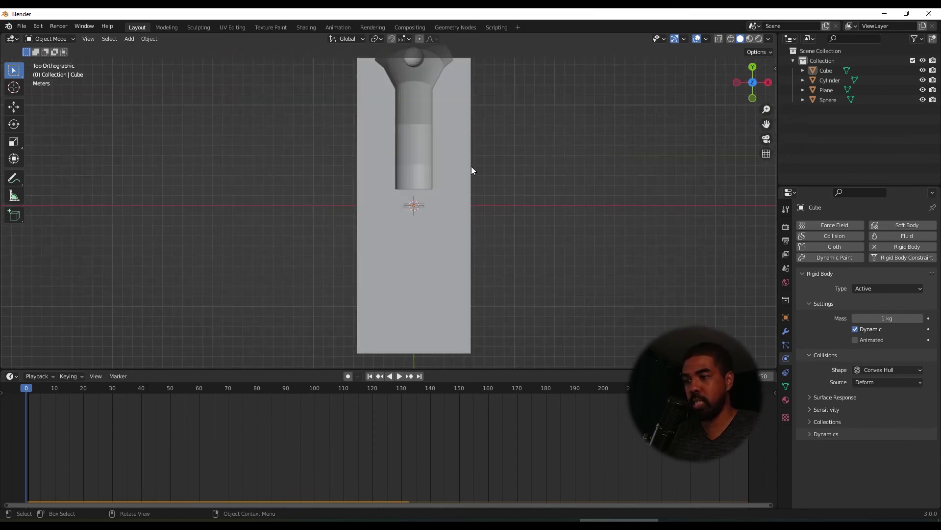
click(467, 207)
scroll(467, 207, down, 6)
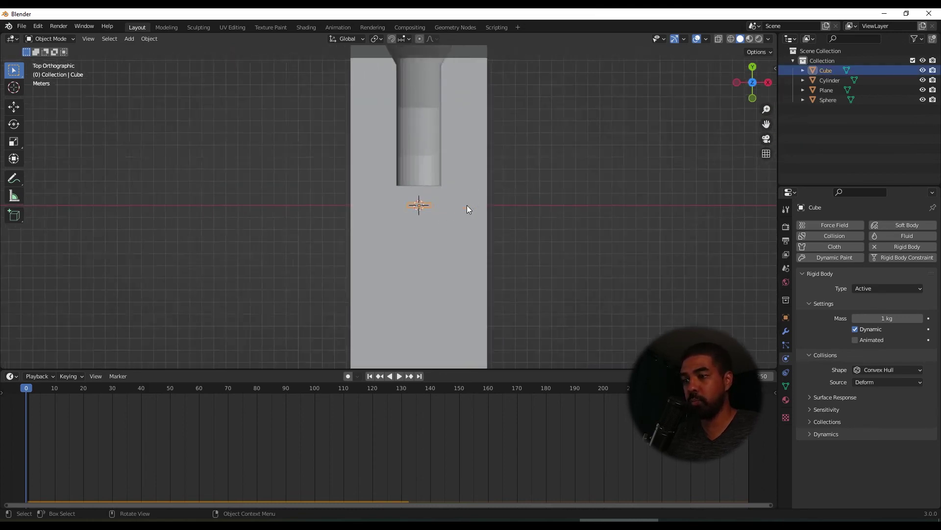
scroll(478, 235, up, 4)
shift+middle_drag(477, 235, 452, 200)
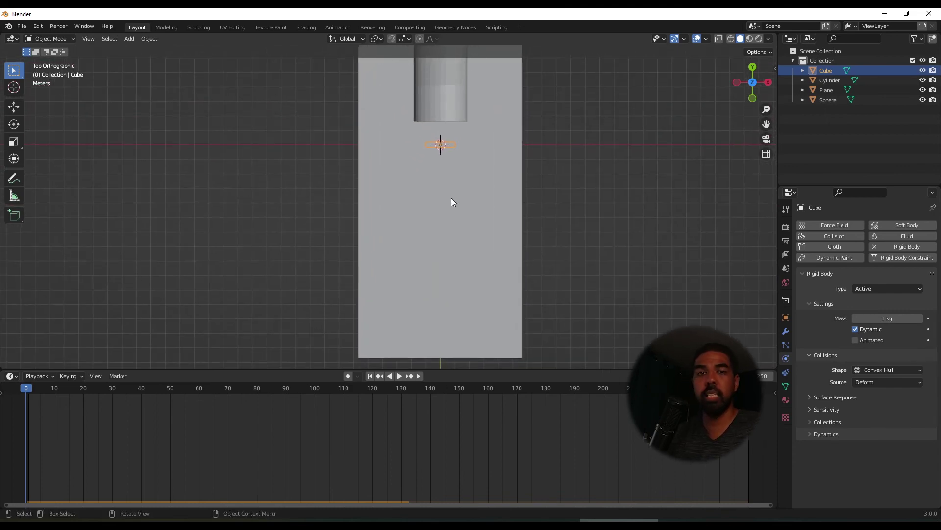
key(shift+d)
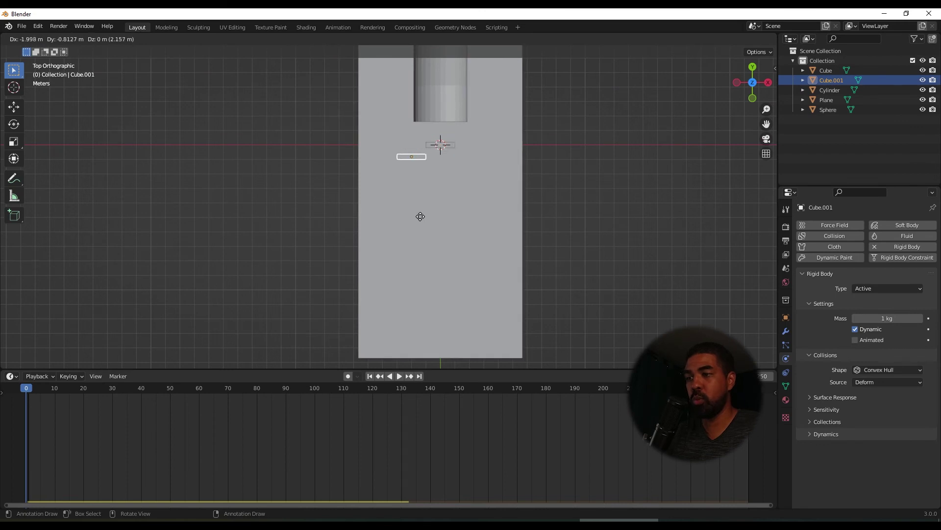
click(449, 193)
key(shift+d)
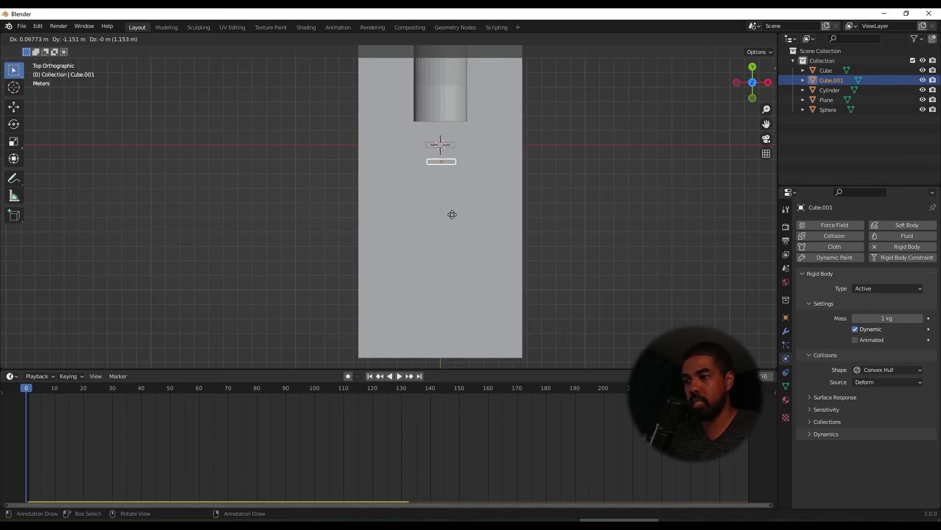
click(452, 214)
- Add two more slab copies about 1 m apart along −Y, shifting the last one about 0.44 m along +X
key(shift+d)
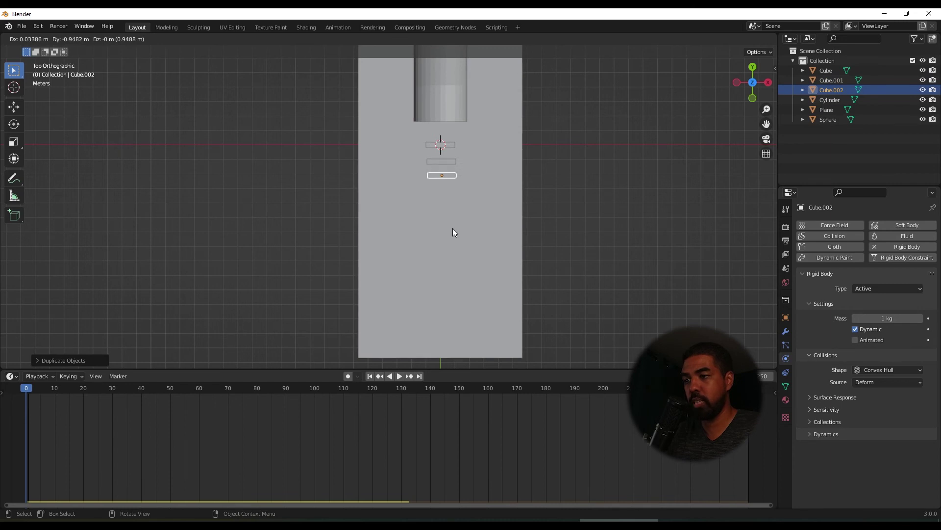
click(454, 232)
key(shift+d)
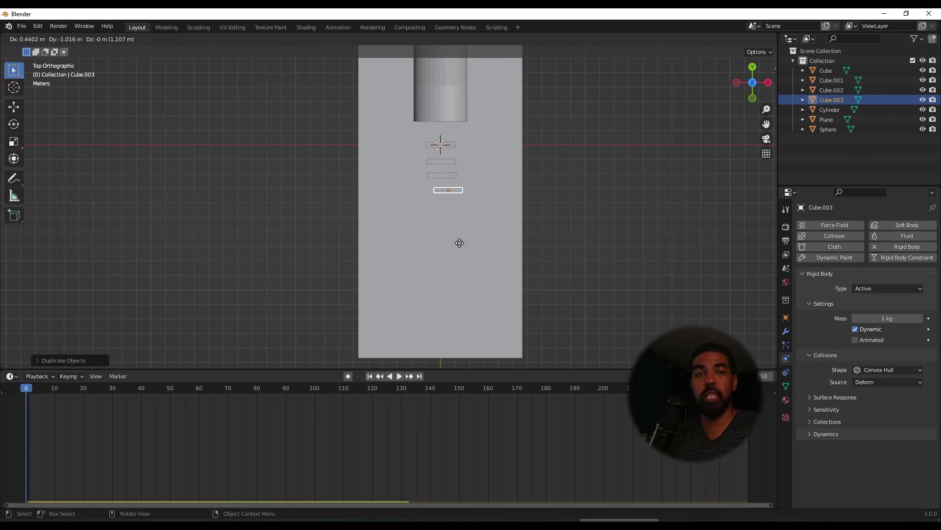
click(460, 243)
middle_drag(600, 263, 430, 230)
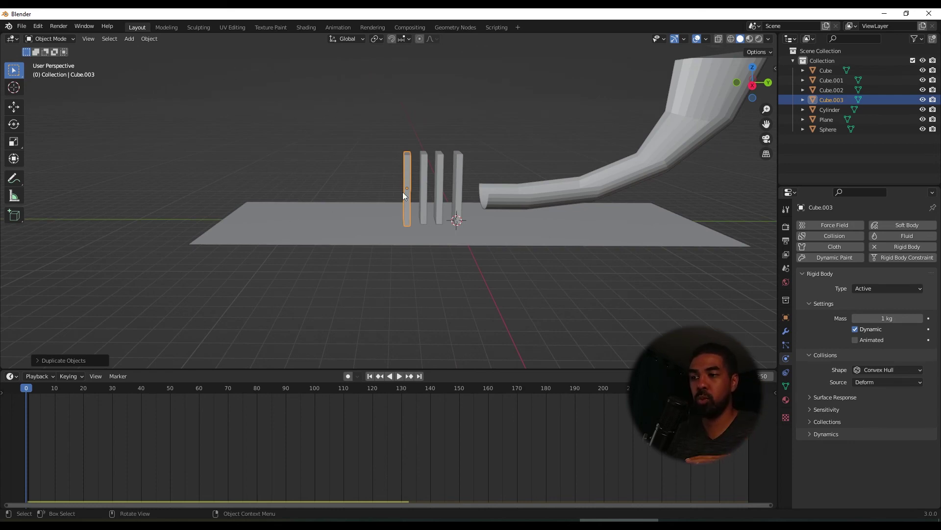
- Start a +X branch in top view with three more slab copies stepping diagonally along +X and −Y from the last slab
click(754, 66)
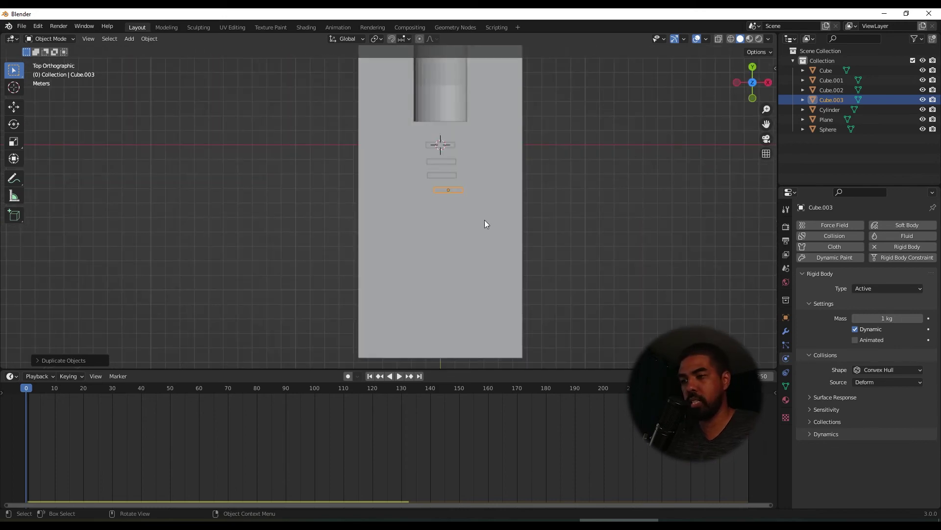
key(shift+d)
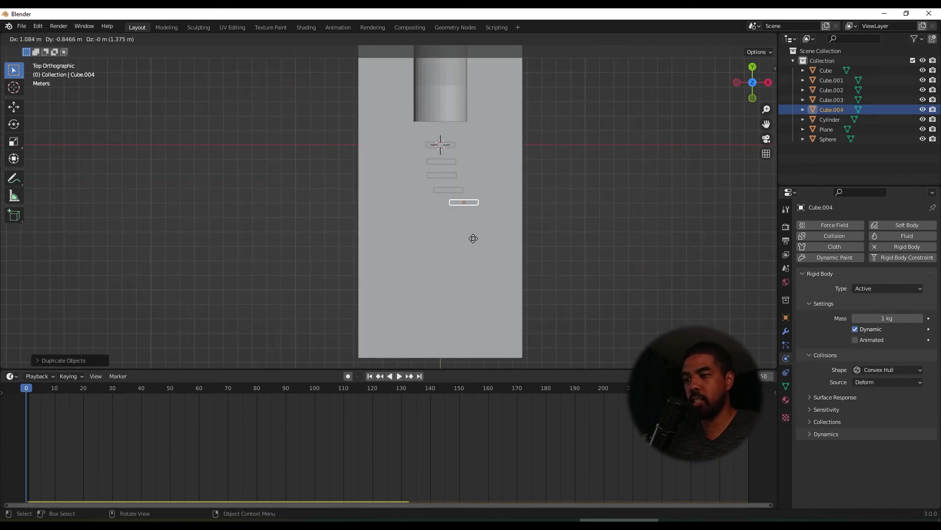
click(474, 239)
key(shift+d)
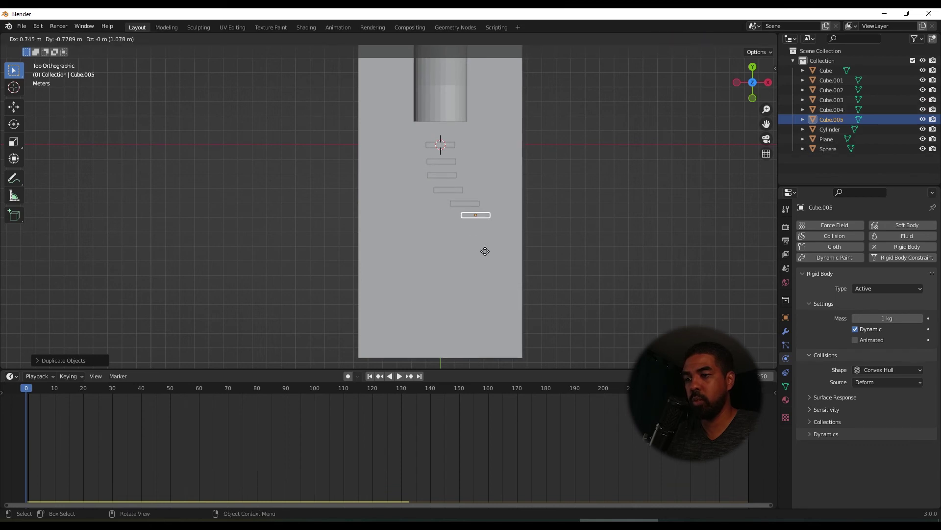
click(489, 253)
key(shift+d)
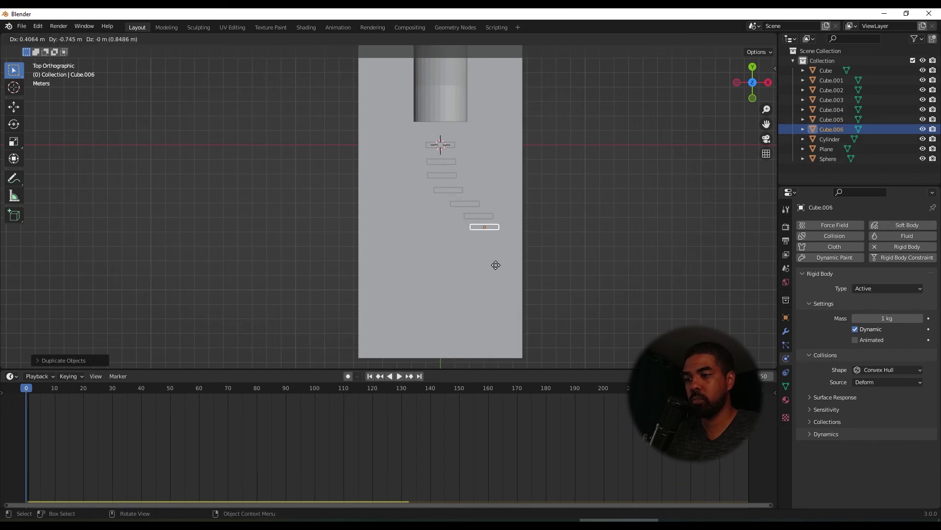
click(501, 269)
- Extend the +X branch with three more slab copies about 1 m apart, running nearly straight along −Y
key(shift+d)
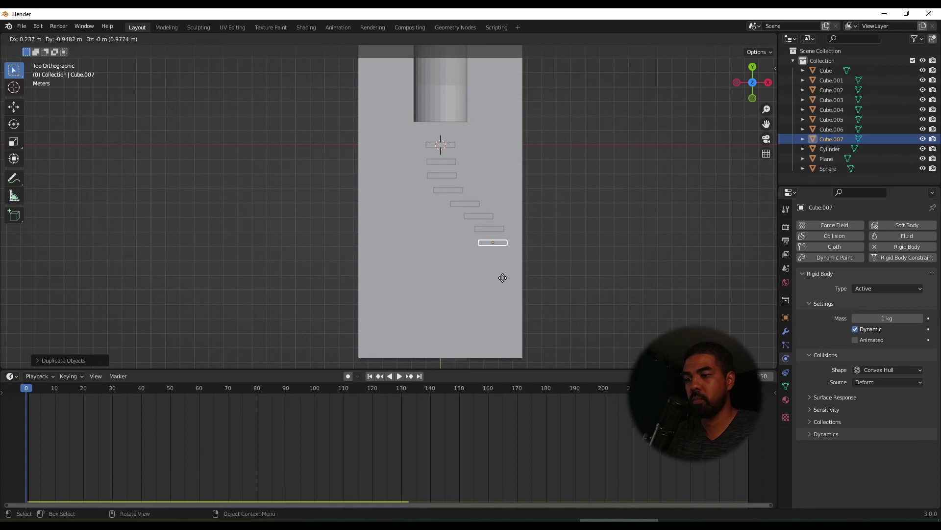
click(502, 281)
key(shift+d)
click(504, 294)
key(shift+d)
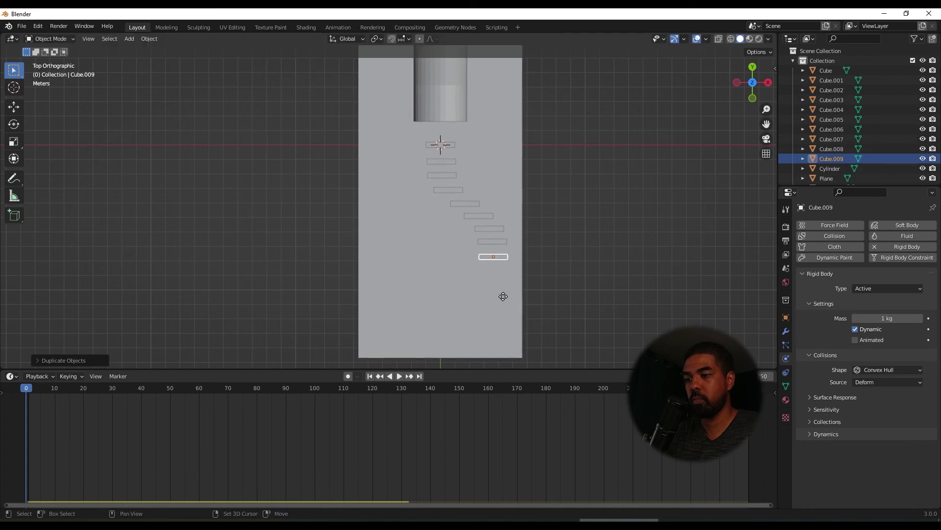
click(504, 311)
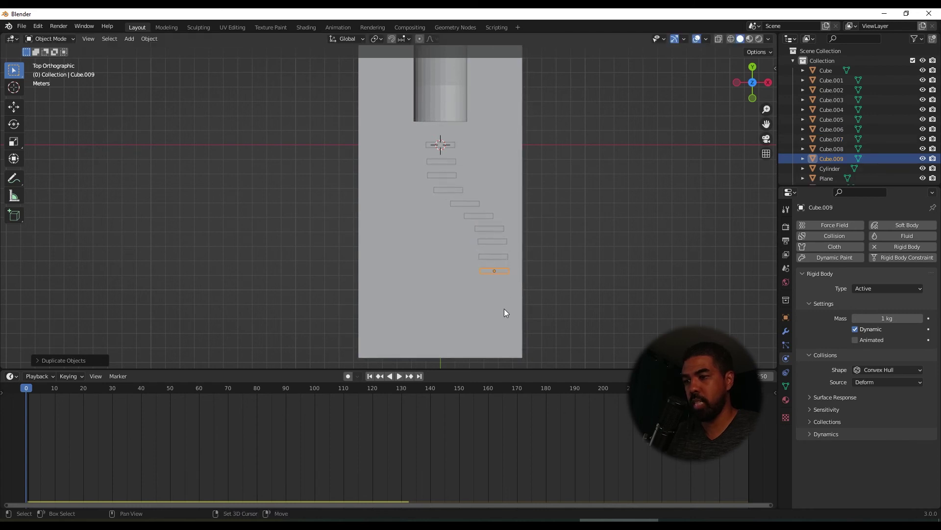
- Start a second branch opposite the first with four slab copies stepping diagonally along −X and −Y
key(shift+d)
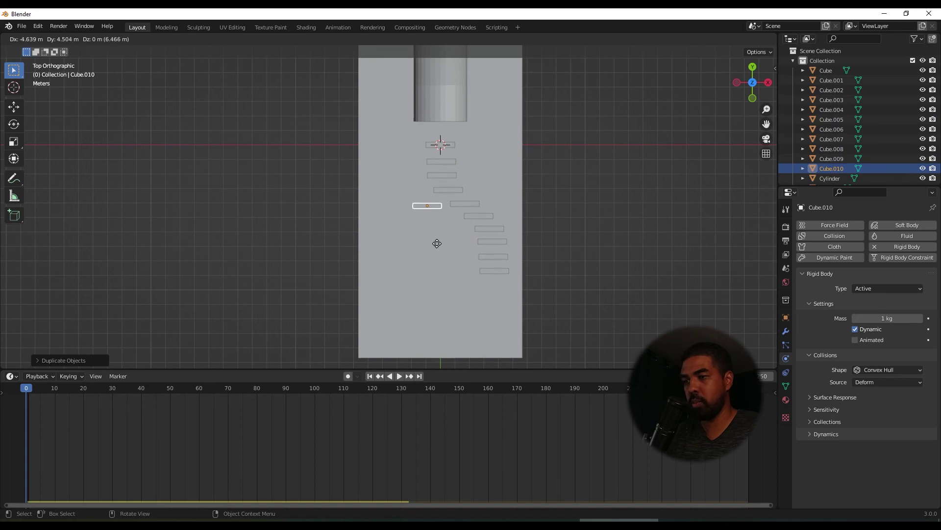
click(437, 242)
key(shift+d)
click(425, 255)
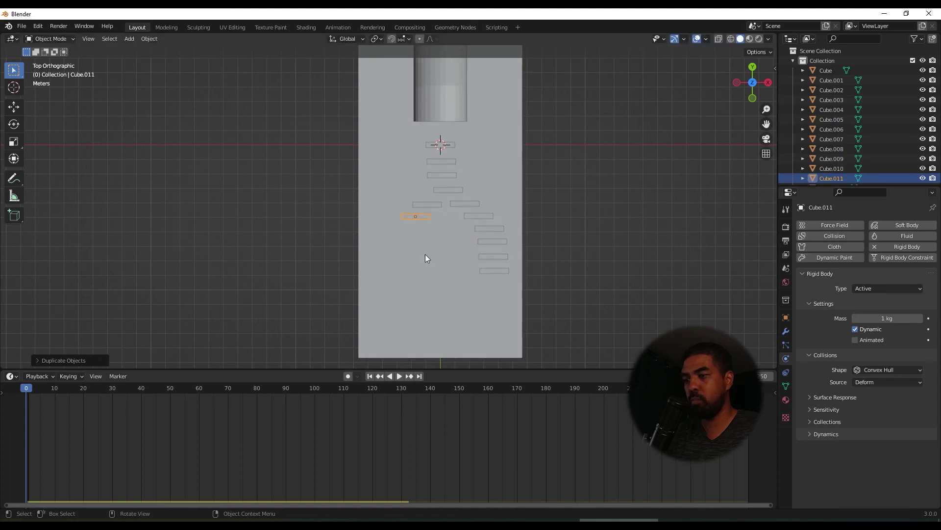
key(shift+d)
click(416, 270)
key(shift+d)
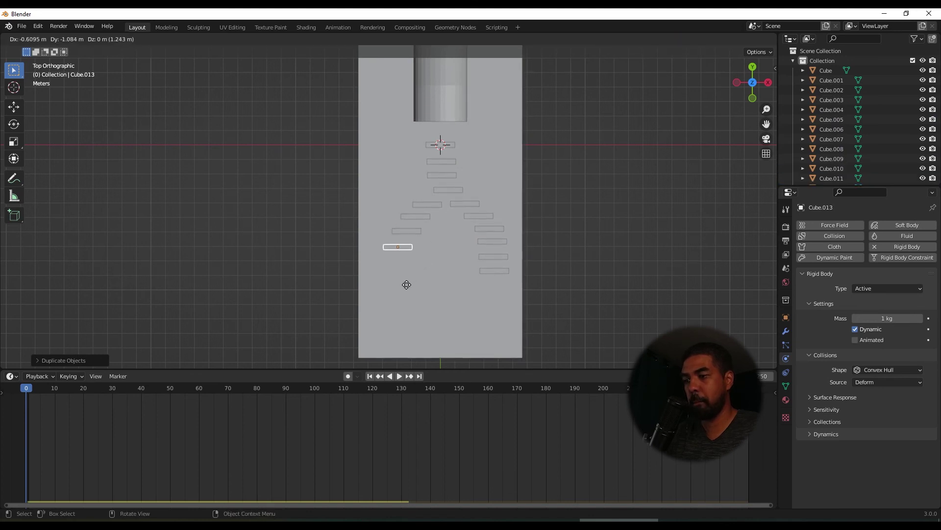
click(405, 282)
- Extend the −X branch with six more slab copies about 1 m apart, curving toward +X and back toward −X near the plane's end
key(shift+d)
click(406, 299)
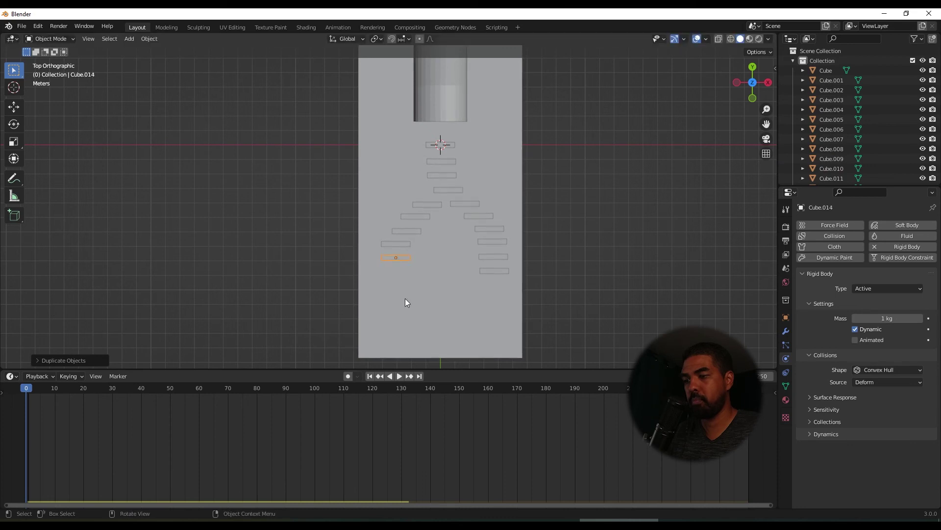
key(shift+d)
click(413, 315)
key(shift+d)
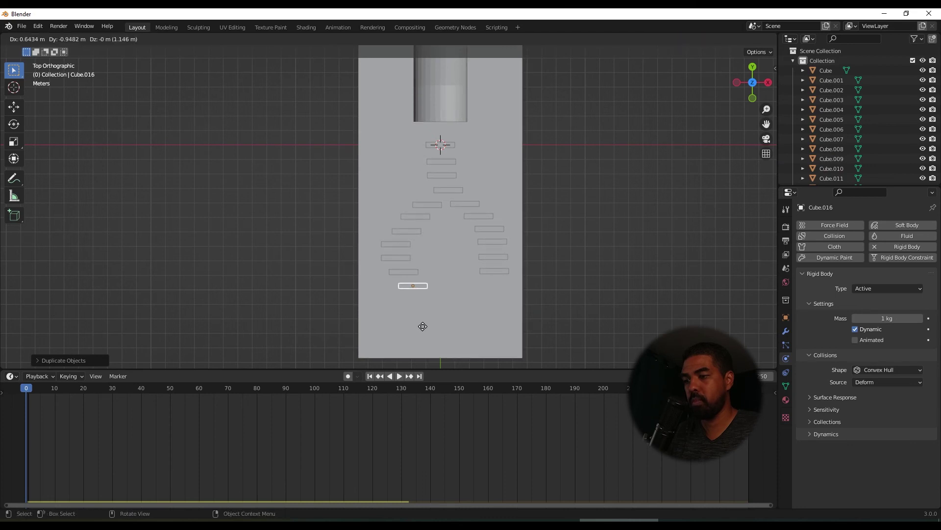
click(422, 326)
key(shift+d)
click(425, 337)
key(shift+d)
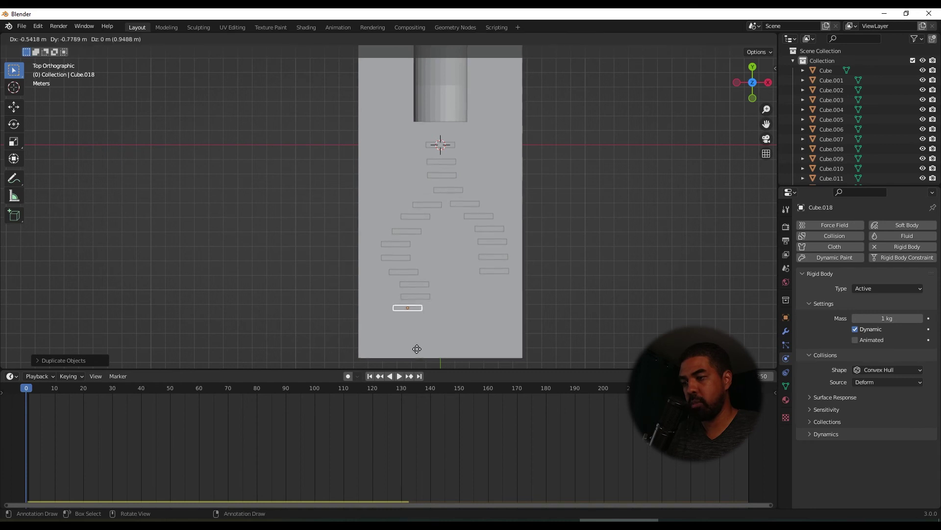
click(416, 350)
key(shift+d)
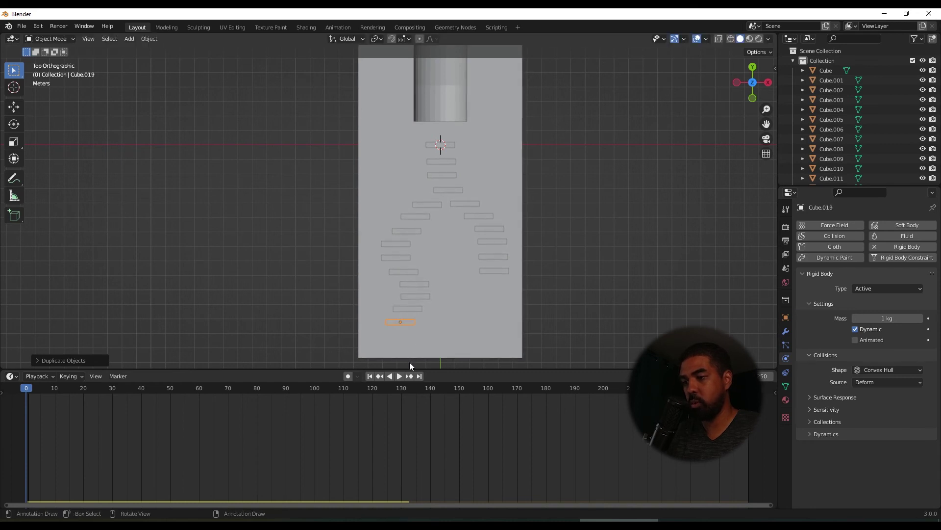
- Extend the +X branch with three more slab copies about 0.8 m apart, stepping along −Y toward the plane's end
click(409, 362)
key(shift+d)
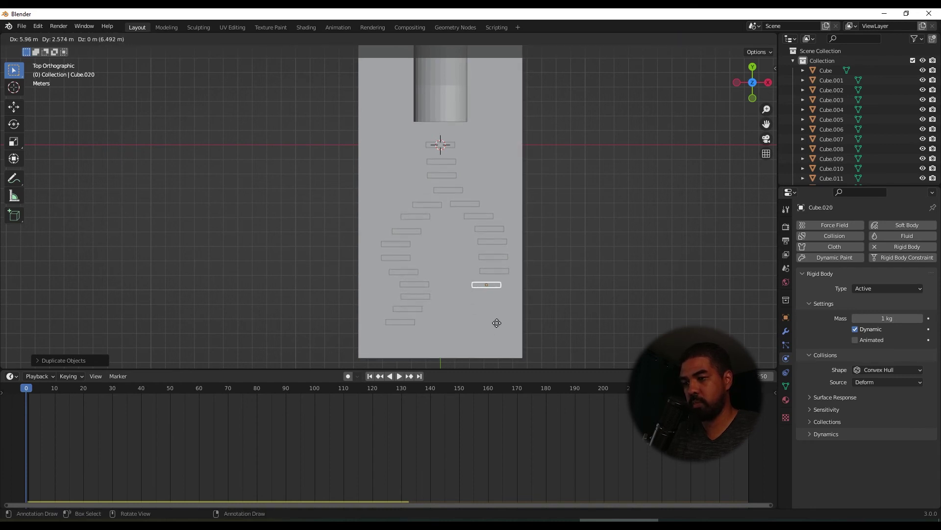
click(496, 323)
key(shift+d)
click(503, 334)
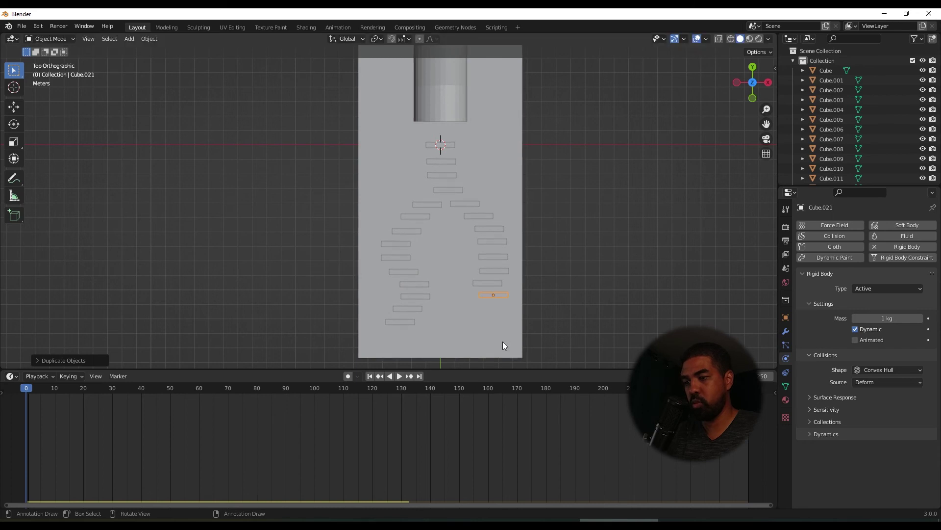
click(499, 296)
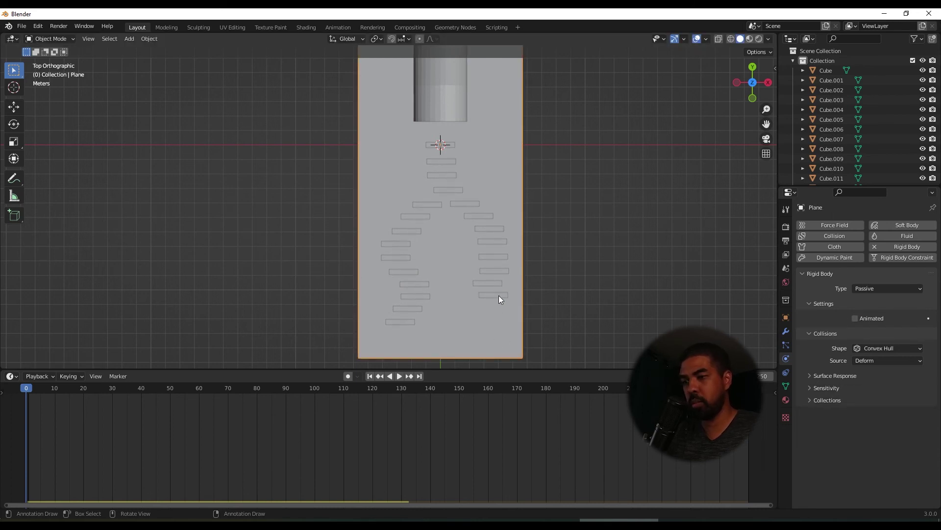
click(499, 295)
key(shift+d)
click(503, 311)
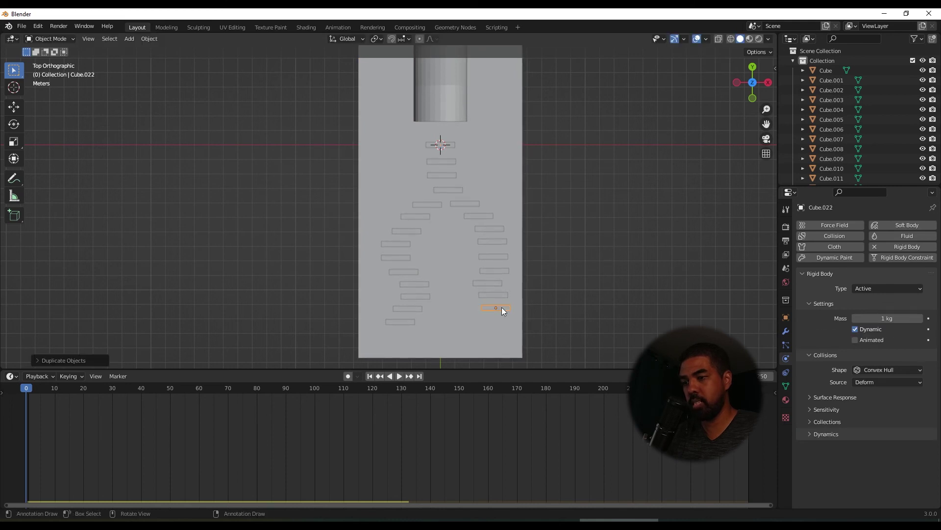
- Add two more slab copies to the end of the +X branch and one to the end of the −X branch
key(shift+d)
click(502, 321)
key(shift+d)
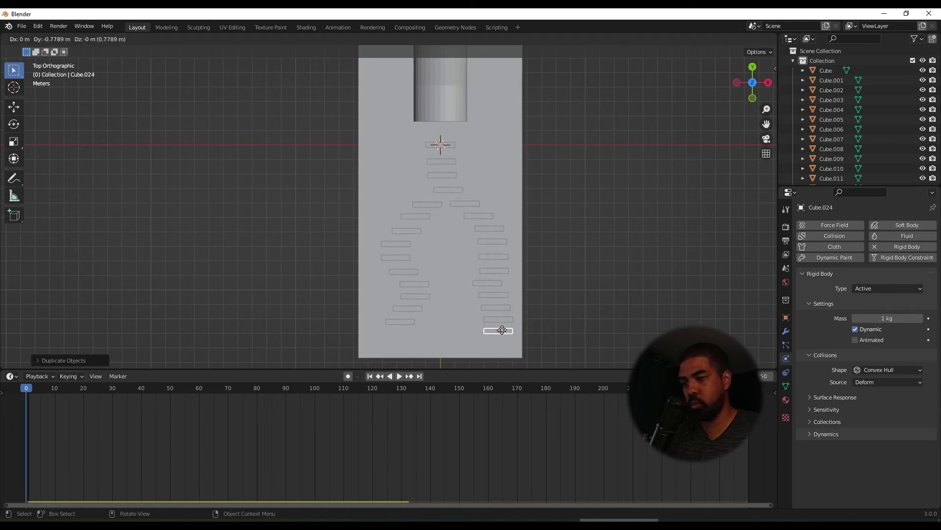
click(486, 332)
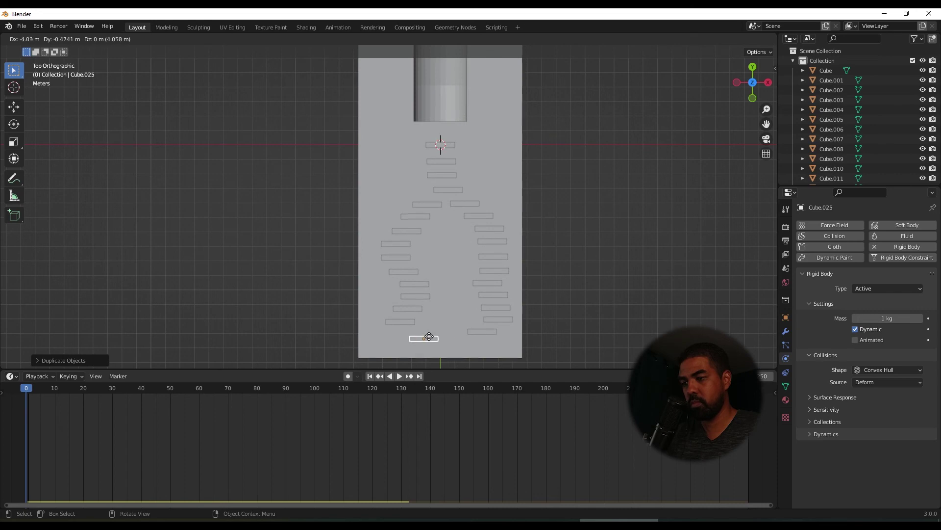
click(421, 333)
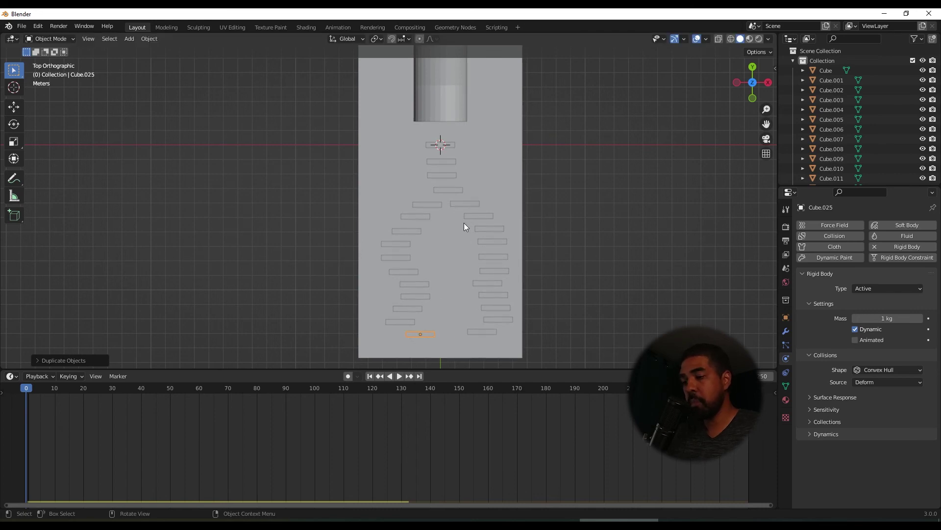
- Scale the ground plane up to more than three times its size and widen it along X into a broad floor
middle_drag(464, 223, 360, 198)
scroll(378, 155, down, 2)
scroll(393, 206, down, 4)
click(442, 219)
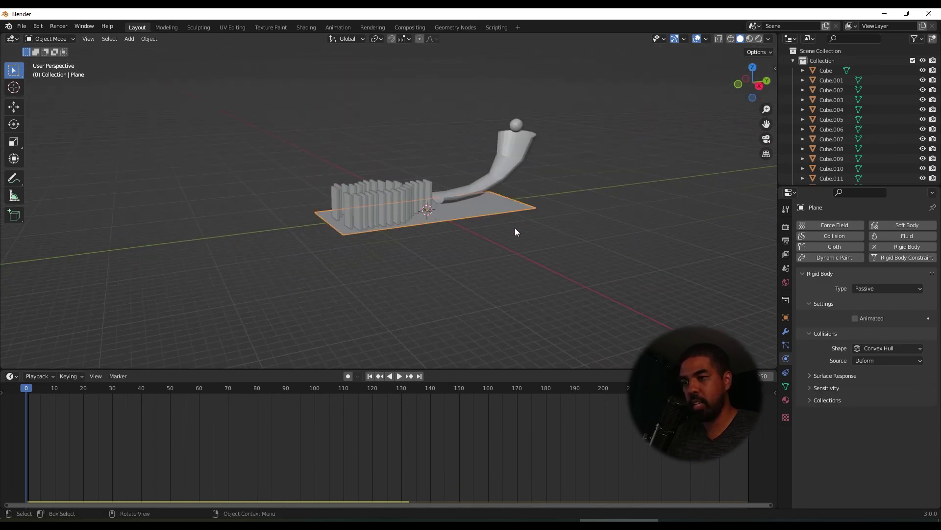
middle_drag(515, 228, 419, 192)
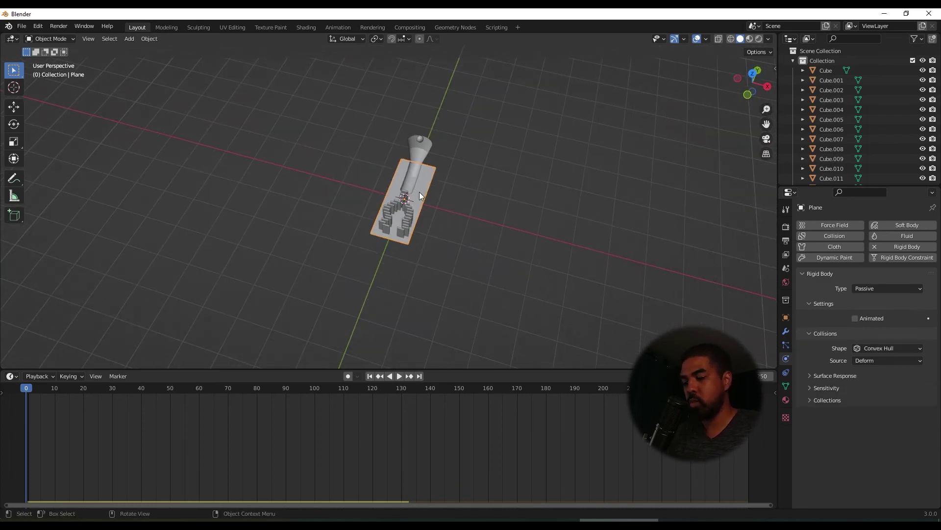
key(s)
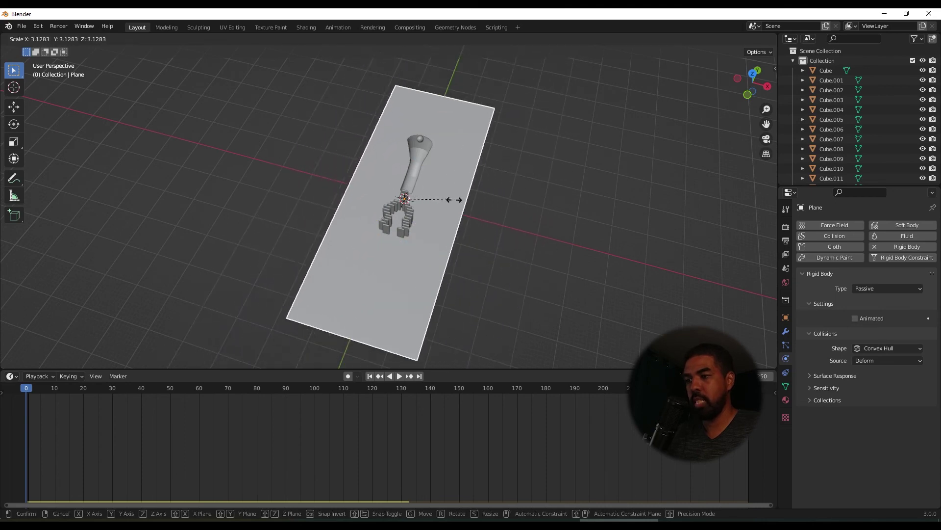
click(461, 200)
key(s)
key(x)
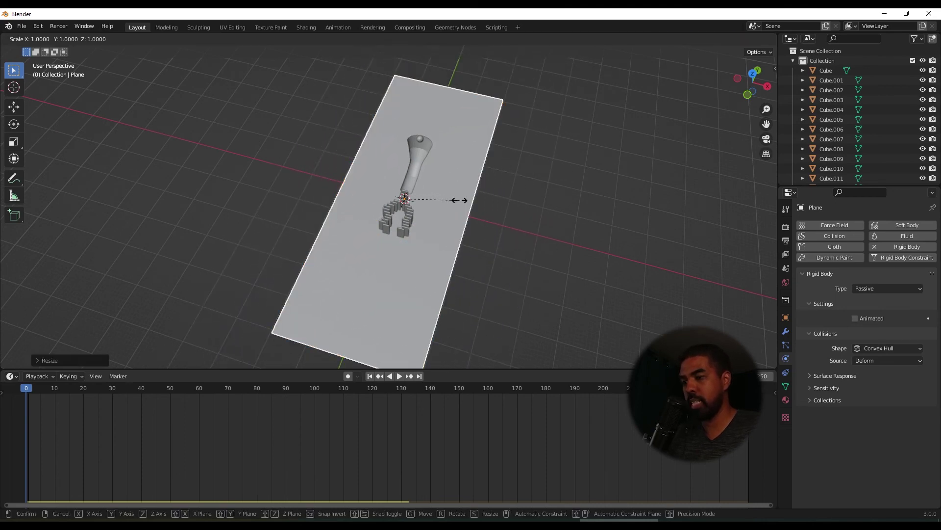
click(547, 214)
middle_drag(549, 217, 432, 260)
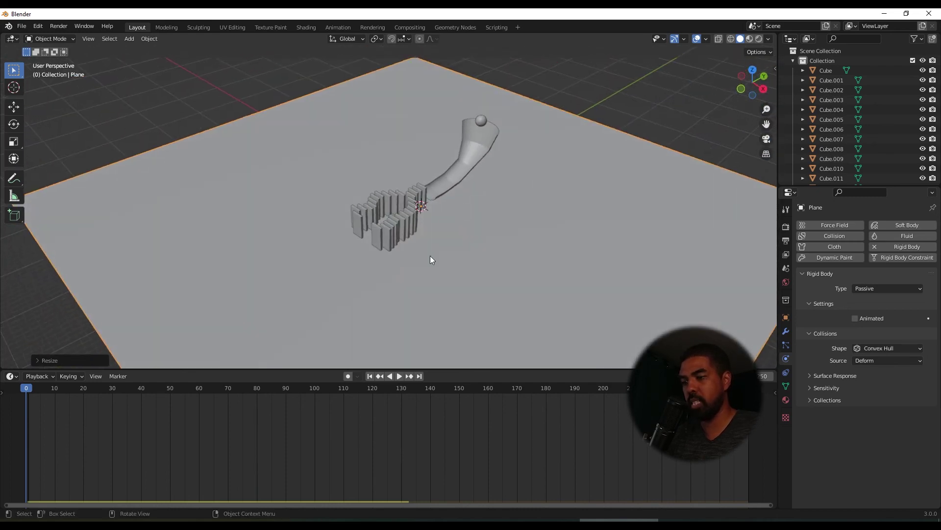
- Play the rigid body simulation through the domino topple and stop it at frame 195
click(396, 376)
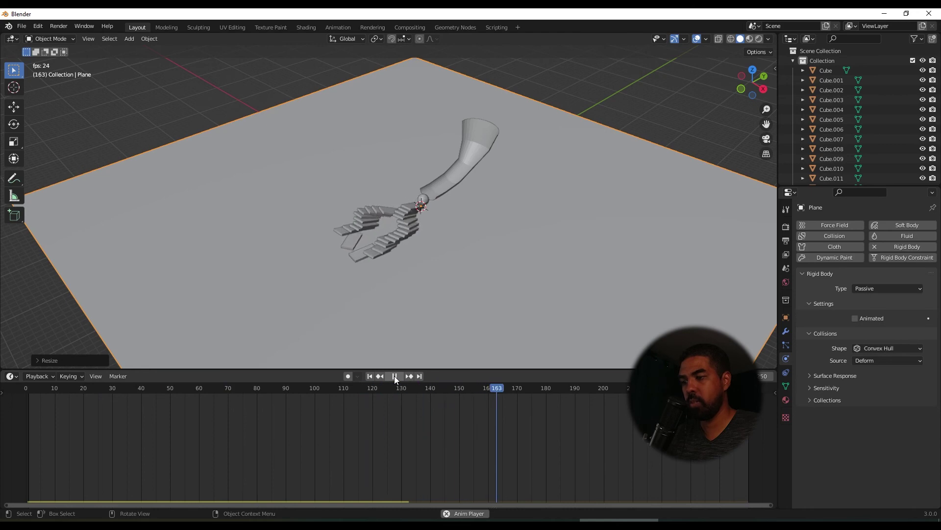
click(395, 376)
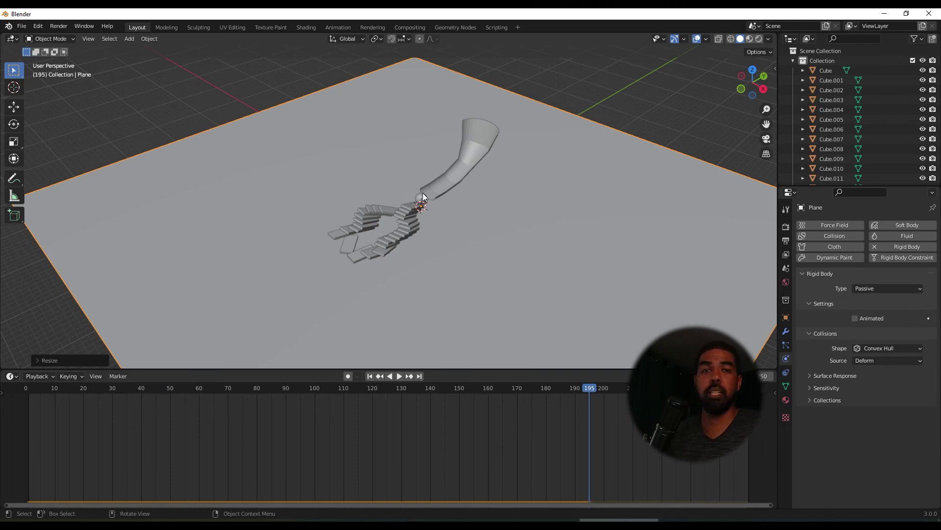
scroll(411, 196, up, 2)
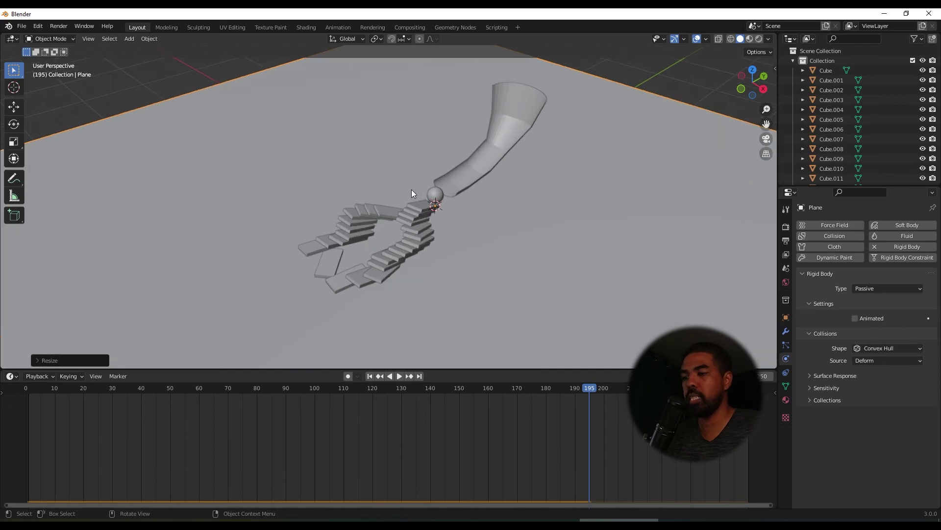
- In the Shading workspace with solid viewport display, give the curved ramp a new material with a turquoise base color
click(532, 121)
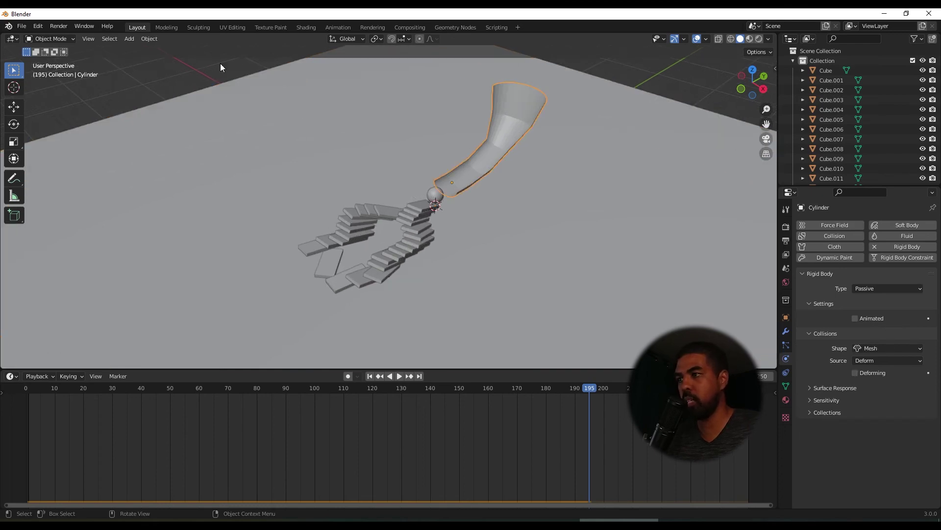
click(306, 27)
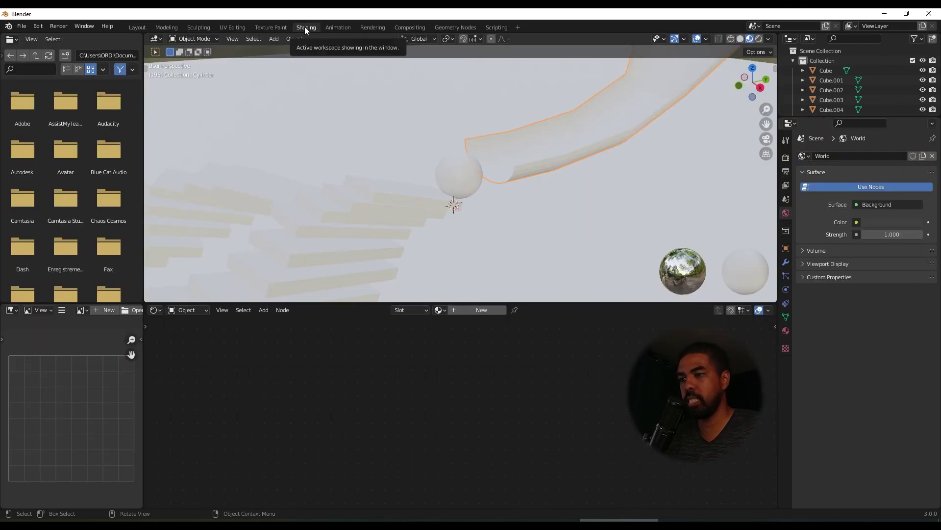
click(742, 39)
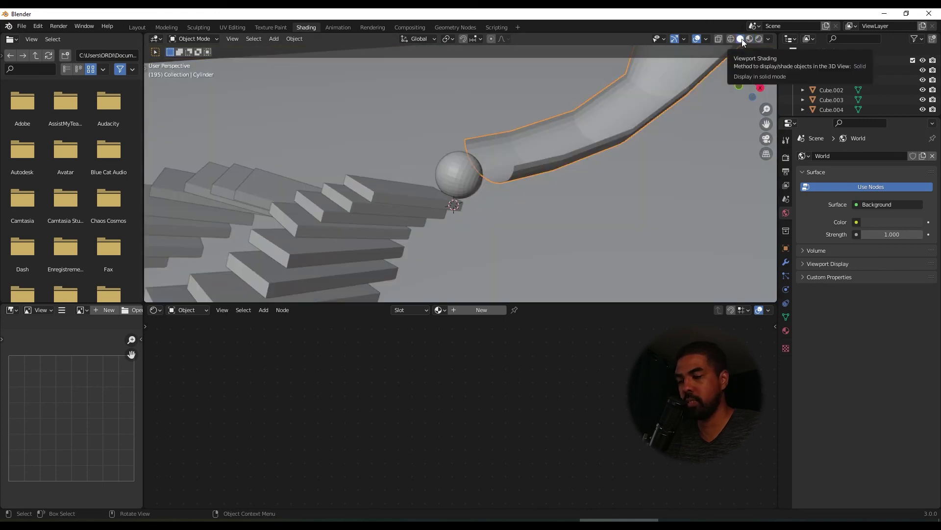
click(482, 309)
scroll(448, 382, up, 1)
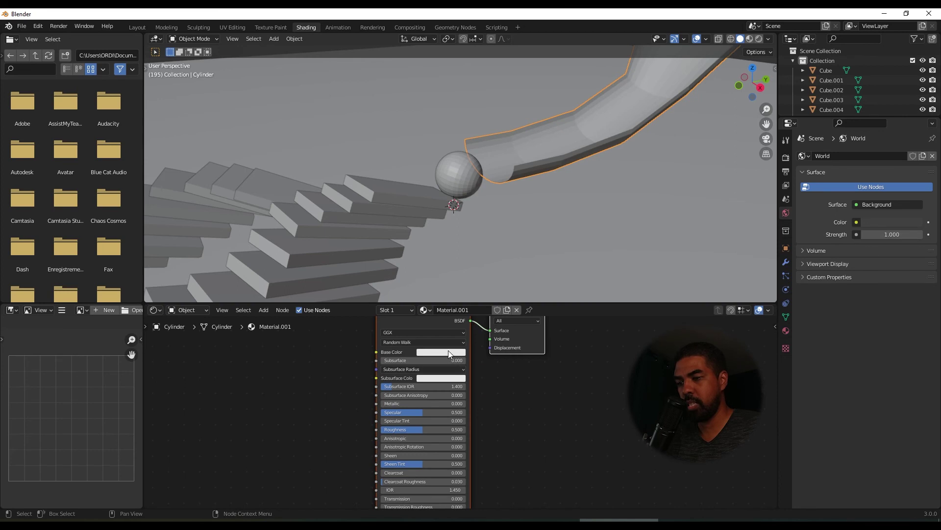
click(448, 351)
click(435, 253)
drag(435, 253, 449, 250)
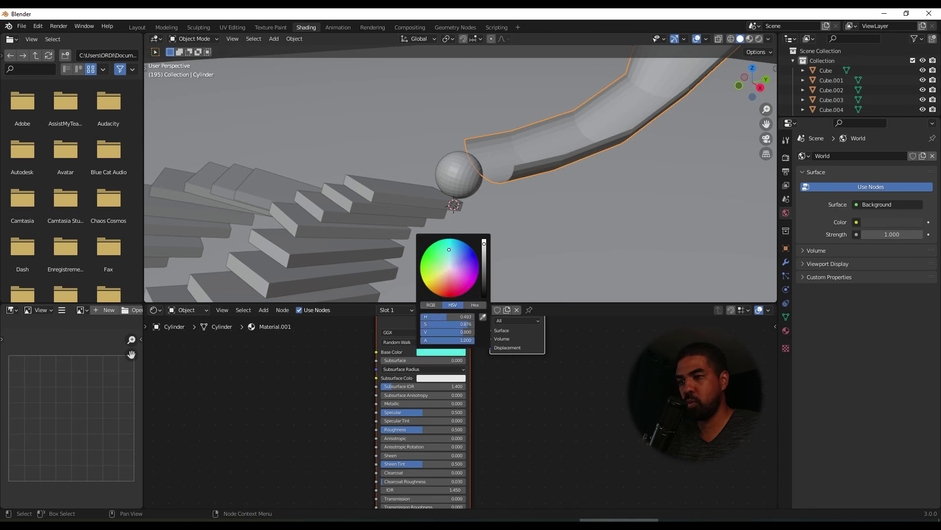
middle_drag(376, 190, 457, 160)
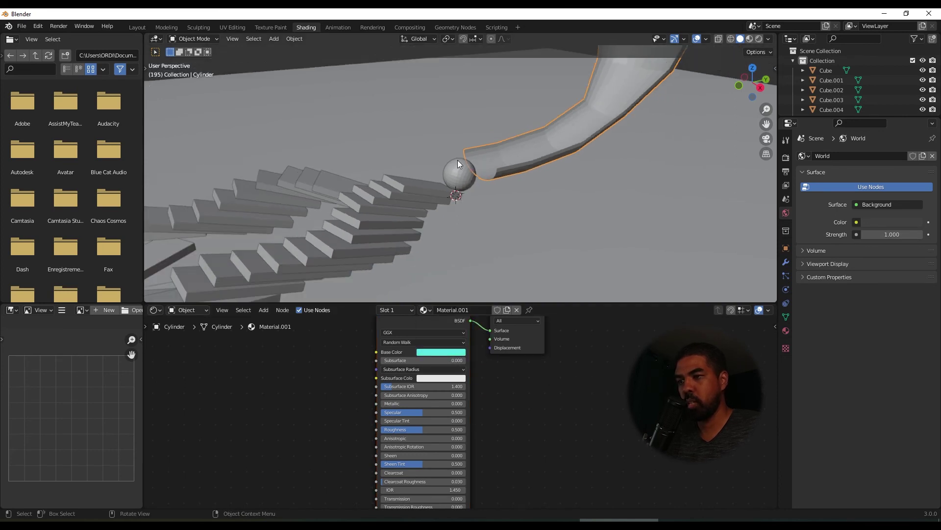
- Display the viewport in rendered shading and open the scene's render settings
click(760, 40)
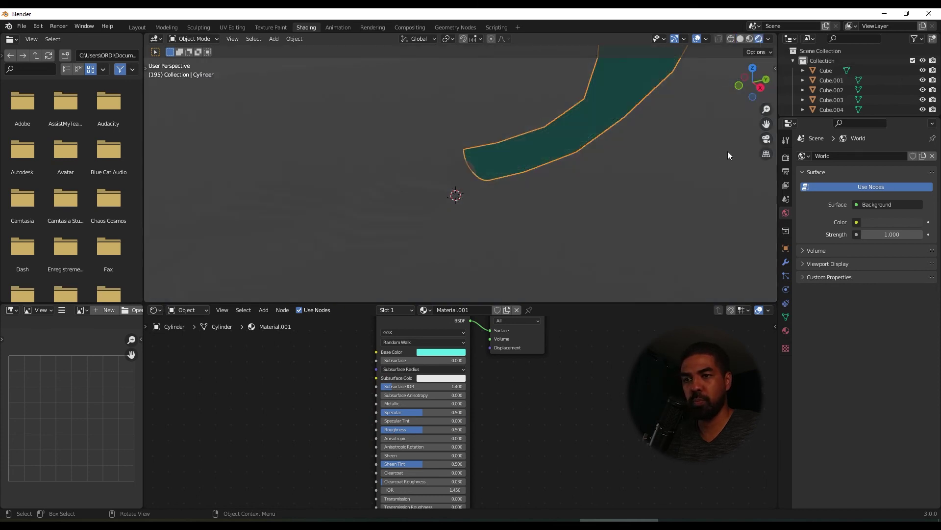
click(785, 159)
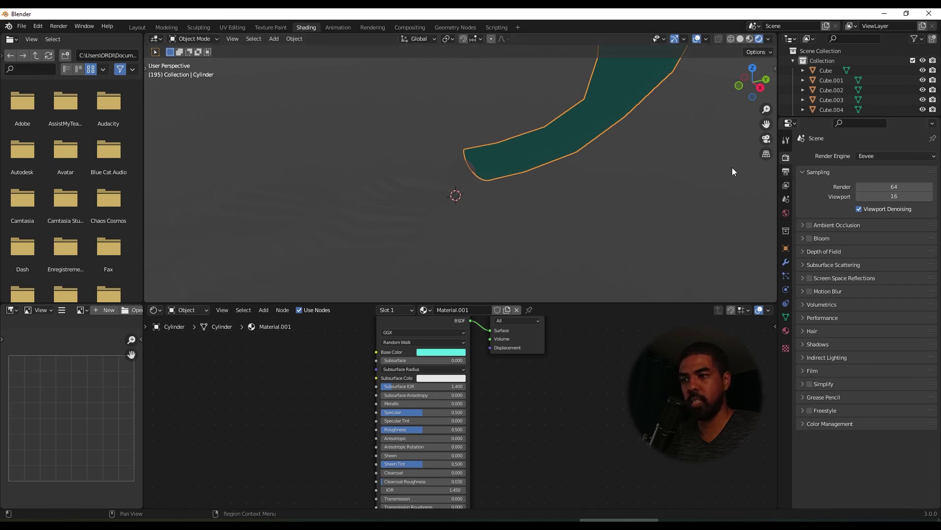
scroll(519, 152, down, 5)
shift+middle_drag(519, 152, 455, 189)
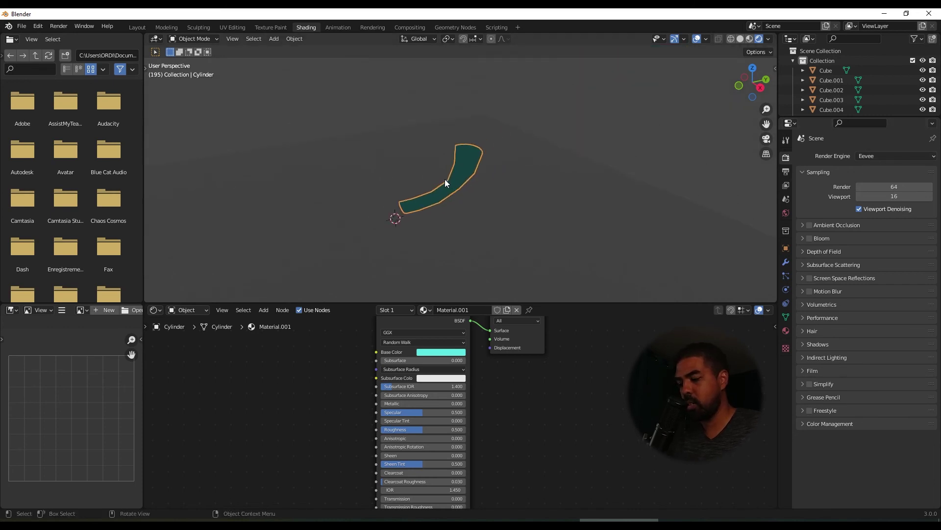
- Add a Sun light and raise it along Z high above the start of the domino row
key(shift+a)
mouse_move(392, 152)
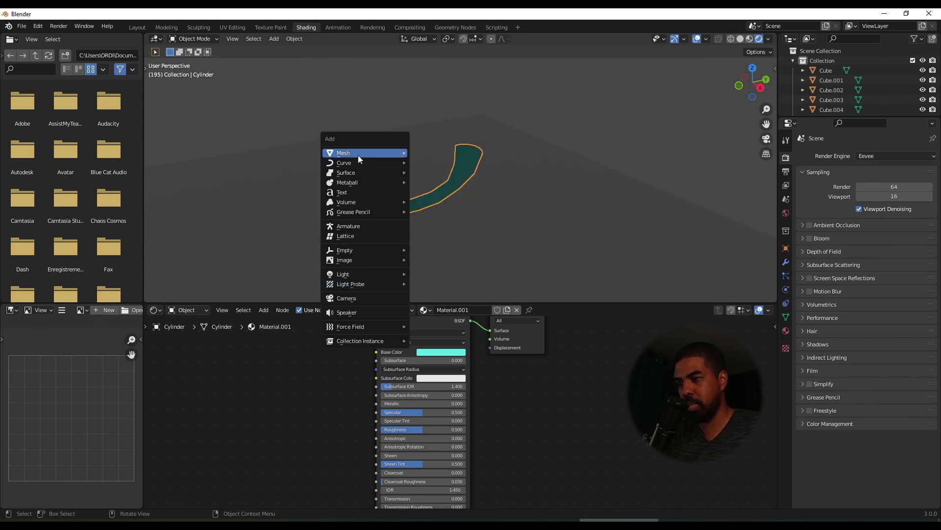
mouse_move(353, 273)
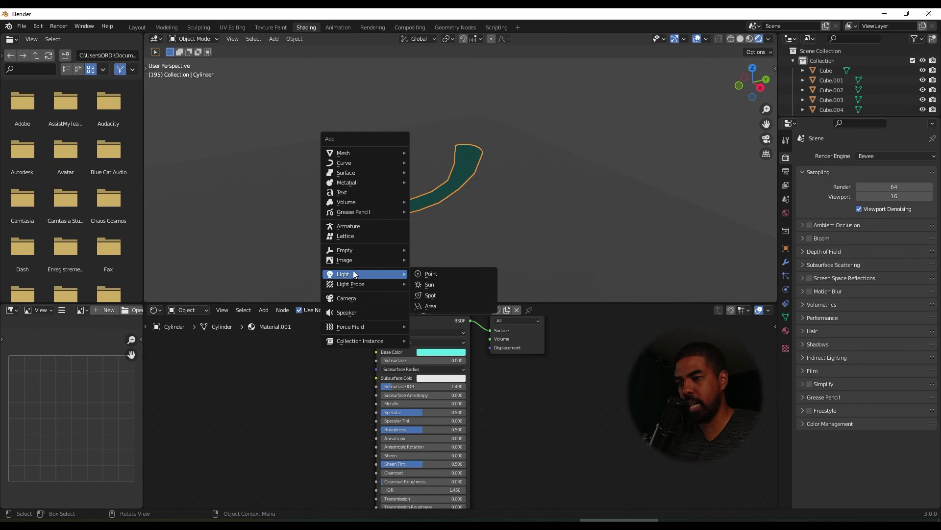
click(446, 284)
scroll(427, 207, down, 3)
key(g)
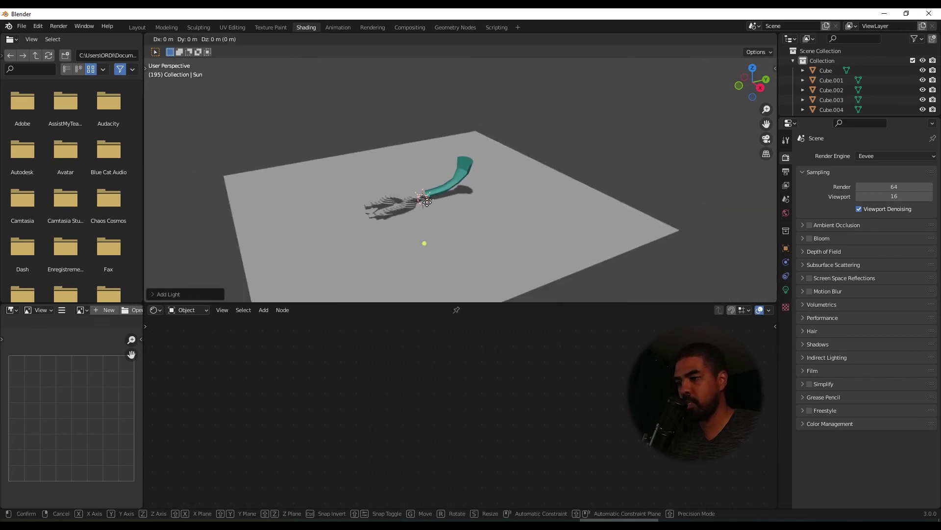
key(z)
click(422, 118)
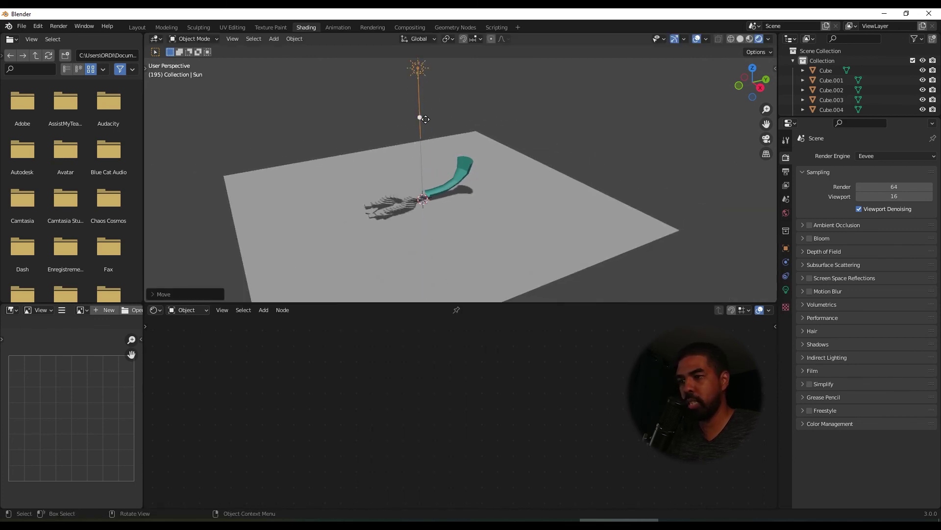
- Tilt the Sun light's direction toward the ramp side so the shadows stretch out behind the ramp
drag(422, 118, 470, 111)
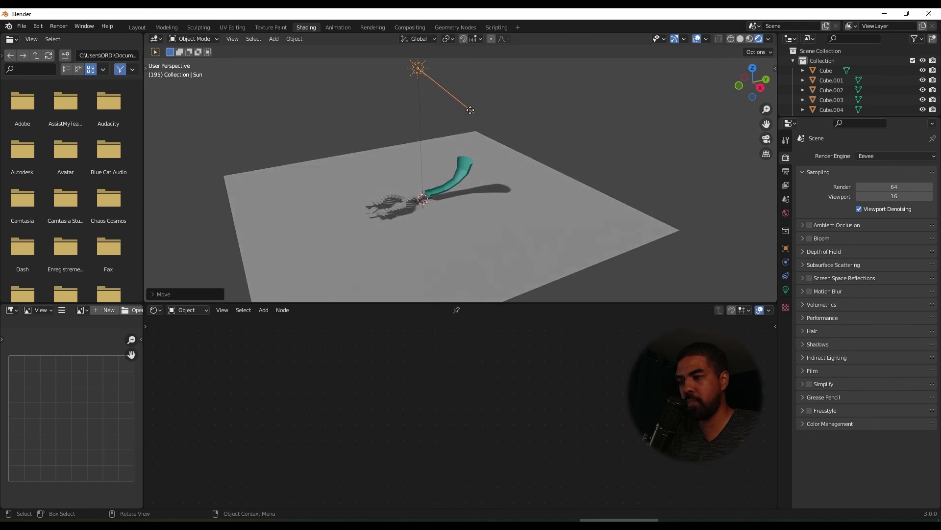
scroll(431, 144, up, 5)
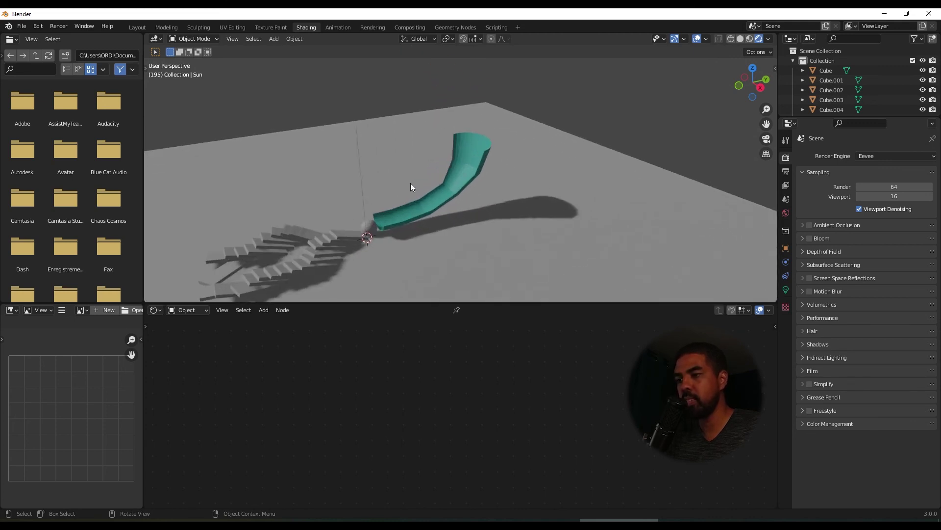
middle_drag(411, 184, 407, 162)
scroll(381, 164, up, 3)
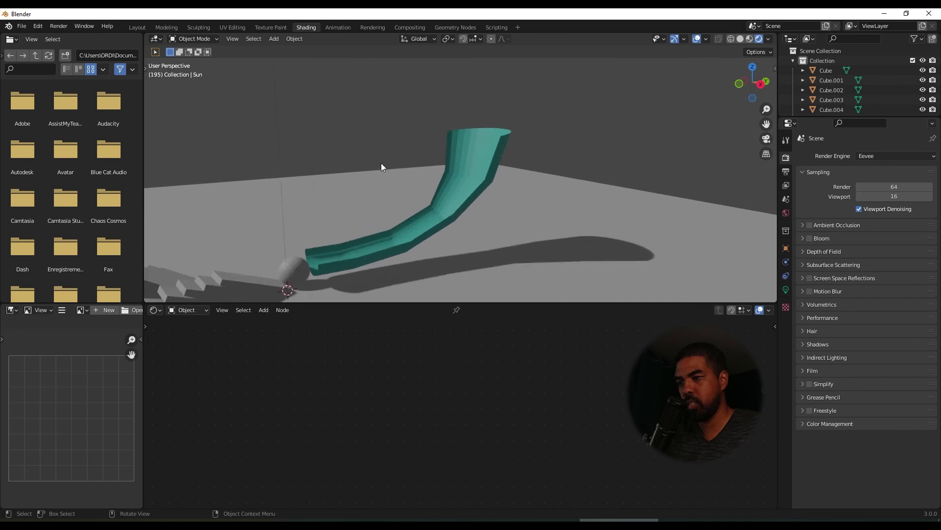
- Give the sphere at the ramp's lower end a new material with a crimson red base color
click(479, 159)
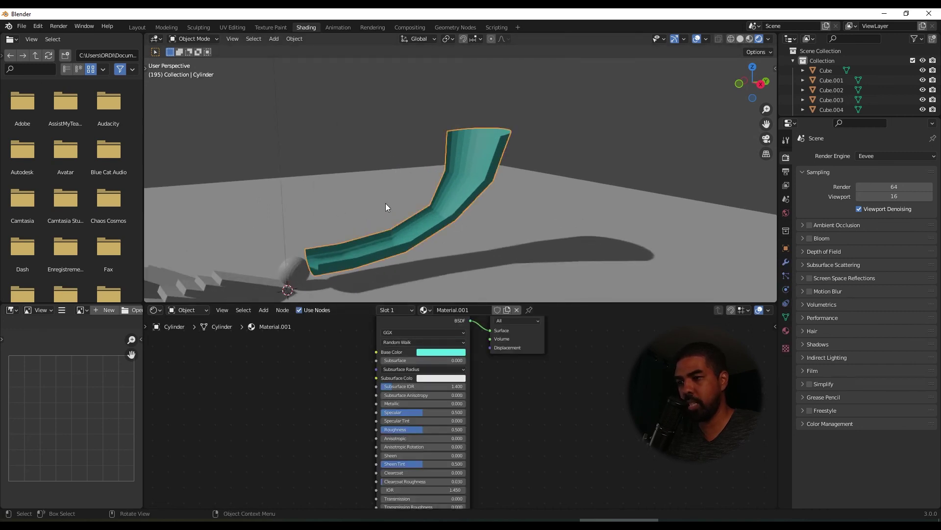
middle_drag(385, 203, 447, 149)
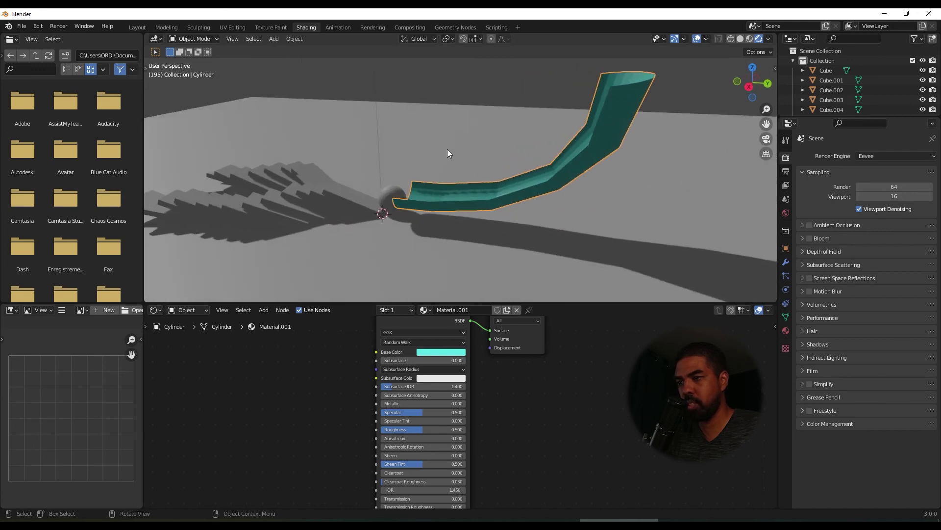
click(393, 193)
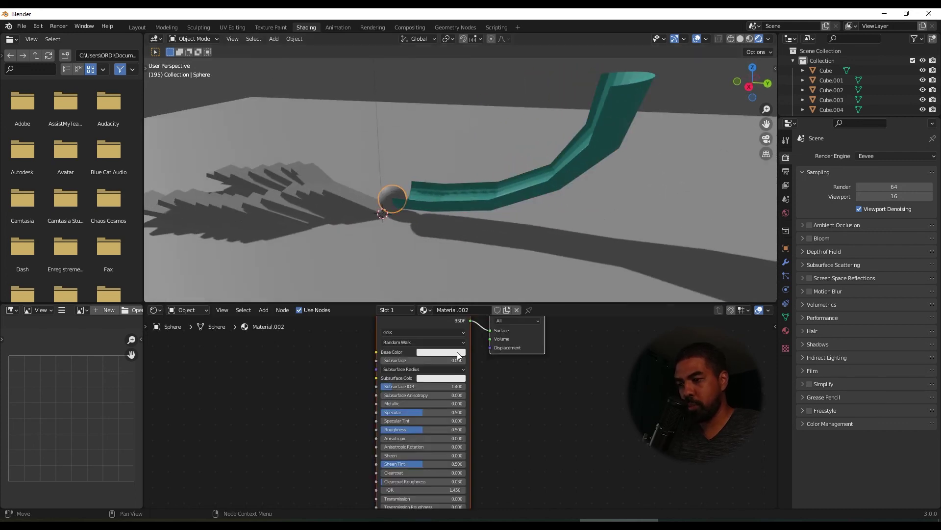
click(459, 353)
drag(459, 285, 452, 297)
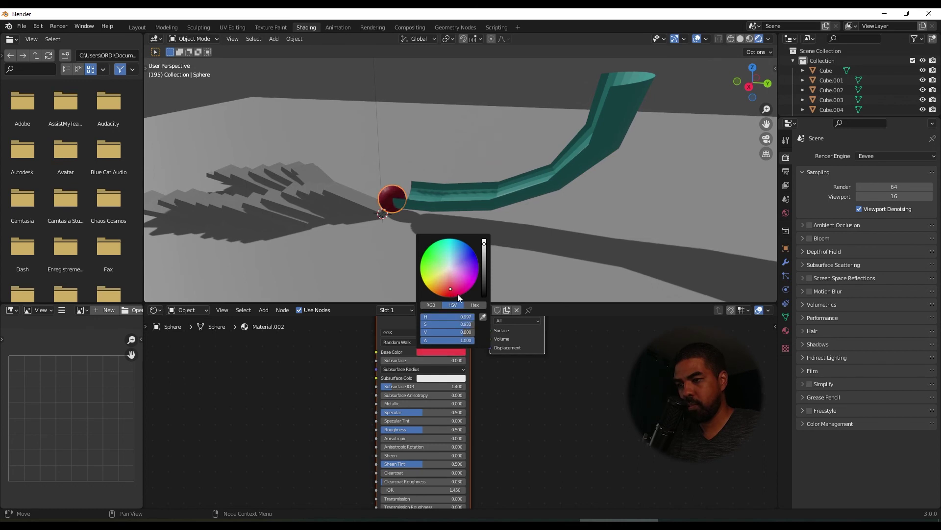
- Rewind the simulation to frame 0 in the Layout workspace and display its viewport in rendered shading
middle_drag(394, 225, 447, 175)
click(440, 176)
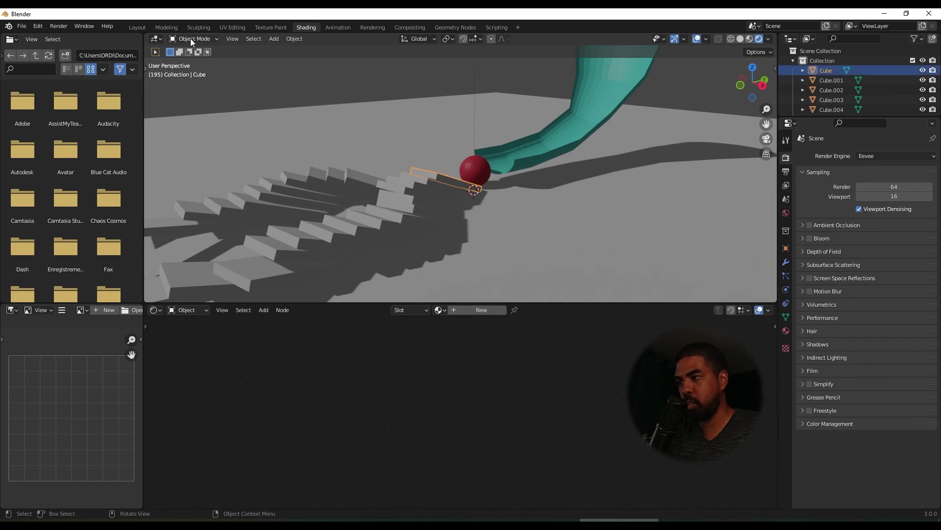
click(134, 27)
drag(183, 390, 10, 392)
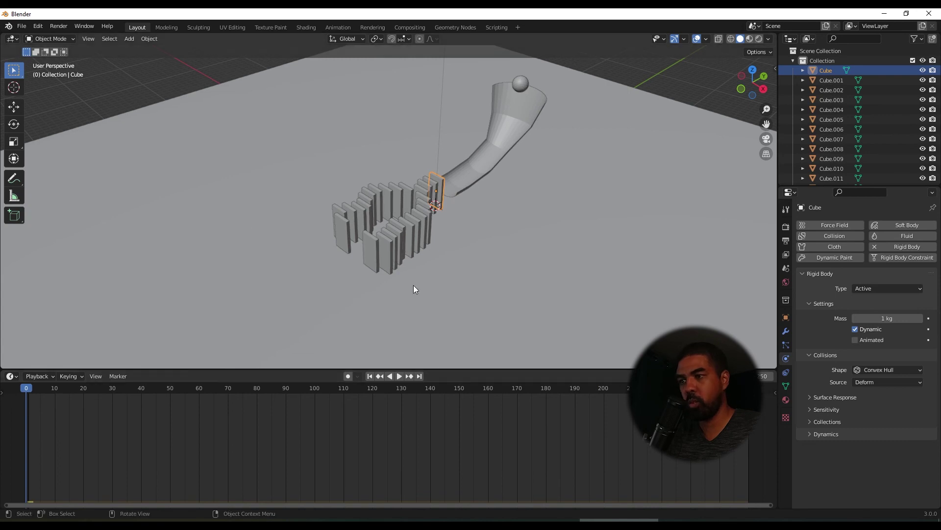
click(760, 39)
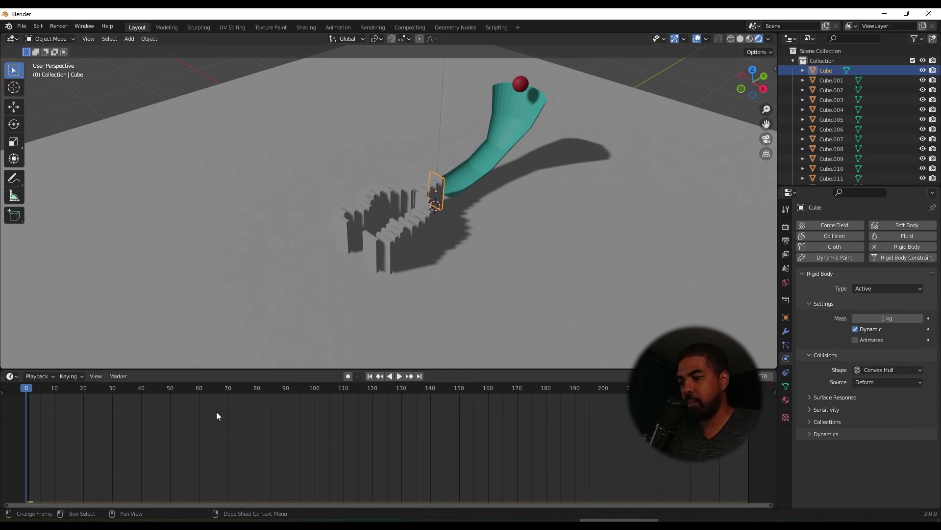
- In the Shading workspace, give the first domino at the ramp's lower end a new material with an orange base color
middle_drag(414, 237, 415, 185)
scroll(404, 221, up, 3)
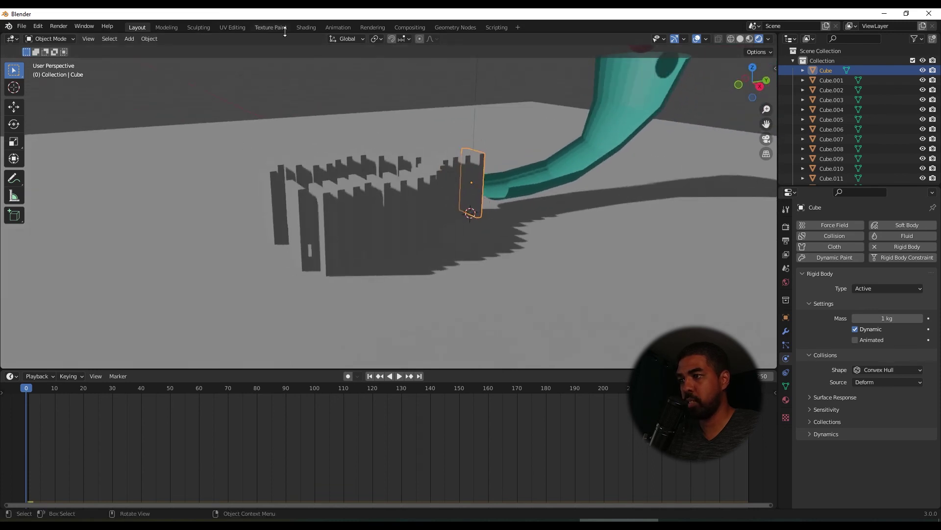
click(306, 27)
scroll(386, 145, up, 5)
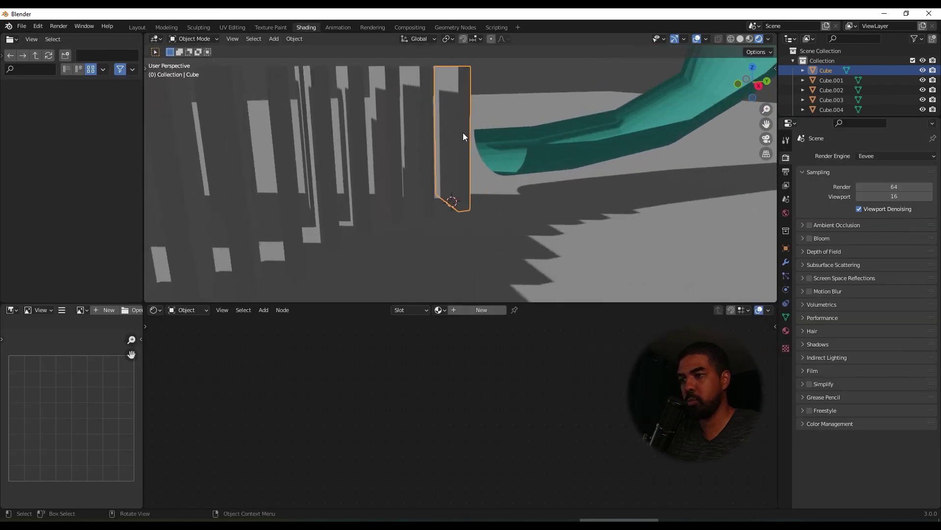
middle_drag(462, 132, 433, 140)
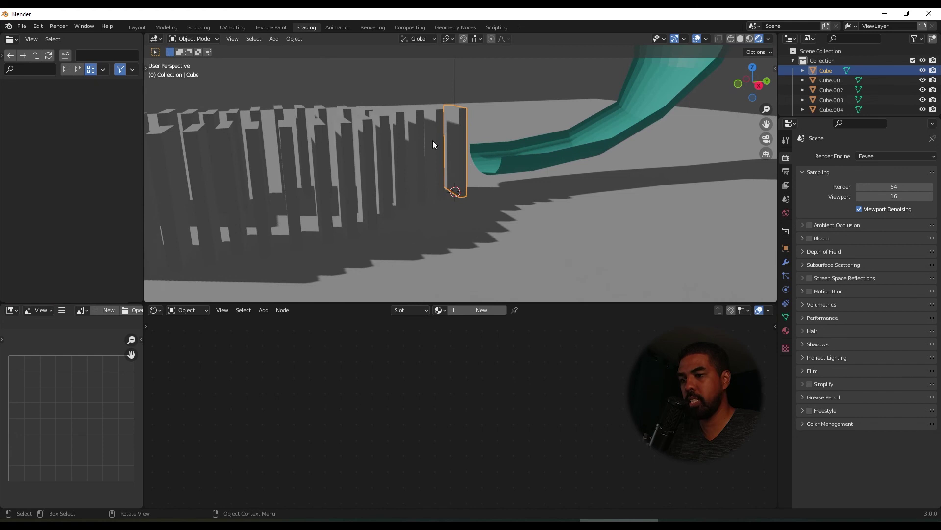
click(481, 310)
middle_drag(449, 316, 451, 373)
scroll(446, 405, up, 2)
scroll(452, 373, up, 1)
click(426, 372)
drag(451, 230, 434, 251)
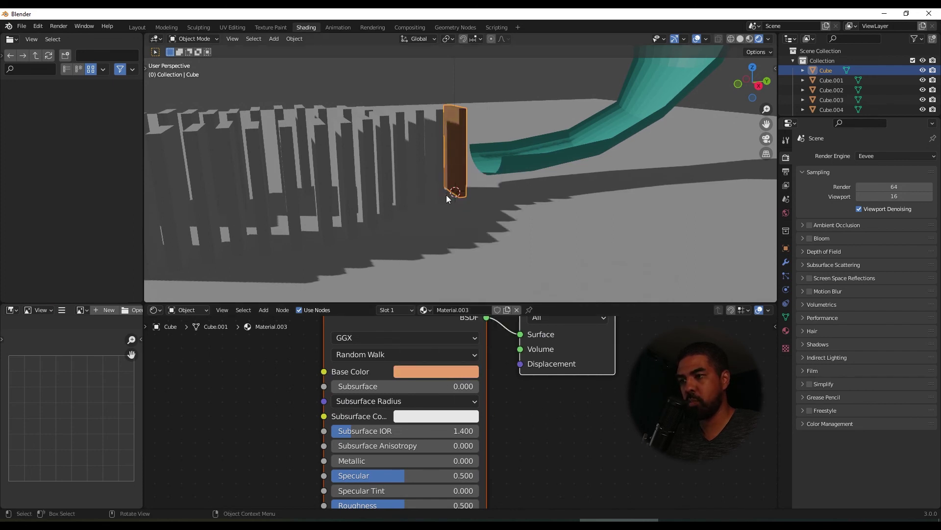
- Give the second domino a new material with a blue base color, hue 0.663 and saturation 0.937
middle_drag(446, 196, 455, 160)
click(454, 161)
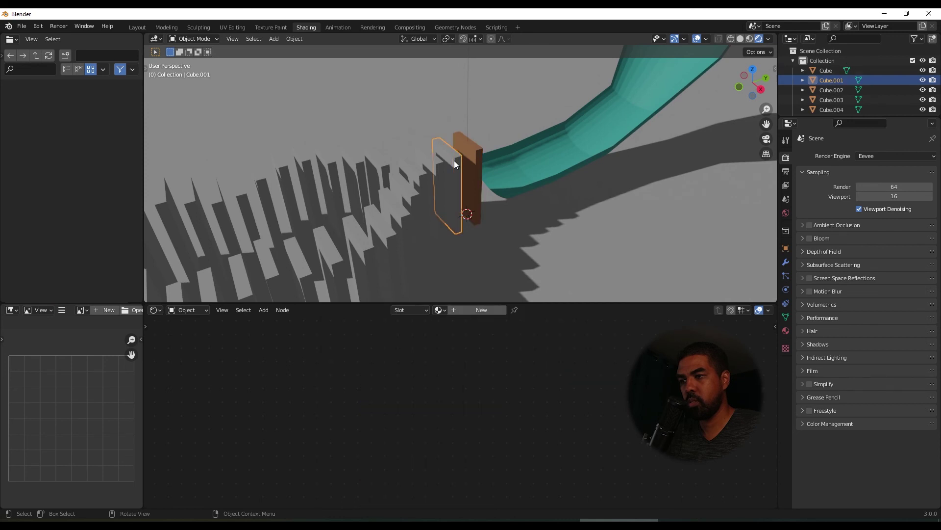
click(463, 310)
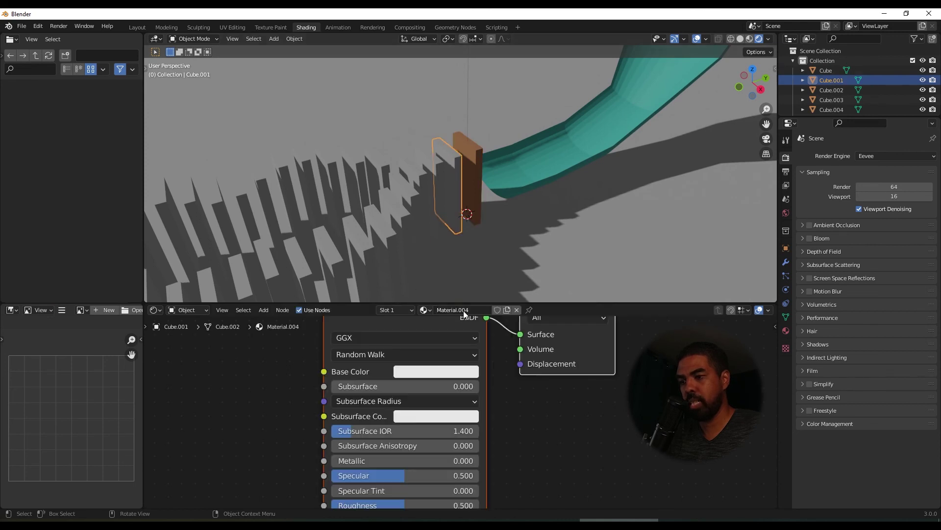
middle_drag(443, 343, 435, 428)
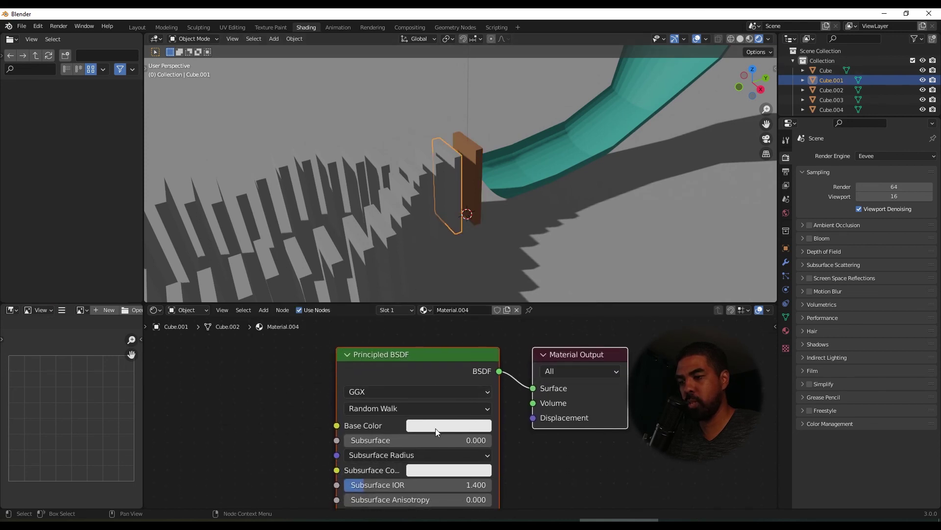
click(435, 426)
click(495, 259)
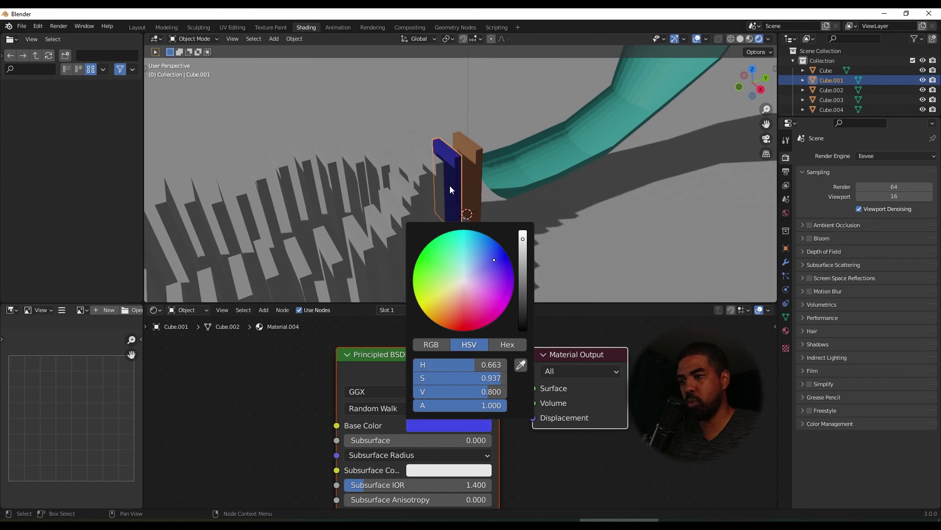
- Give the third domino a new material with a golden yellow base color, hue 0.081 and saturation 0.962
click(437, 168)
click(477, 312)
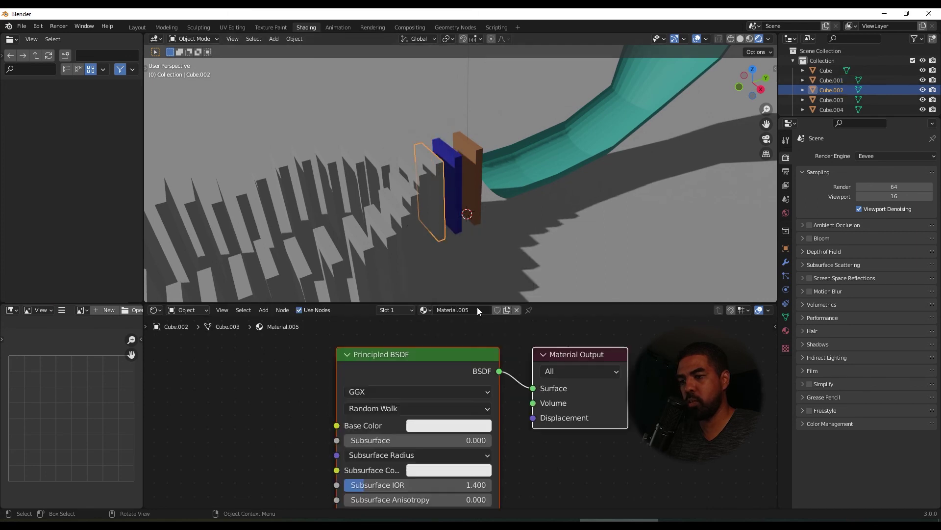
click(447, 426)
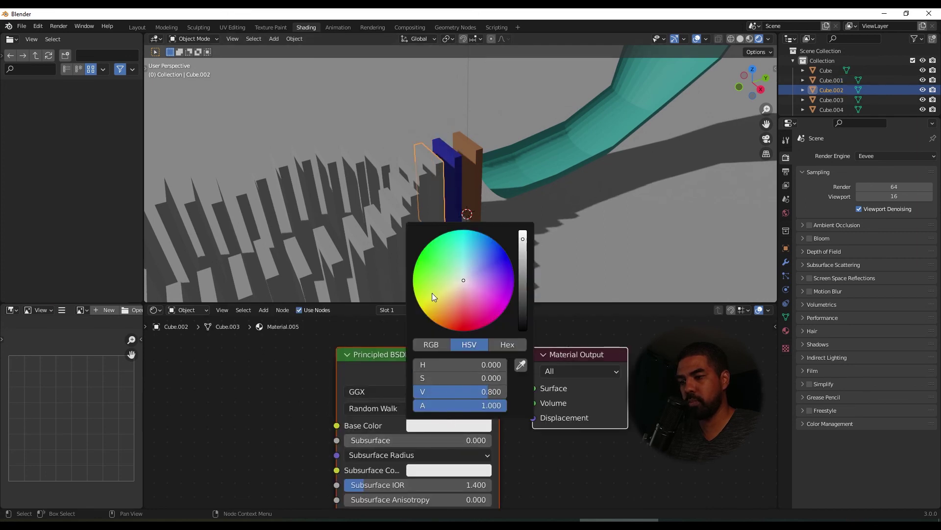
drag(433, 296, 438, 311)
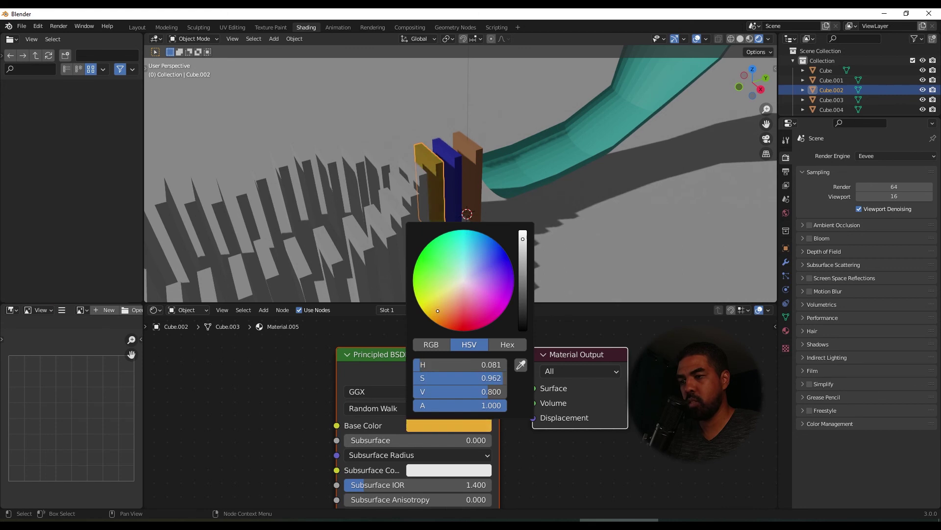
- Give the fourth domino, just before the row branches, a new material with a pink base color
click(416, 174)
click(469, 309)
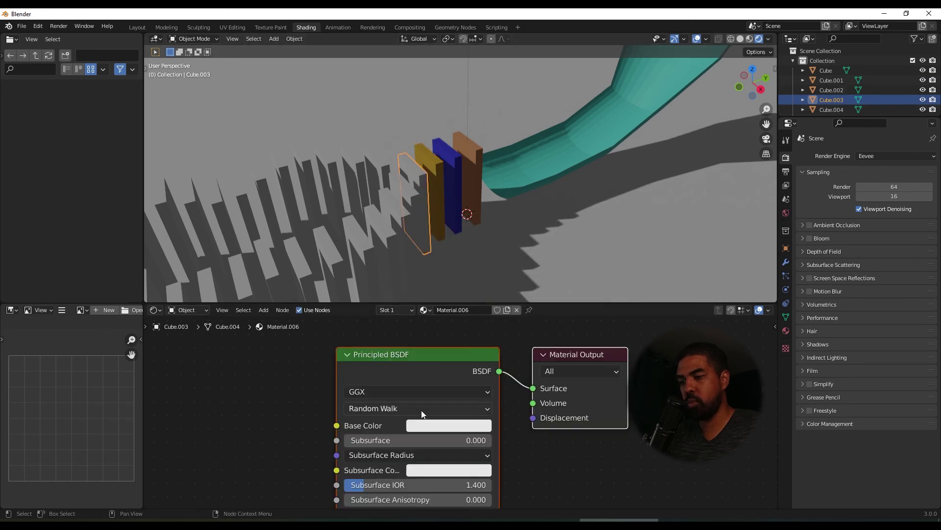
shift+scroll(432, 392, down, 2)
click(440, 385)
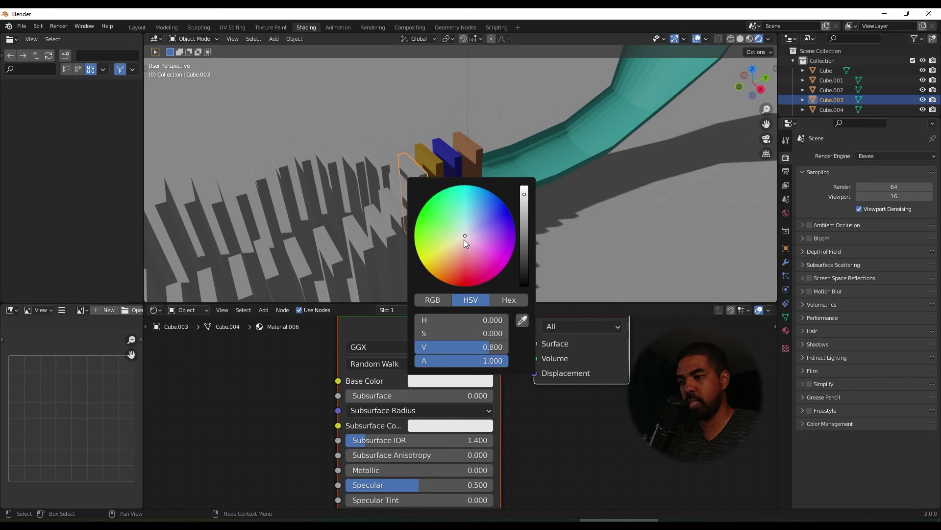
drag(464, 239, 479, 253)
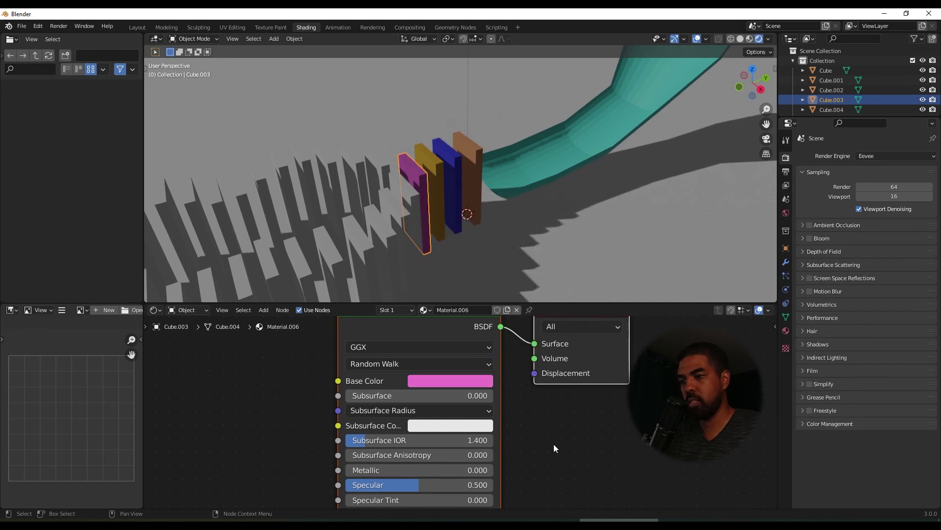
- Give the first domino of the Cube.010 branch a new material with a green base color, hue 0.338 and saturation 0.960
click(383, 168)
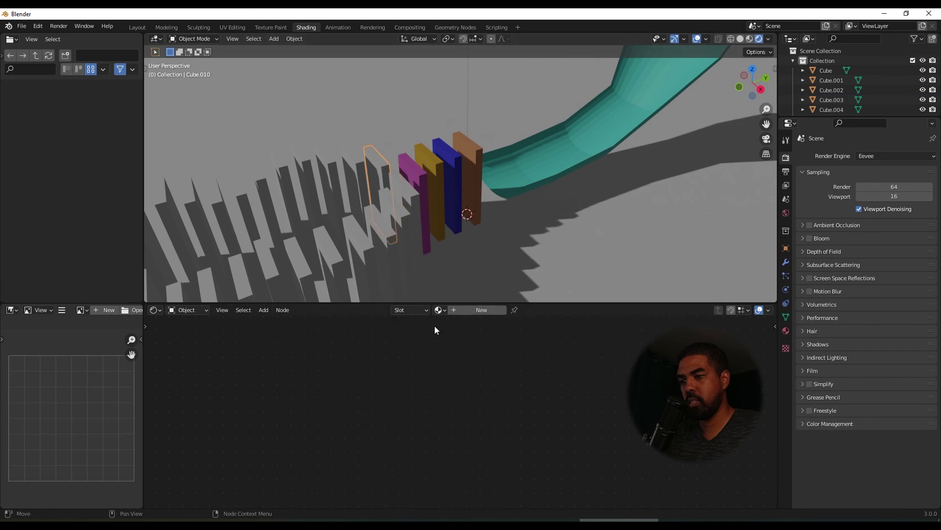
click(472, 310)
click(437, 381)
click(432, 213)
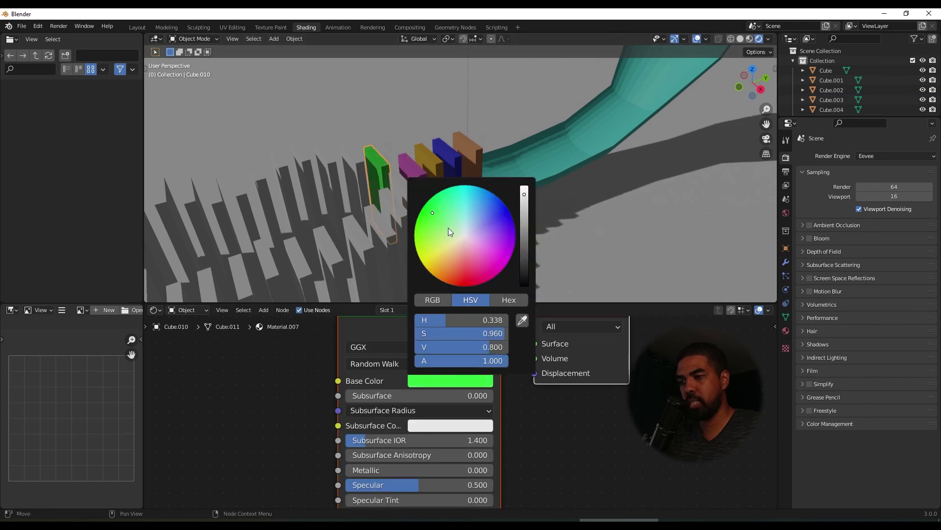
- Give the first domino of the other branch, Cube.004, a new material with a bright red base color
middle_drag(514, 265, 392, 153)
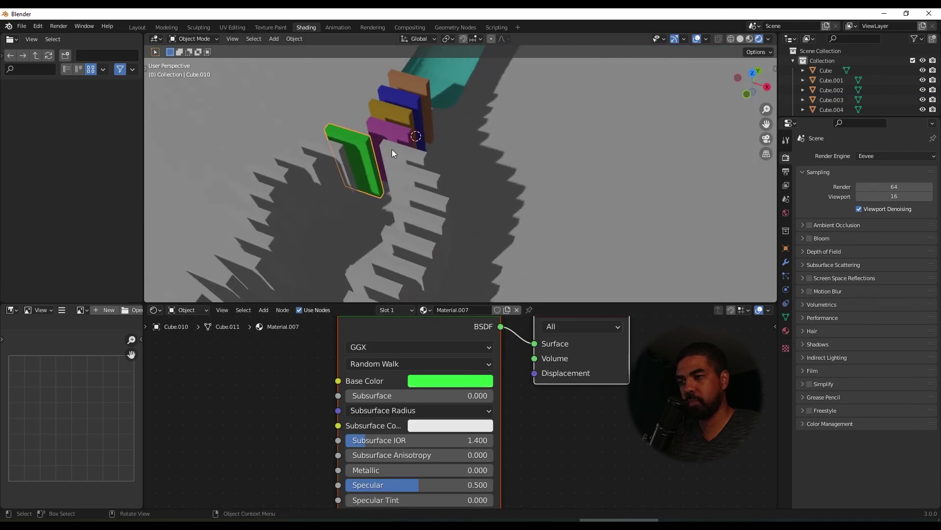
click(389, 145)
click(472, 311)
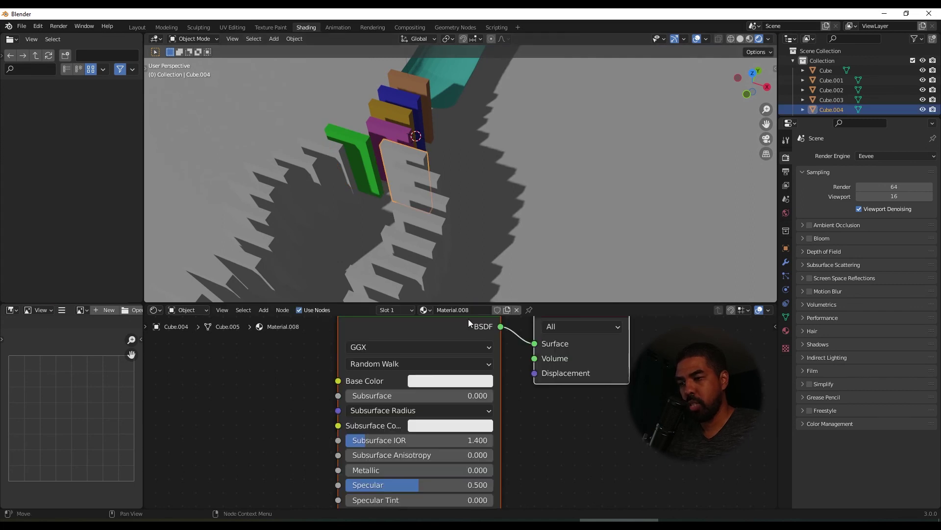
click(448, 379)
click(506, 234)
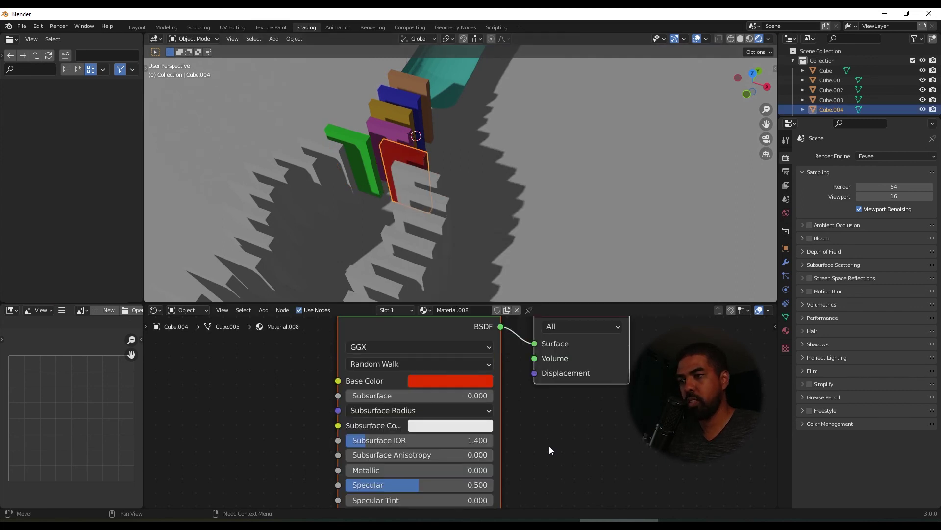
- Give the domino behind the green one a new material with a nearly black base color
click(341, 150)
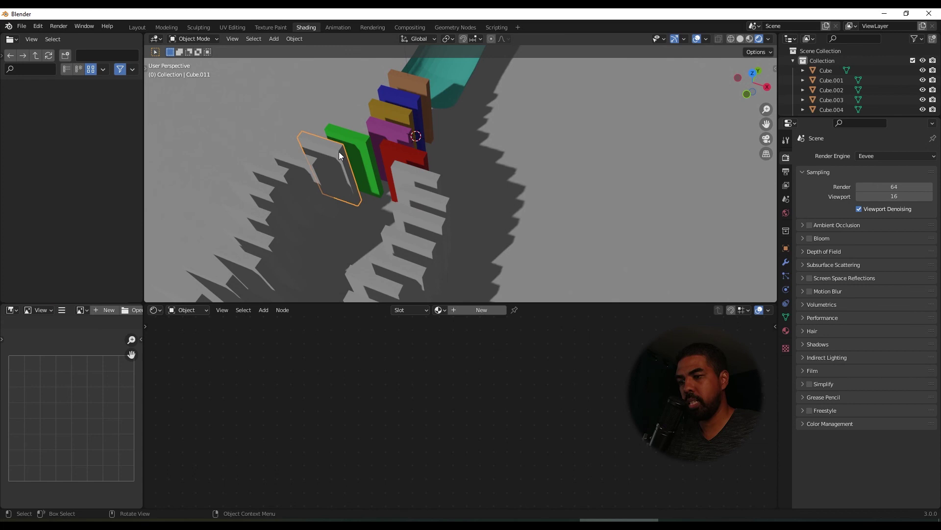
click(461, 314)
click(458, 401)
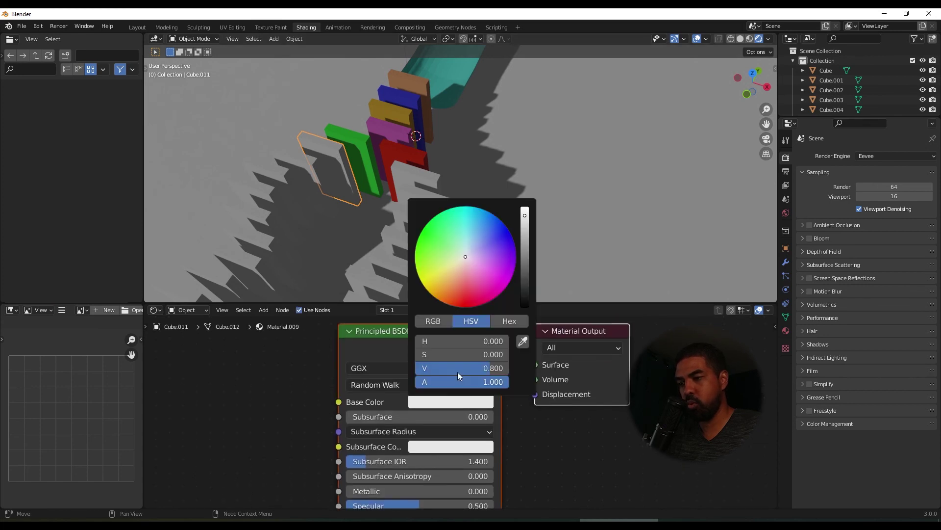
click(496, 261)
click(451, 256)
mouse_move(524, 214)
mouse_down()
mouse_move(524, 295)
mouse_move(525, 281)
mouse_up()
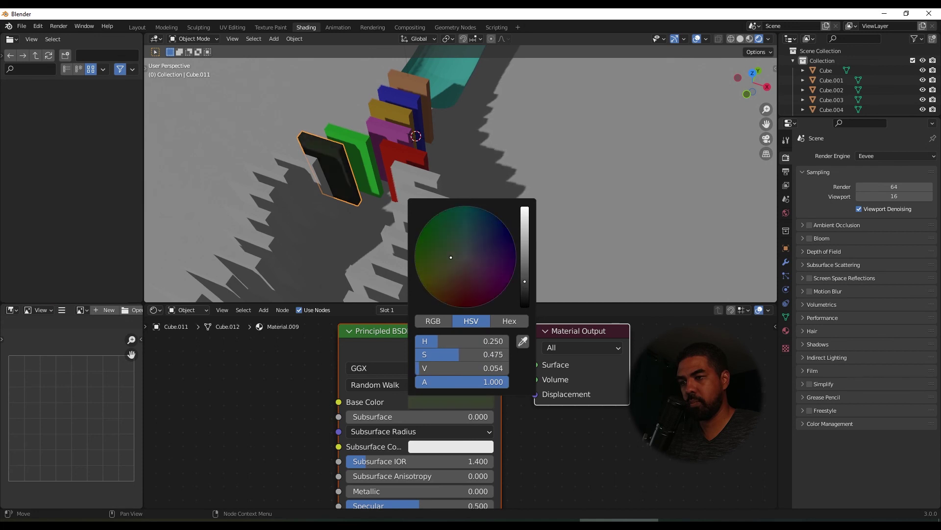
drag(463, 256, 464, 261)
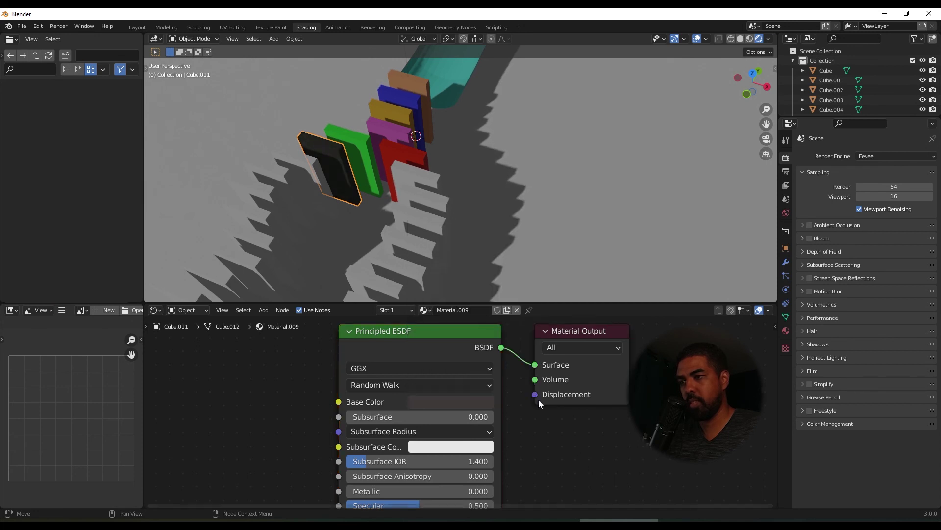
- Give the domino behind the red one a new material with an off-white base color, hue 0.234 and saturation 0.096
click(424, 179)
middle_drag(423, 178, 441, 206)
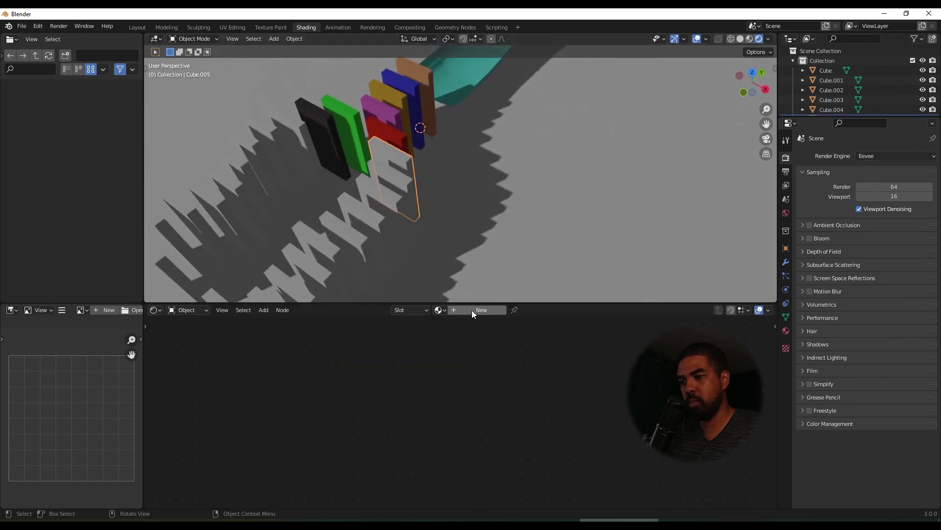
click(475, 309)
click(472, 402)
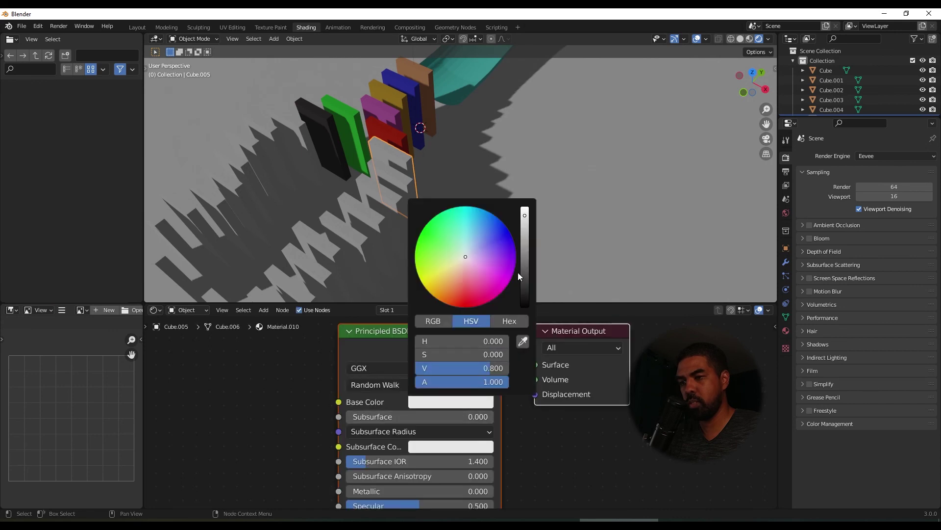
mouse_move(524, 223)
mouse_down()
mouse_move(525, 234)
mouse_move(524, 208)
mouse_move(525, 226)
mouse_up()
drag(466, 260, 465, 256)
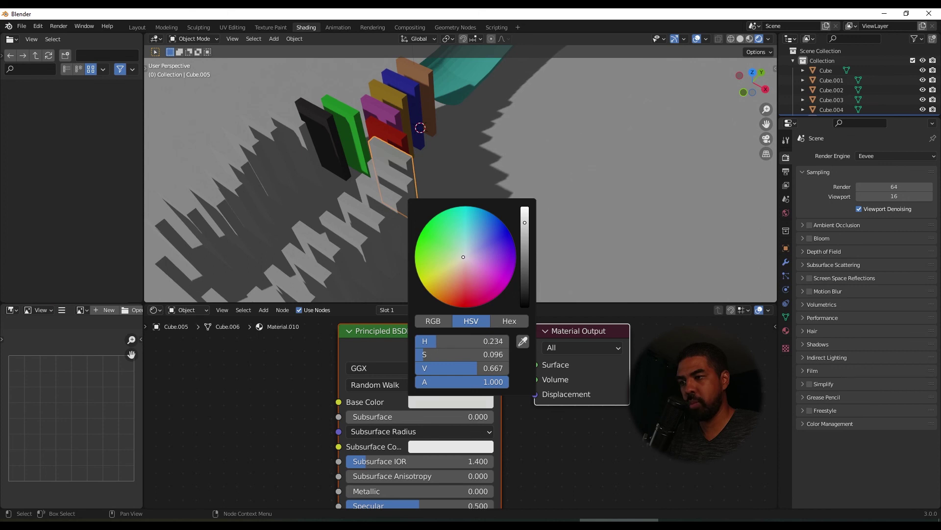
drag(525, 227, 525, 221)
- Delete all the uncolored dominoes in both branches while keeping the ground plane
scroll(459, 209, down, 5)
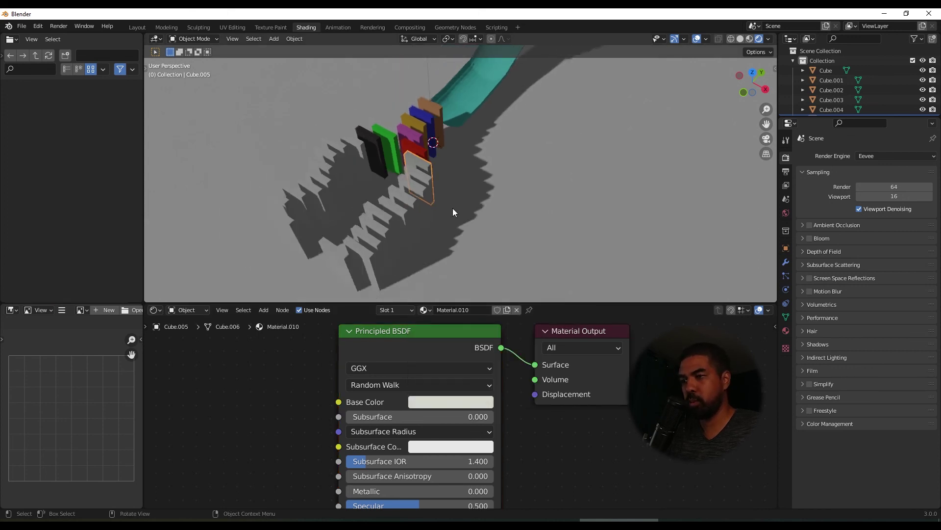
middle_drag(425, 168, 399, 187)
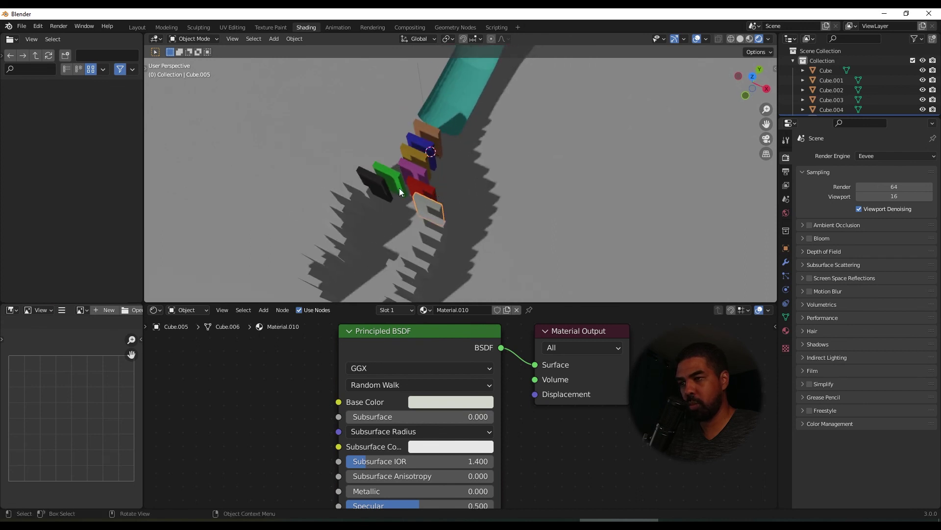
click(754, 77)
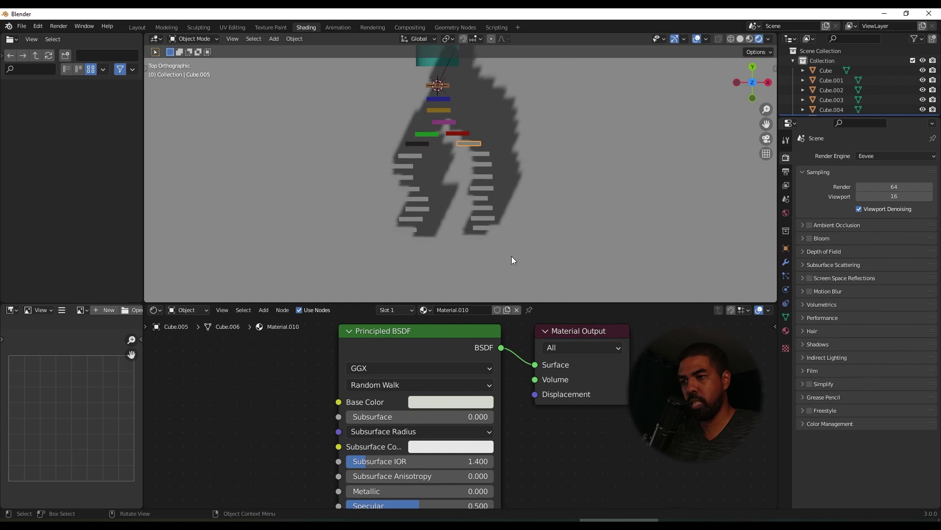
drag(514, 260, 364, 152)
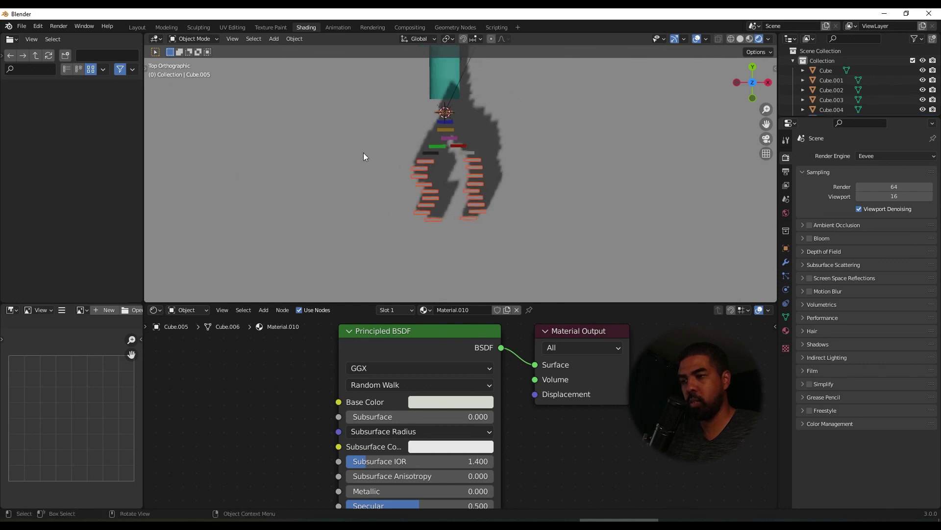
key(KP_Decimal)
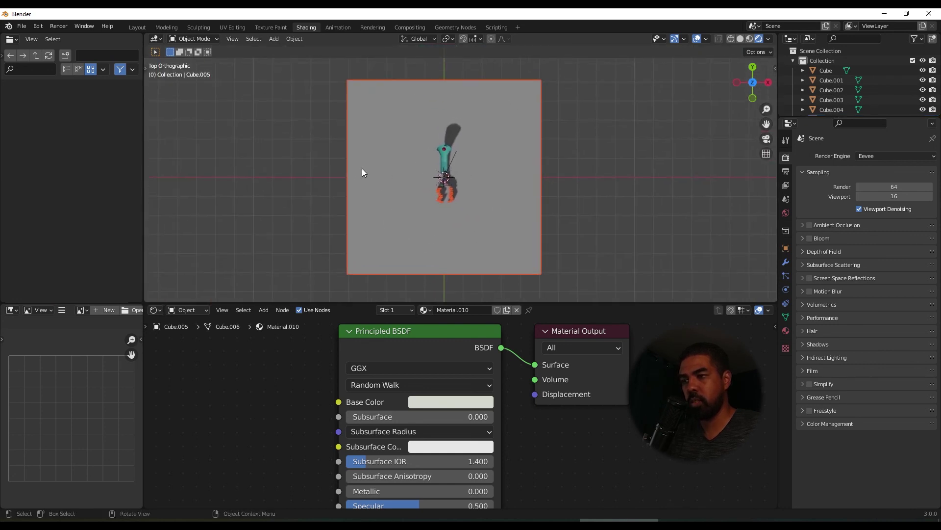
click(367, 102)
key(Delete)
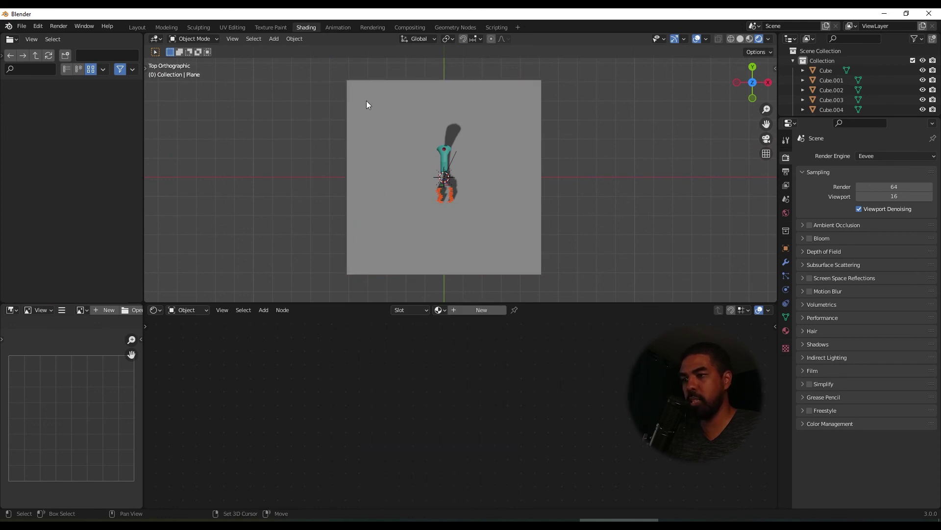
- Move the black and off-white dominoes farther back and slightly outward to widen the gaps behind the green and red dominoes
scroll(451, 192, up, 10)
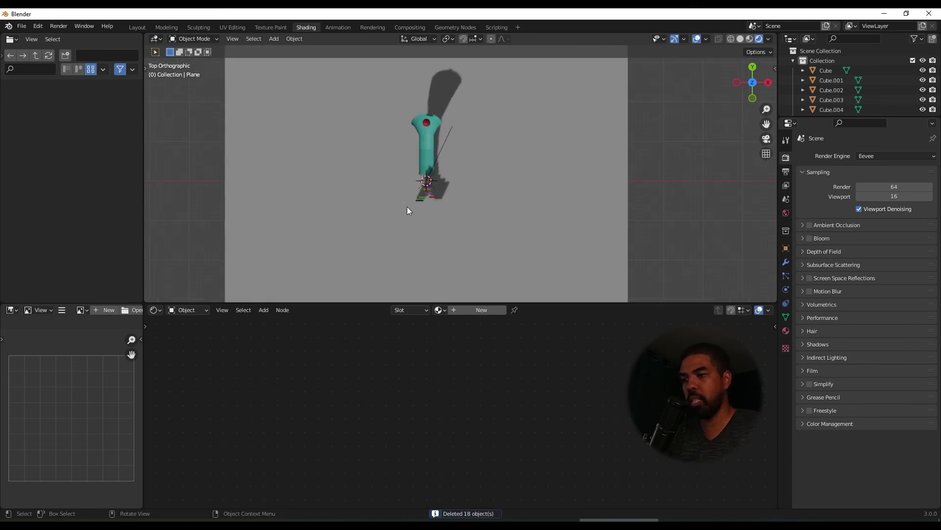
scroll(416, 122, down, 2)
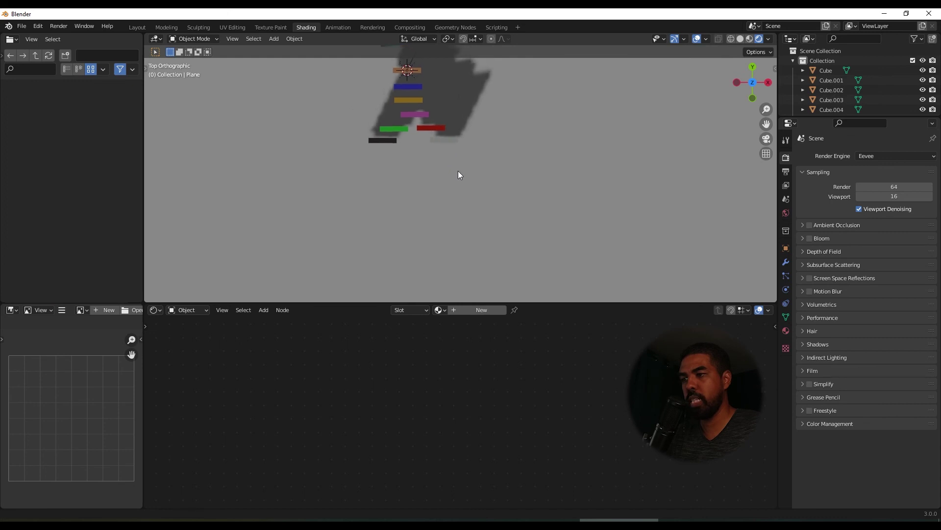
scroll(457, 171, up, 2)
shift+middle_drag(446, 142, 469, 182)
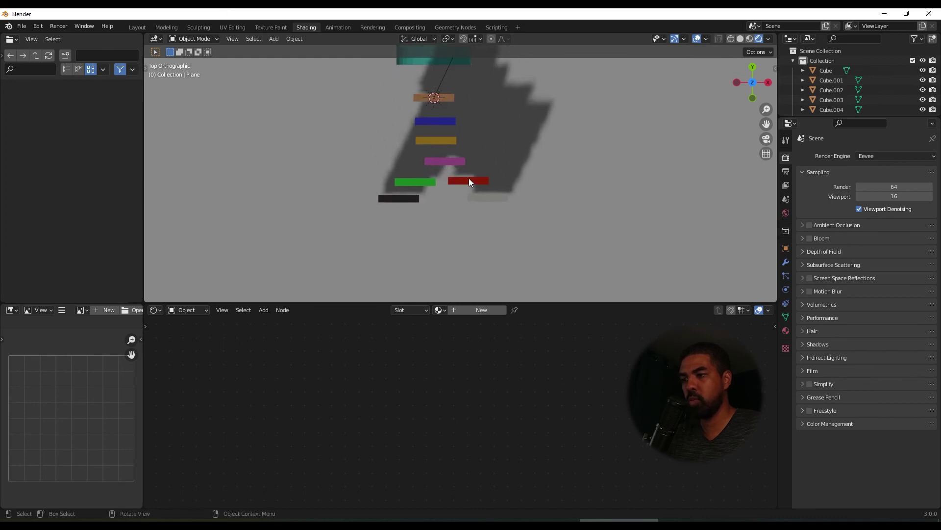
click(407, 198)
key(g)
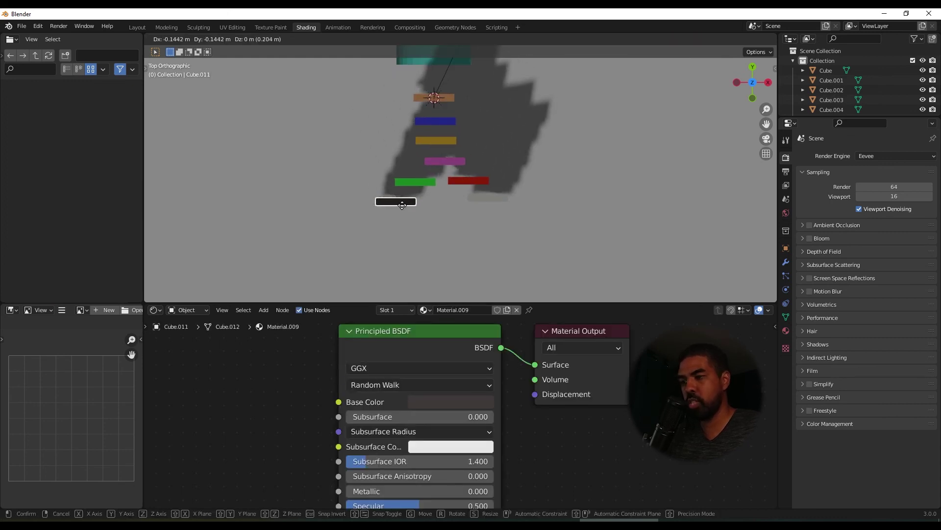
click(407, 212)
click(493, 202)
key(g)
click(501, 218)
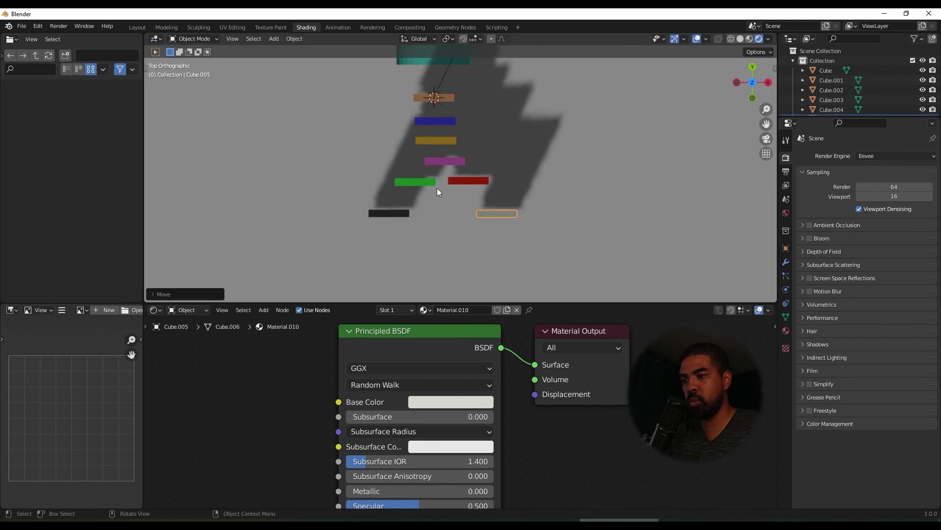
- Spread the green and red dominoes slightly back and outward, and center the magenta domino in front of them
click(427, 188)
key(g)
click(418, 194)
click(460, 184)
key(g)
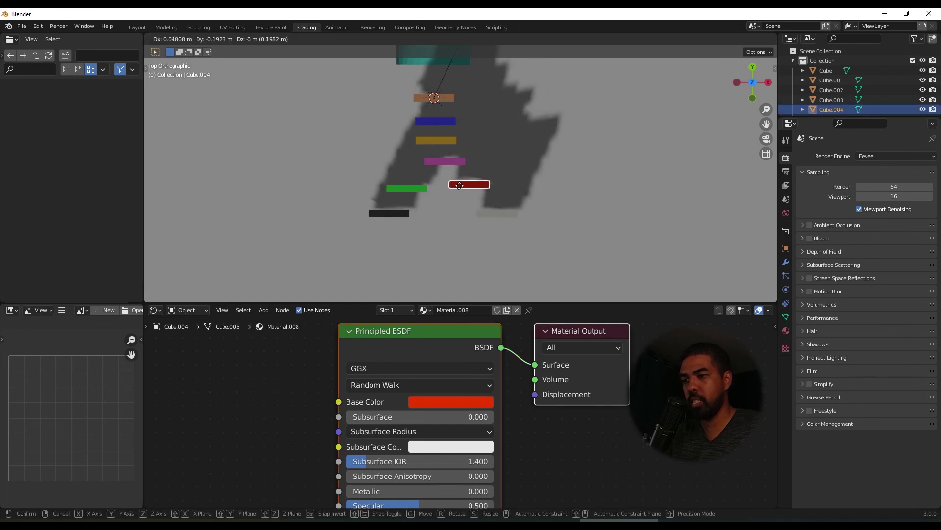
click(465, 190)
click(452, 163)
key(g)
click(445, 159)
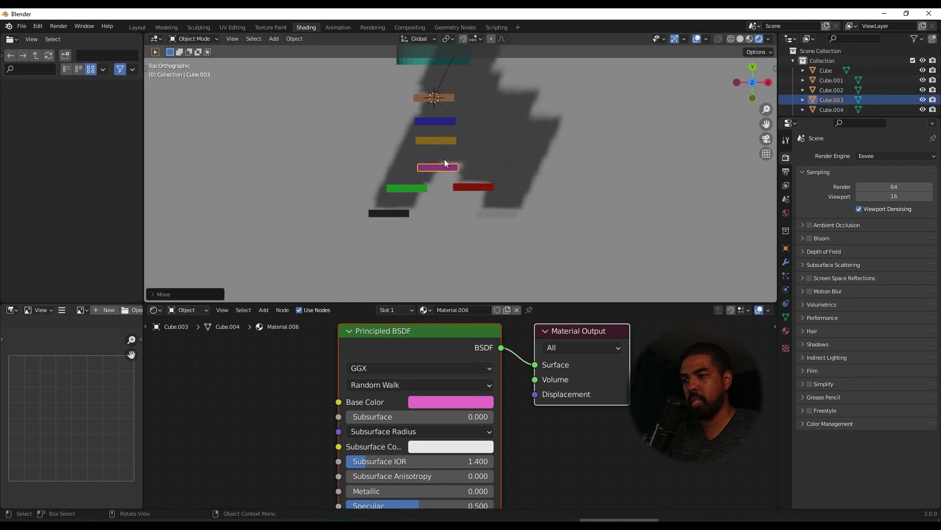
- Move the blue domino from the front row to the end of the green and black branch
click(439, 126)
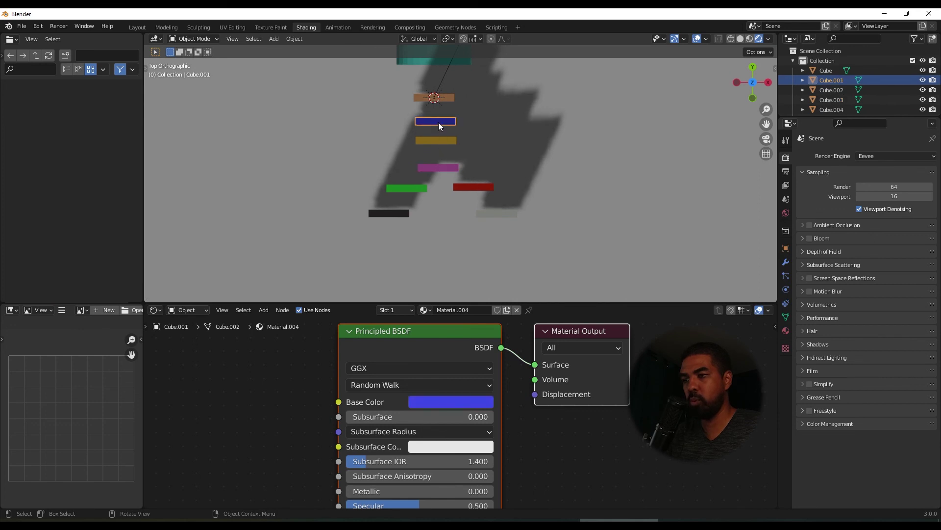
key(g)
click(384, 228)
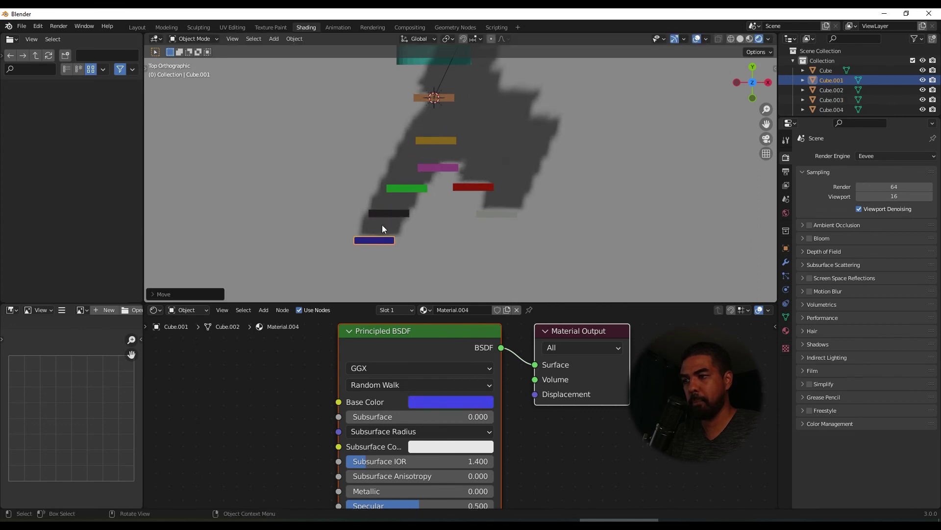
- Even out the domino spacing by moving the yellow, magenta and off-white dominoes slightly toward the ramp
click(424, 142)
key(g)
click(424, 137)
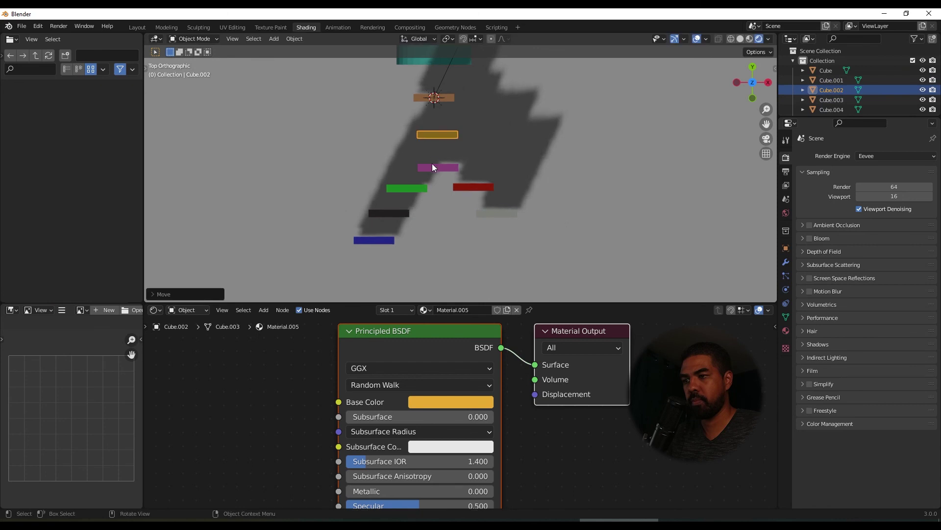
click(437, 167)
key(g)
click(438, 163)
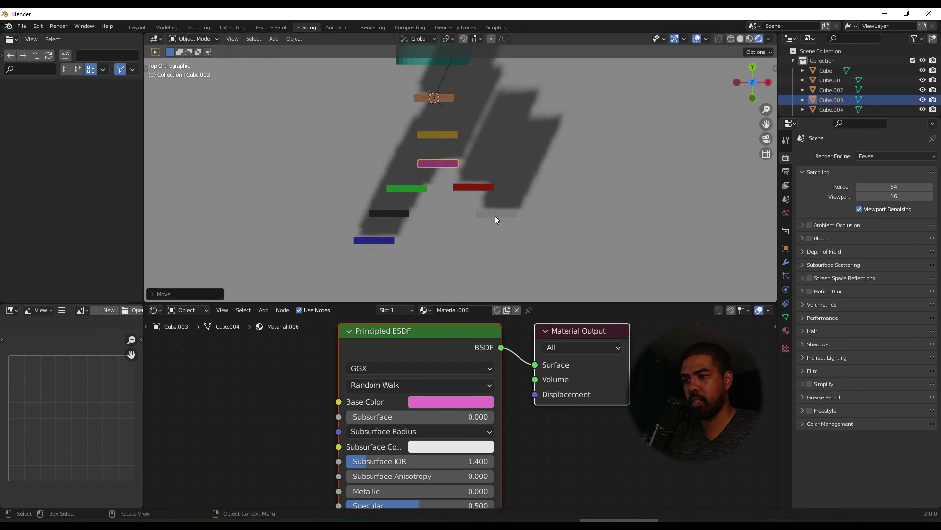
click(496, 216)
key(g)
click(494, 217)
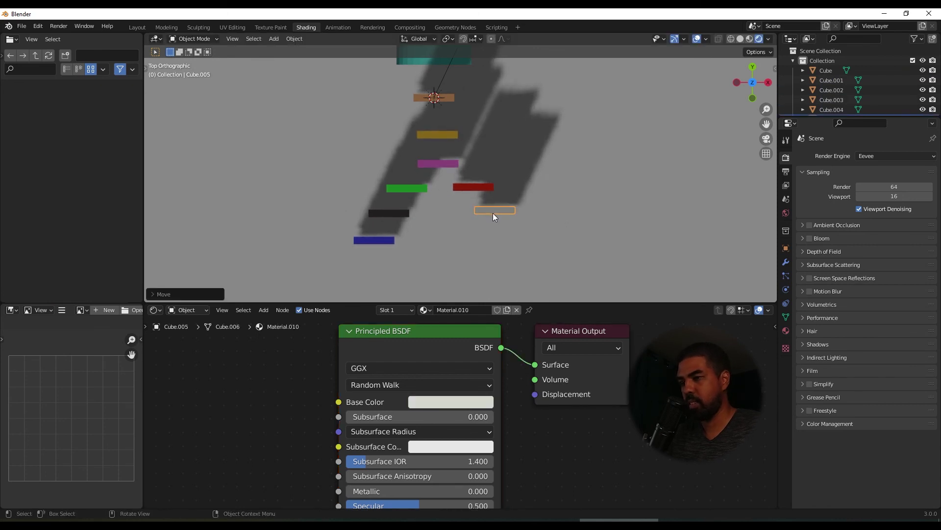
- Duplicate the green domino to behind the off-white one and the yellow domino to behind the blue one
shift+middle_drag(493, 213, 445, 159)
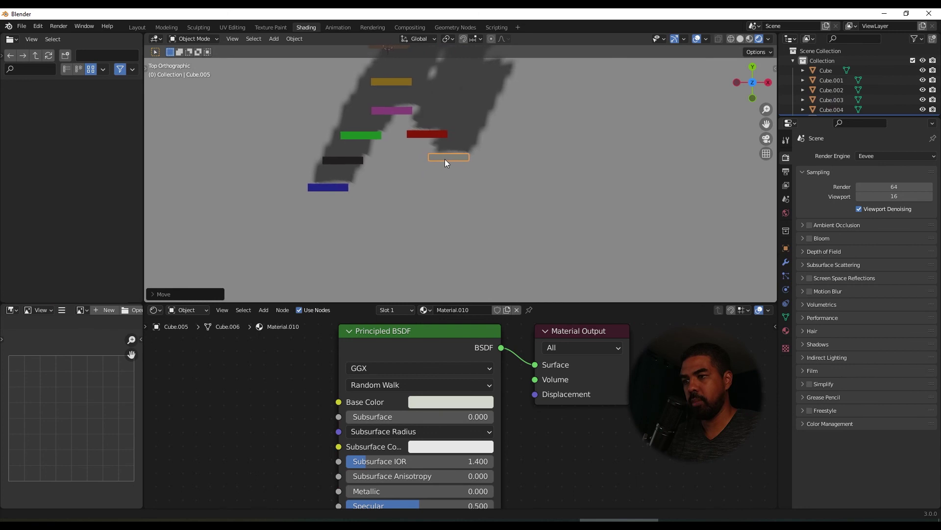
click(365, 133)
key(shift+d)
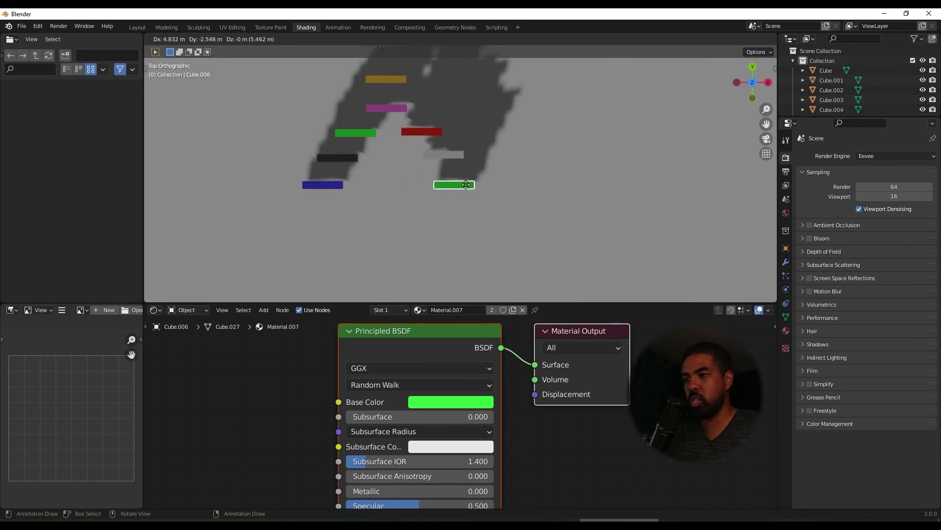
click(471, 185)
click(387, 80)
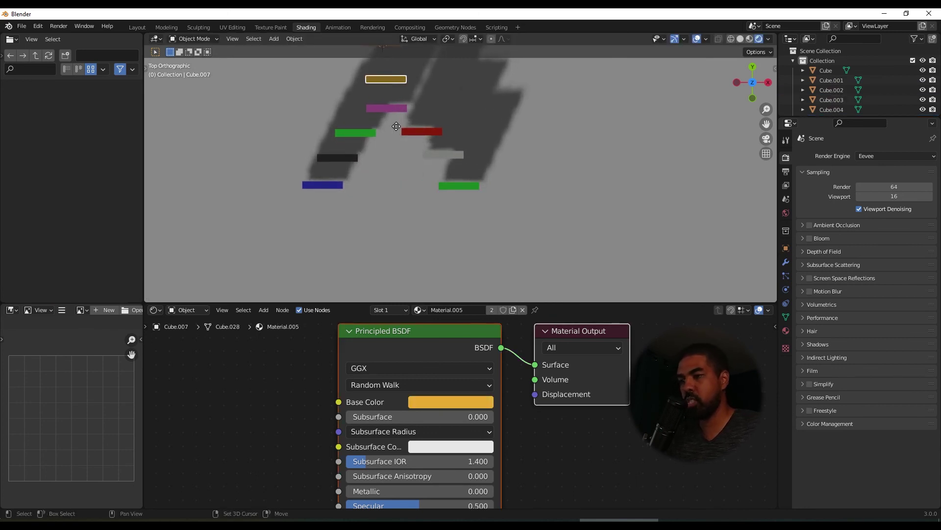
key(shift+d)
click(393, 158)
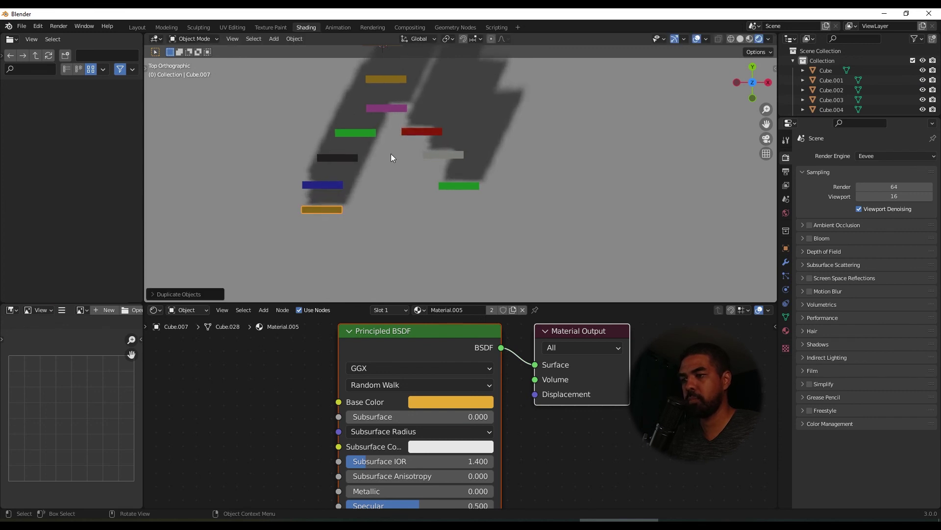
- Extend the red domino's branch behind the green copy with duplicates of the red and then the black domino
click(418, 134)
key(shift+d)
click(457, 215)
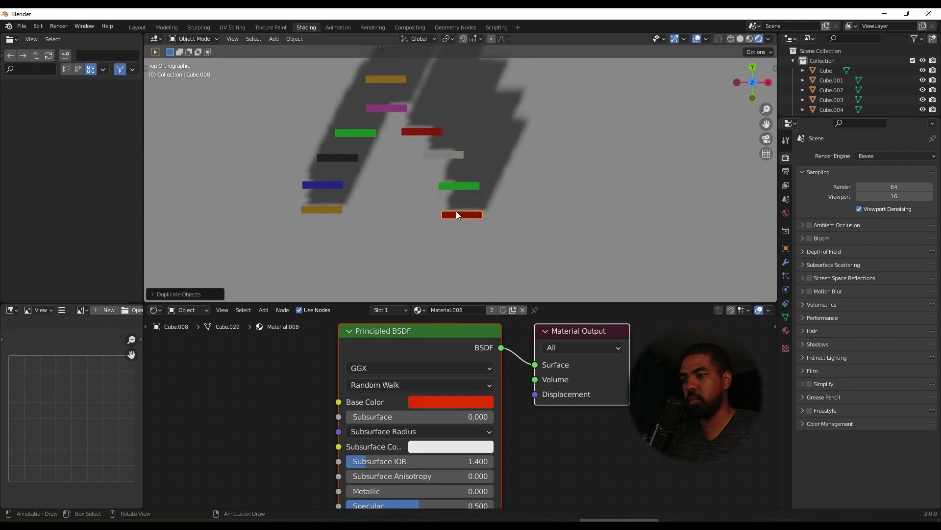
click(344, 158)
key(shift+d)
click(436, 230)
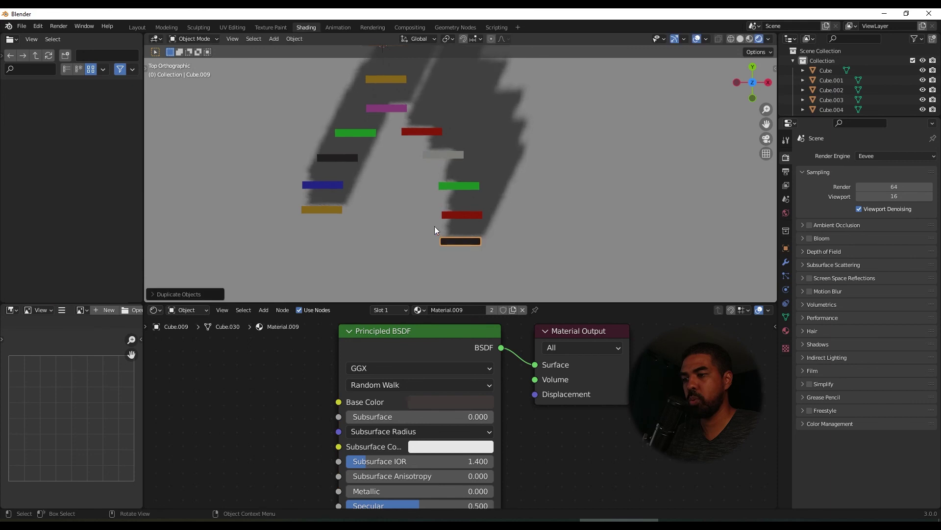
- Duplicate the off-white domino to behind the yellow copy, and the front yellow domino to behind the black copy
click(452, 158)
key(shift+d)
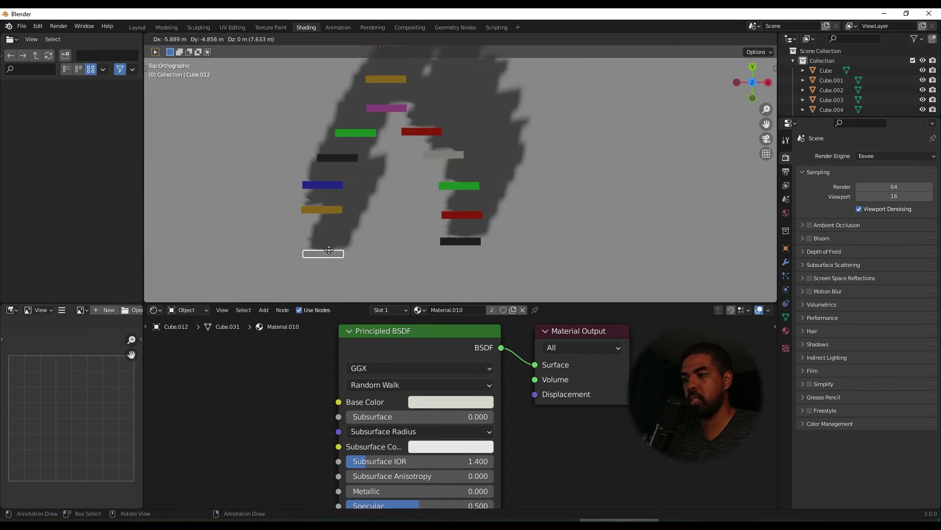
click(330, 244)
scroll(369, 204, down, 2)
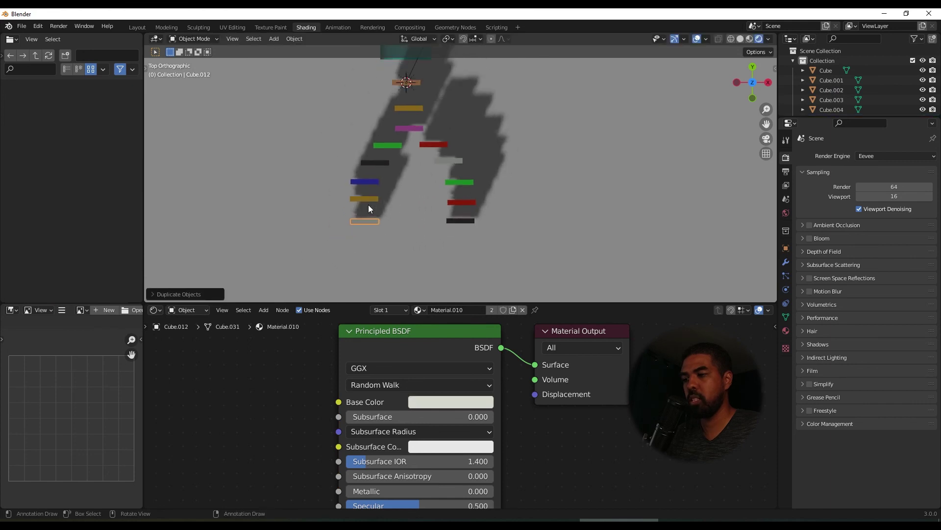
click(404, 104)
key(shift+d)
click(454, 239)
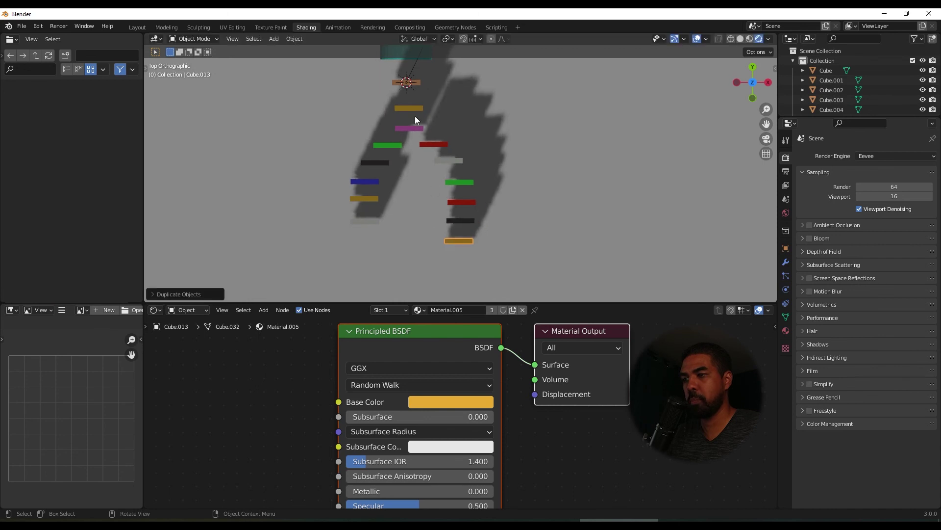
- Duplicate the orange first domino and place the copy behind the off-white copy in the blue domino's branch
click(418, 84)
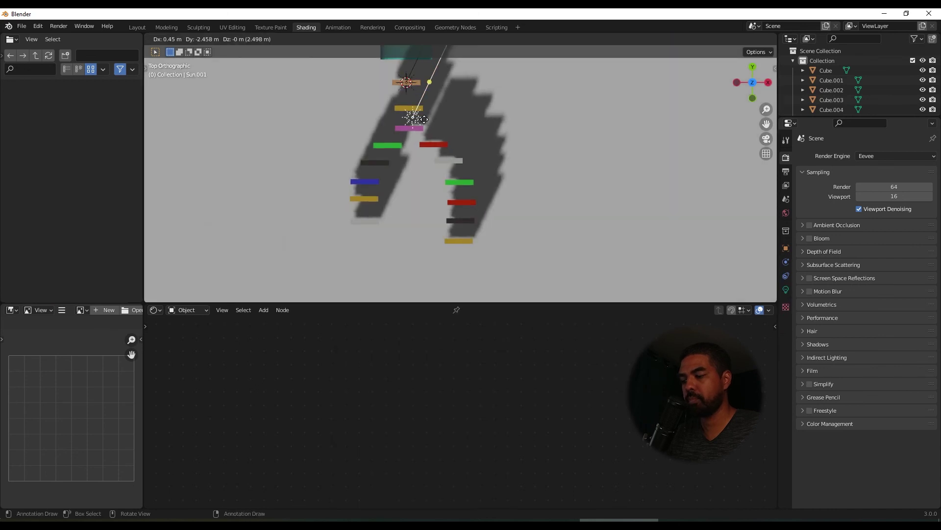
click(422, 84)
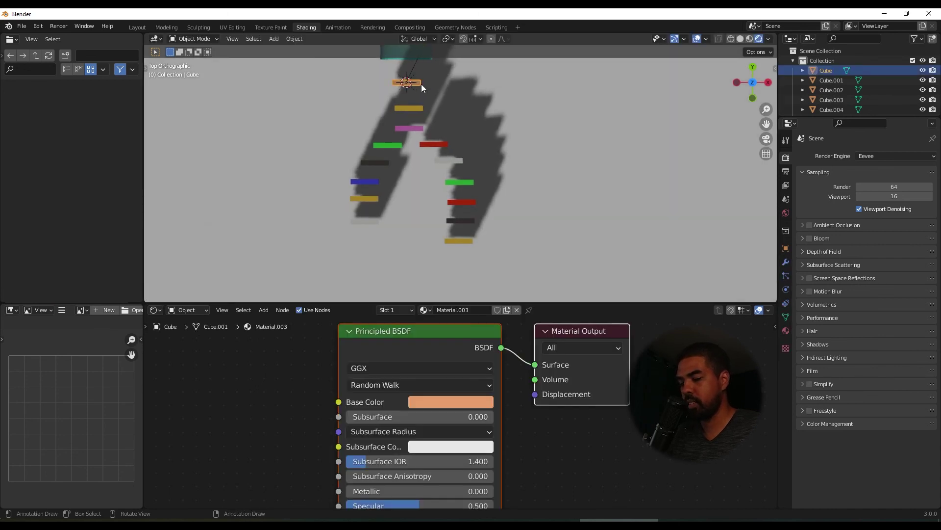
key(shift+d)
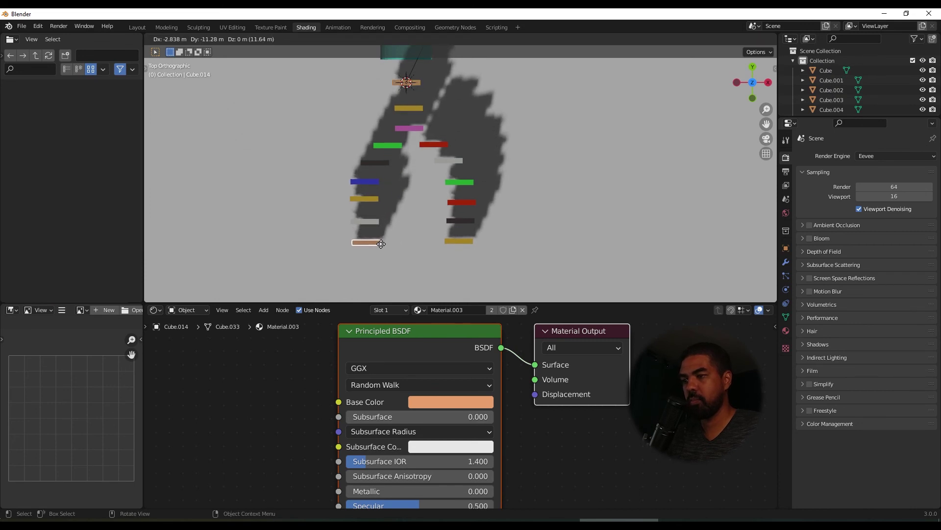
click(380, 242)
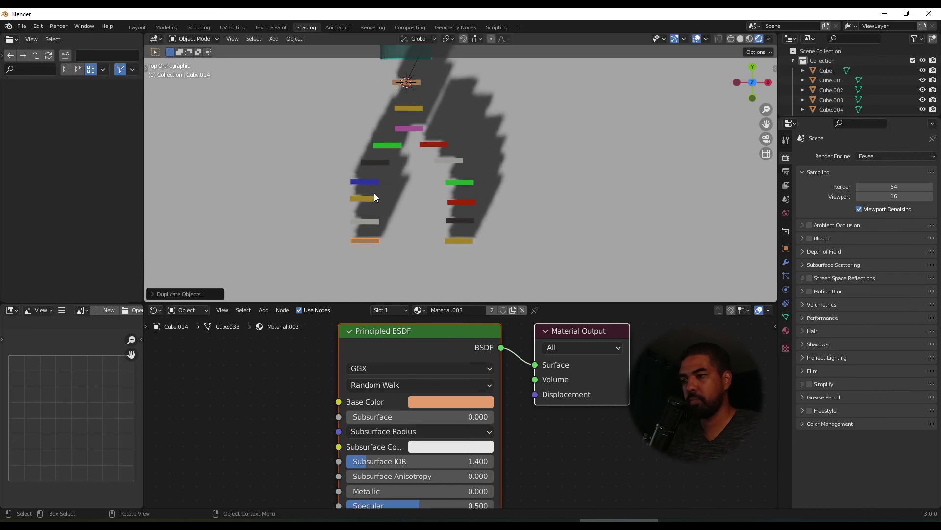
- Add a green duplicate at the end of the red domino's branch and a magenta duplicate behind the orange copy
click(387, 147)
key(shift+d)
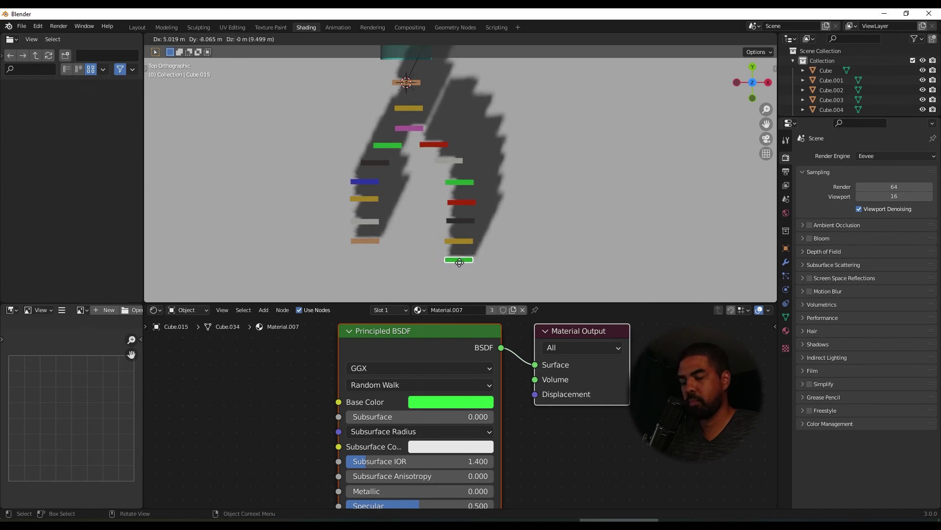
click(460, 262)
click(407, 128)
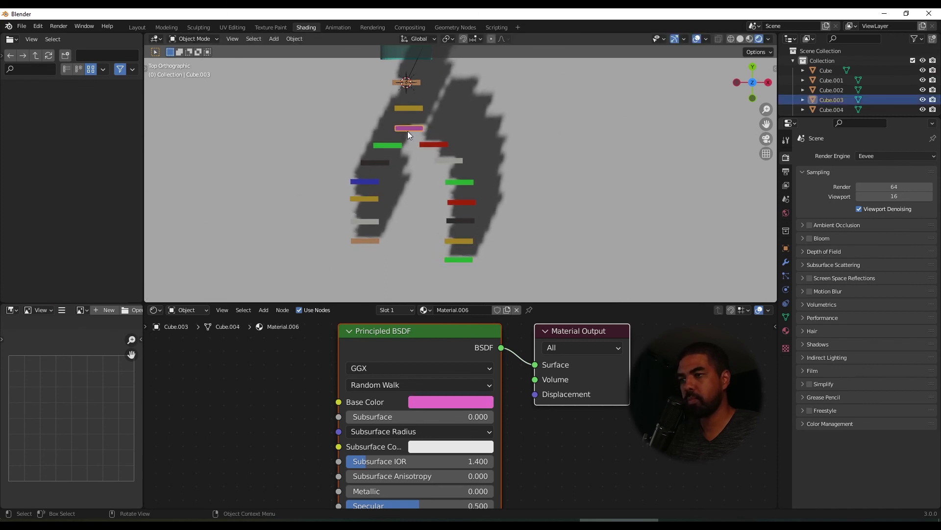
key(shift+d)
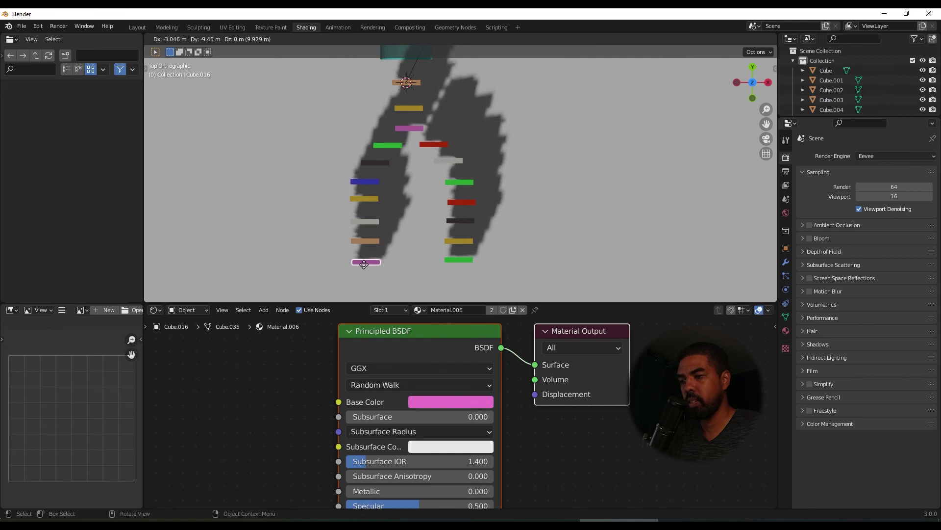
click(365, 265)
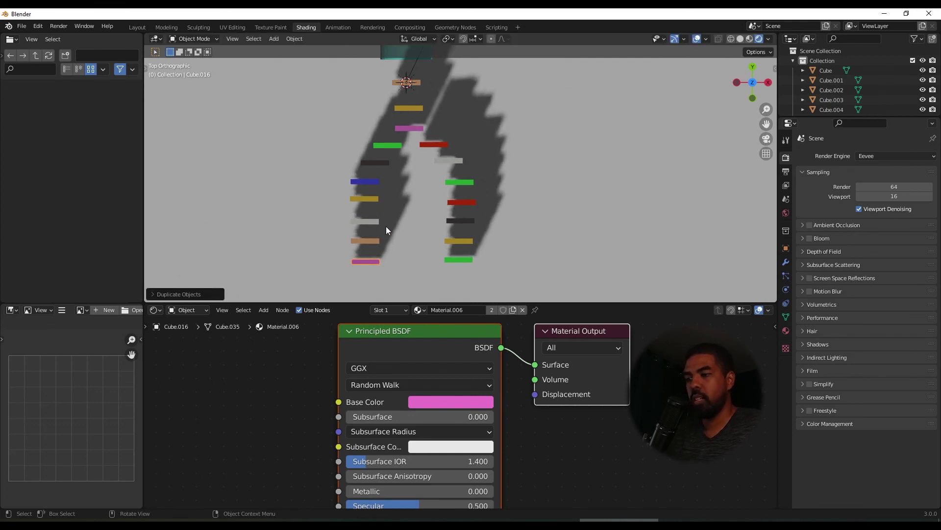
- Duplicate the off-white domino to behind the last green one in the red domino's branch and rotate the copy to start a curve
shift+middle_drag(432, 216, 398, 145)
scroll(413, 157, up, 4)
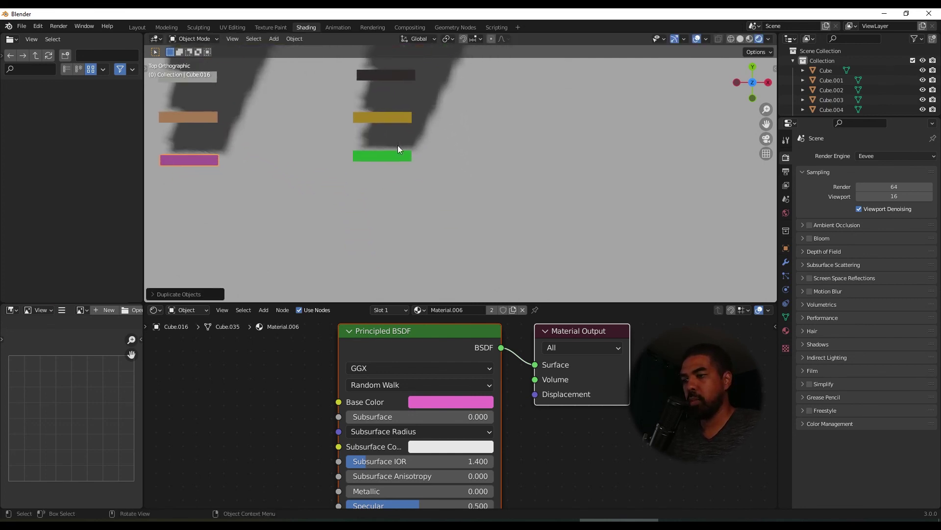
scroll(395, 143, down, 2)
click(284, 120)
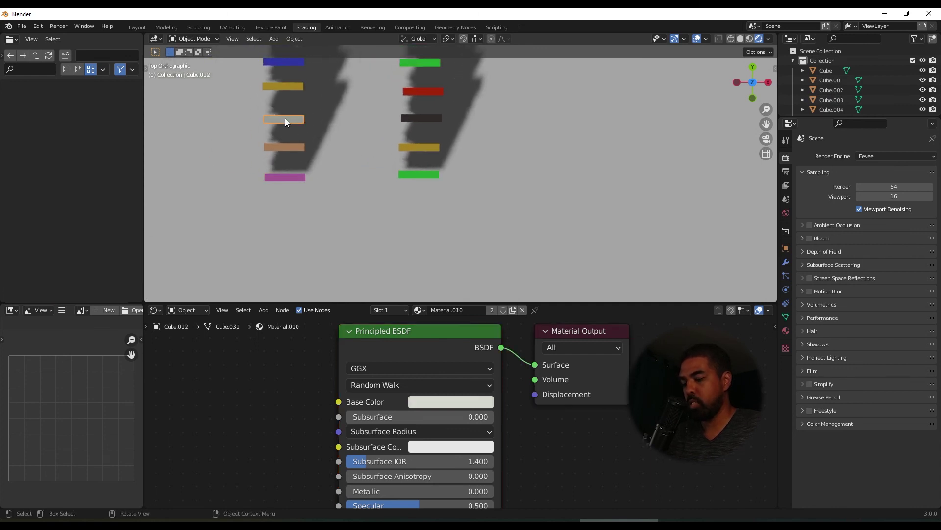
key(shift+d)
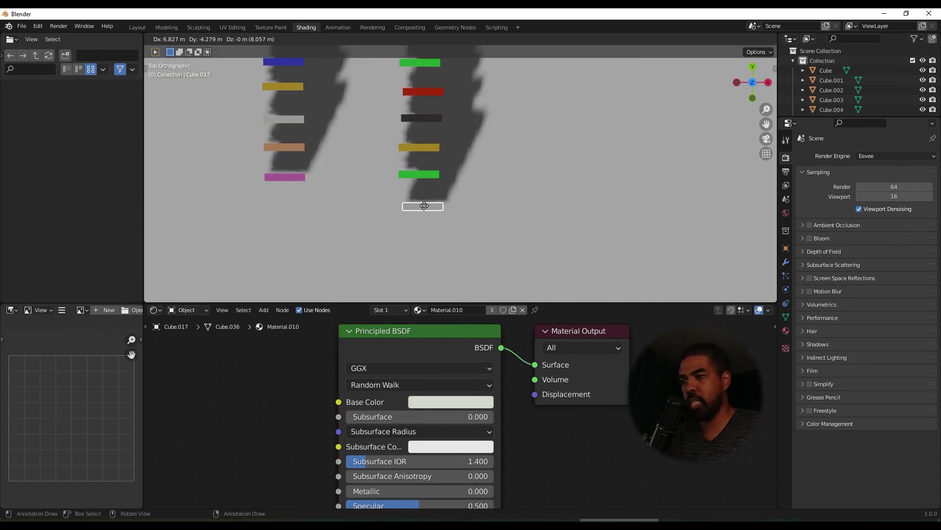
click(429, 207)
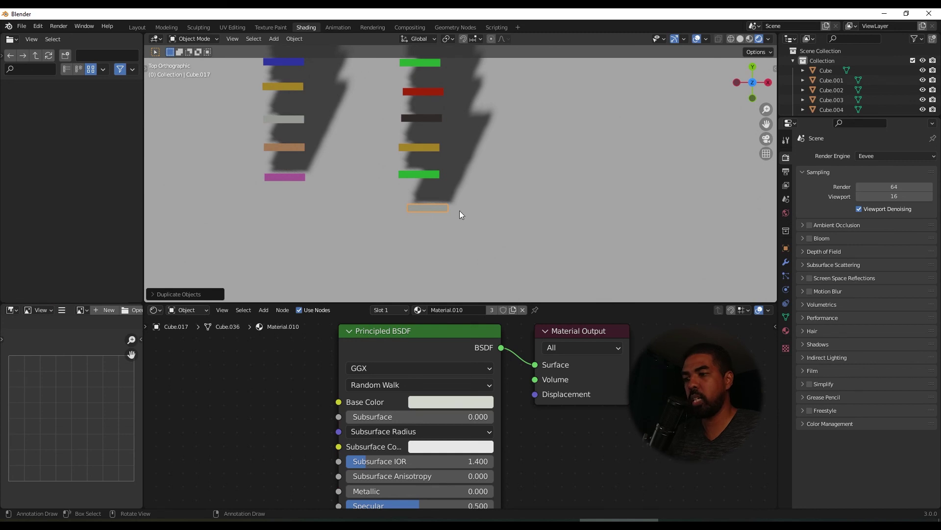
key(r)
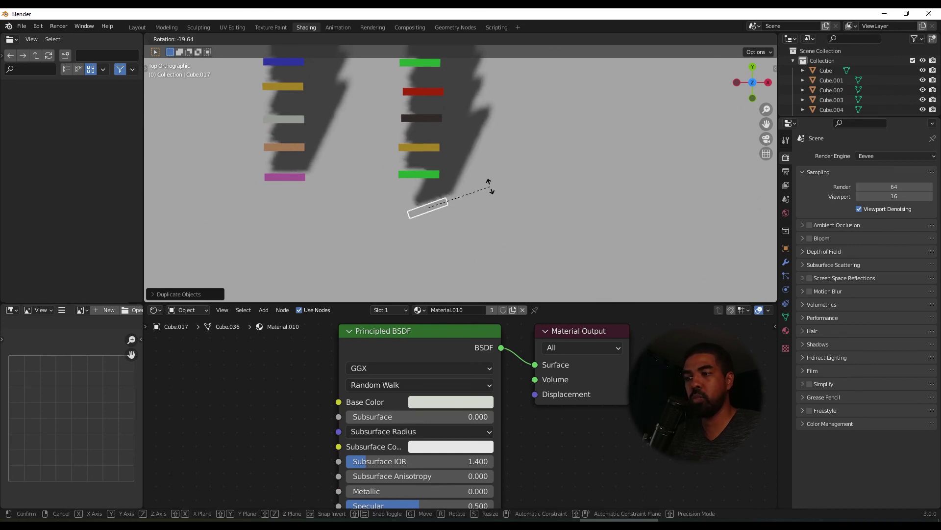
click(488, 187)
key(g)
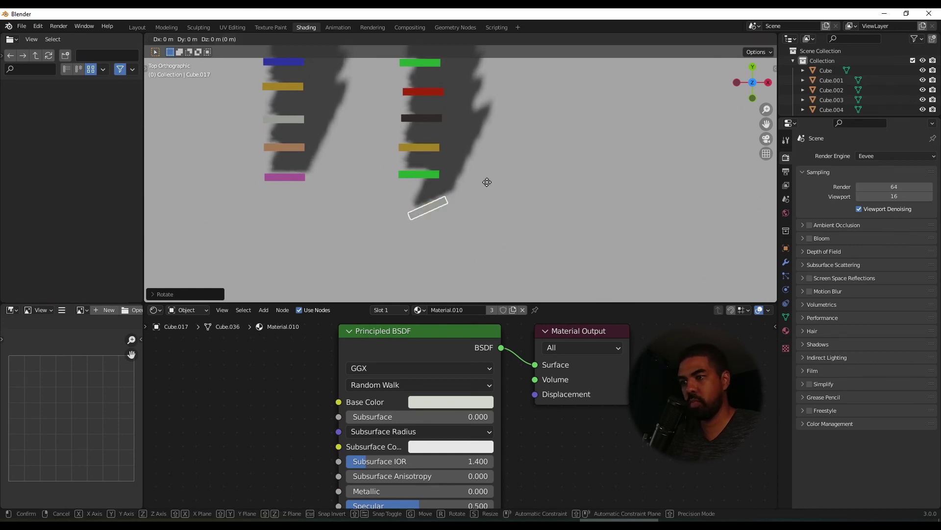
click(492, 184)
scroll(490, 182, down, 1)
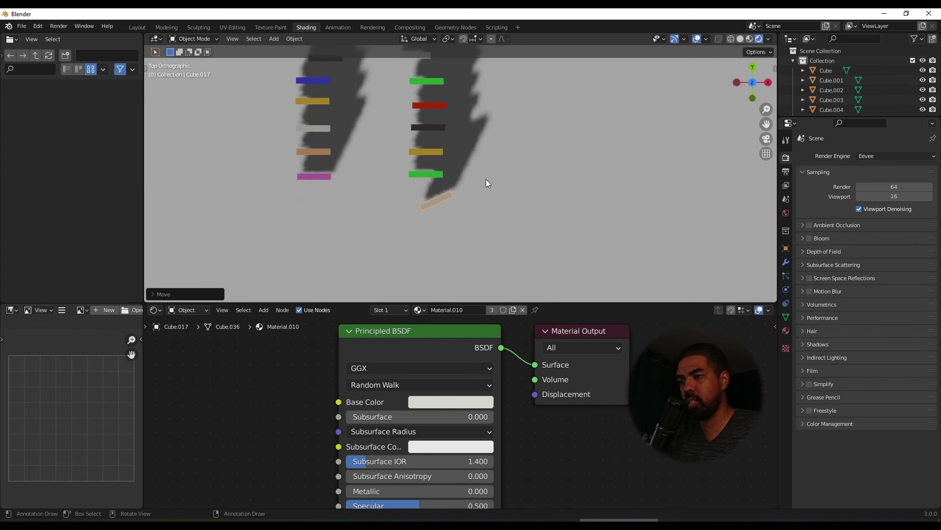
- Duplicate the yellow domino beyond the angled off-white copy and rotate it more steeply to continue the curve
click(431, 152)
key(shift+d)
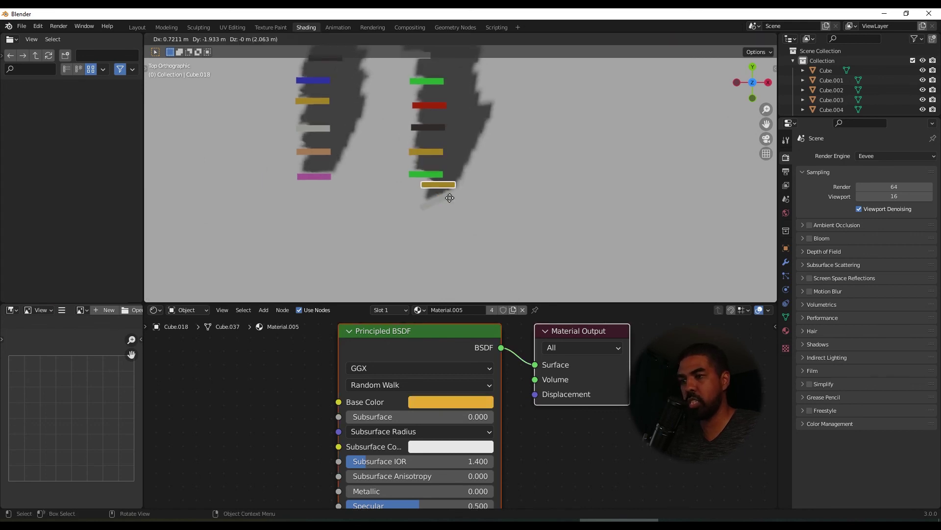
click(467, 219)
key(r)
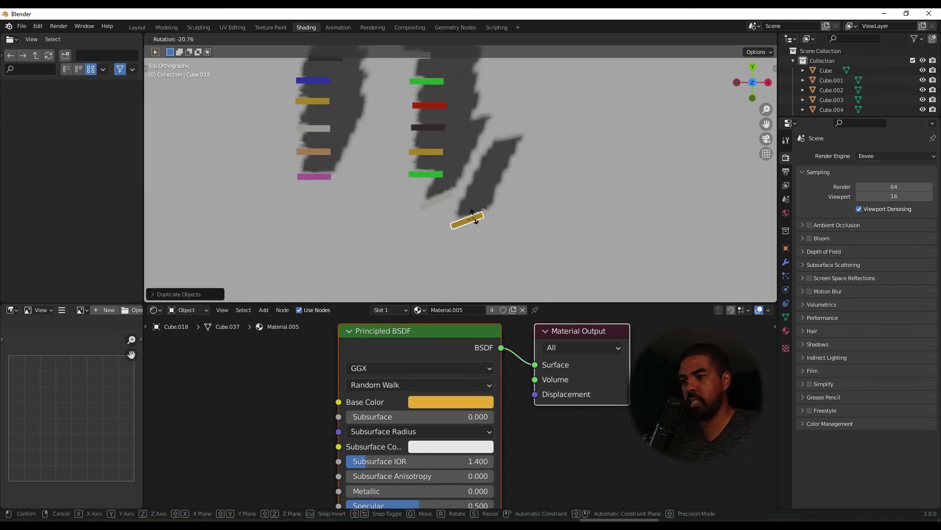
click(465, 206)
key(g)
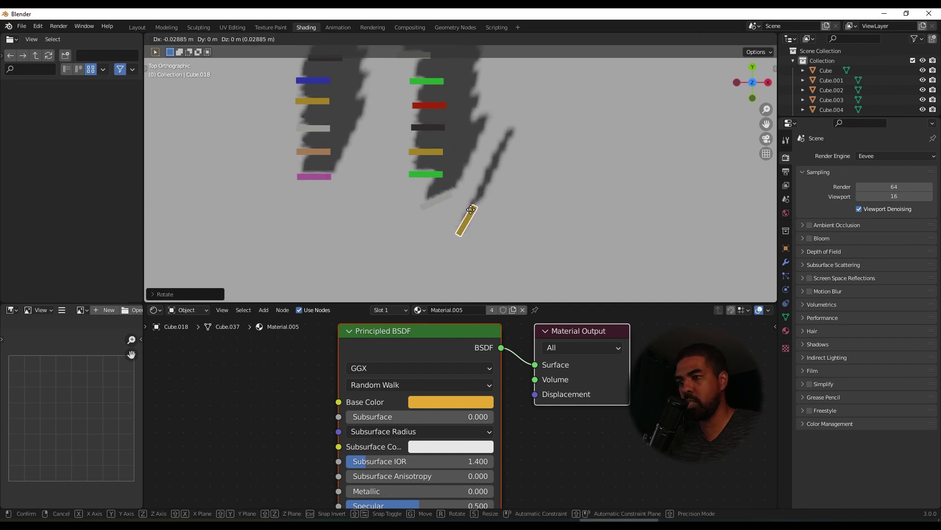
click(466, 208)
- Duplicate the black domino beyond the angled yellow copy and rotate it to nearly perpendicular to the straight rows
shift+middle_drag(463, 208, 369, 171)
click(373, 124)
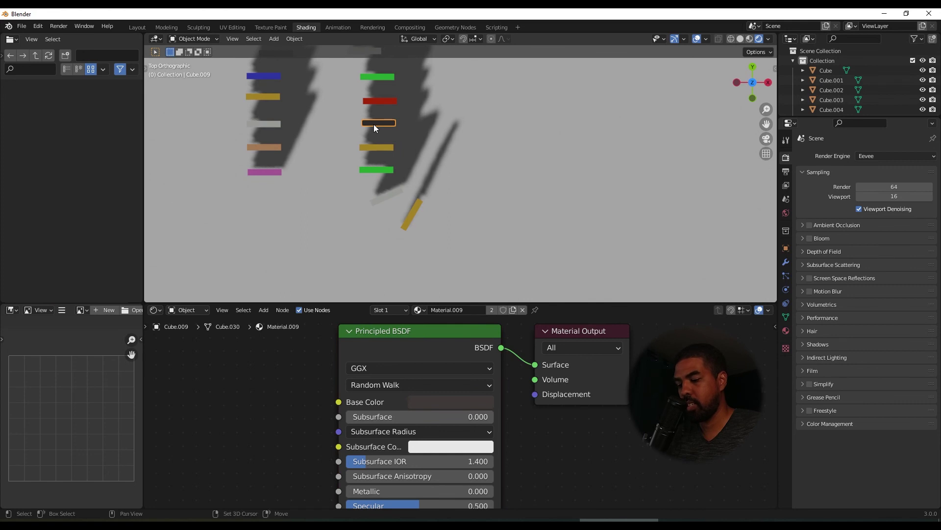
key(shift+d)
click(444, 223)
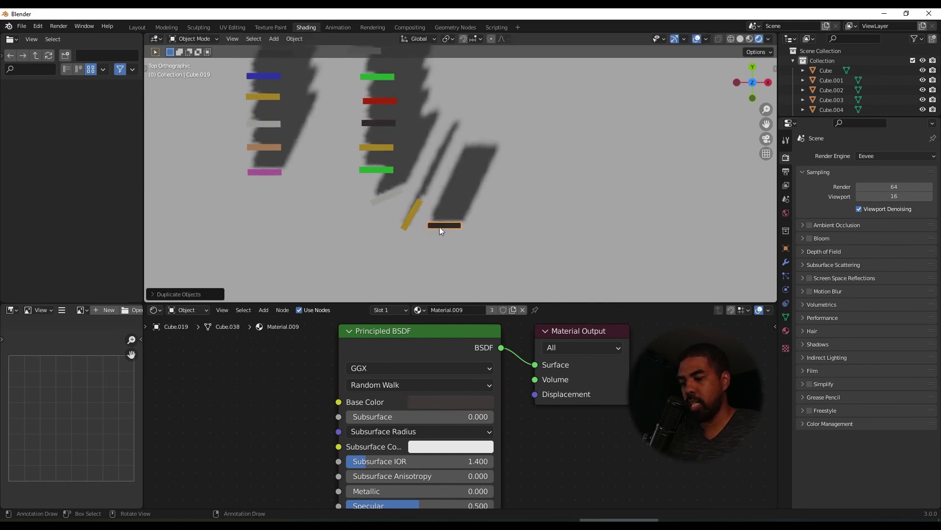
key(r)
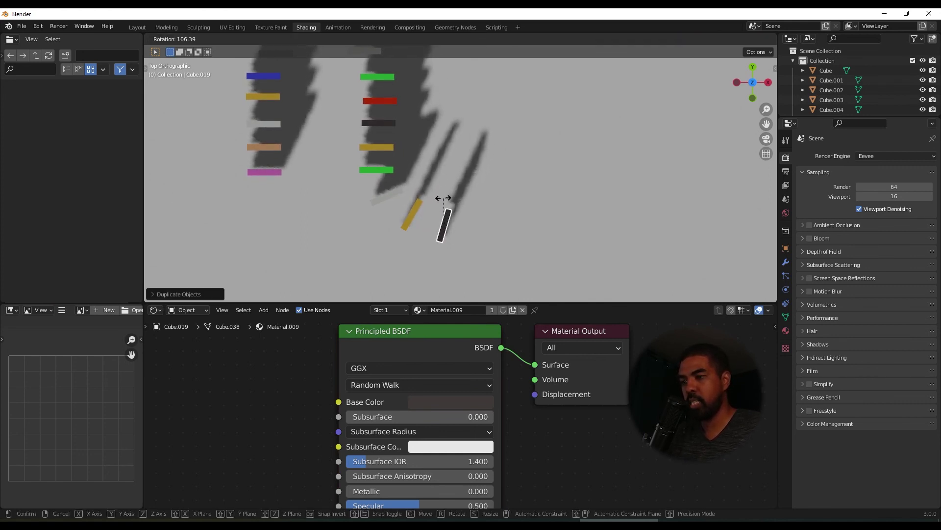
click(443, 210)
key(g)
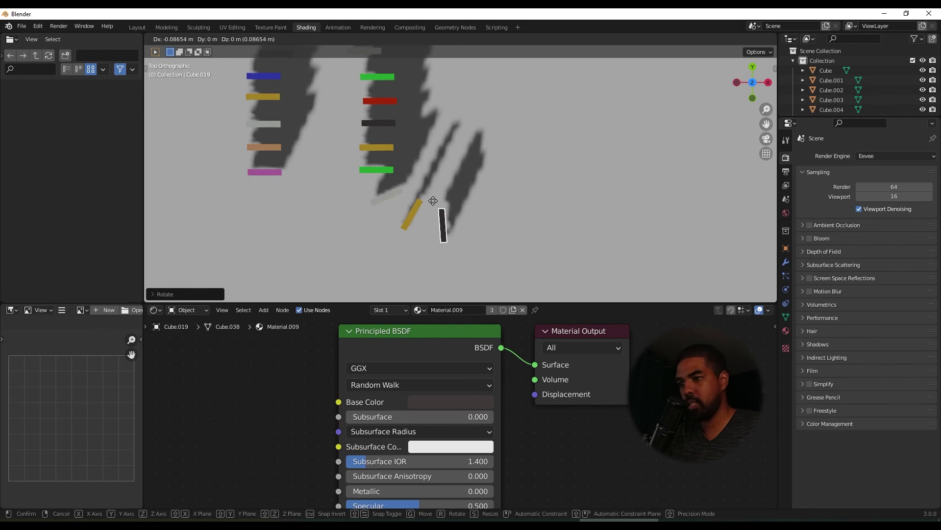
click(433, 198)
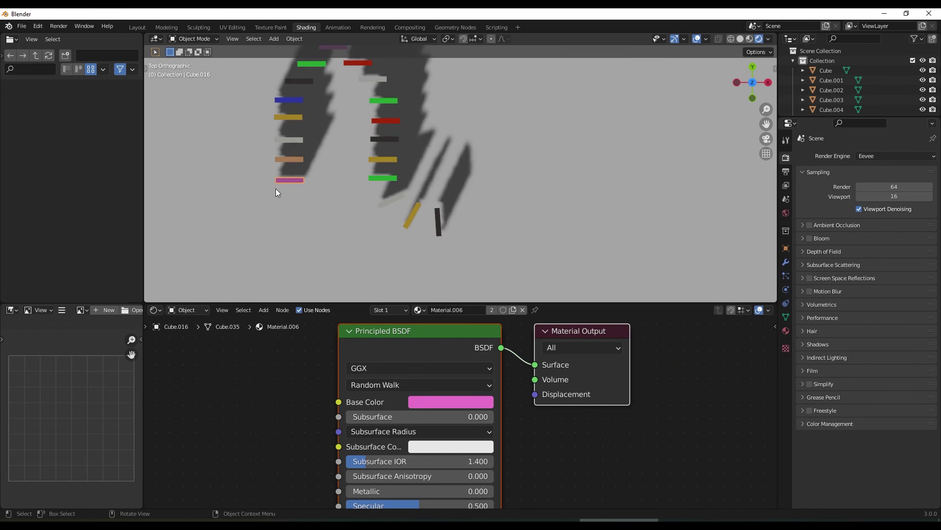
- Add a rotated magenta copy beyond the perpendicular black domino, and off-white, orange and rotated red copies behind the blue branch's last magenta domino
key(shift+d)
key(r)
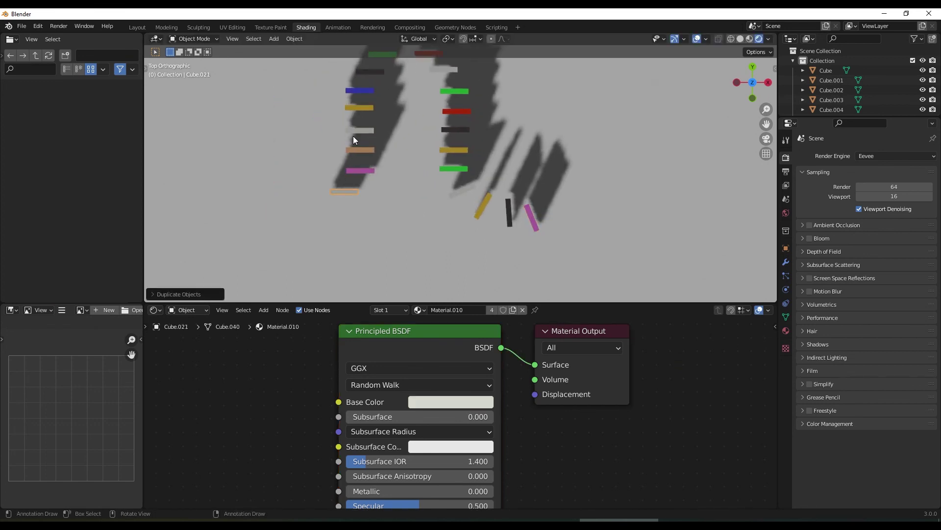
key(shift+d)
key(r)
click(313, 212)
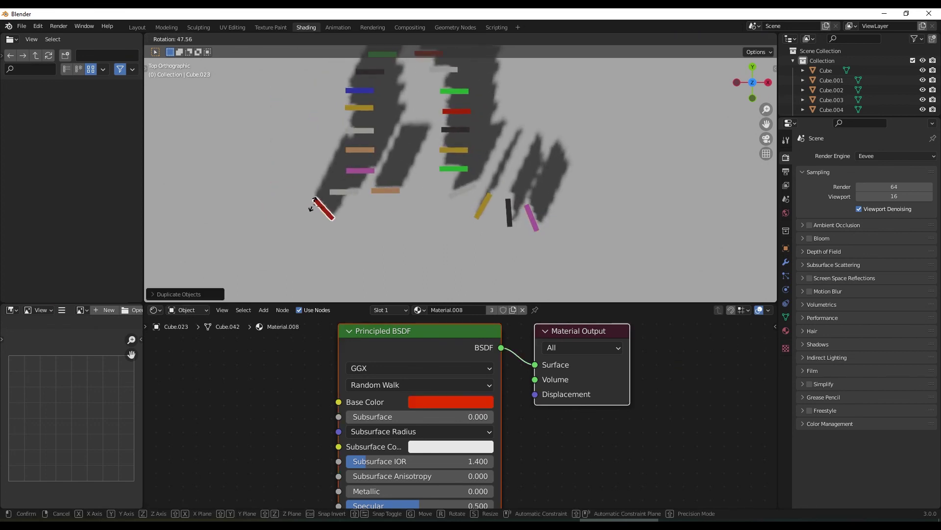
- Duplicate the blue domino to the ends of both curves, after the red and magenta copies, rotating each to follow its curve
click(359, 90)
key(shift+d)
click(298, 216)
key(shift+d)
key(r)
click(527, 189)
- Start a middle row behind the new orange copy with duplicates of the green and then the black domino
click(453, 168)
key(shift+d)
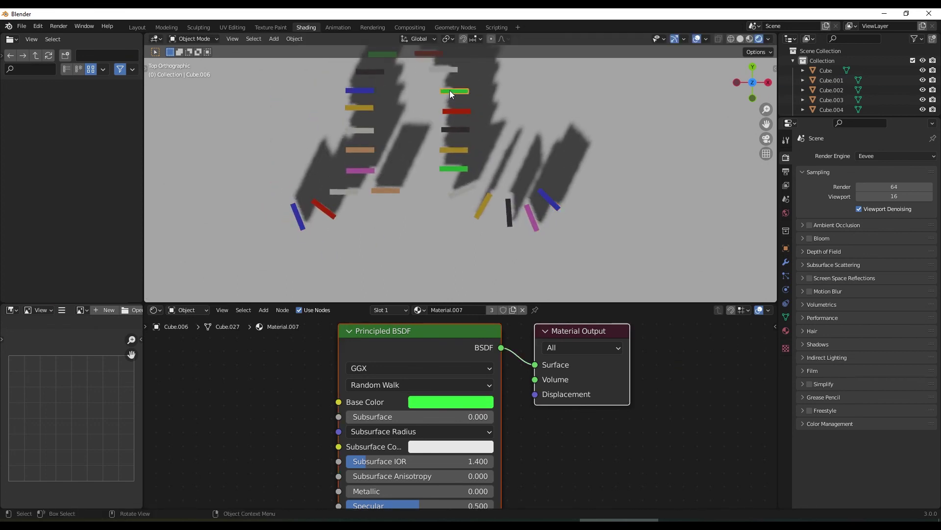
click(387, 209)
click(455, 129)
key(shift+d)
click(389, 227)
- Duplicate the black domino beyond the blue copy on the red branch's curve and rotate it by about 47 degrees
key(shift+d)
key(r)
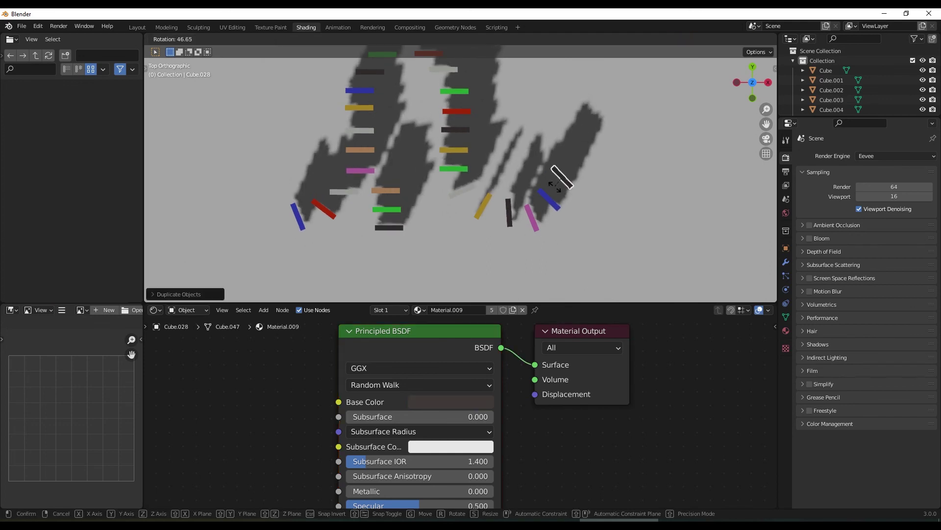
click(559, 188)
scroll(420, 210, down, 1)
- Extend the middle row behind its black domino with red, off-white and green duplicates
key(shift+d)
click(406, 234)
key(shift+d)
click(431, 270)
scroll(432, 270, down, 3)
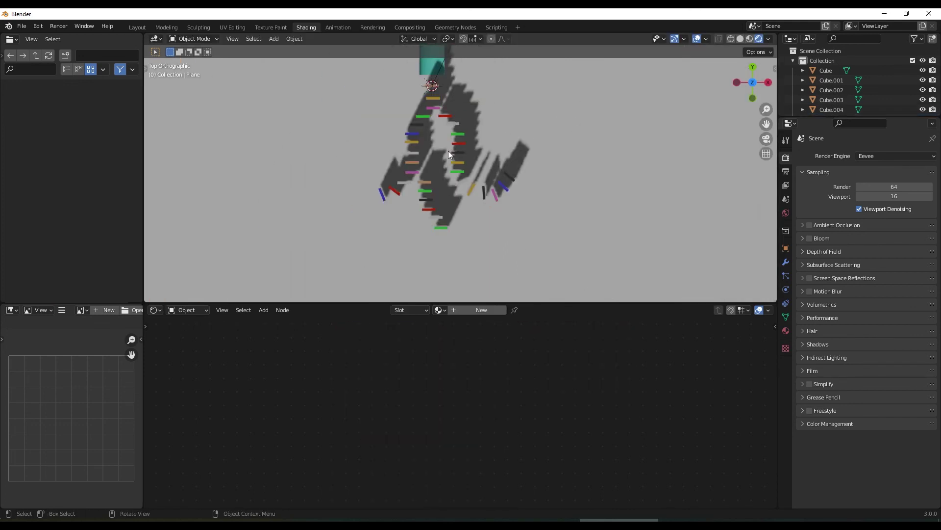
- Continue the blue branch's outer curve past its blue copy with rotated duplicates of the orange and then the off-white domino
scroll(432, 245, up, 4)
click(386, 190)
key(shift+d)
key(r)
click(272, 218)
click(360, 130)
key(shift+d)
click(244, 214)
scroll(294, 206, down, 2)
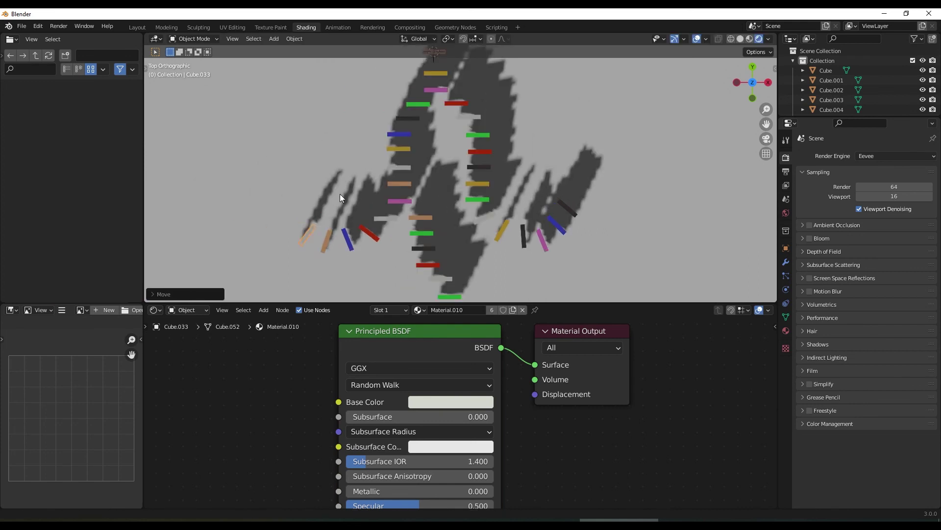
- Finish the blue branch's outer curve with an angled green duplicate and a straight yellow duplicate
click(437, 208)
key(shift+d)
click(252, 212)
click(425, 160)
key(shift+d)
click(347, 168)
- Extend the middle row with yellow, off-white, orange and magenta copies, and place a rotated set of the four at the red branch's curve end
scroll(346, 168, up, 1)
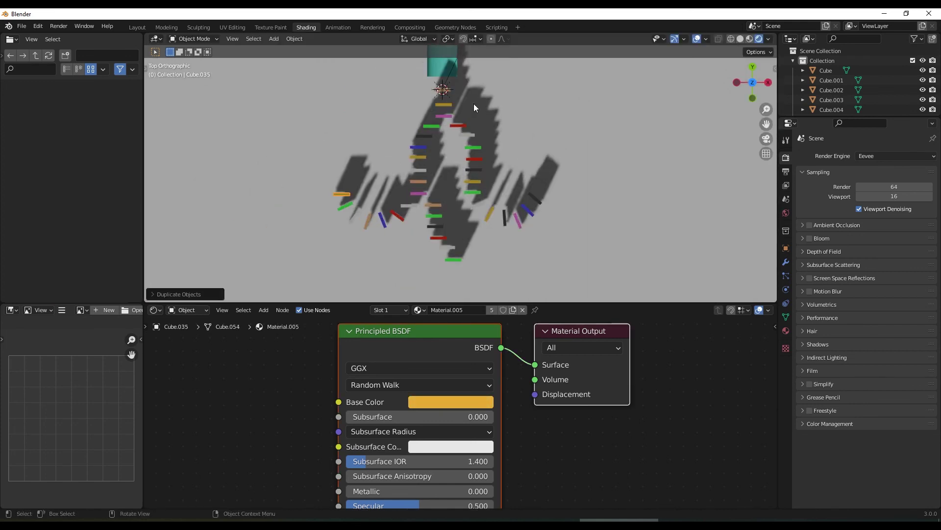
click(469, 191)
middle_drag(479, 288, 498, 136)
key(KP_7)
key(shift+d)
click(395, 166)
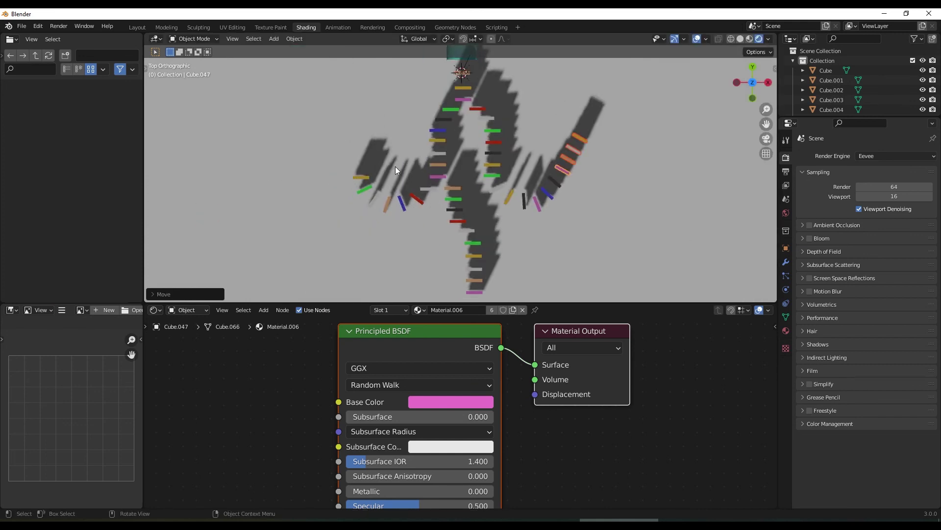
shift+middle_drag(410, 213, 510, 122)
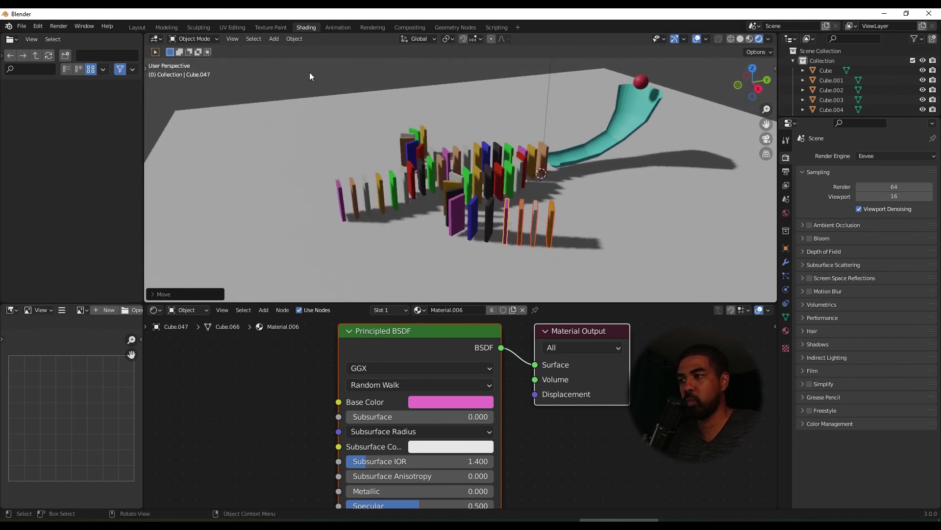
- Play the domino simulation in the Layout workspace, then stop it and return to frame 0
click(137, 27)
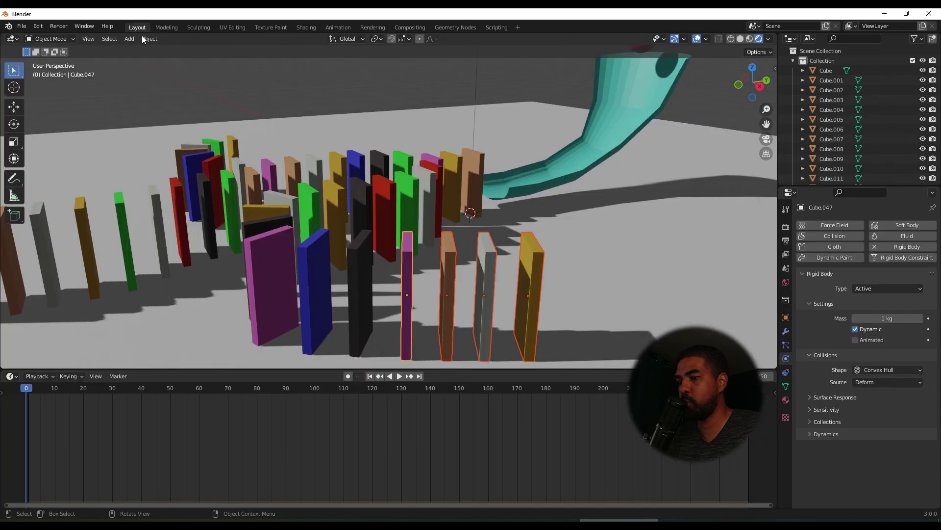
scroll(330, 189, down, 6)
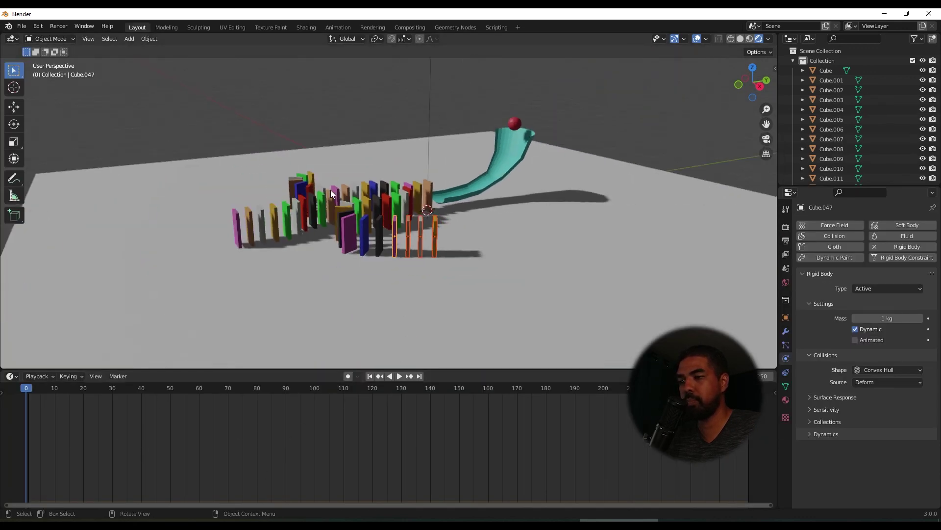
middle_drag(331, 190, 368, 205)
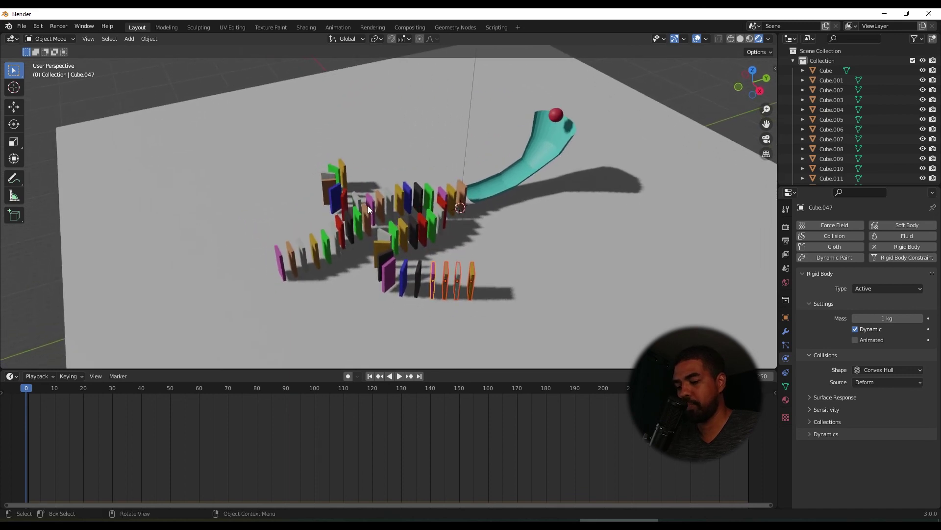
click(399, 376)
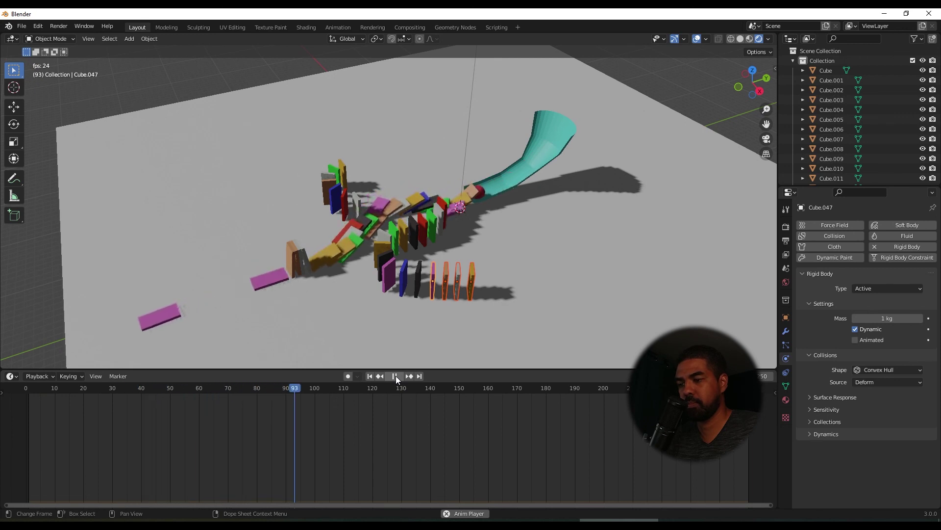
click(396, 376)
drag(313, 390, 25, 399)
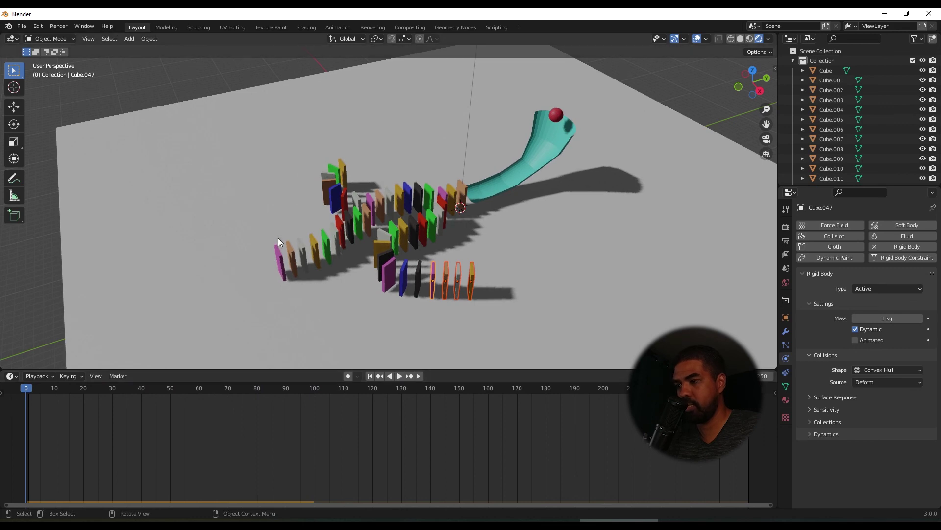
- Replay the simulation's opening frames to examine the dominoes at the end of the middle row, then return to frame 0
scroll(278, 238, up, 4)
middle_drag(278, 237, 345, 246)
scroll(341, 298, down, 6)
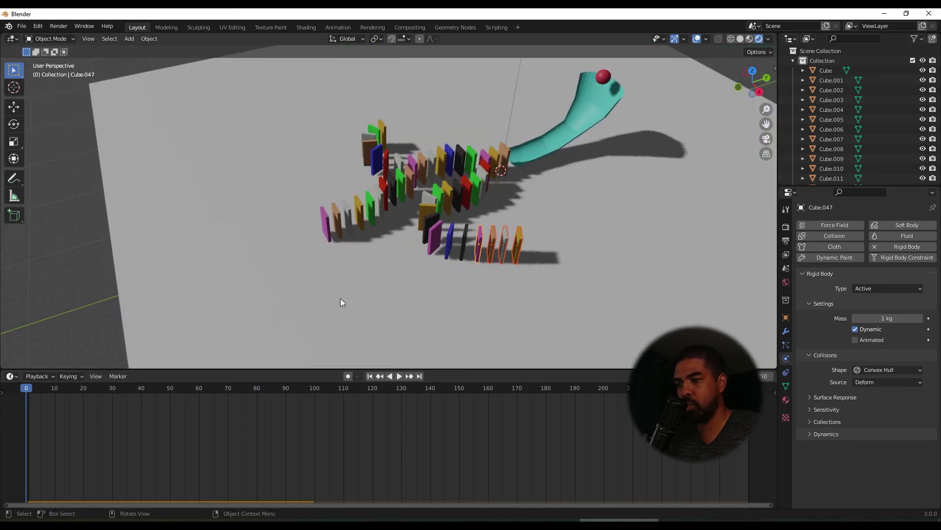
click(397, 375)
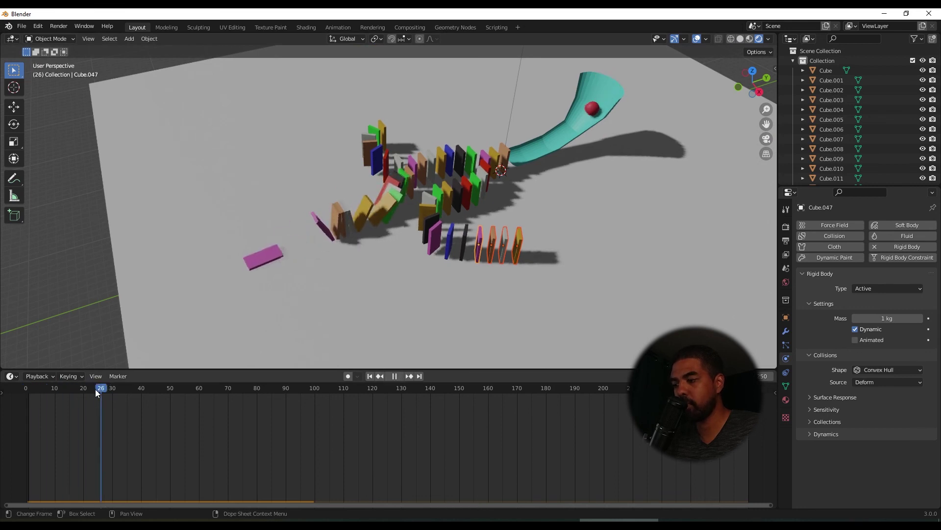
key(Escape)
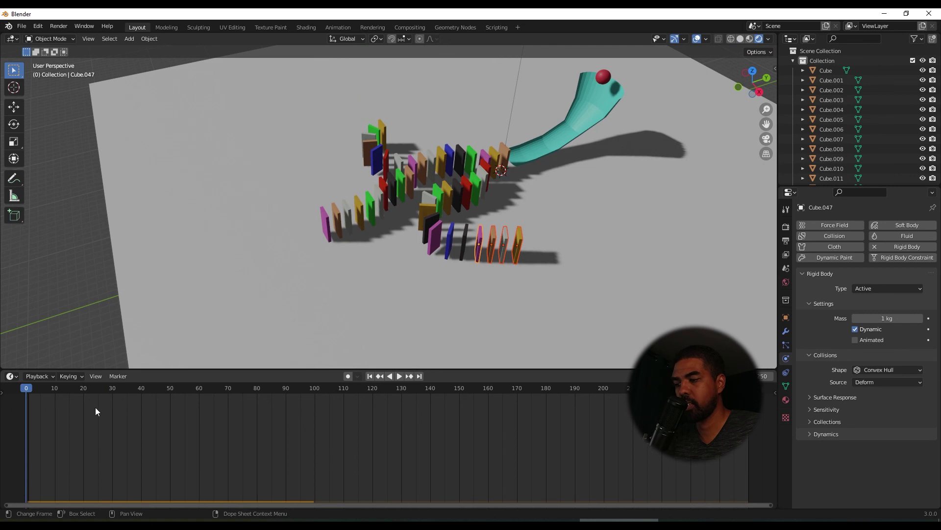
key(space)
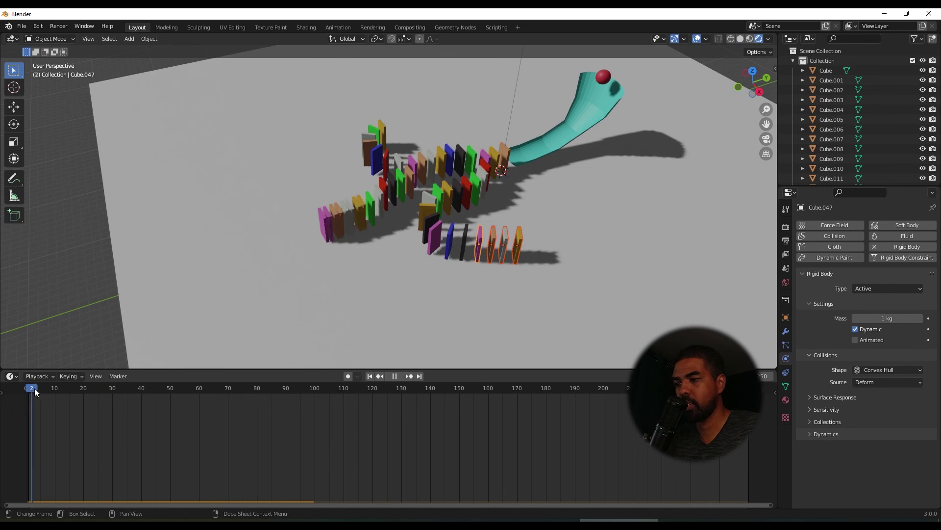
mouse_move(39, 388)
mouse_down()
mouse_move(27, 390)
mouse_move(53, 389)
mouse_move(26, 389)
mouse_up()
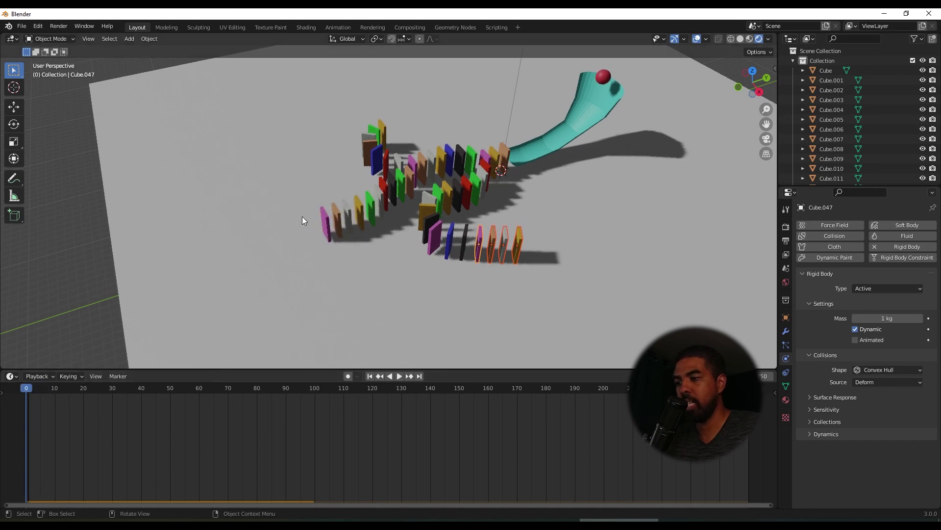
scroll(302, 216, up, 3)
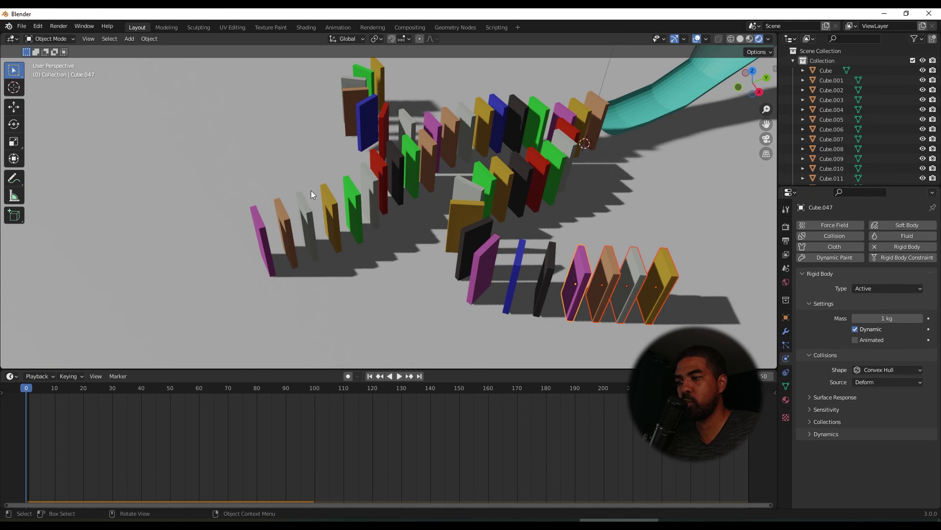
- Play the first frames again to check the end dominoes of the middle row for overlapping copies, then stop at frame 1
key(space)
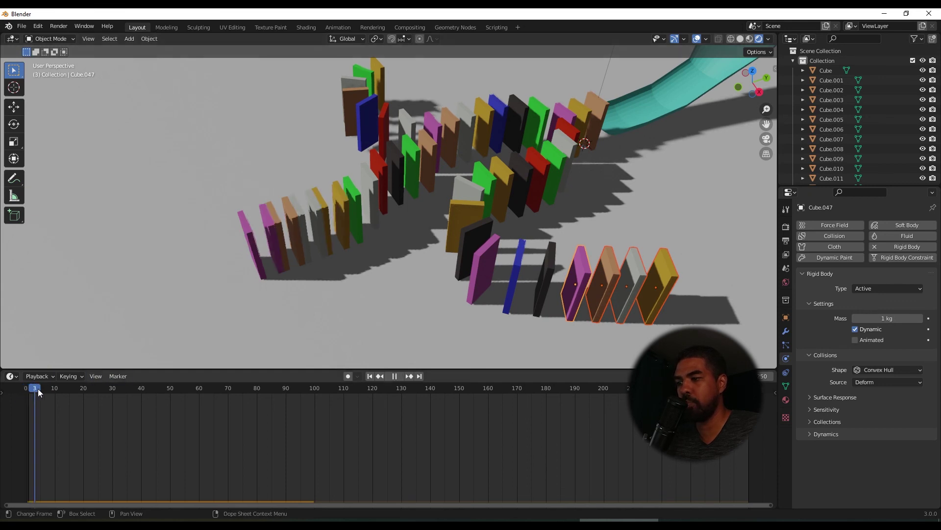
drag(54, 389, 28, 391)
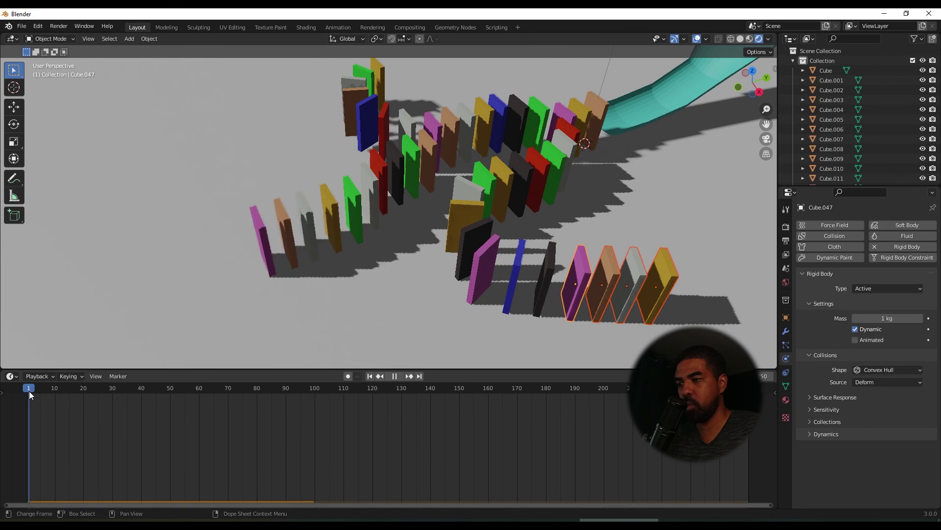
key(Escape)
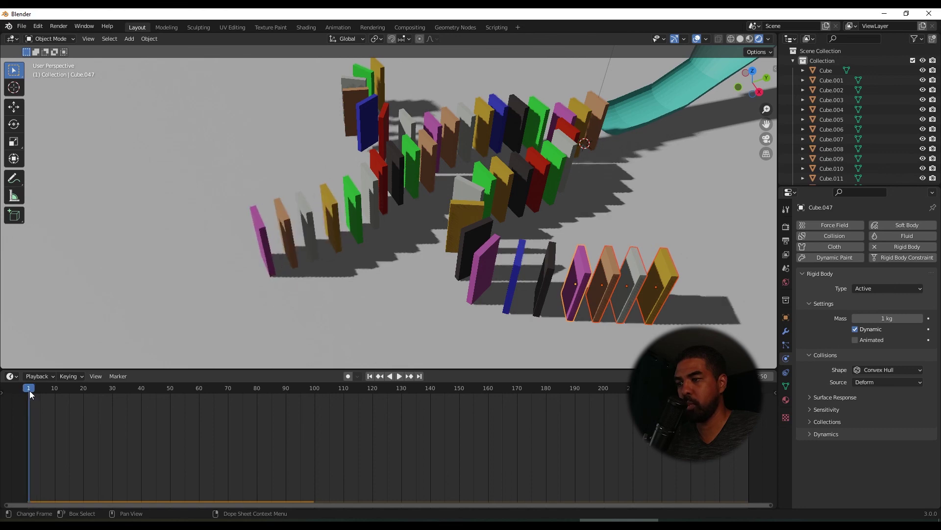
- Delete the overlapping duplicates of the magenta, orange, off-white and yellow dominoes at the end of the middle row
click(260, 225)
shift+click(286, 226)
shift+click(310, 218)
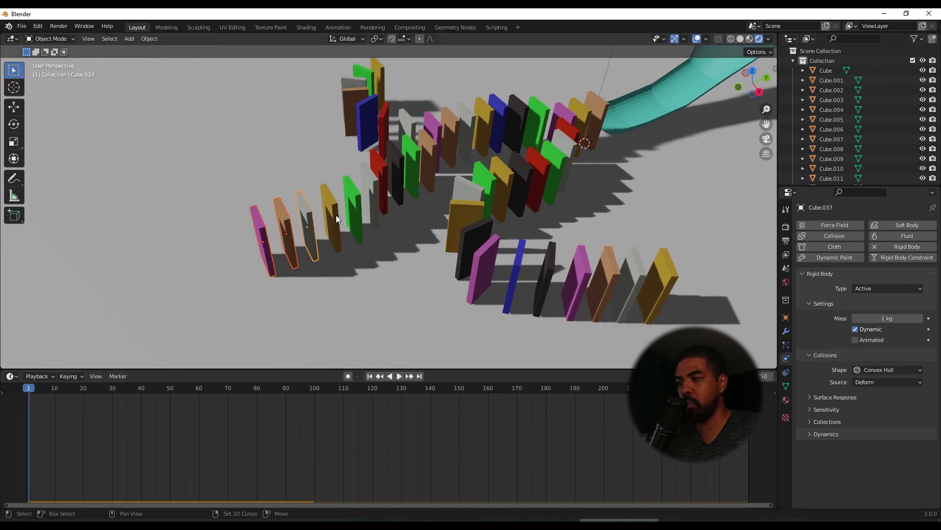
click(266, 207)
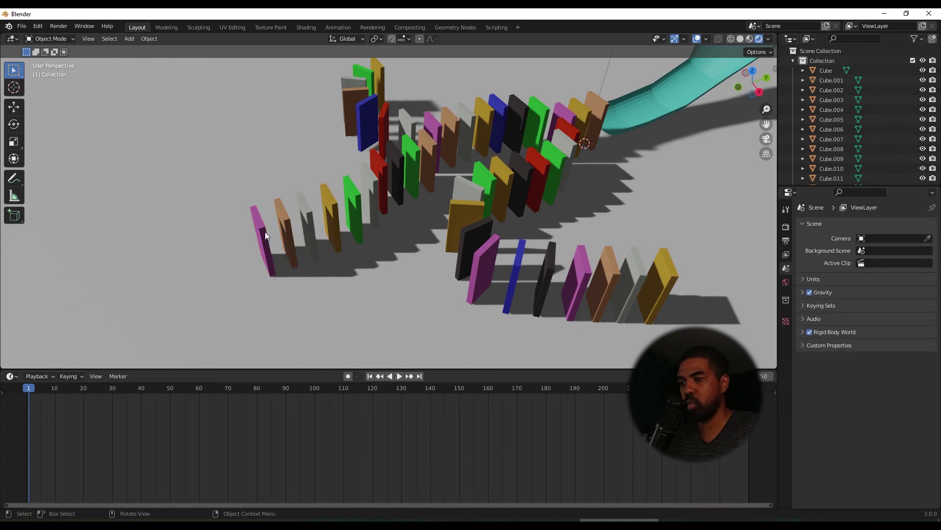
- Play the simulation with the ramp and all domino rows in view, and stop it at frame 191
scroll(381, 270, down, 5)
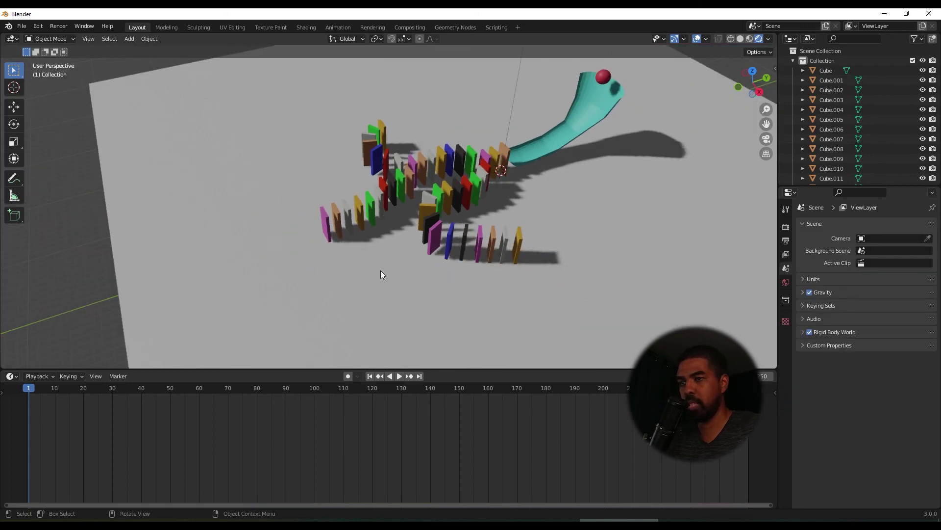
click(400, 376)
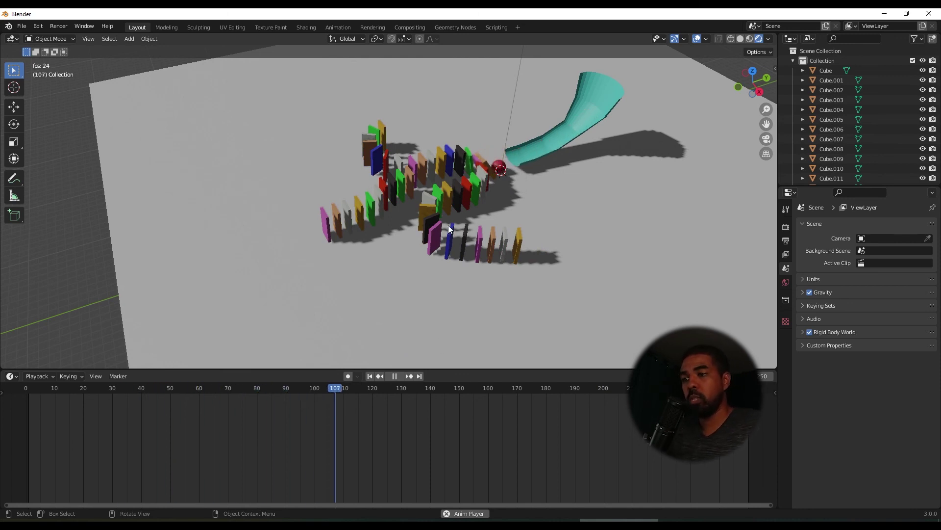
click(396, 376)
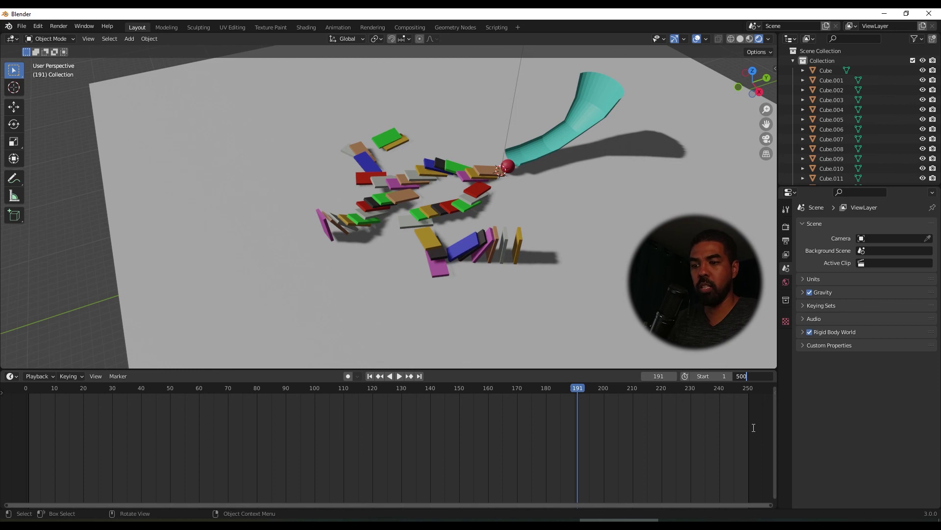
- Set the scene's end frame to 500 and extend the visible timeline to cover the full range
key(Return)
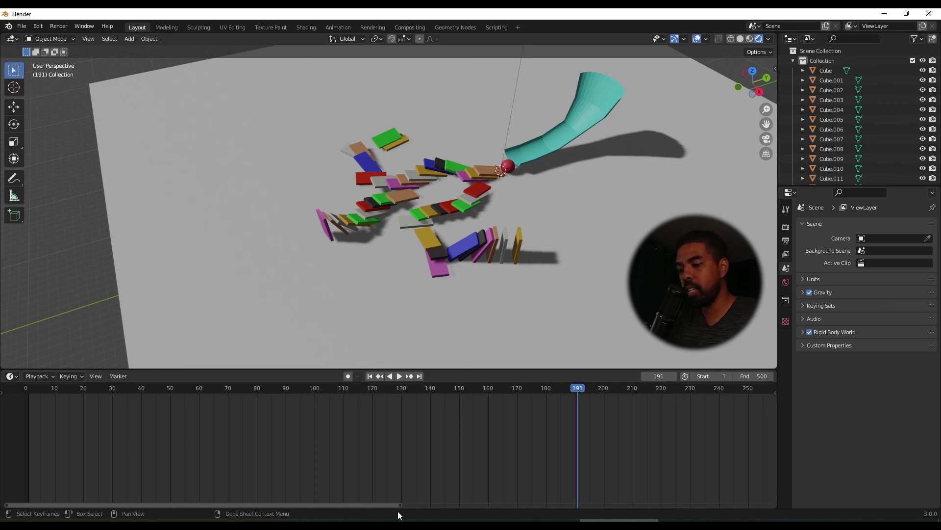
drag(401, 504, 777, 499)
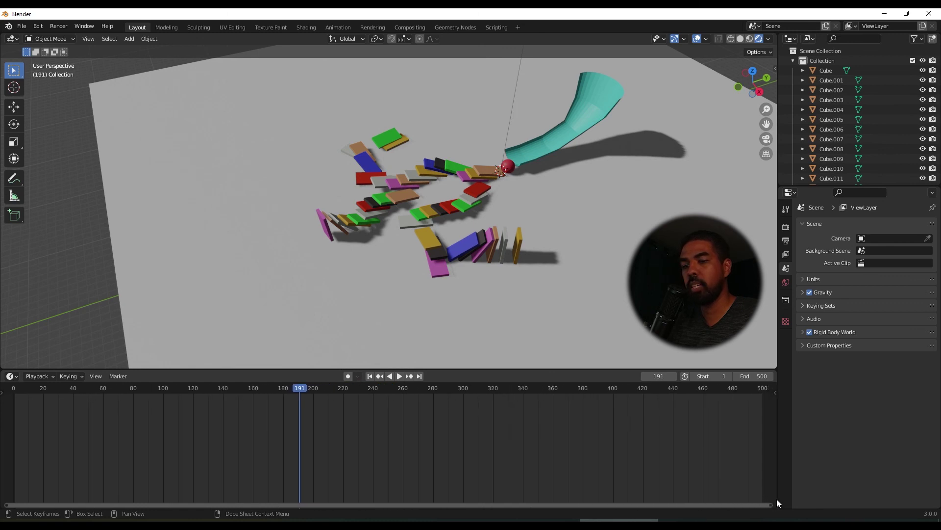
- Return to frame 0 and replay the simulation over the extended frame range, then stop the playback
drag(273, 393, 10, 392)
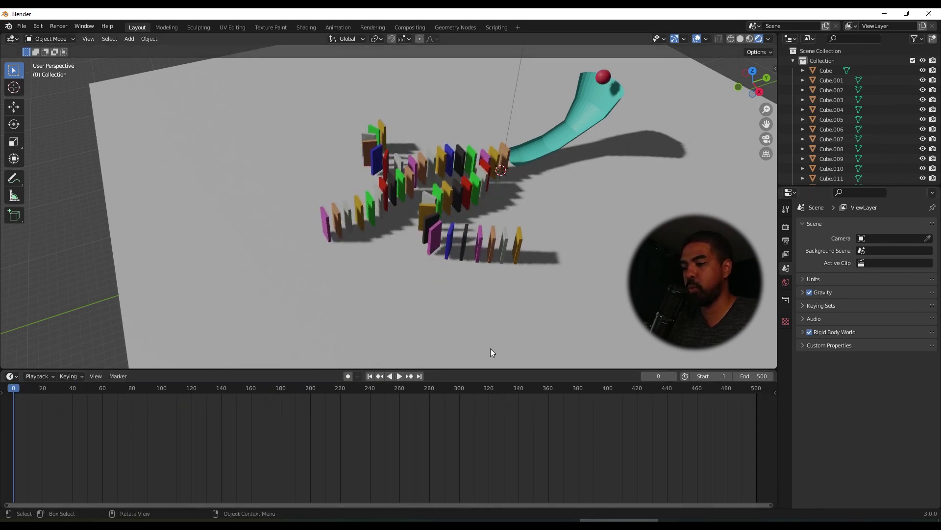
click(399, 376)
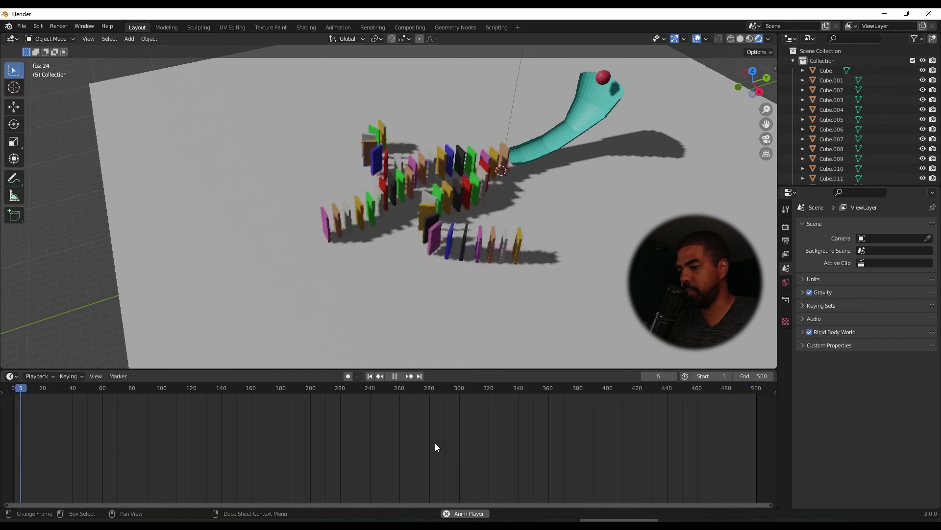
click(397, 378)
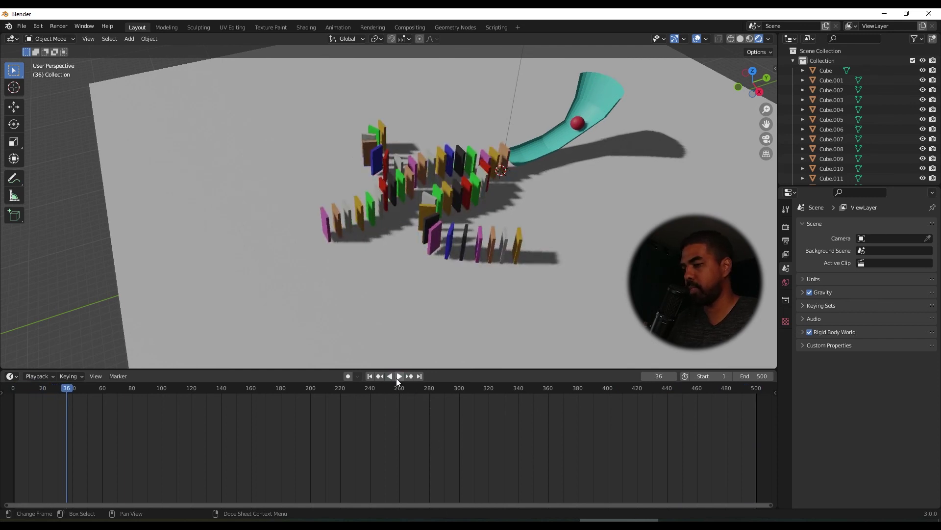